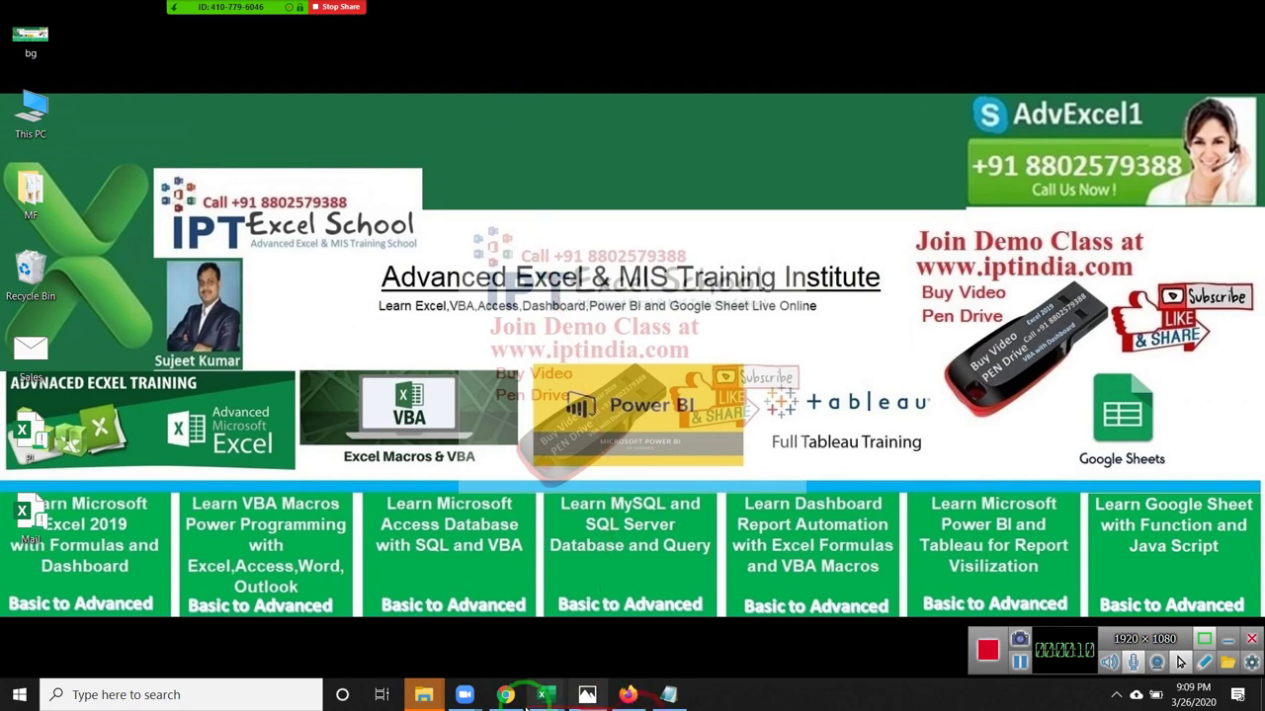
Read the email with the Excel query, then bring the open Excel workbook to the front
left_click(505, 696)
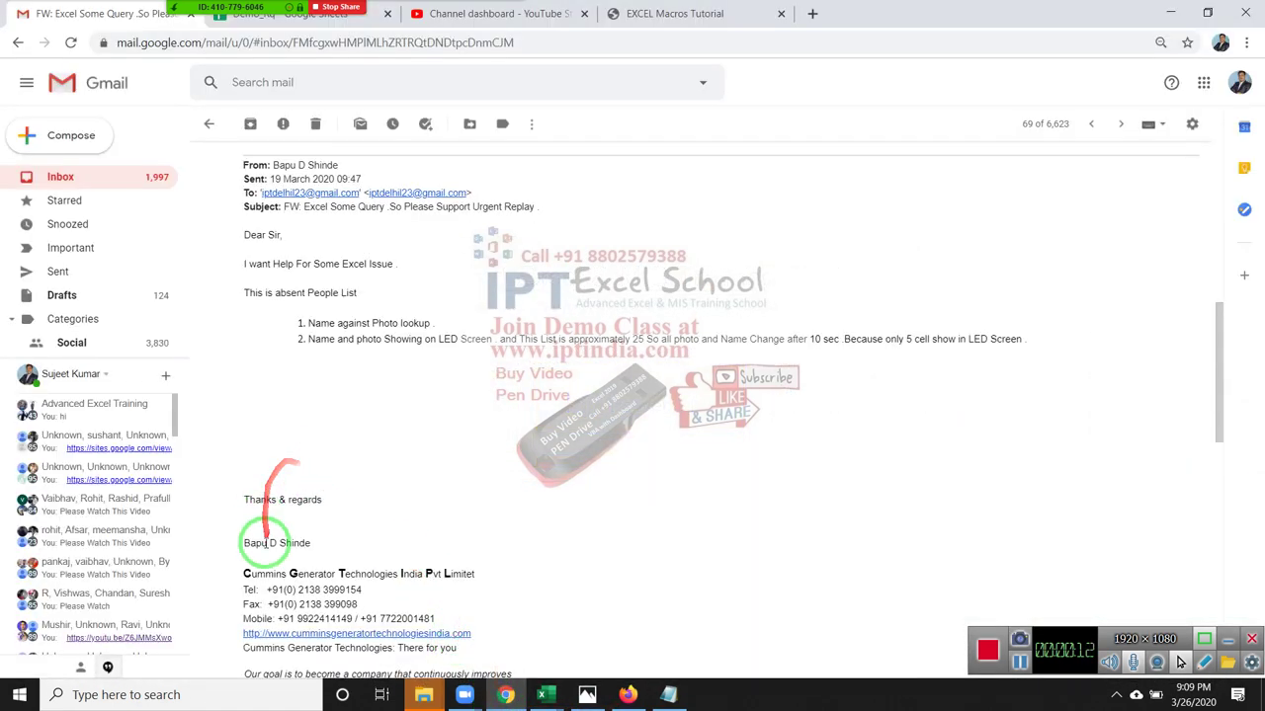
scroll(255, 542, "up", 1)
scroll(266, 533, "up", 3)
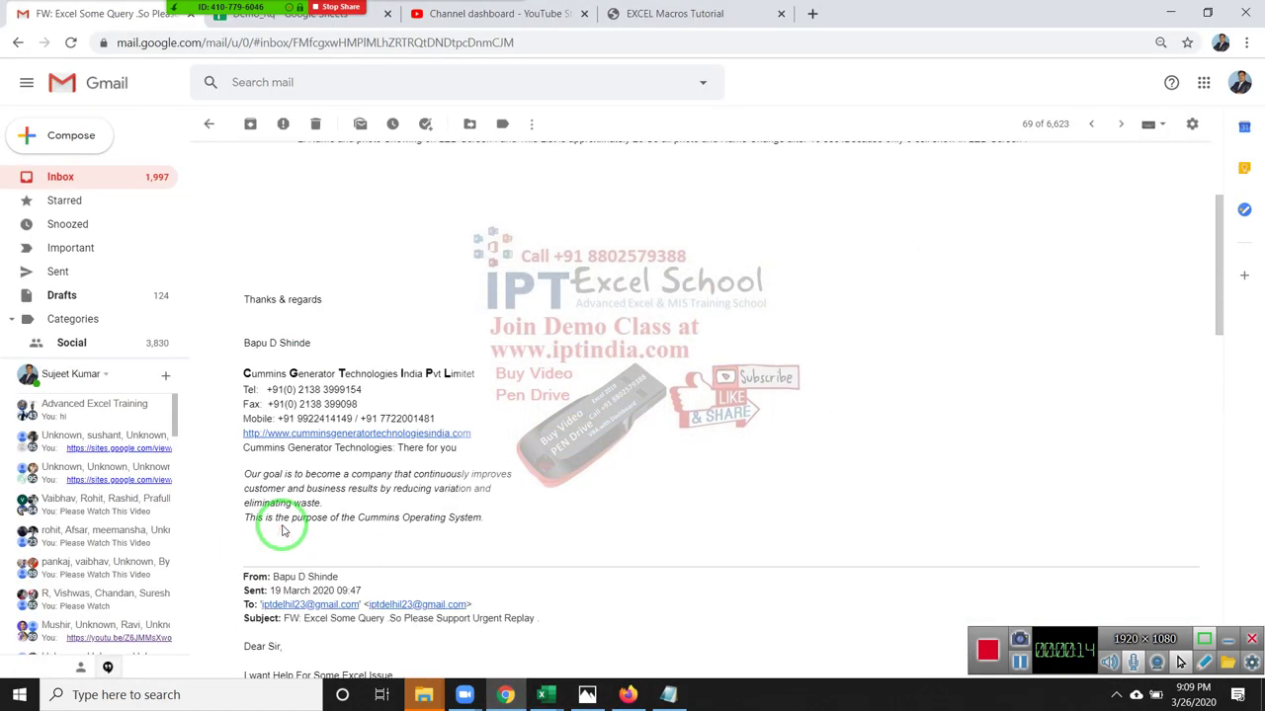
scroll(282, 531, "up", 3)
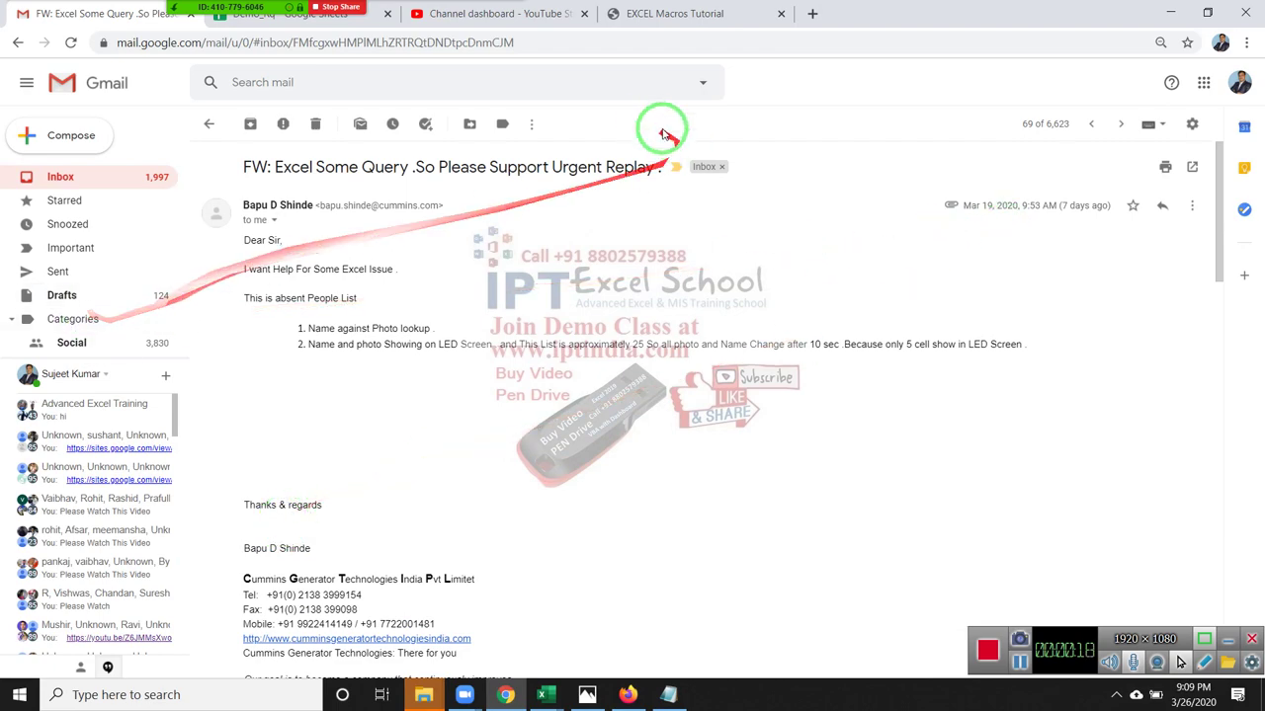
left_click(1170, 13)
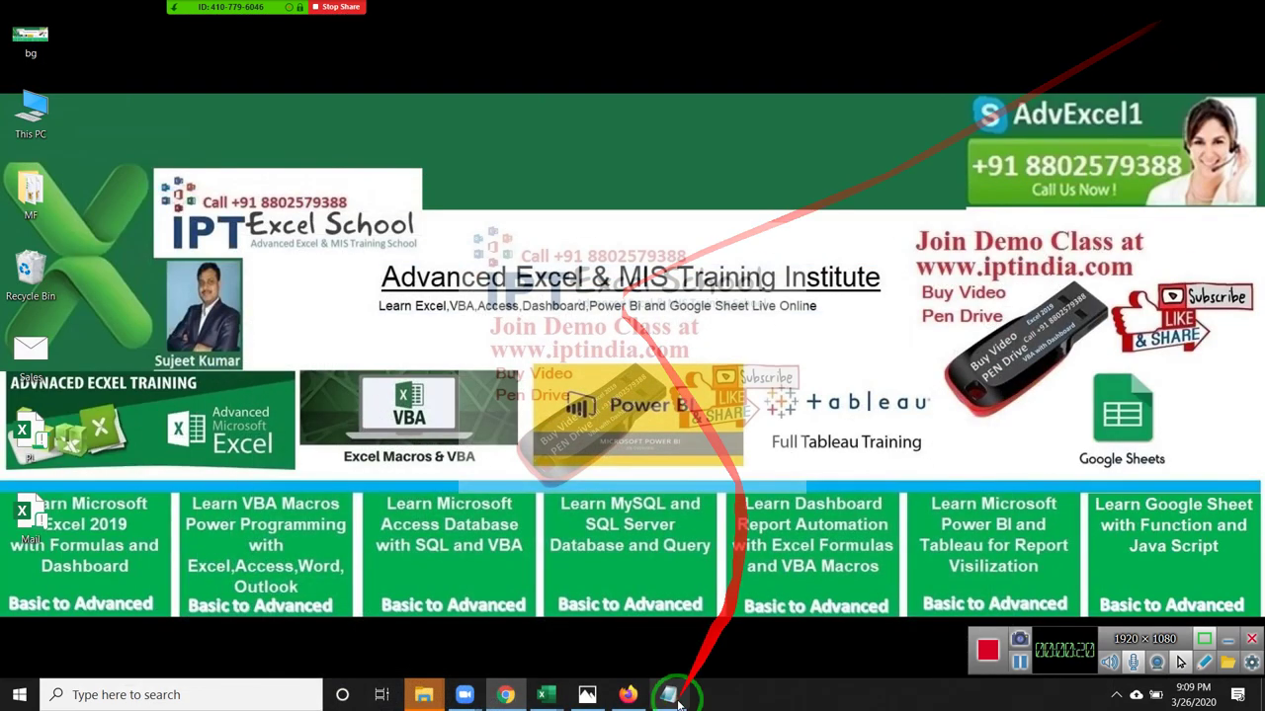
left_click(581, 662)
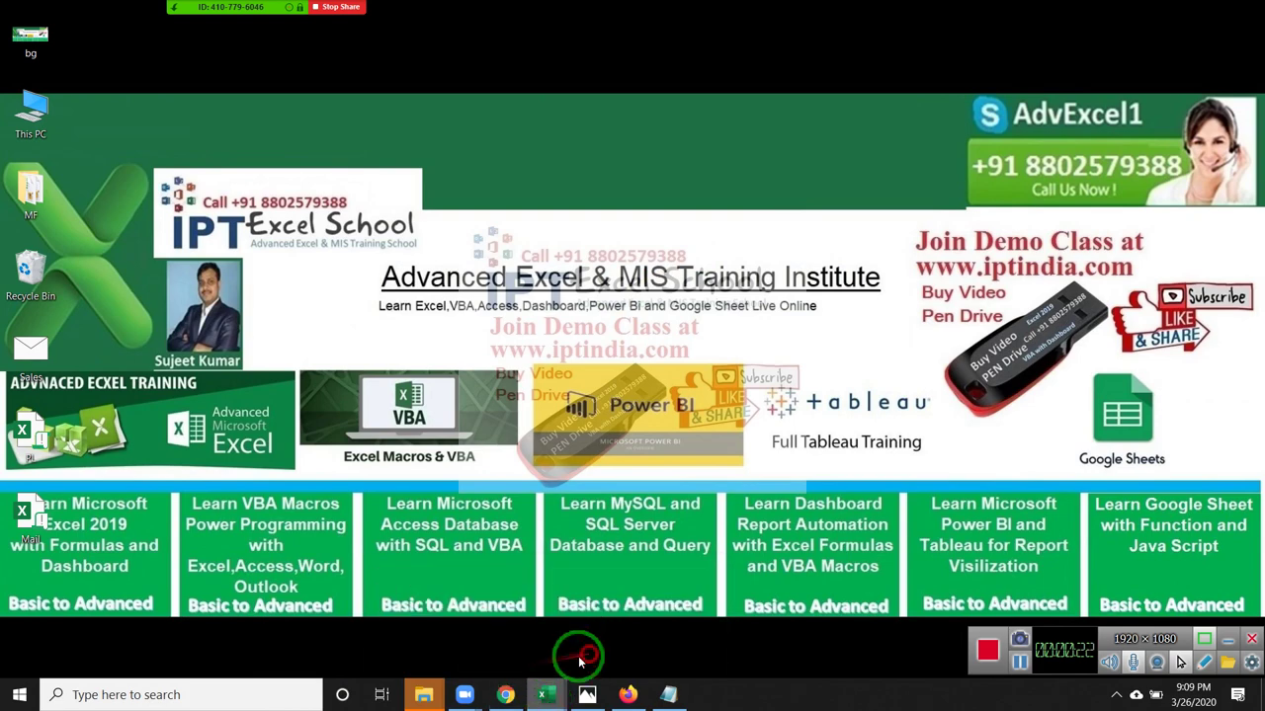
Review the photo sheet's columns A–C: Sr.No. IDs, associate names and photos
left_click(91, 648)
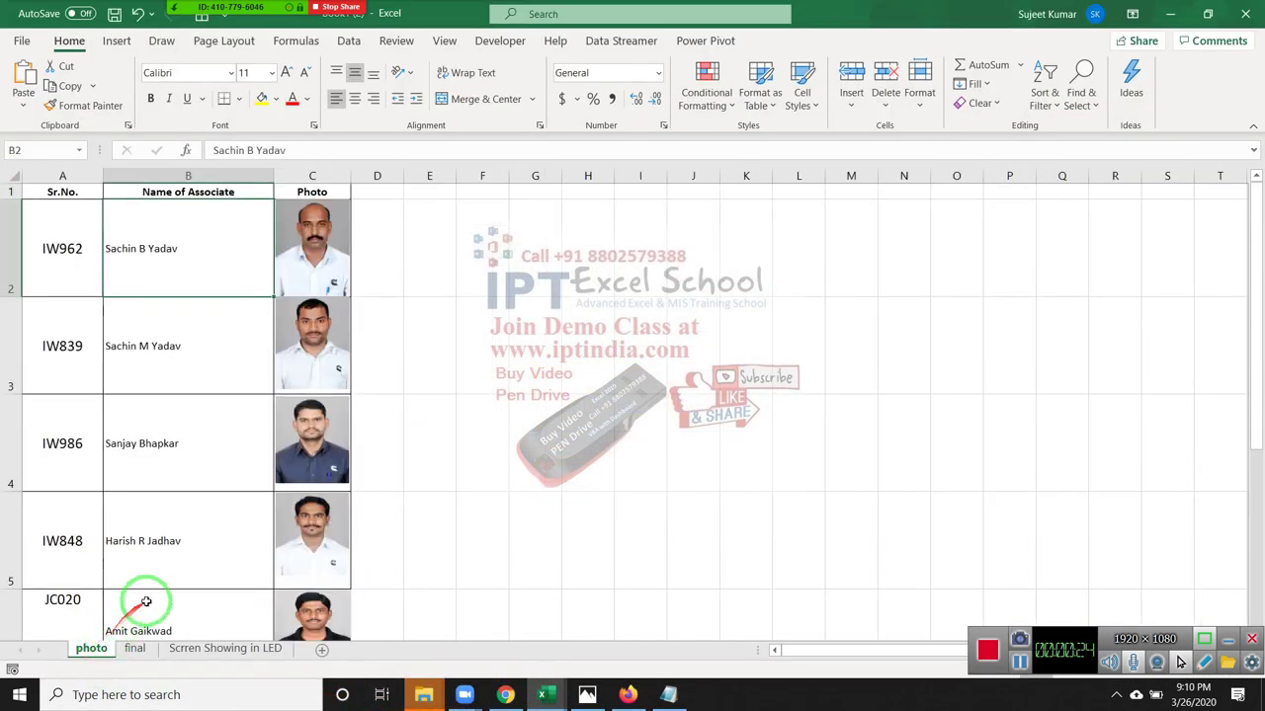
left_click(62, 175)
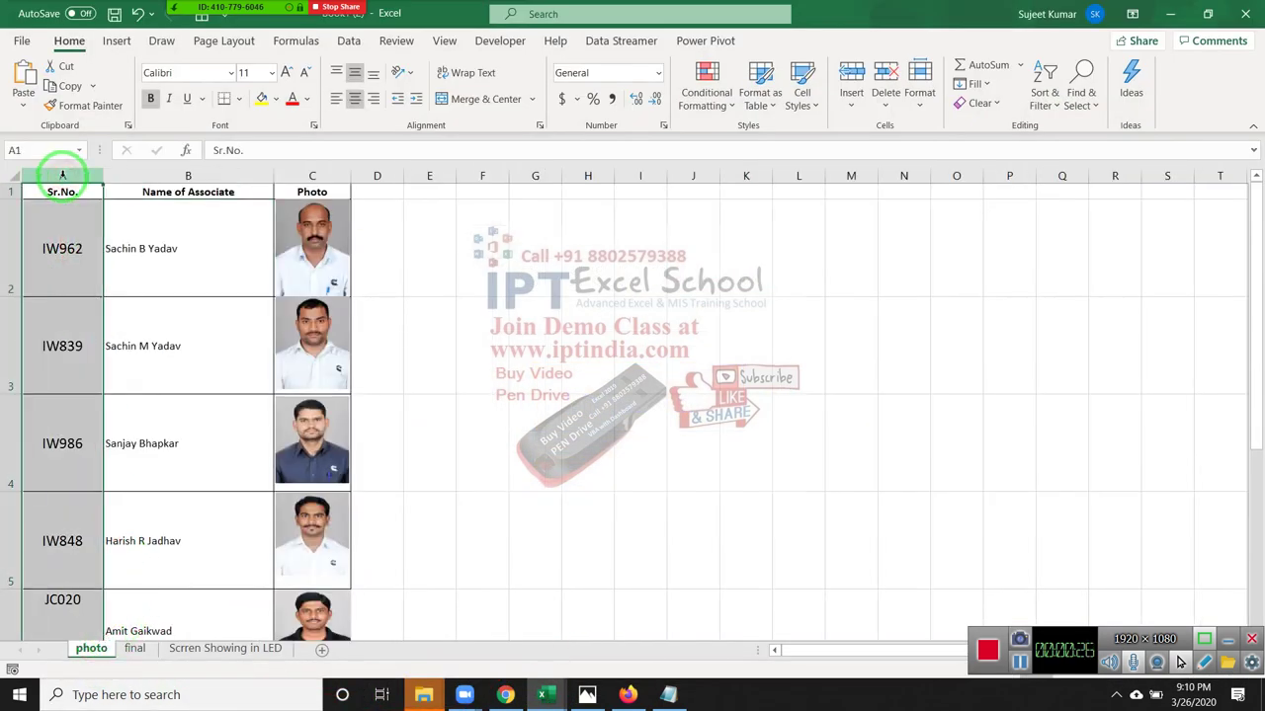
left_click(183, 175)
left_click(318, 176)
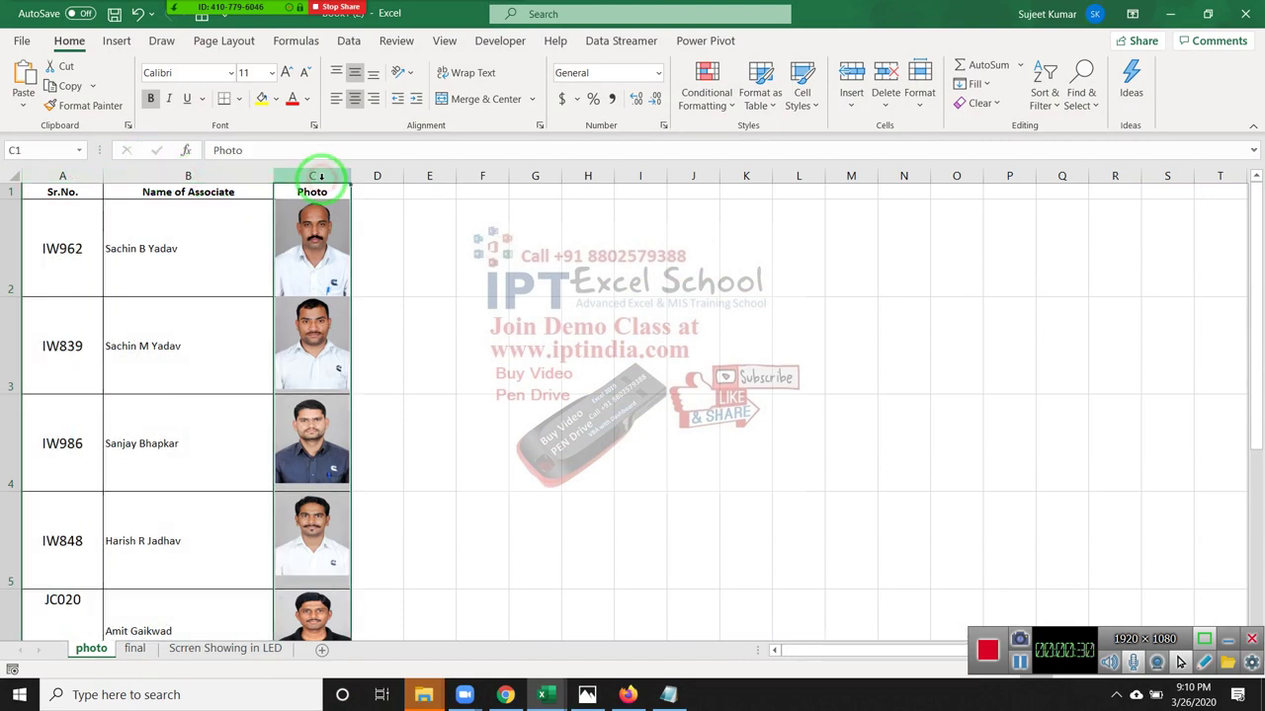
scroll(444, 458, "down", 5)
scroll(444, 457, "up", 1)
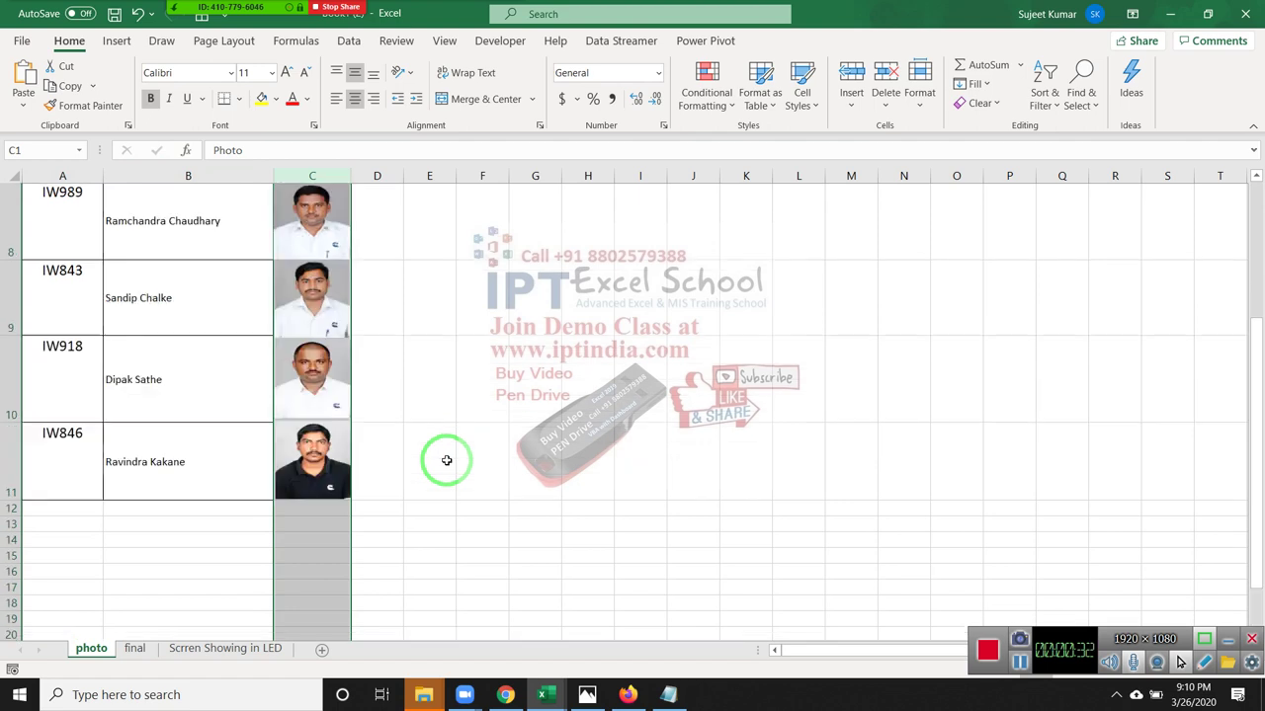
scroll(444, 458, "up", 4)
left_click(201, 368)
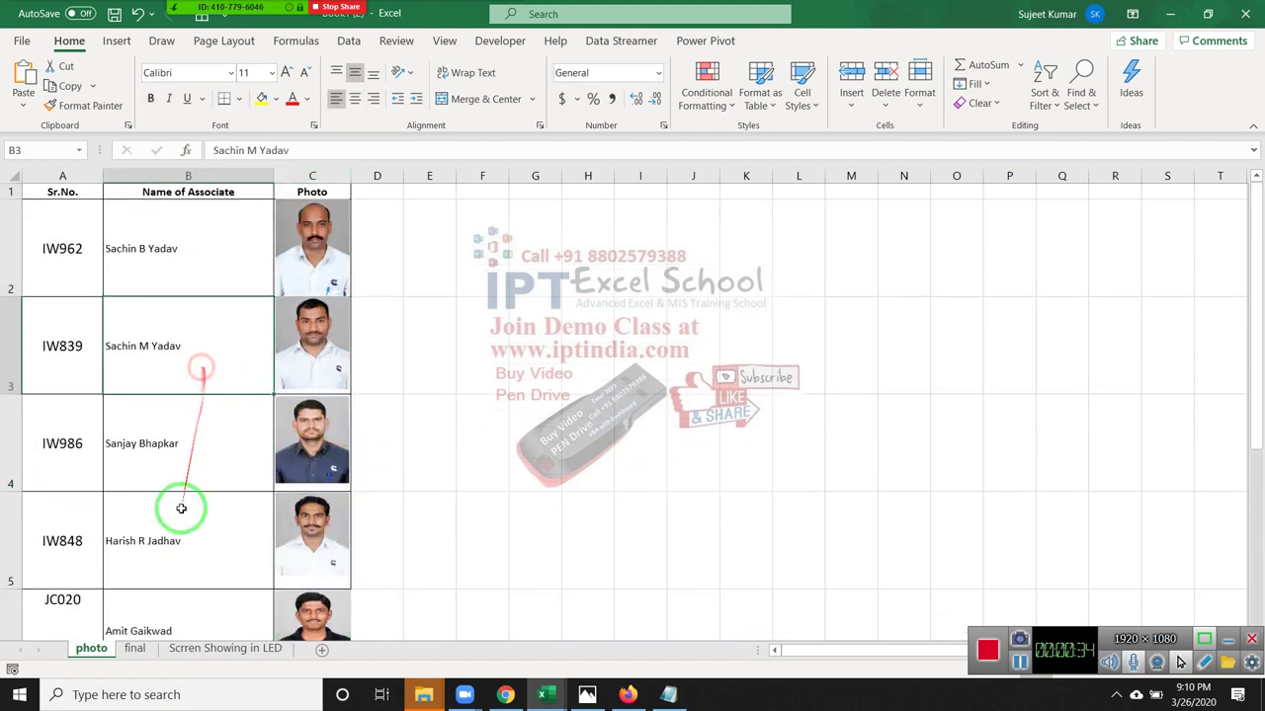
On the final sheet, look over the WWIDs in column D and the photo column
left_click(135, 649)
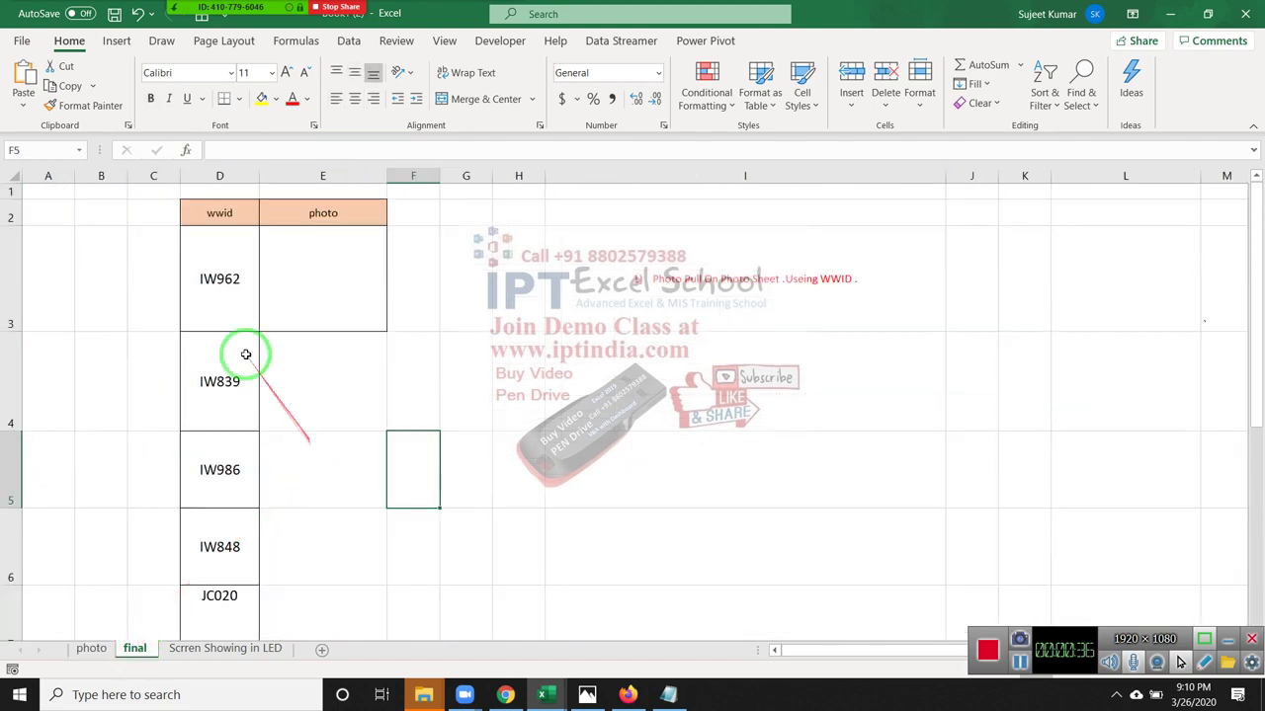
left_click_drag(219, 281, 226, 457)
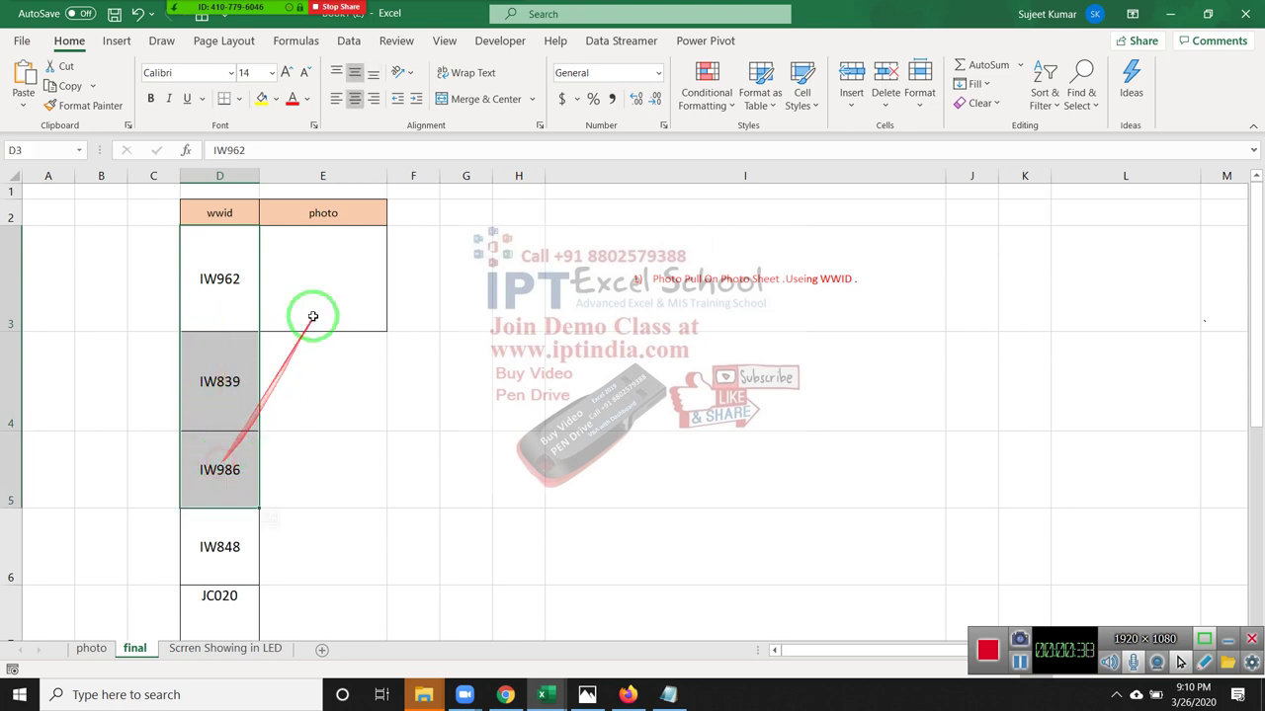
left_click_drag(310, 372, 320, 422)
scroll(319, 434, "down", 3)
scroll(319, 435, "up", 2)
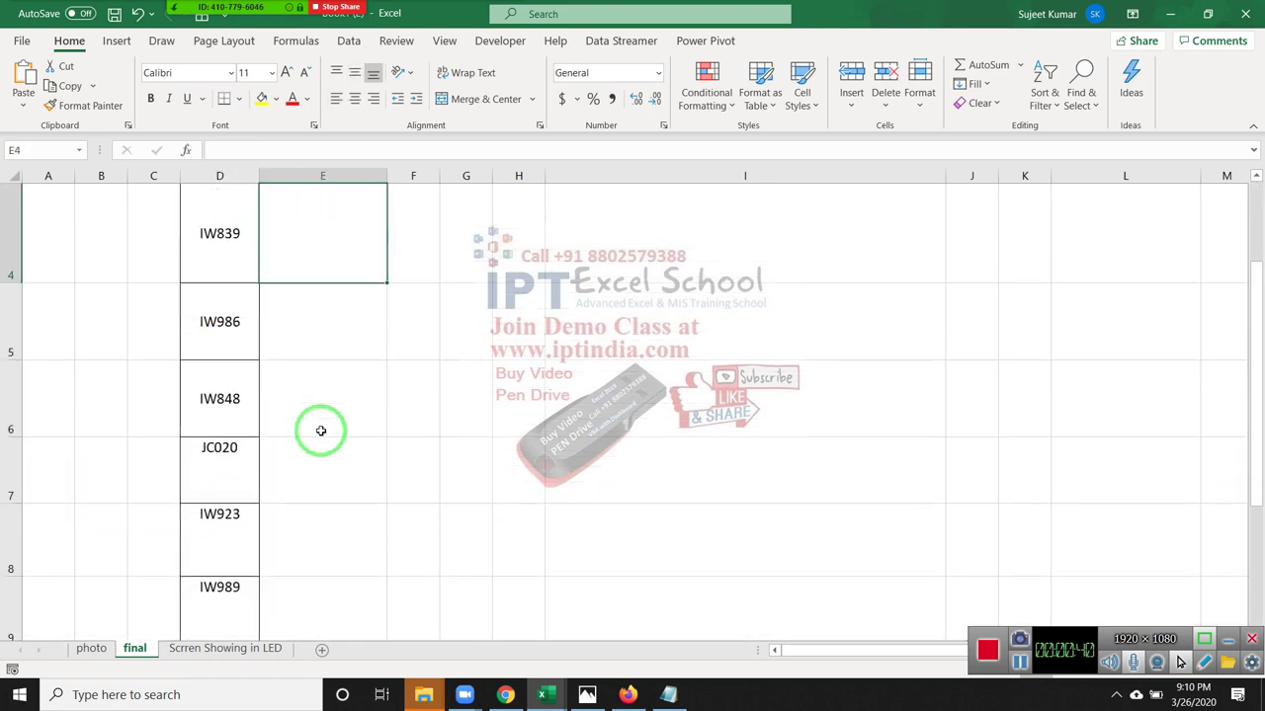
scroll(319, 435, "up", 1)
scroll(320, 435, "up", 1)
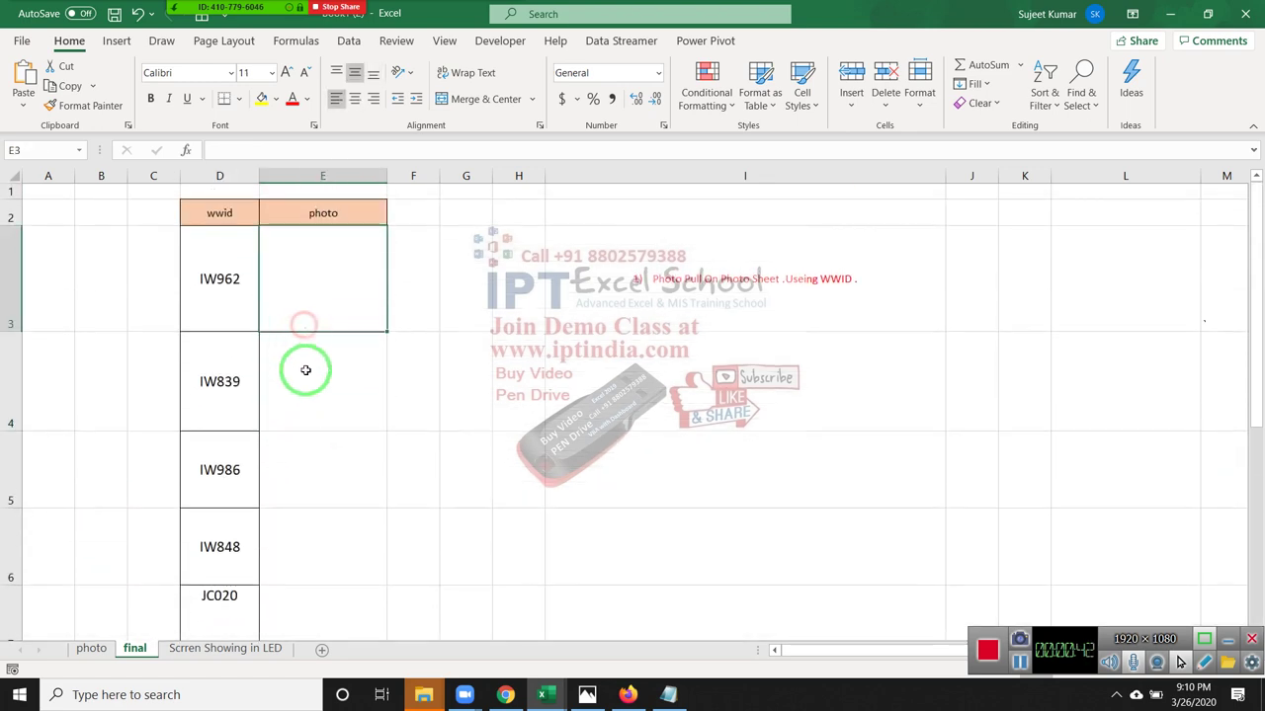
Check the empty photo cells E9–E12, then select E3, the first photo cell
left_click_drag(310, 474, 330, 573)
scroll(330, 573, "down", 2)
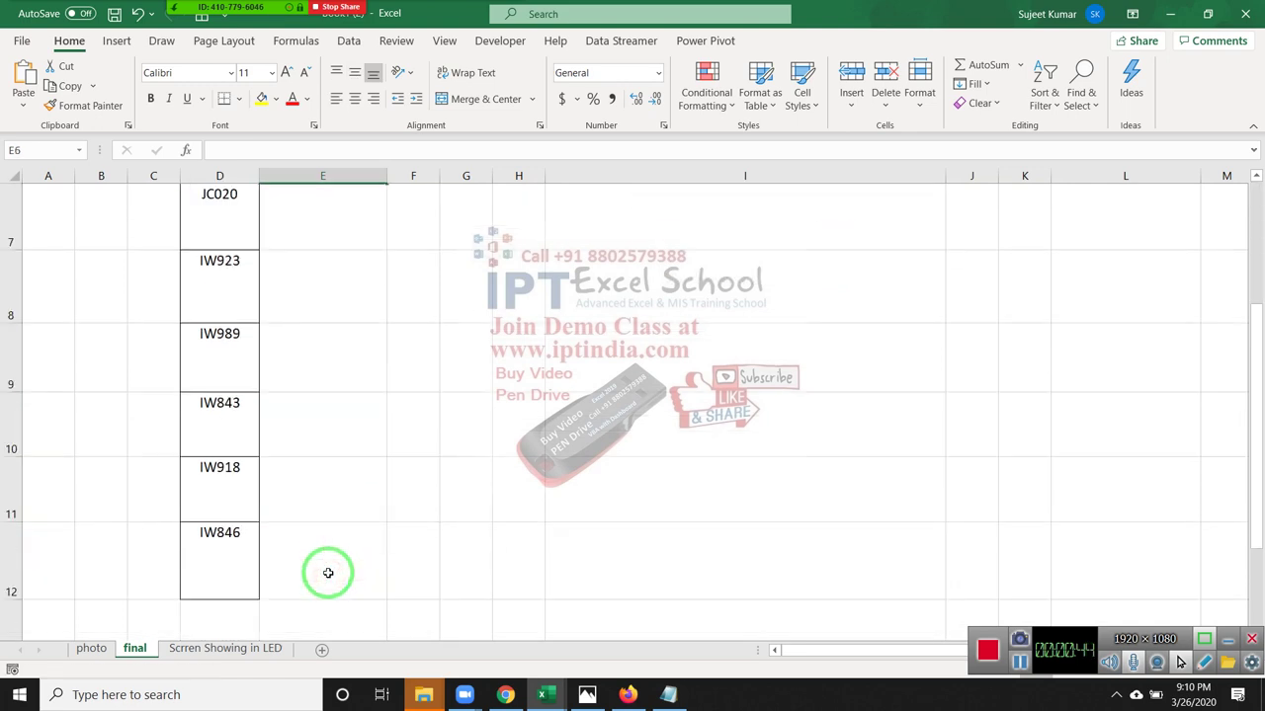
left_click(322, 553)
left_click(320, 484)
left_click(316, 452)
left_click(312, 371)
scroll(312, 370, "up", 2)
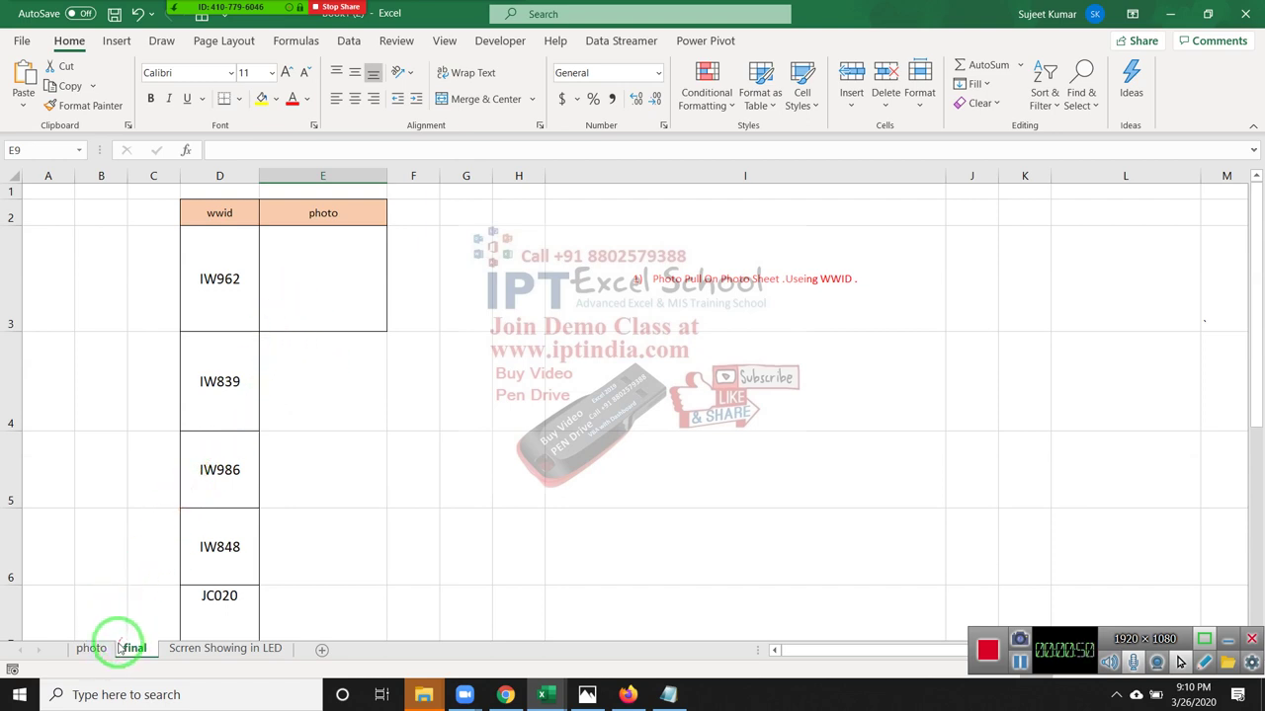
left_click(386, 289)
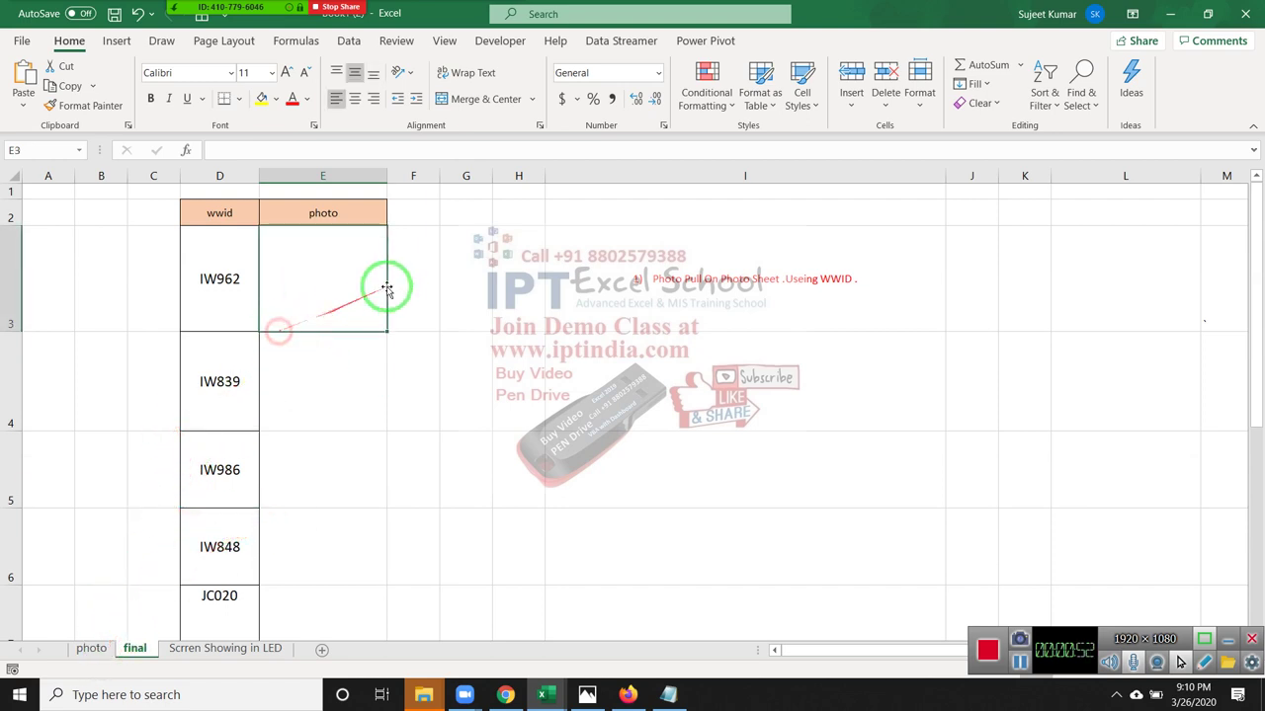
Enter =MATCH(D3,photo!A:A,0) in F3 so it returns row 2
left_click(413, 284)
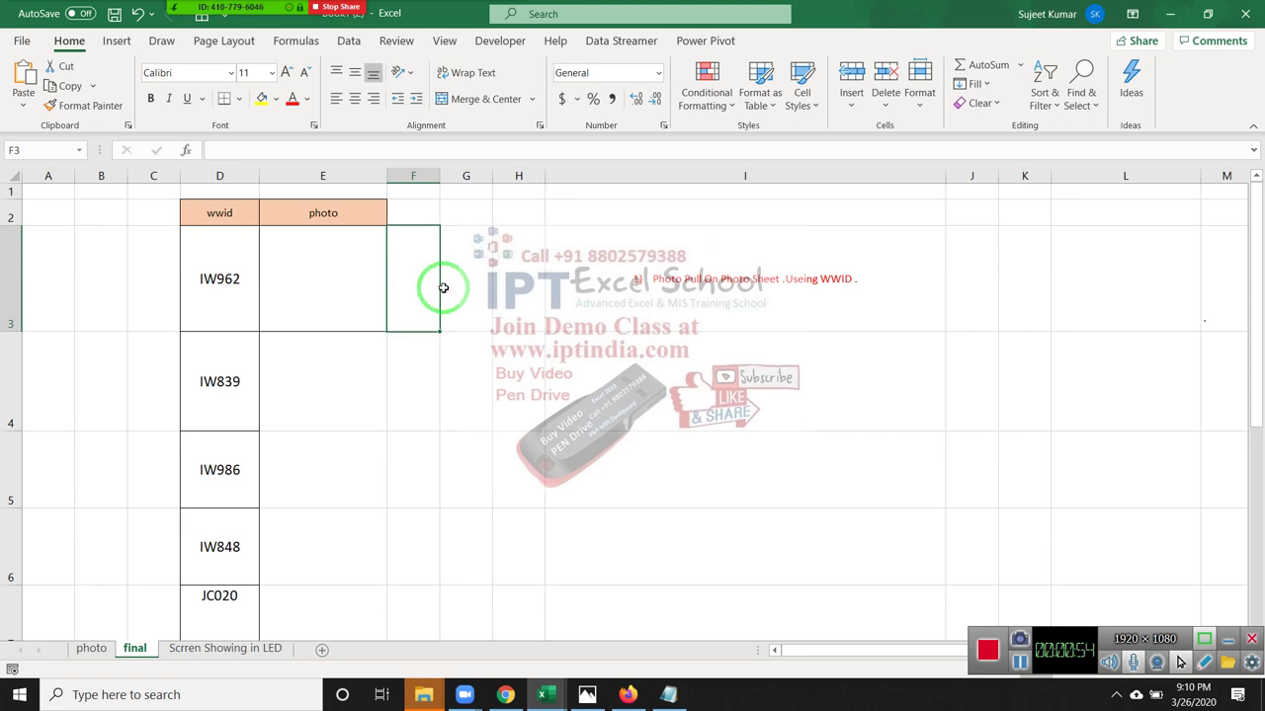
type("=ma")
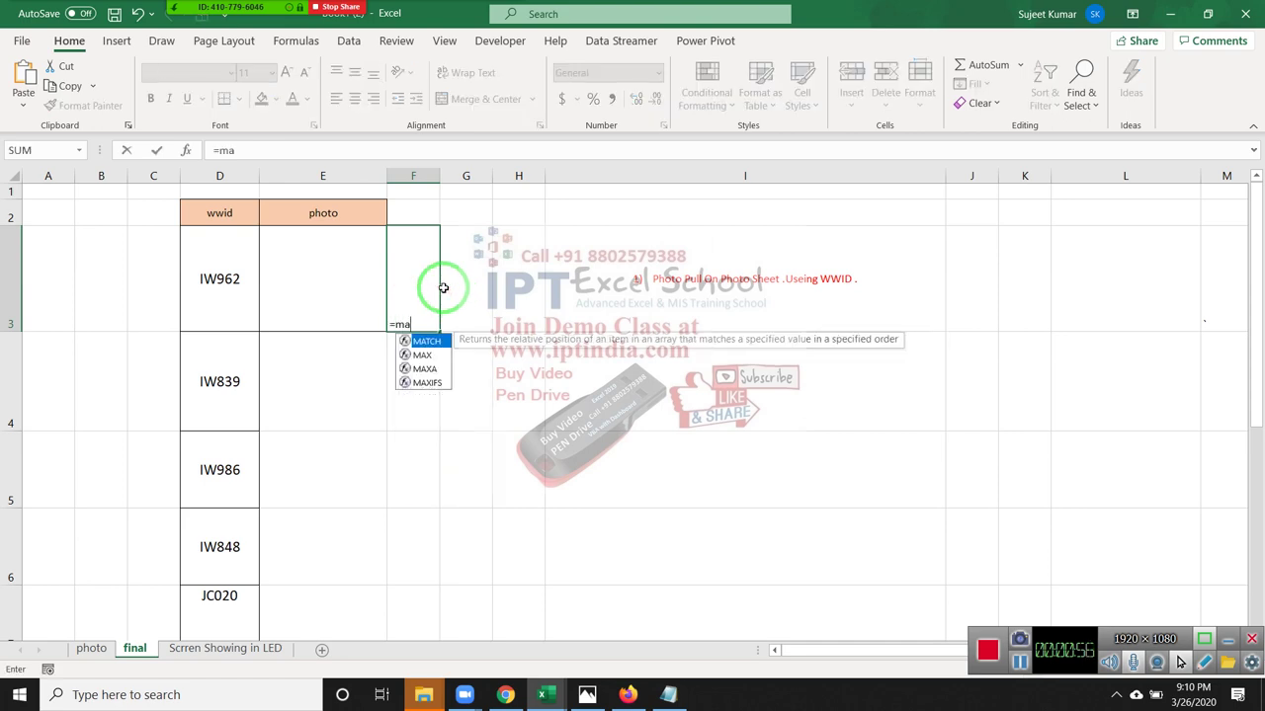
key("Tab")
key("Left")
key("Left")
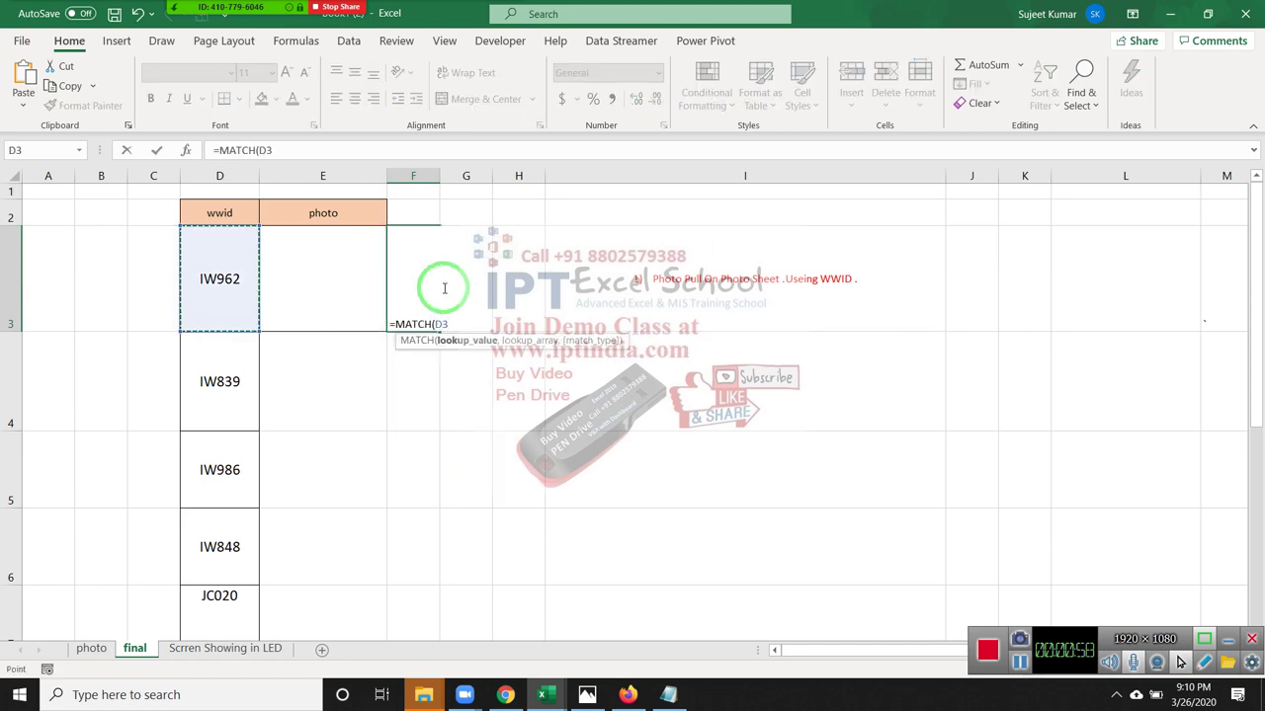
left_click(90, 648)
left_click(69, 176)
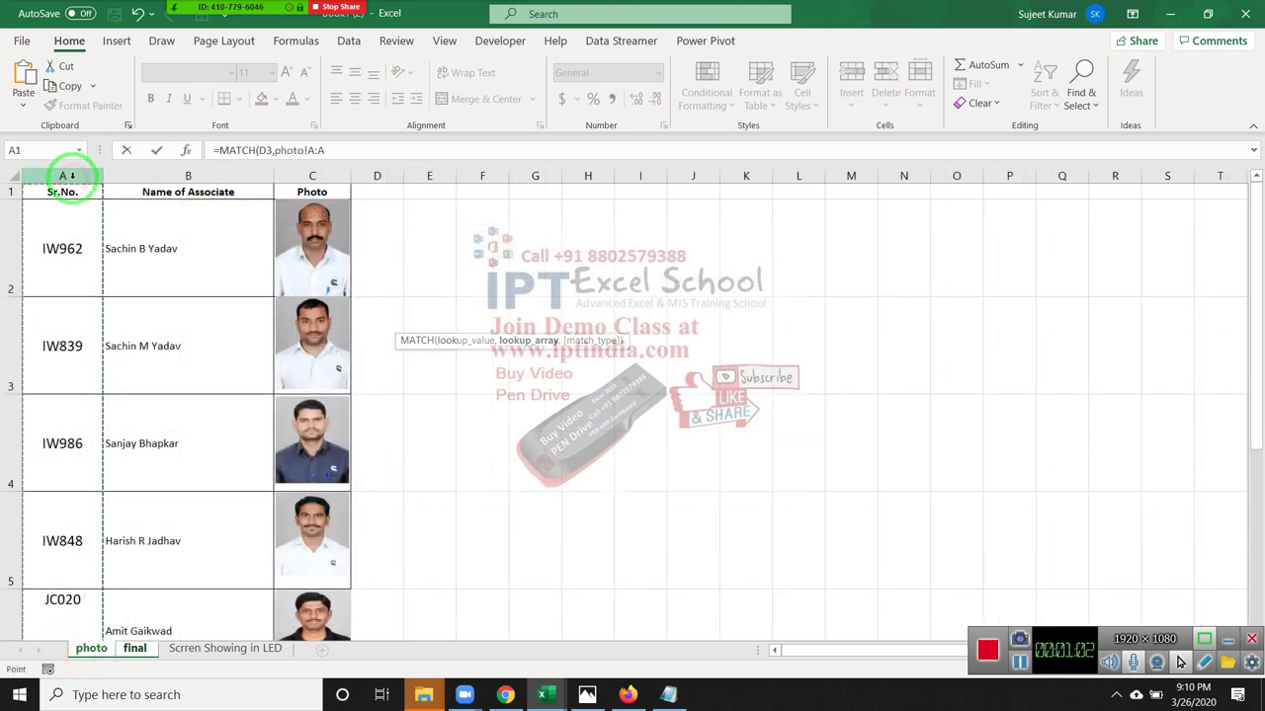
type(",1,0")
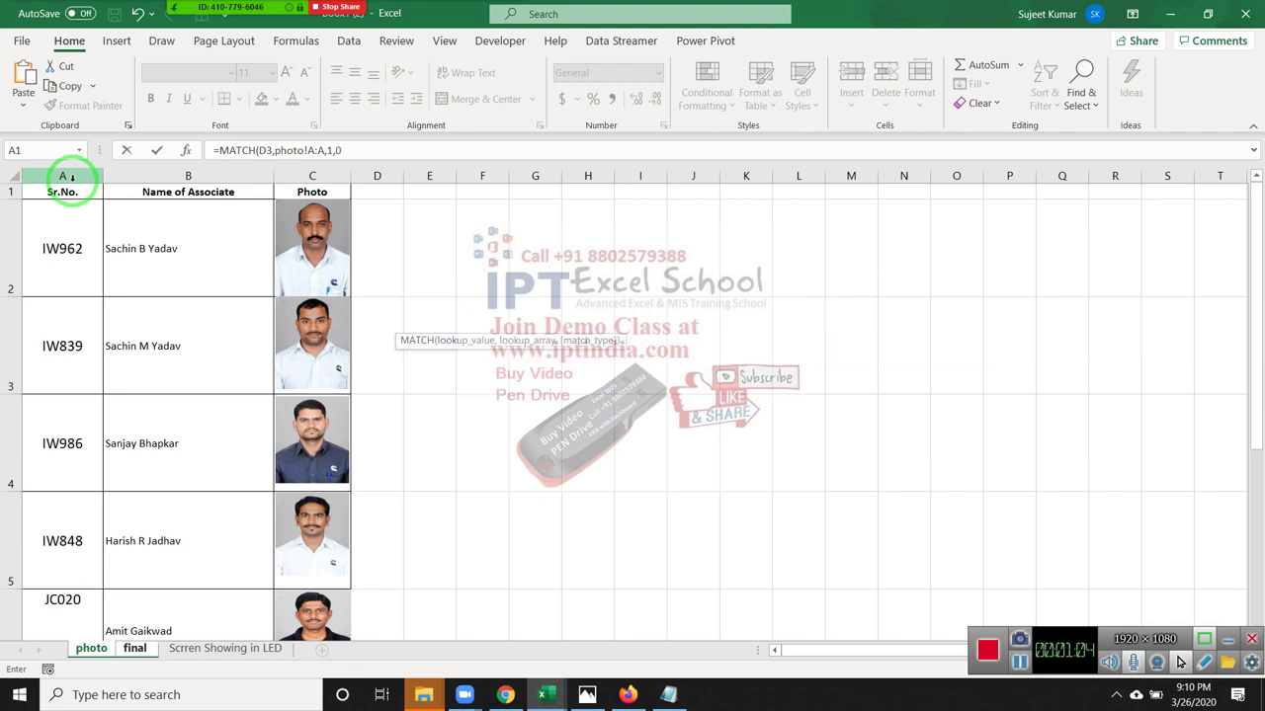
key("F2")
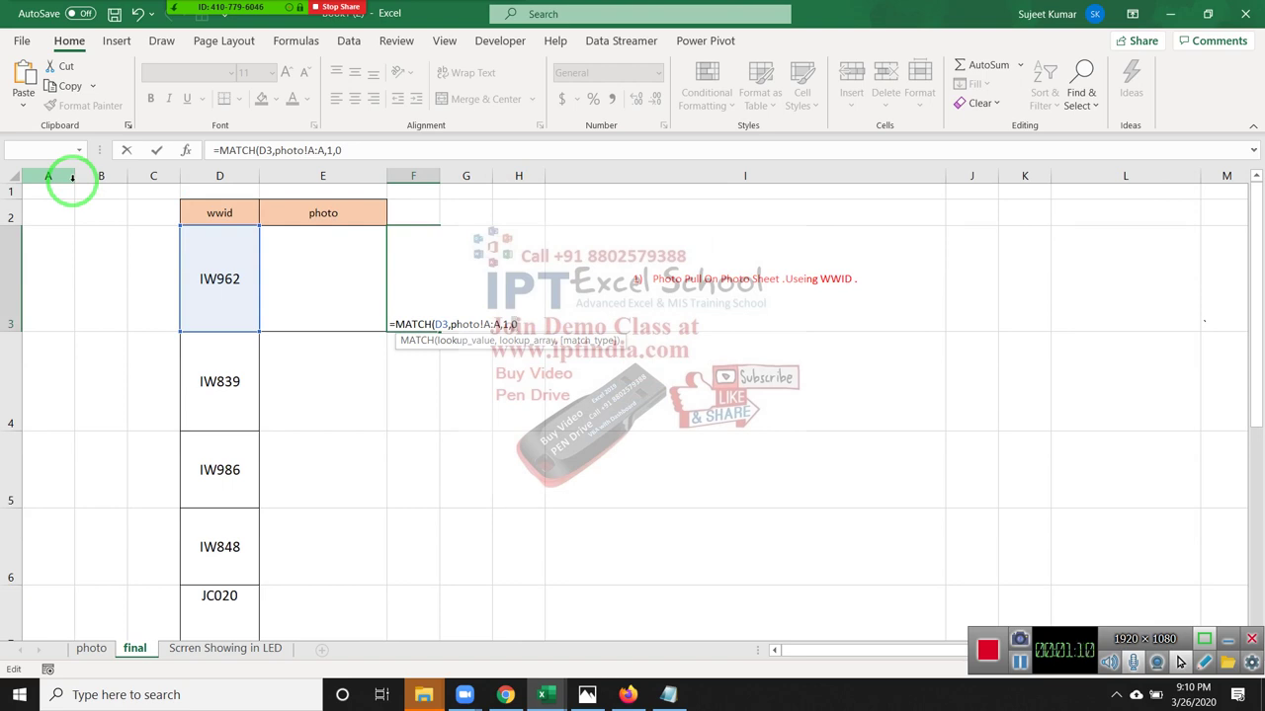
key("BackSpace")
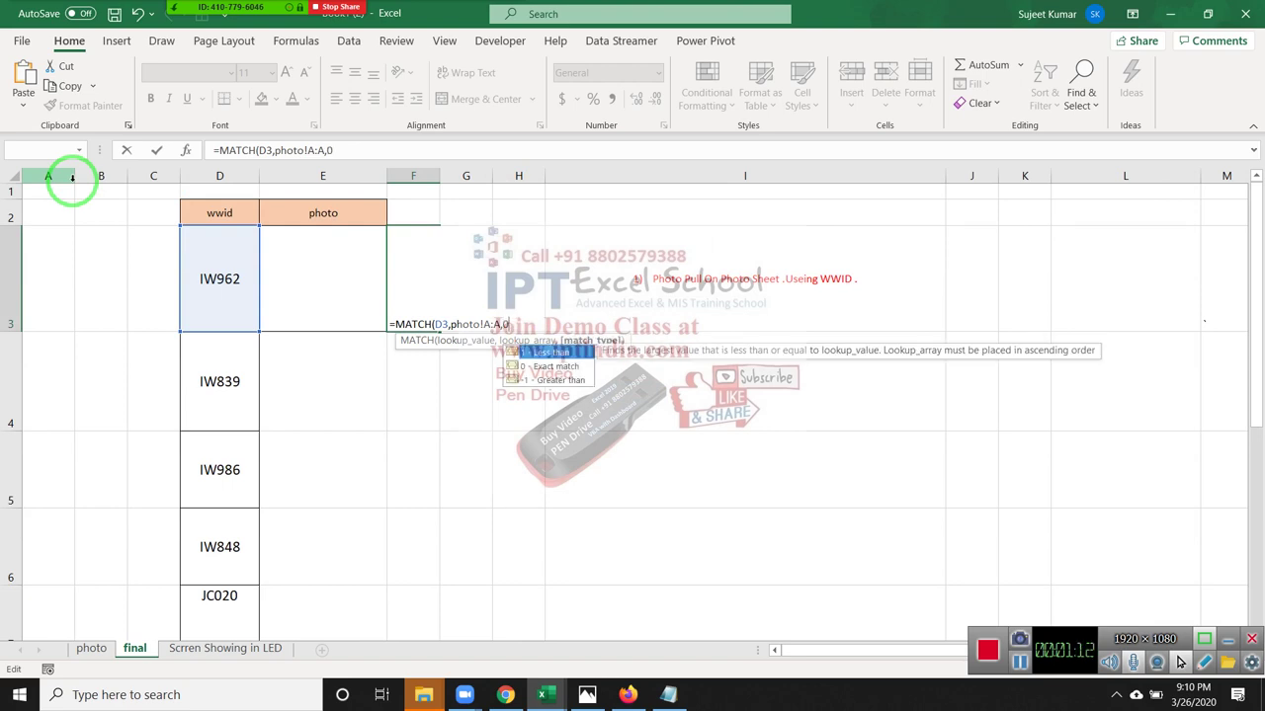
key("Return")
key("Up")
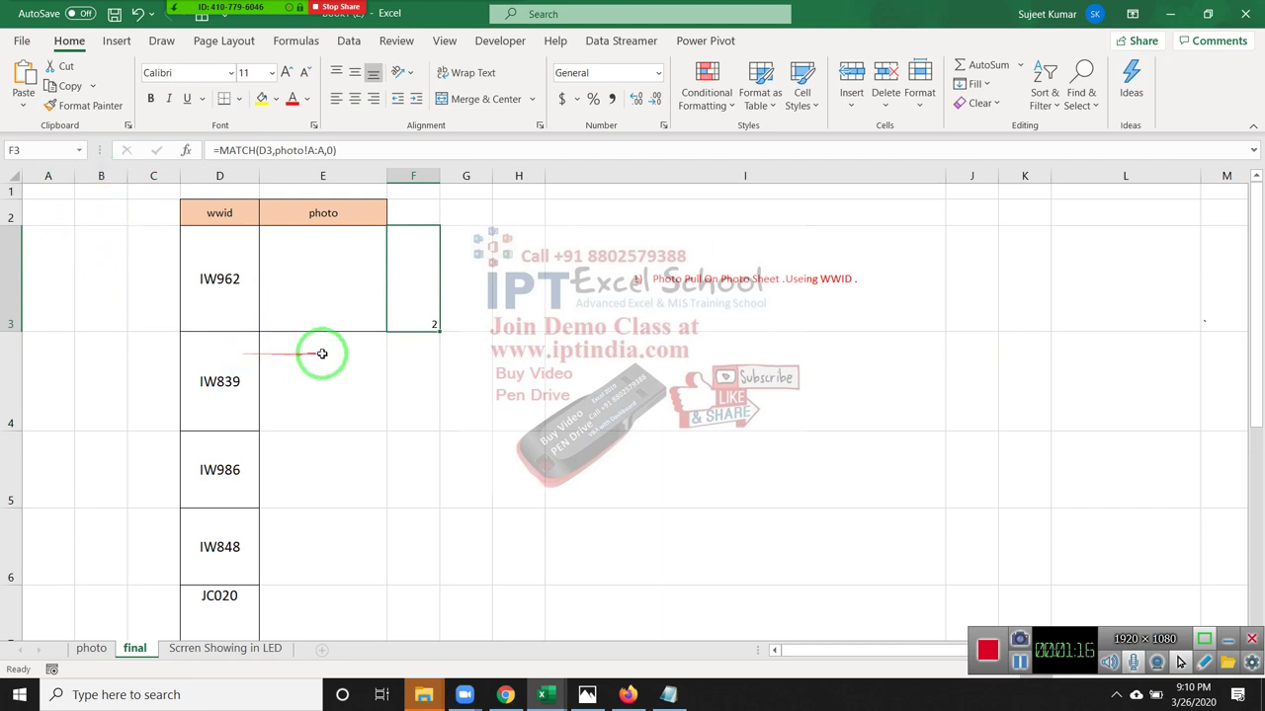
left_click(424, 353)
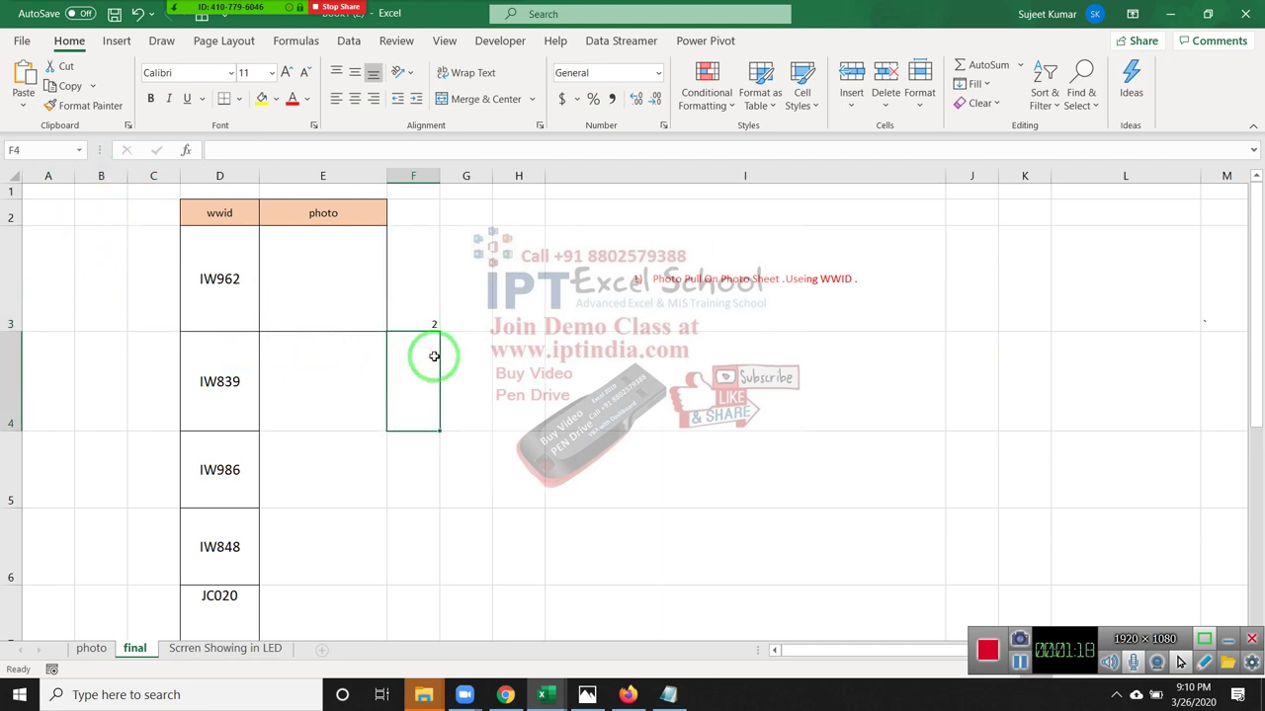
type("=OFFSET(")
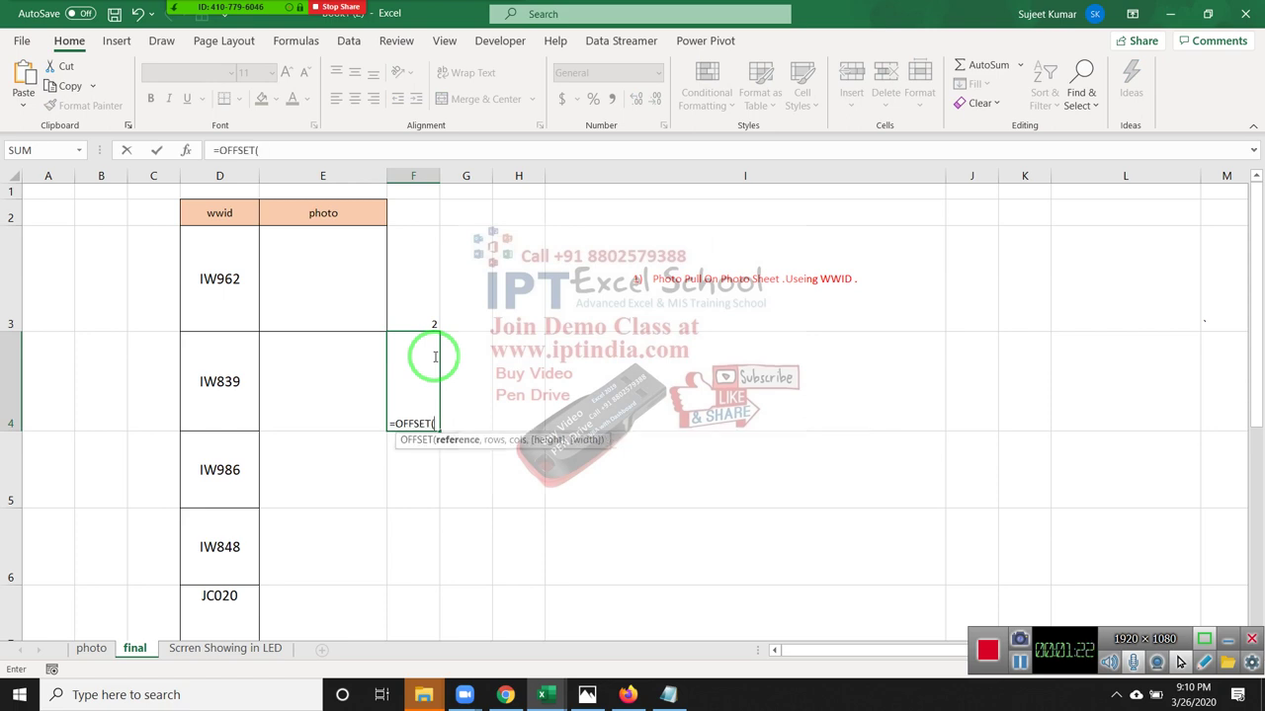
Complete F4 as =OFFSET(photo!A1,'final '!F3,3,1,1)
left_click(89, 648)
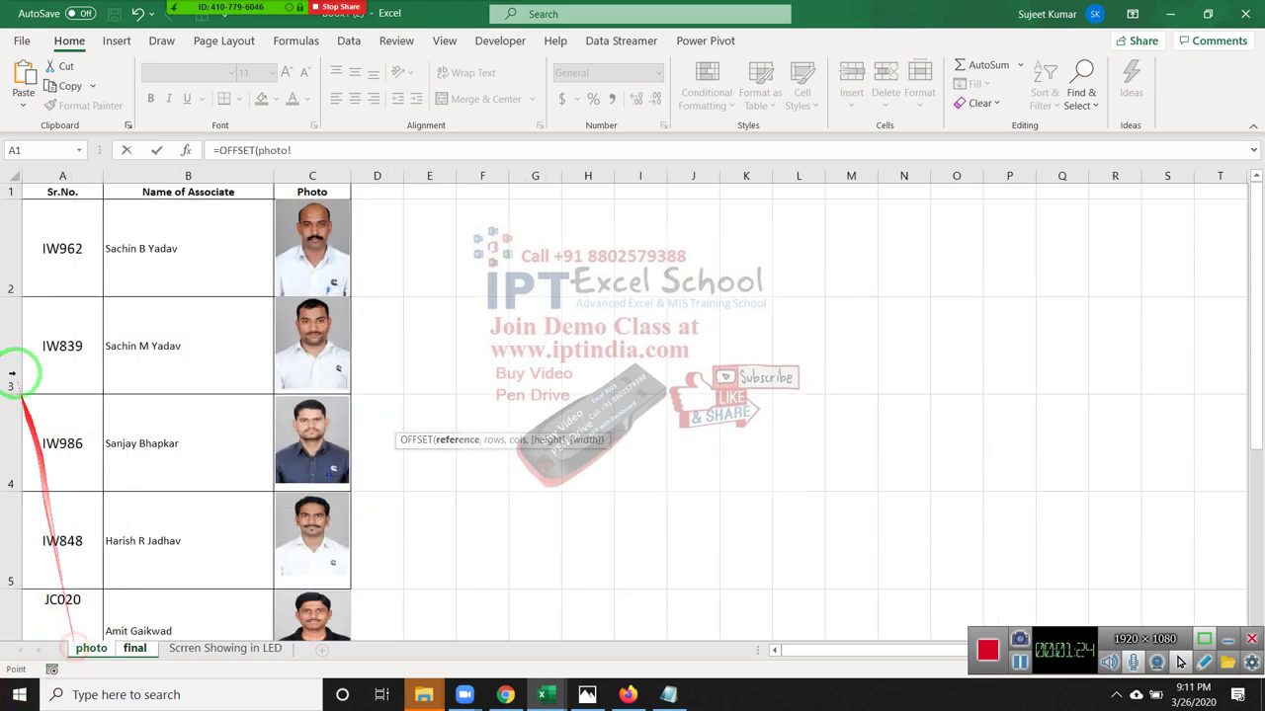
left_click(55, 192)
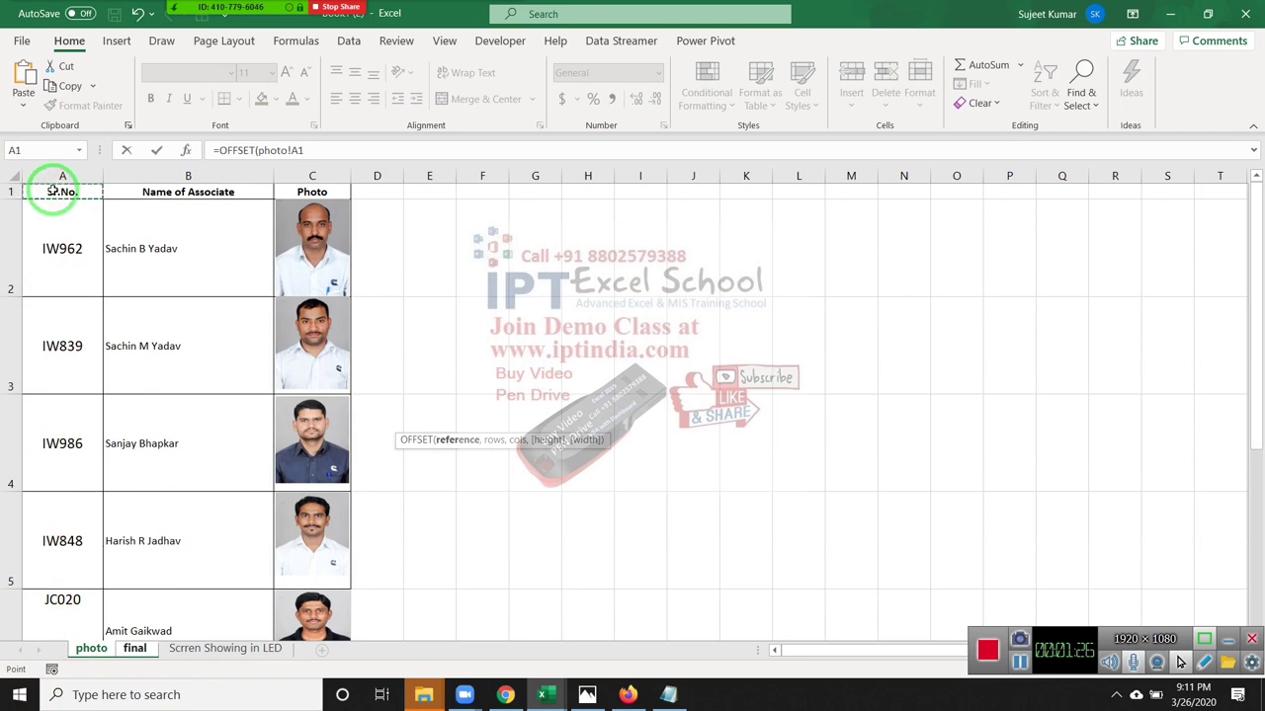
type(",")
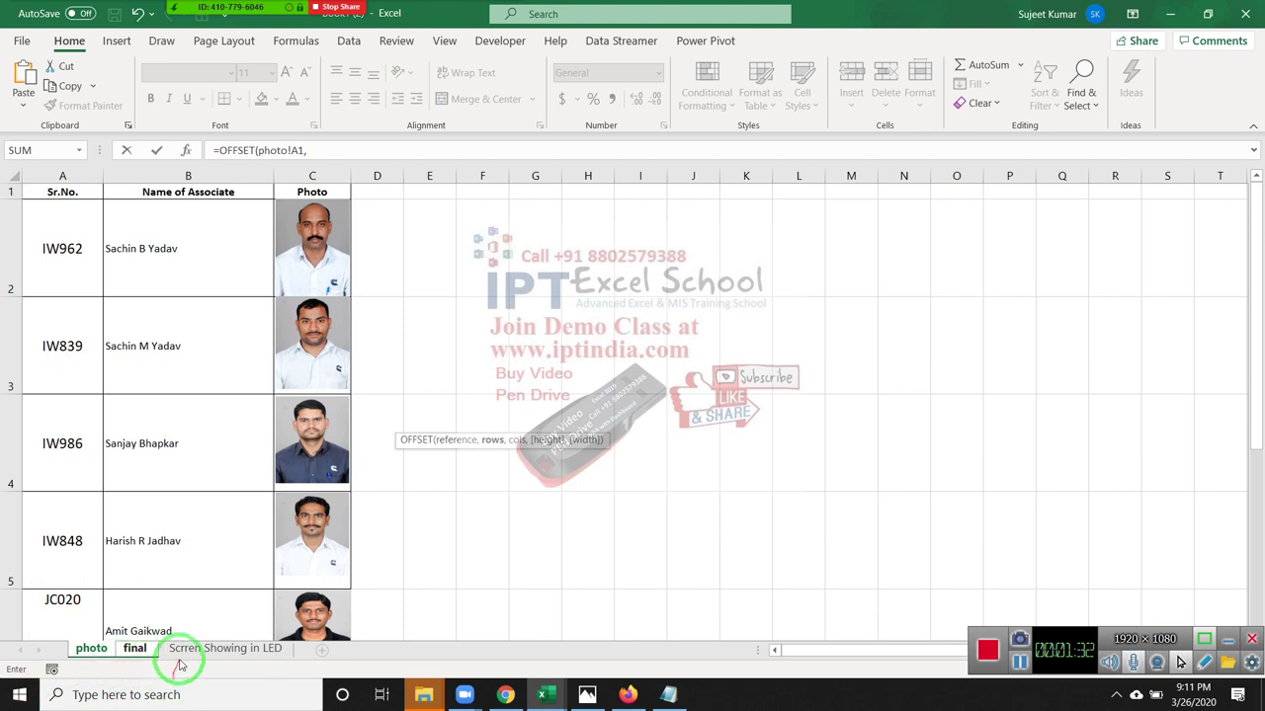
left_click(137, 649)
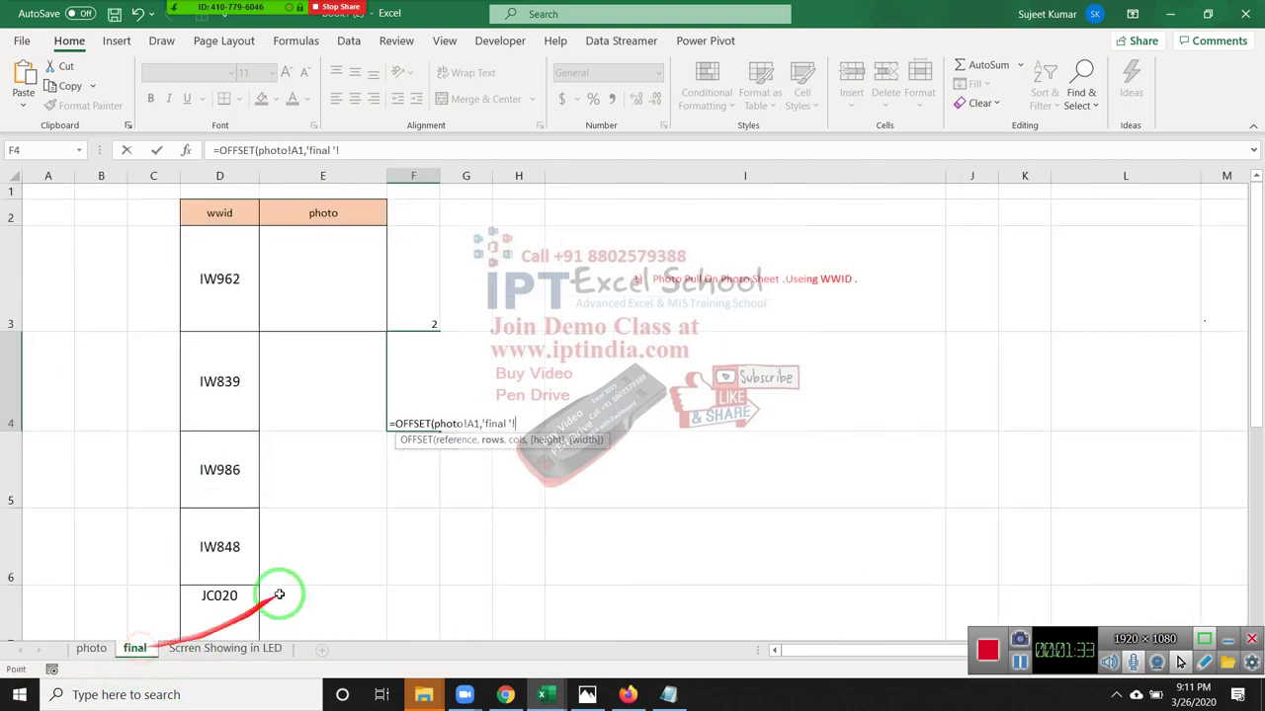
left_click(401, 307)
type(",3,1,1")
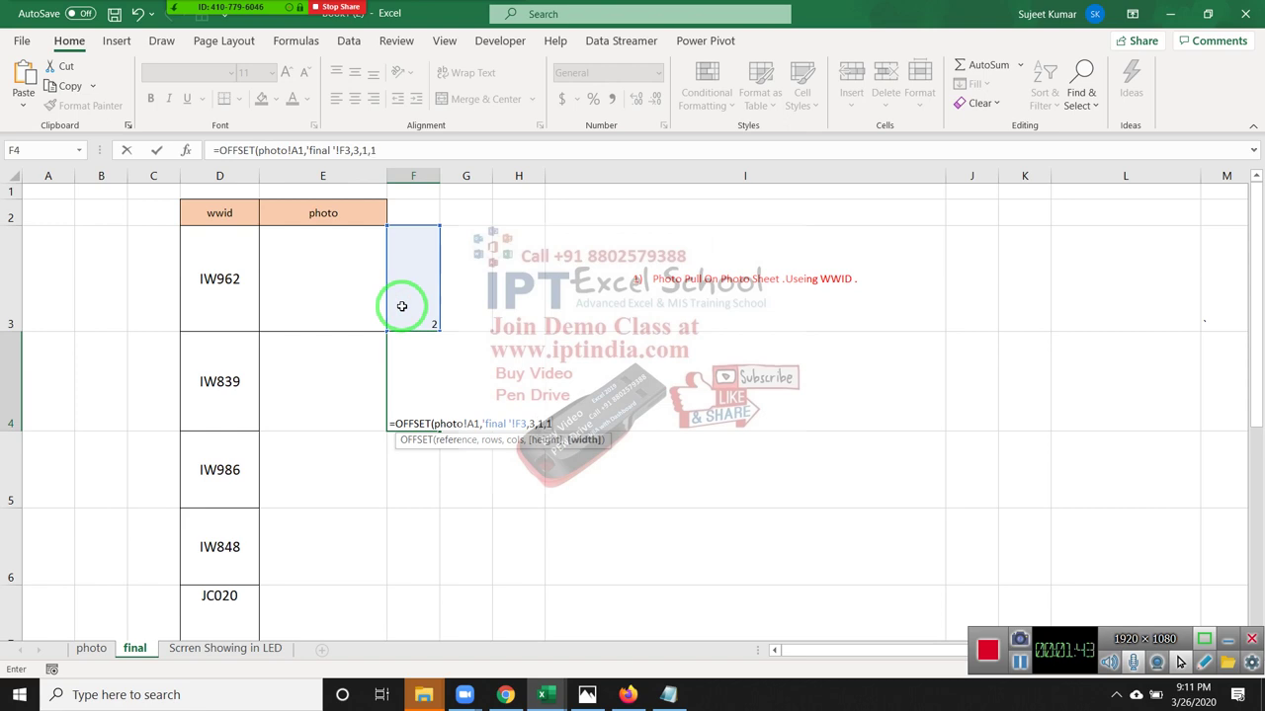
key("Return")
key("Up")
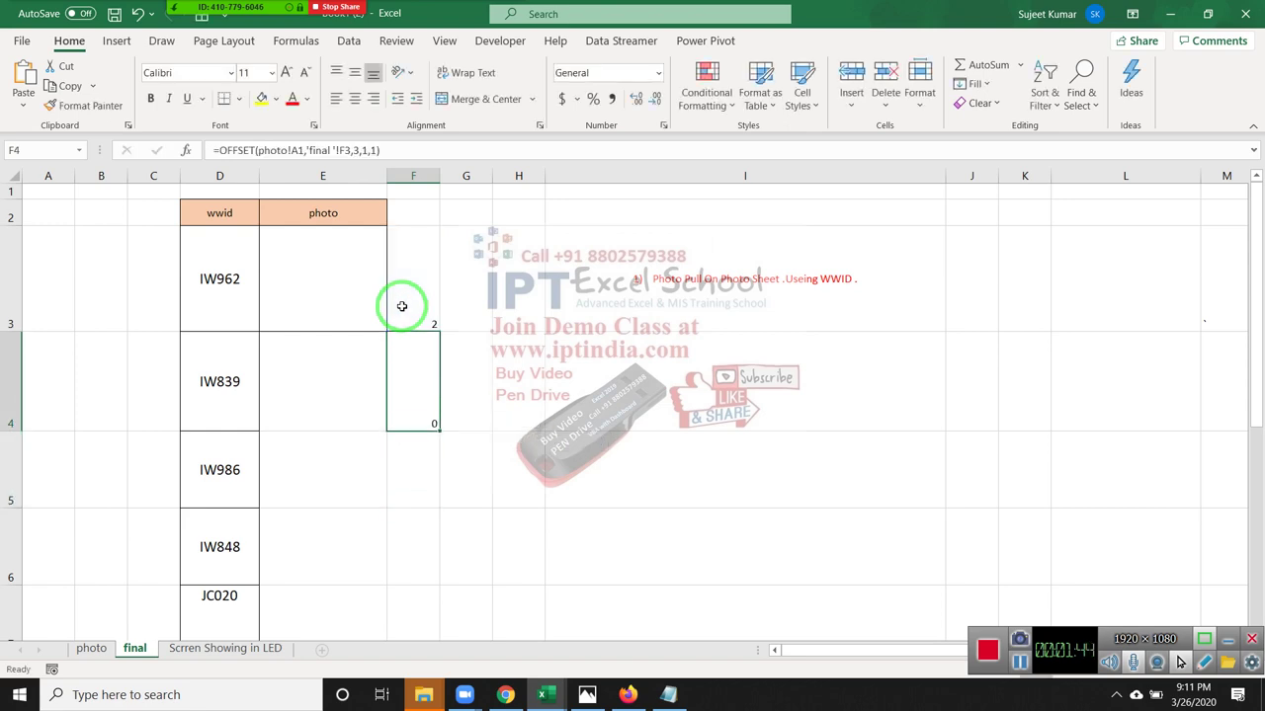
Make the OFFSET start reference absolute, photo!$A$1, and recommit F4
left_click_drag(219, 153, 402, 155)
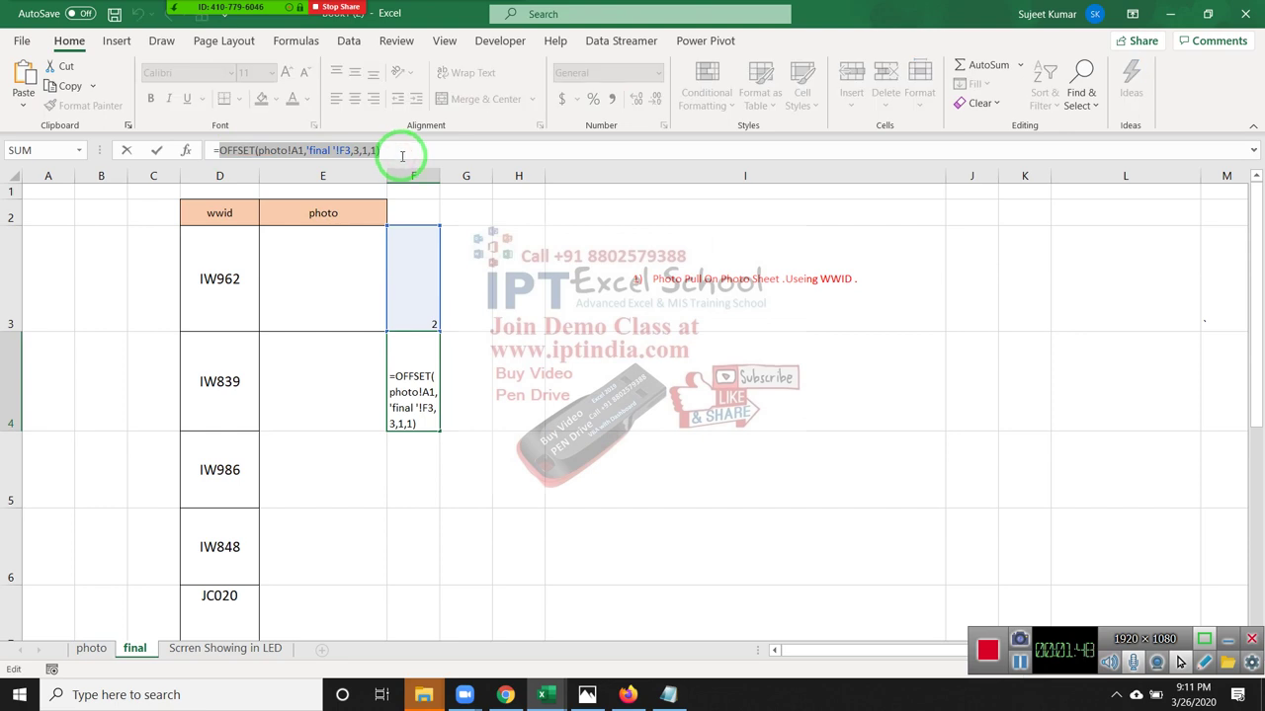
left_click(294, 150)
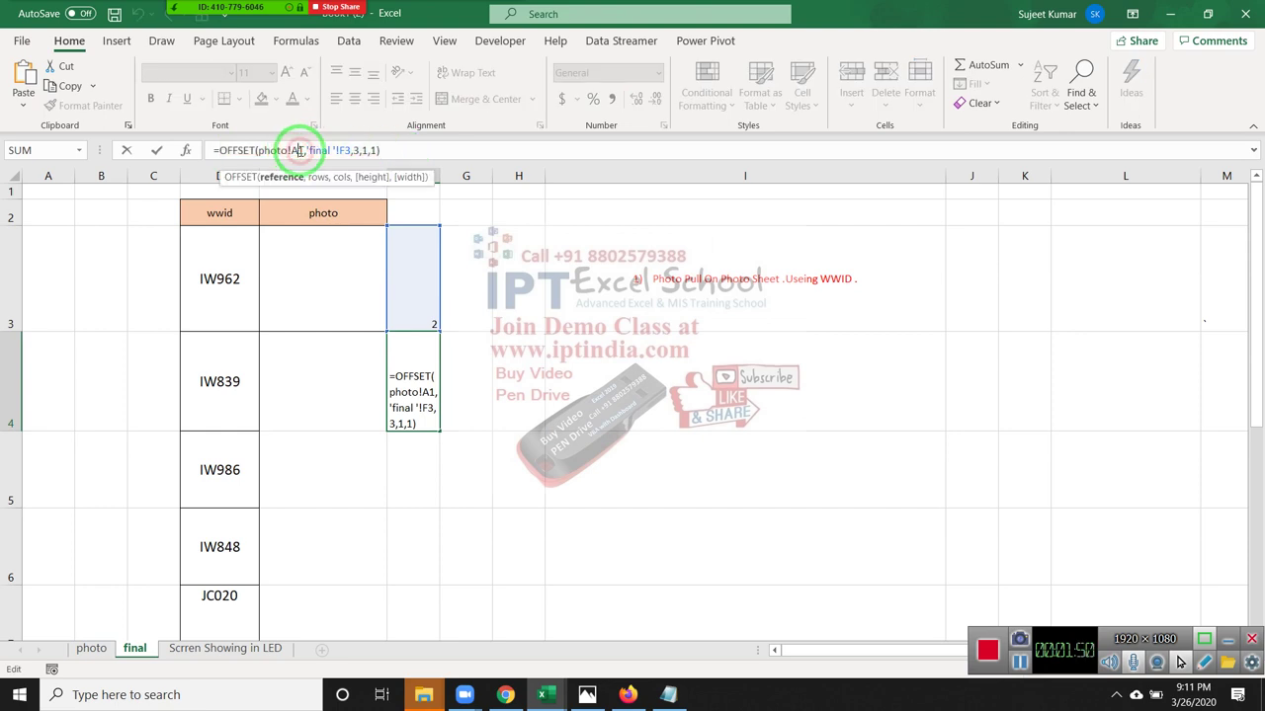
key("F4")
left_click(352, 150)
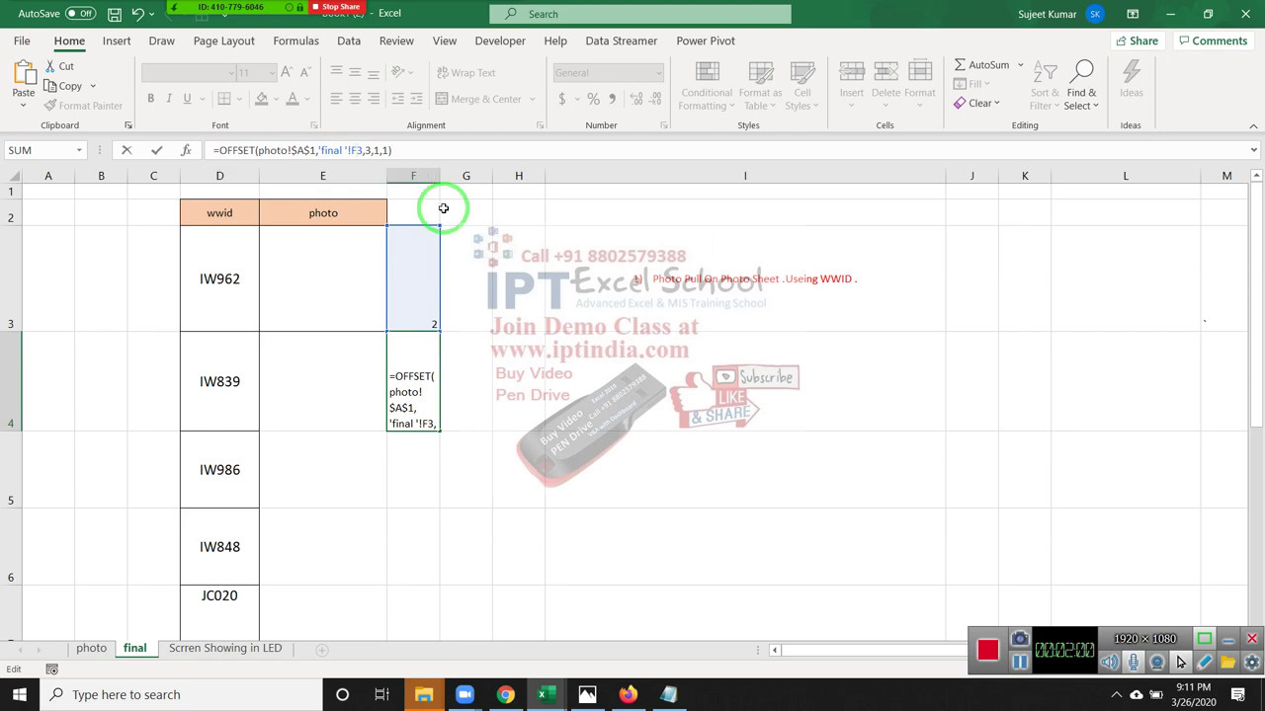
key("Return")
key("Up")
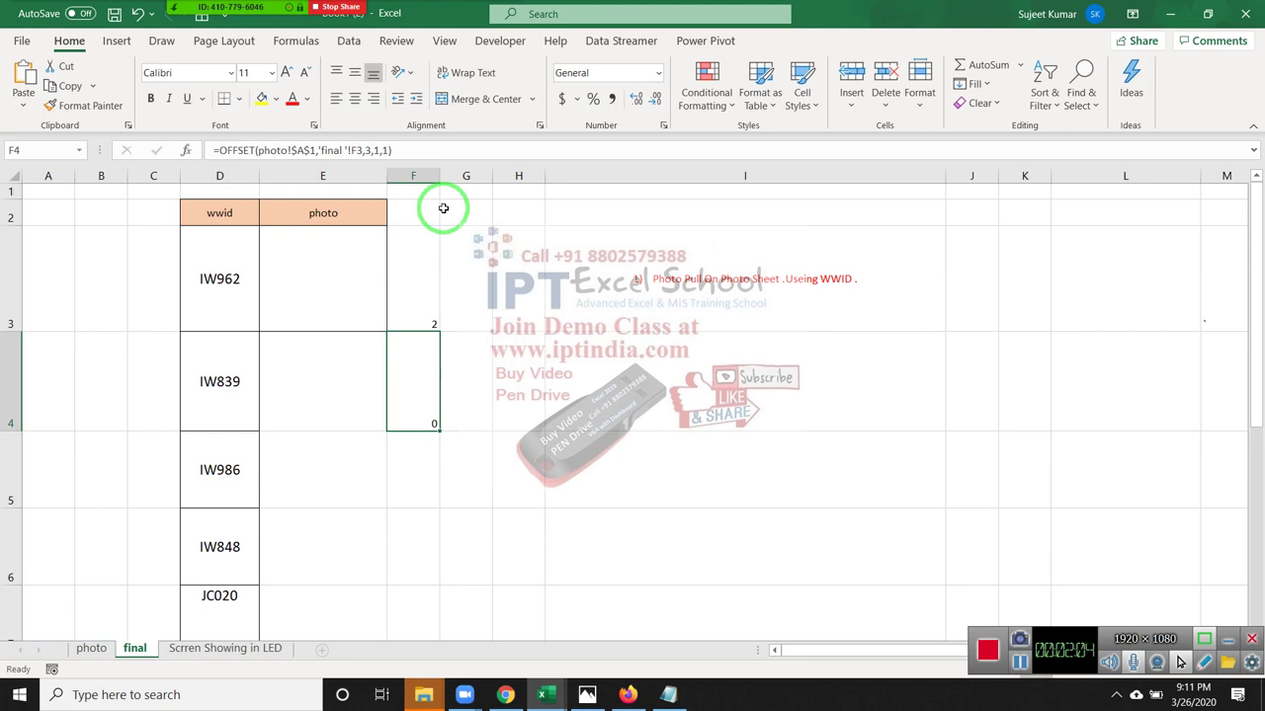
Replace 'final '!F3 in the F4 OFFSET formula with MATCH(D3,photo!A:A,0)
key("Up")
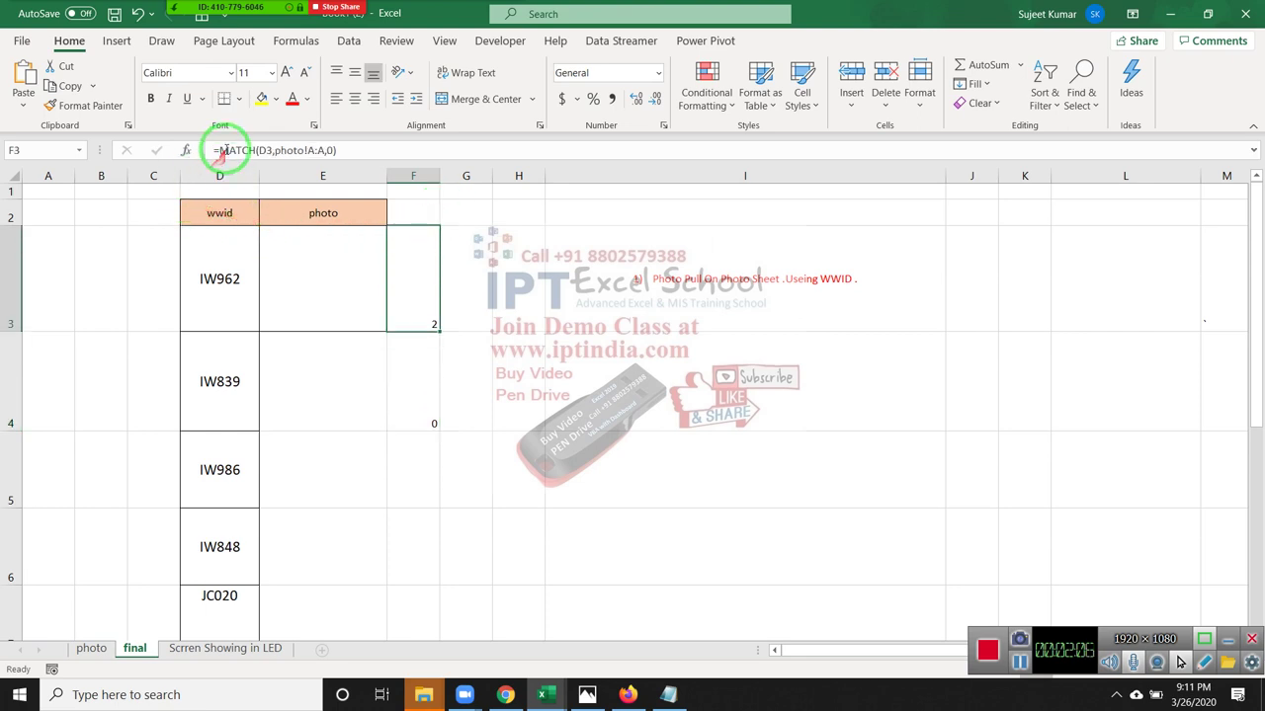
left_click_drag(221, 150, 341, 150)
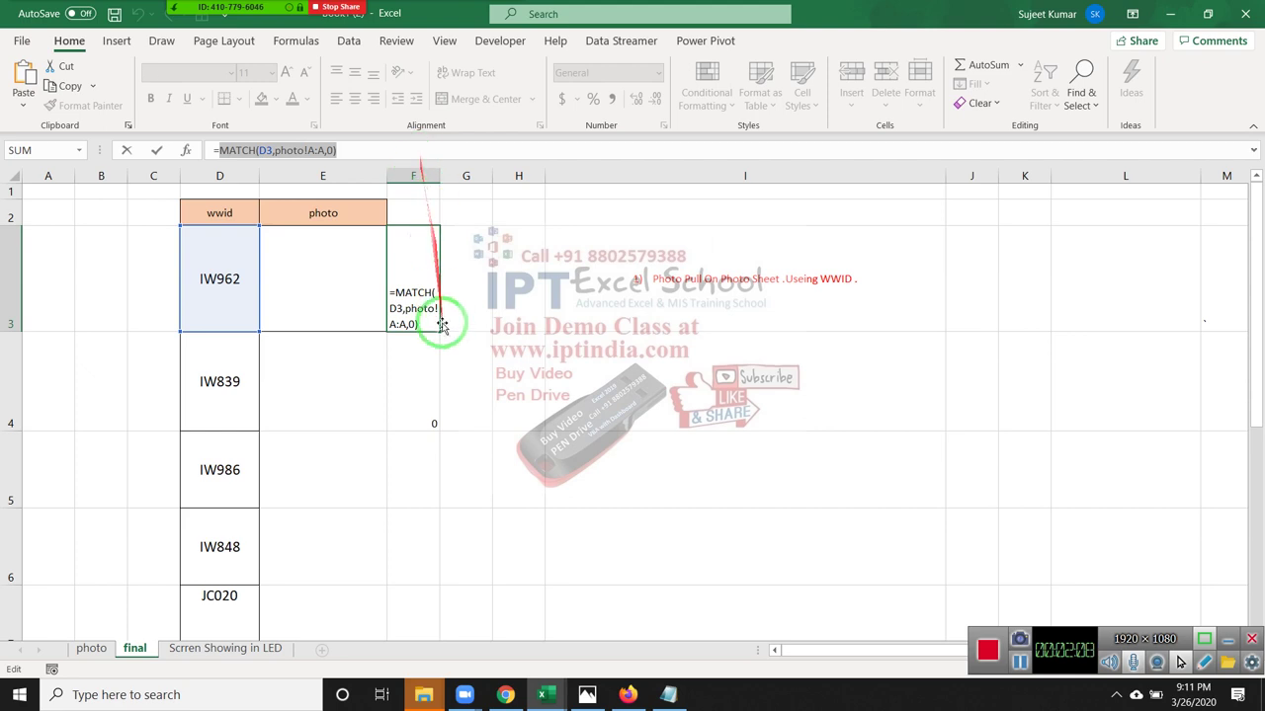
key("Return")
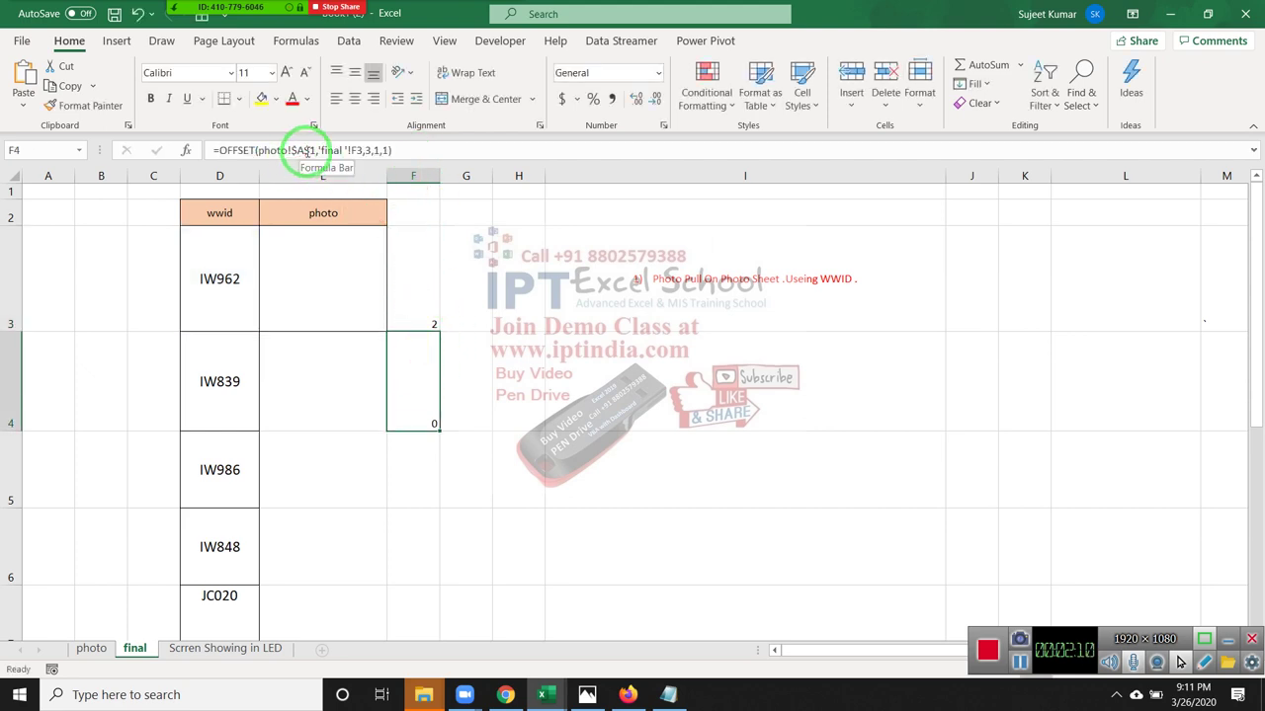
left_click_drag(318, 151, 356, 151)
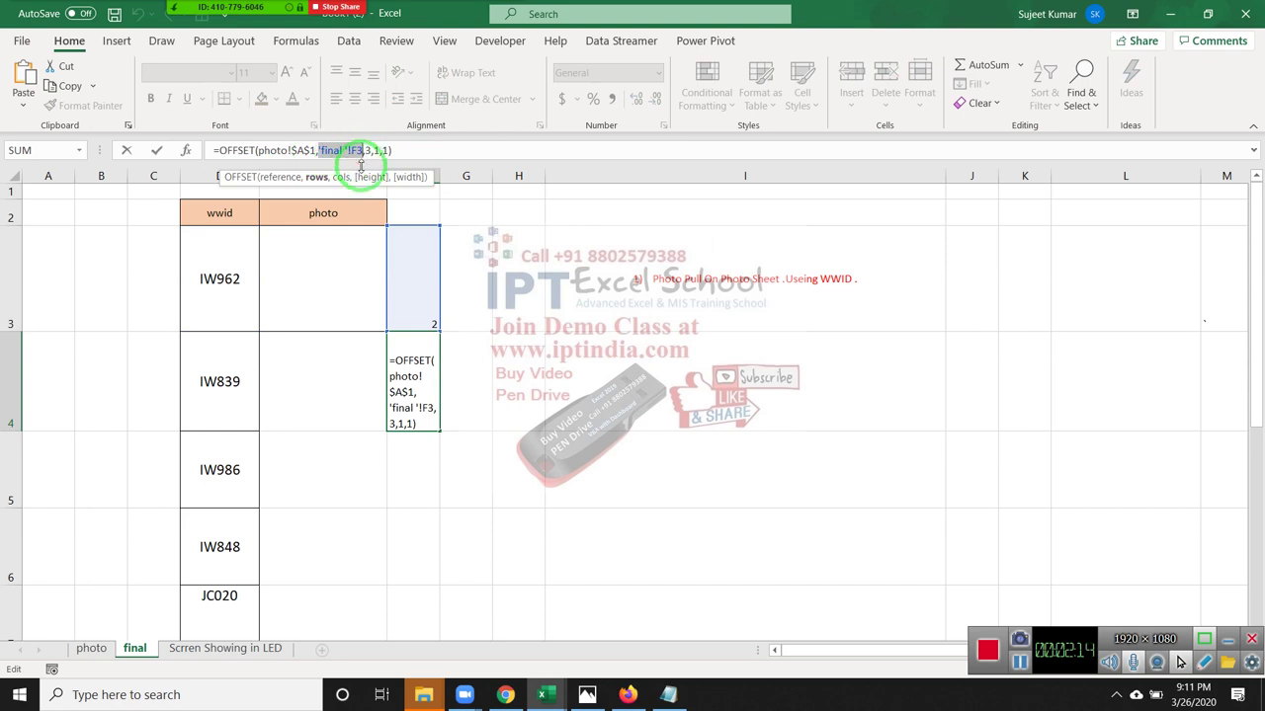
type("MATCH(D3,photo!A:A,0)")
key("Return")
key("Up")
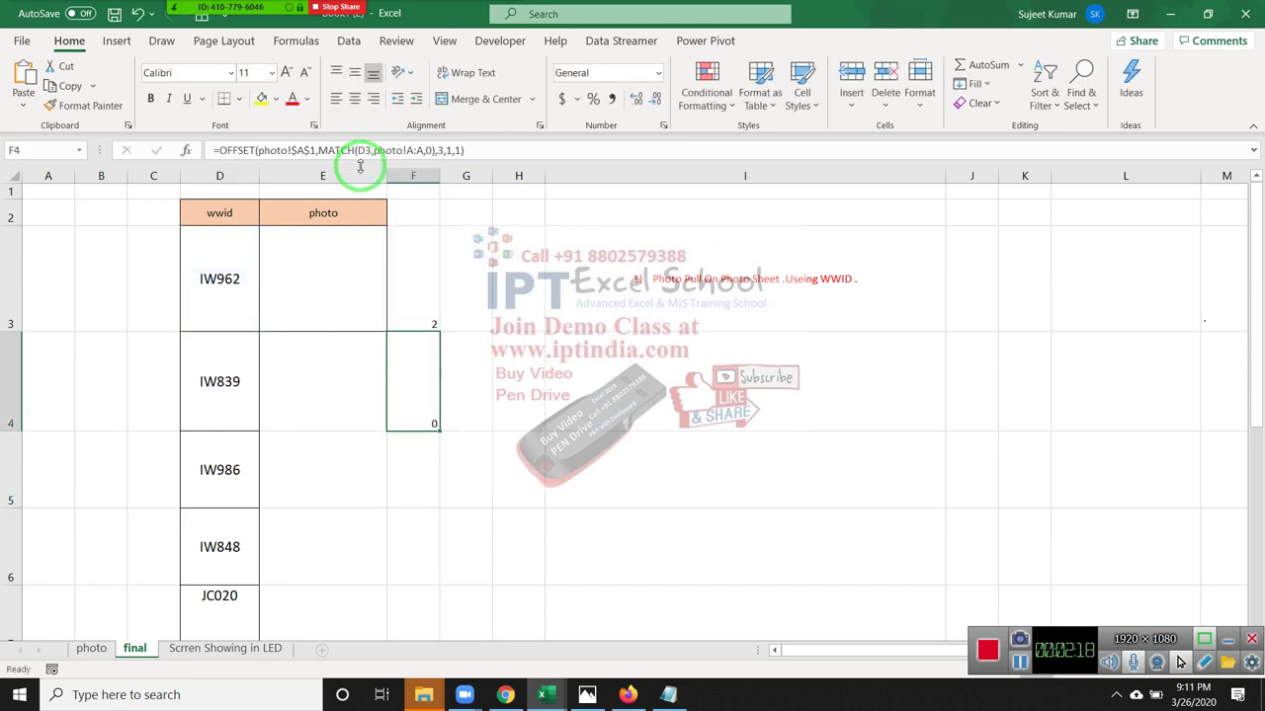
Move the combined OFFSET/MATCH formula from F4 into F3 and copy its text
key("ctrl+x")
key("Up")
key("ctrl+v")
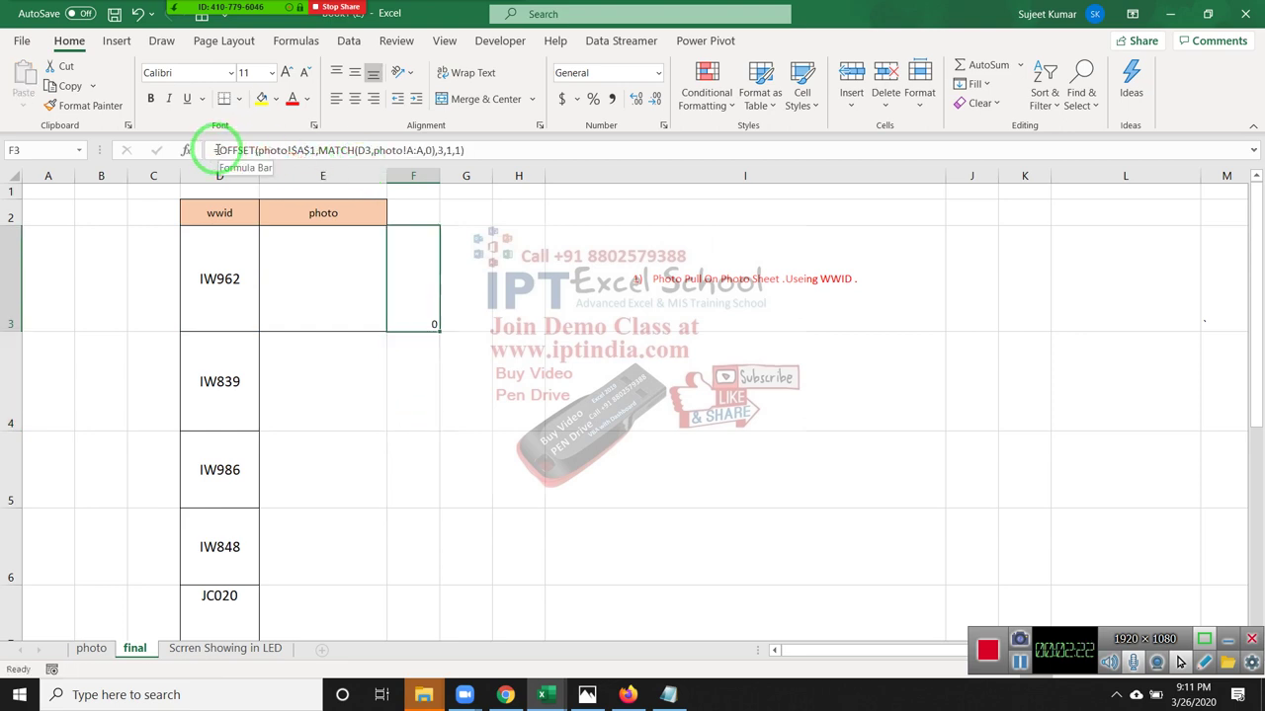
left_click_drag(216, 150, 514, 156)
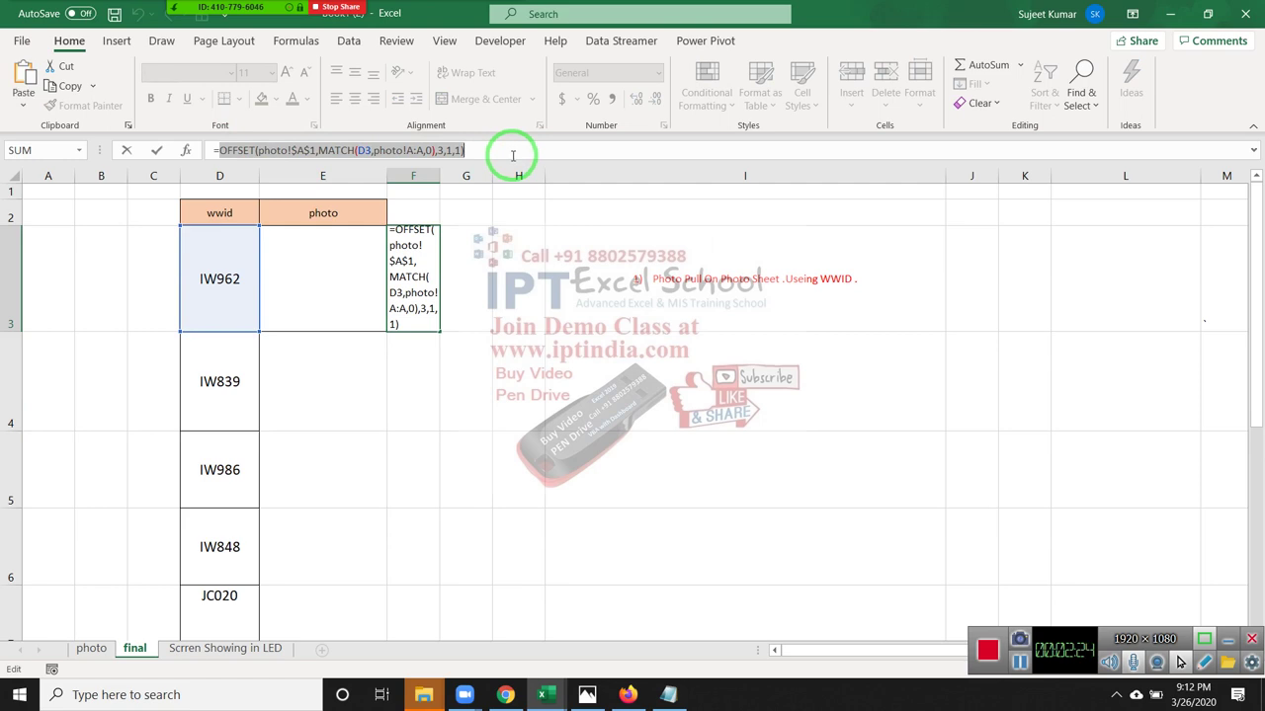
key("Escape")
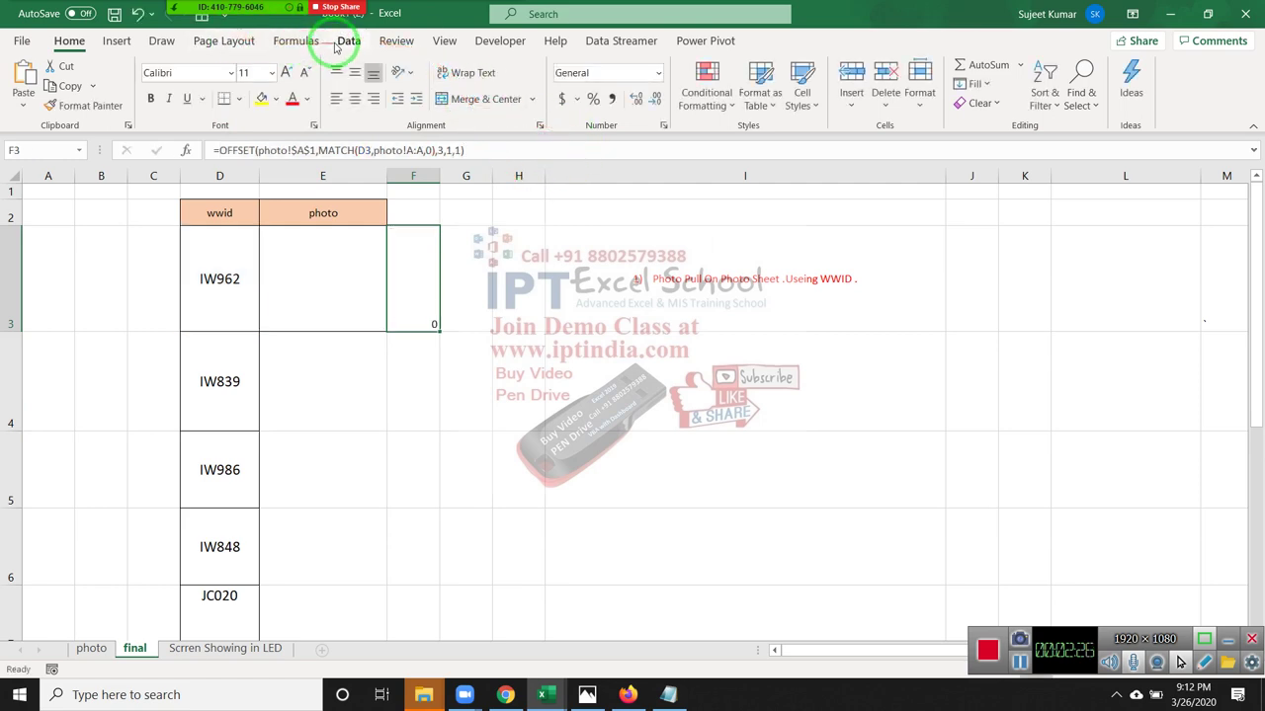
left_click(289, 41)
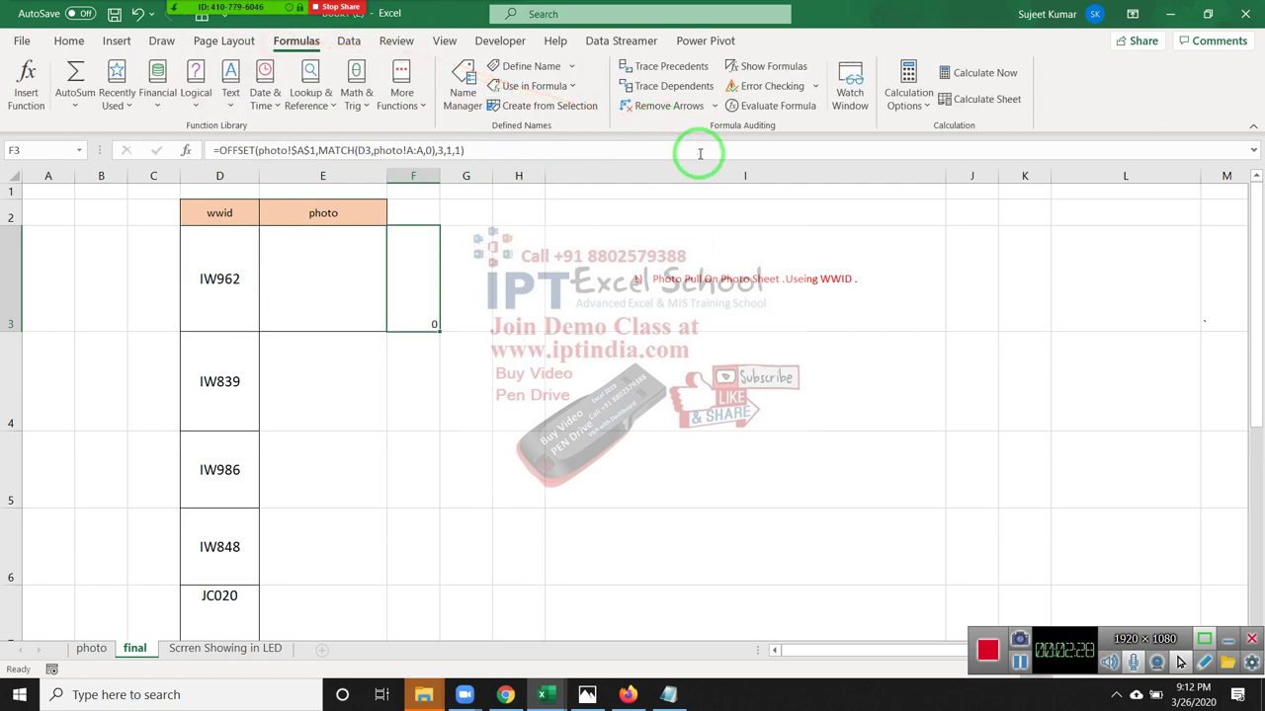
Define name SH referring to =OFFSET(photo!$A$1,MATCH(D3,photo!A:A,0),3,1,1)
left_click(523, 66)
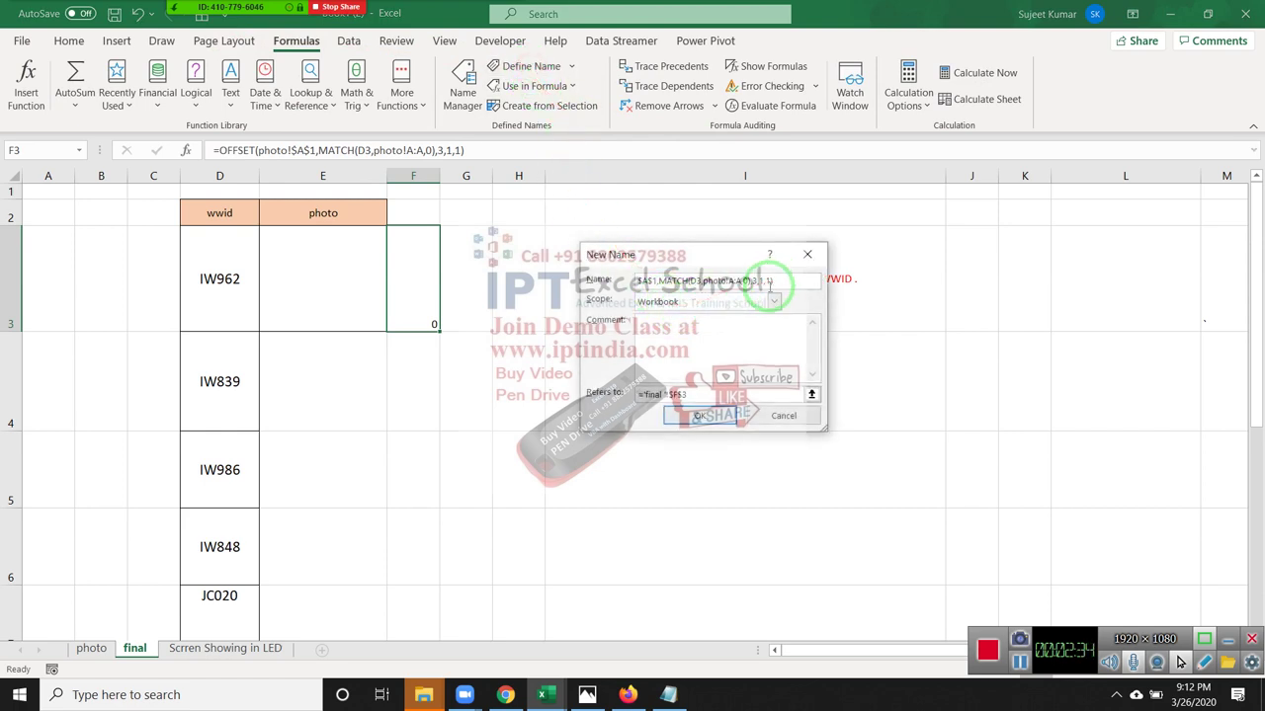
left_click_drag(769, 281, 568, 255)
key("BackSpace")
type("SH")
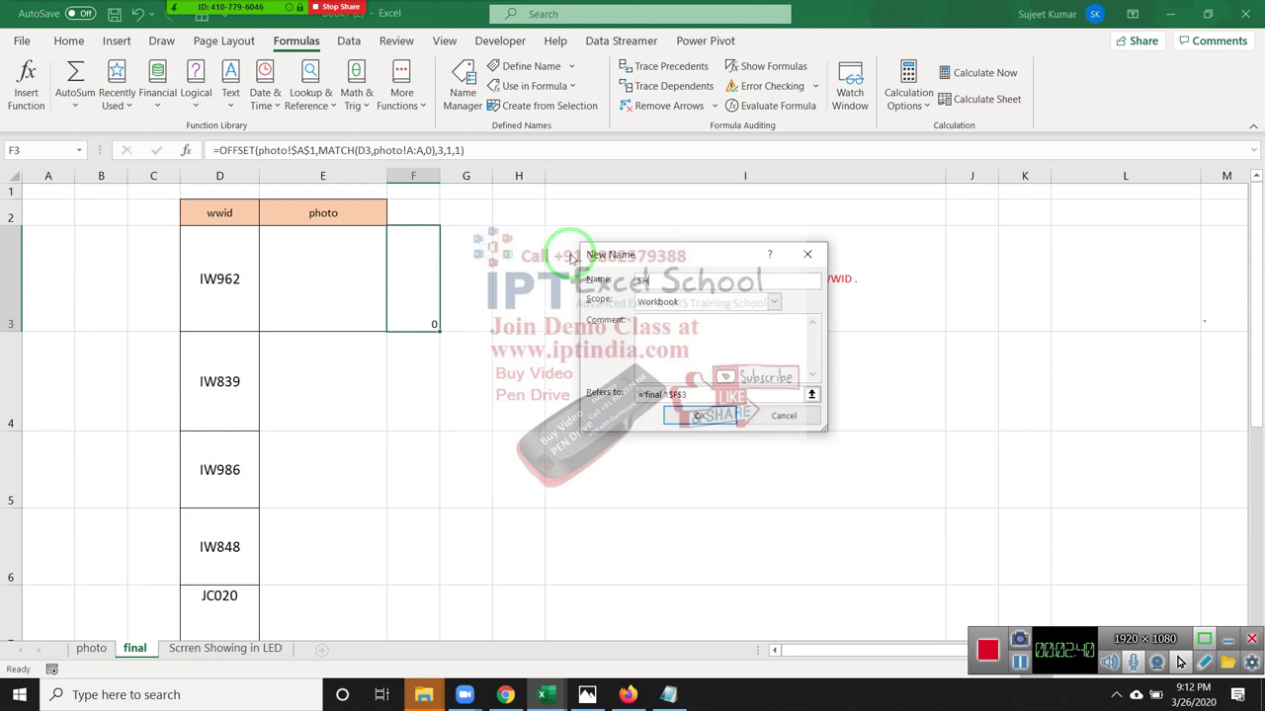
left_click(656, 393)
left_click(630, 393)
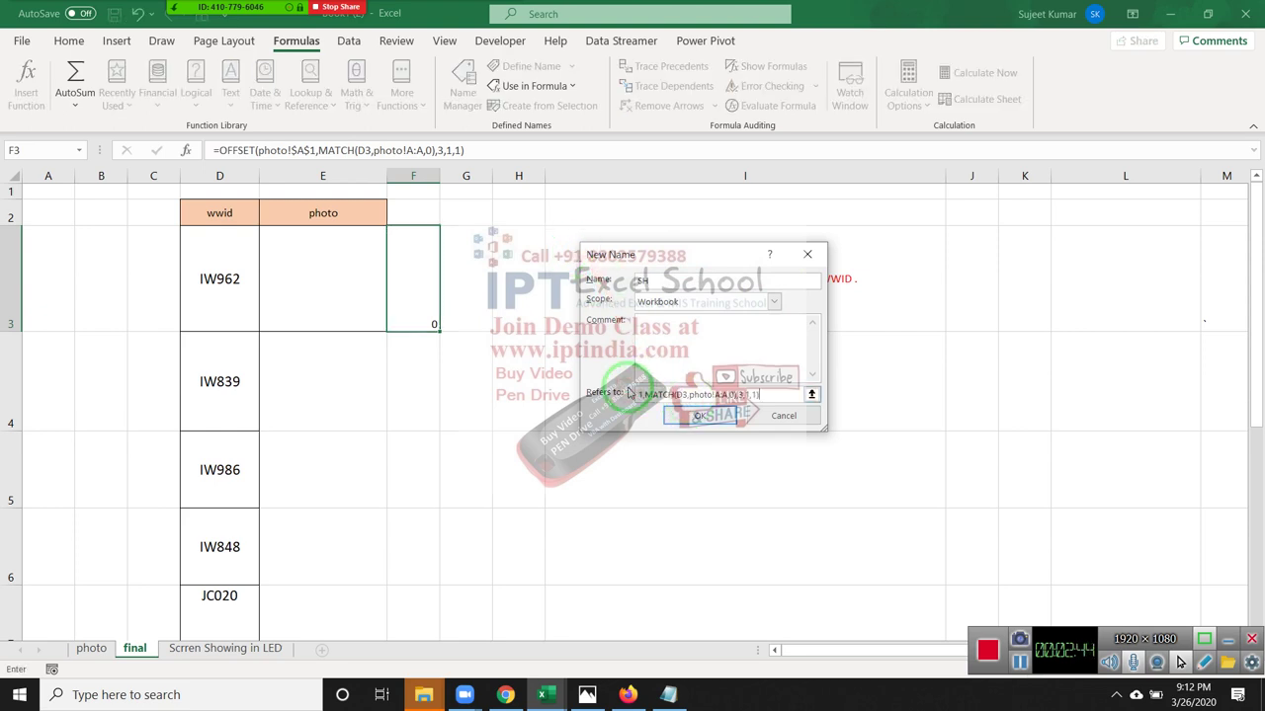
left_click(701, 406)
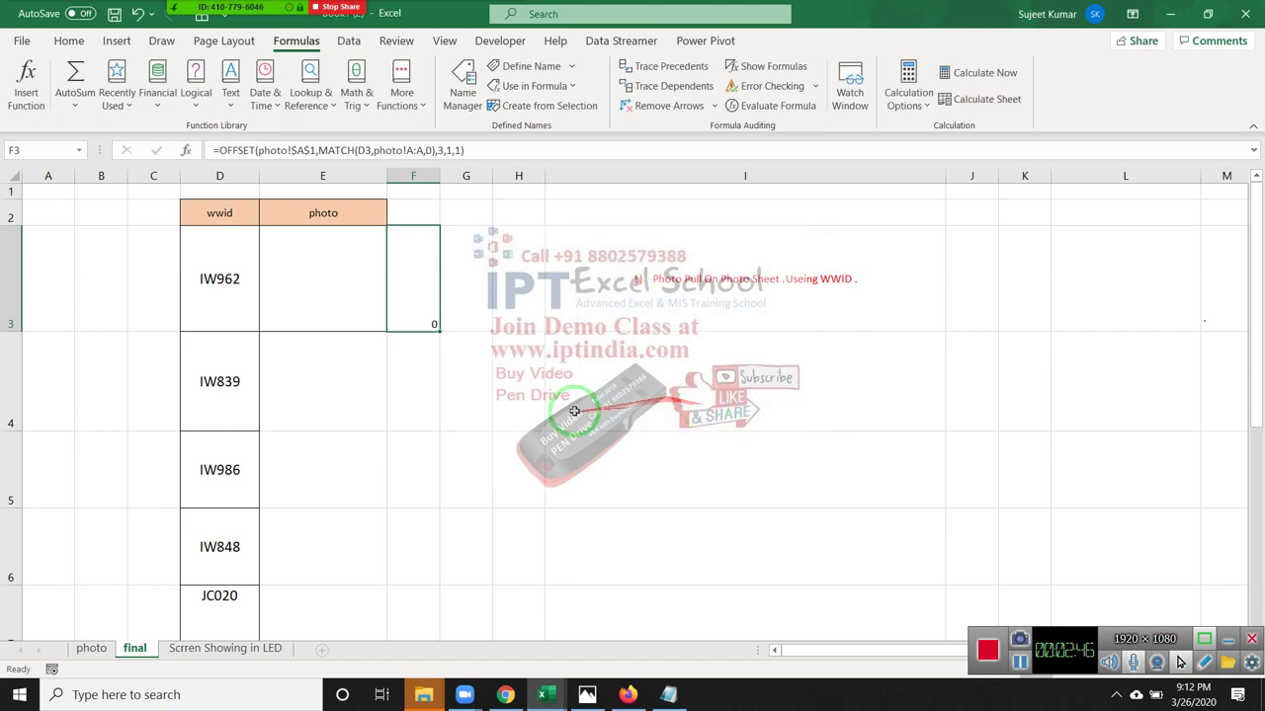
left_click_drag(513, 316, 132, 576)
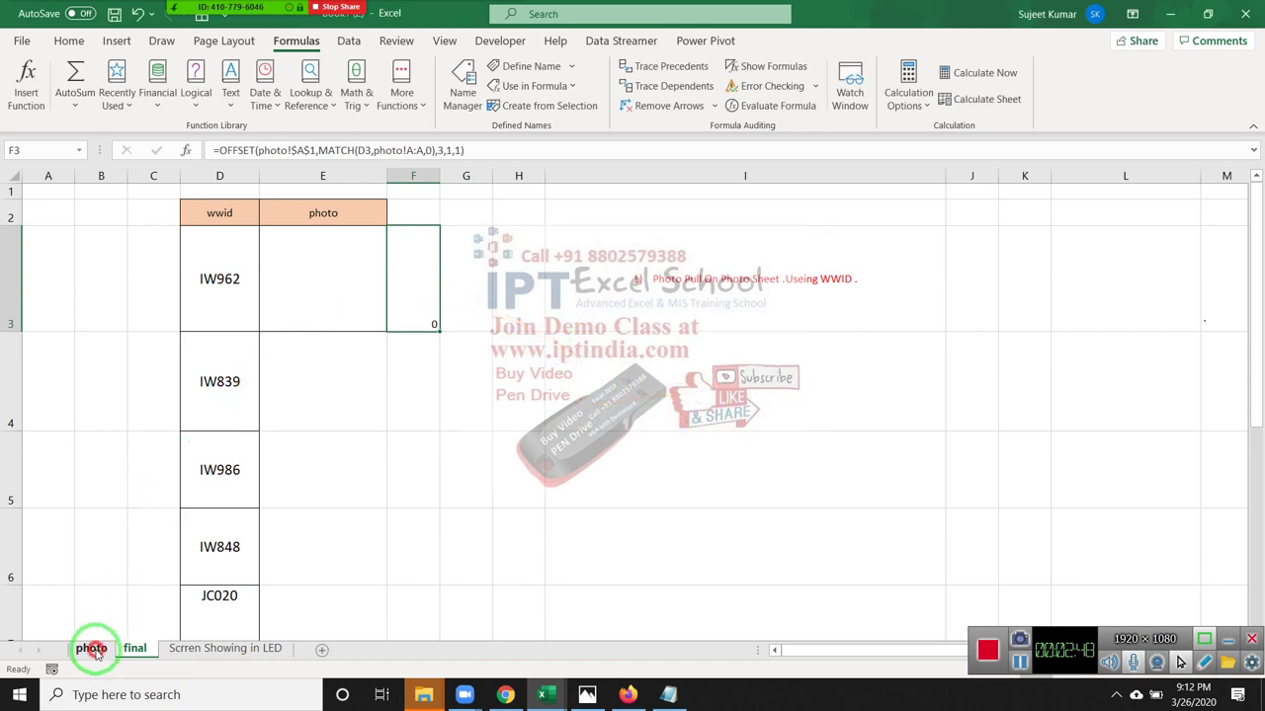
Copy the first associate's photo cell C2 on the photo sheet
left_click(91, 648)
left_click(241, 254)
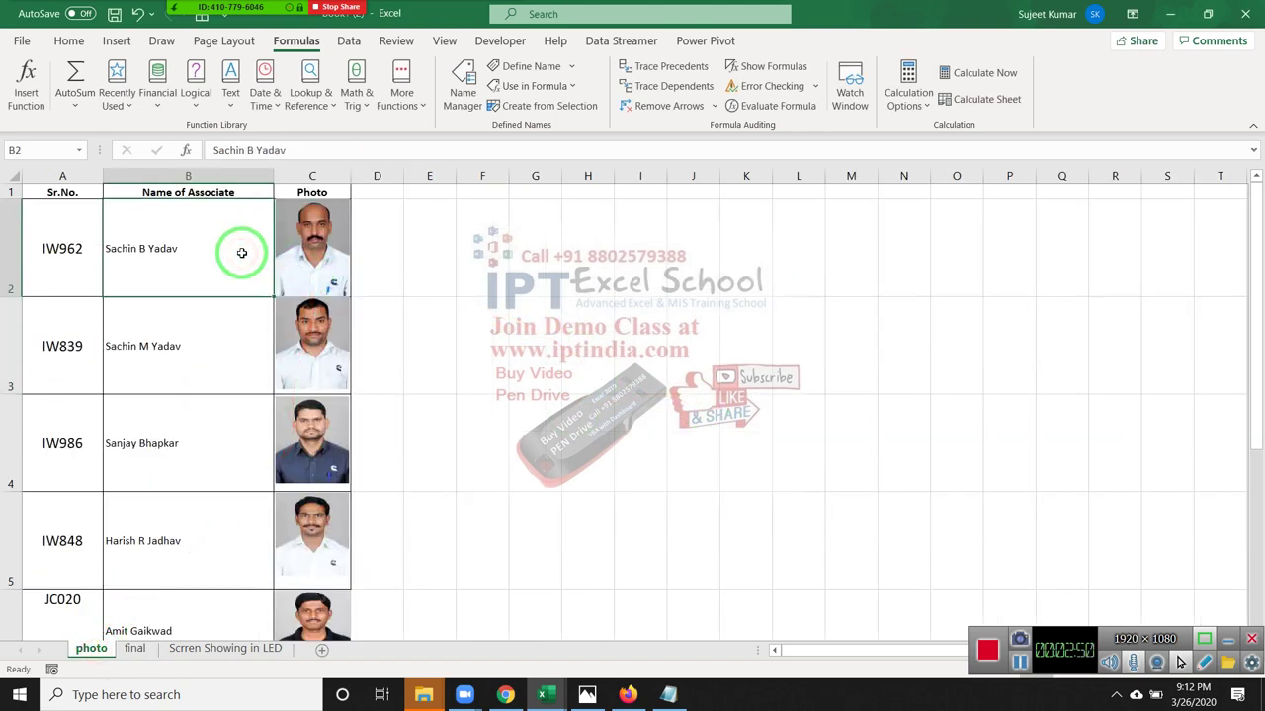
key("Right")
key("ctrl+c")
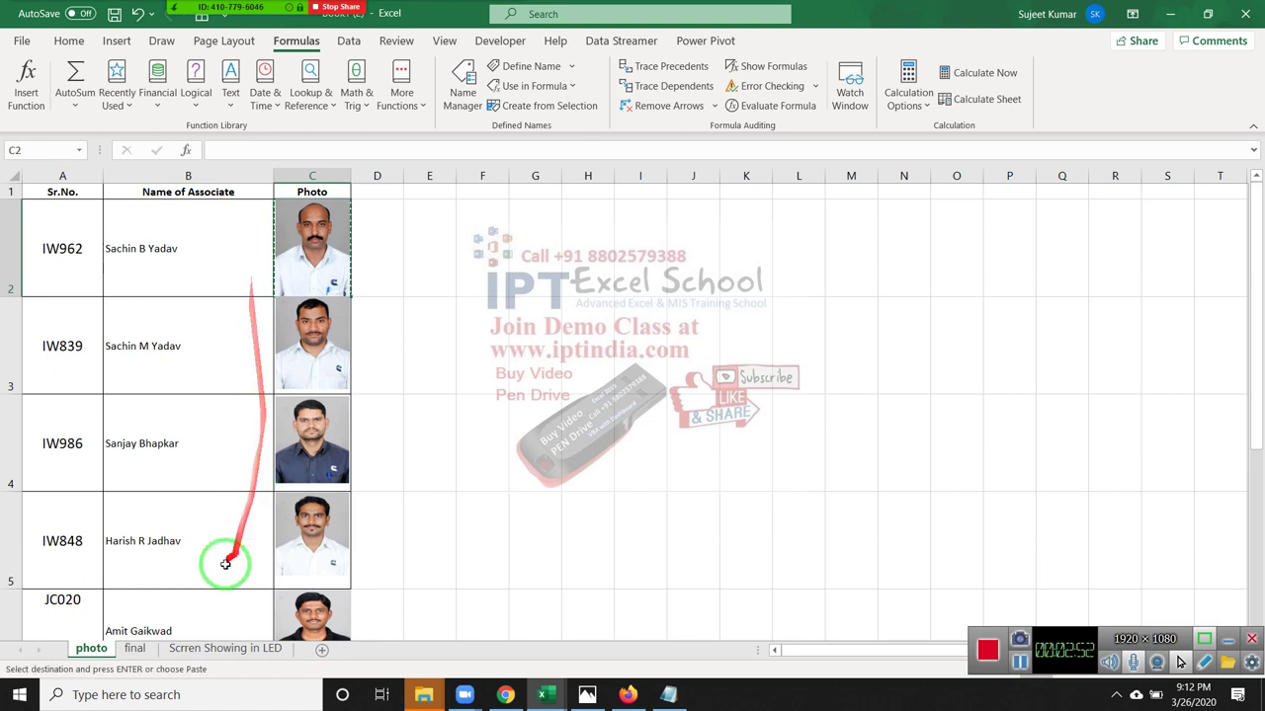
Paste C2 as a linked picture into E3 of the final sheet and fit it inside
left_click(135, 649)
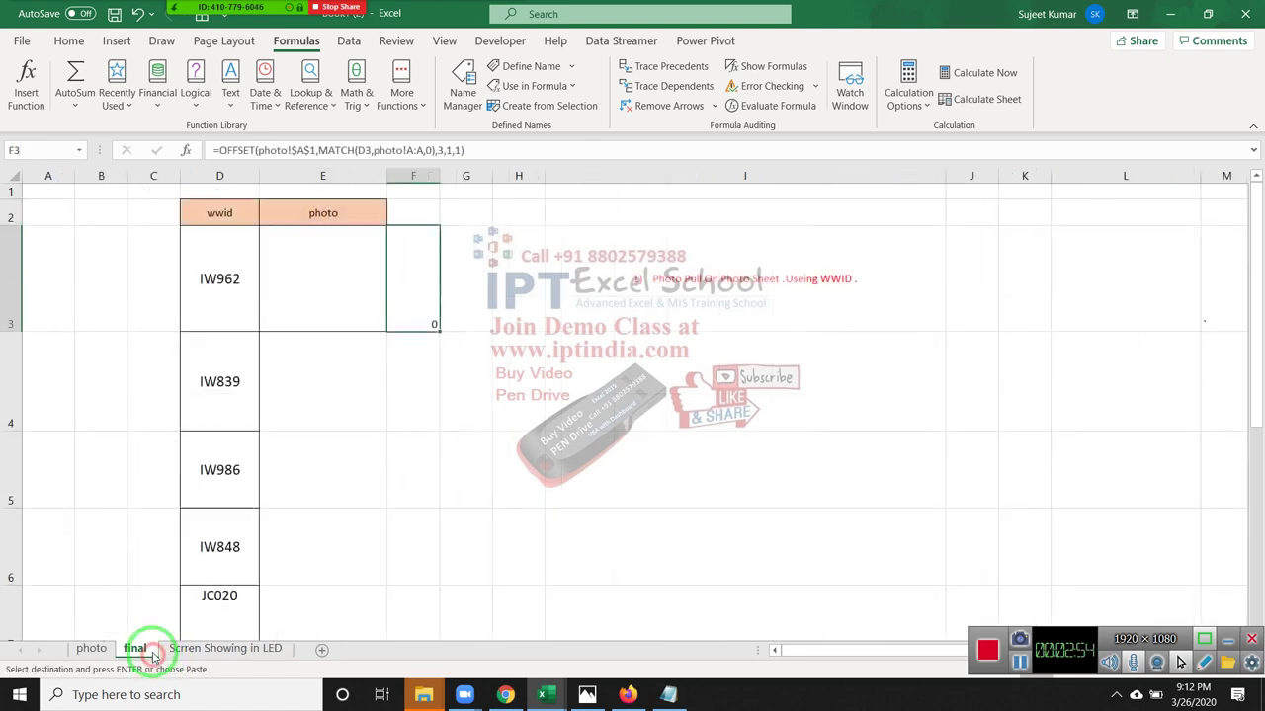
left_click(324, 268)
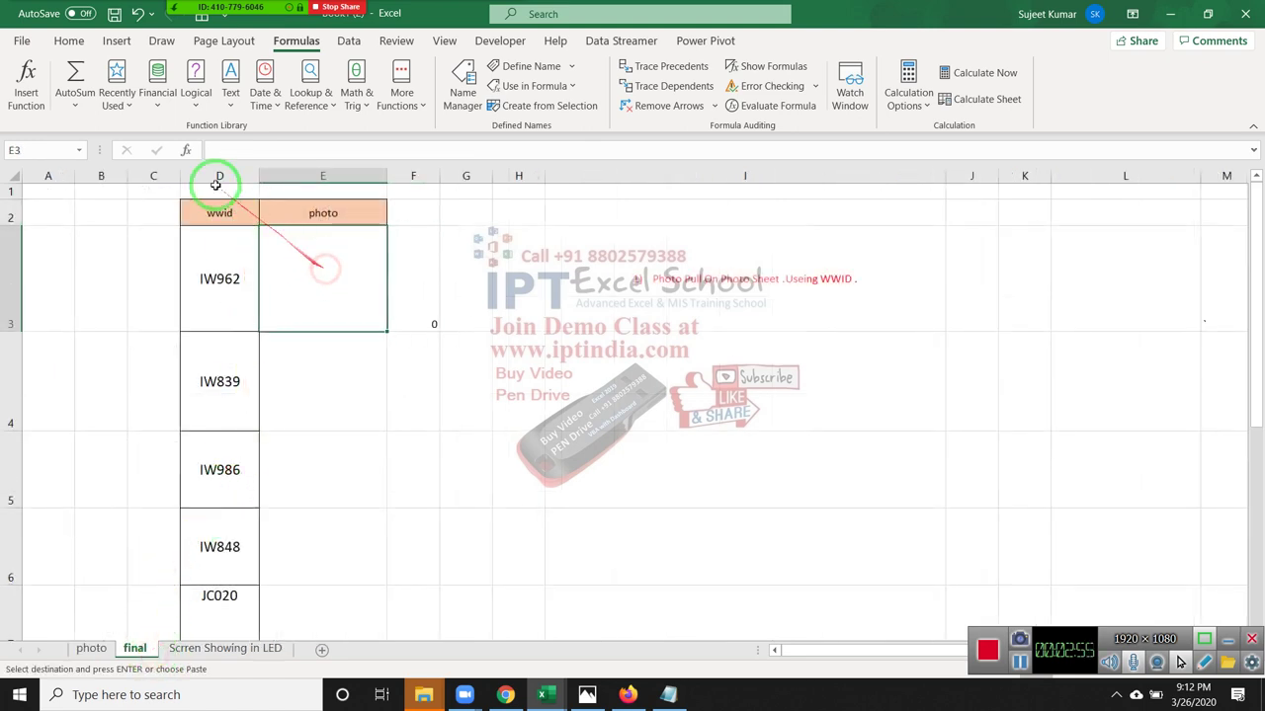
left_click(68, 41)
left_click(28, 107)
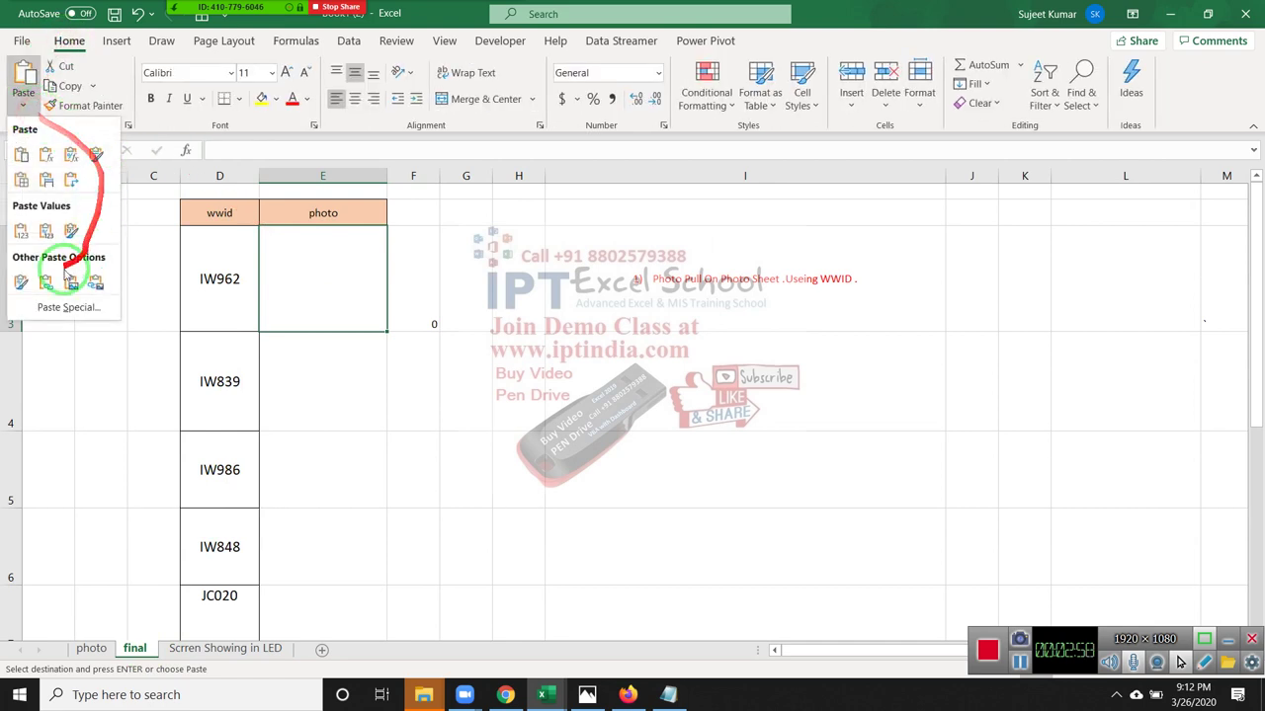
left_click(87, 293)
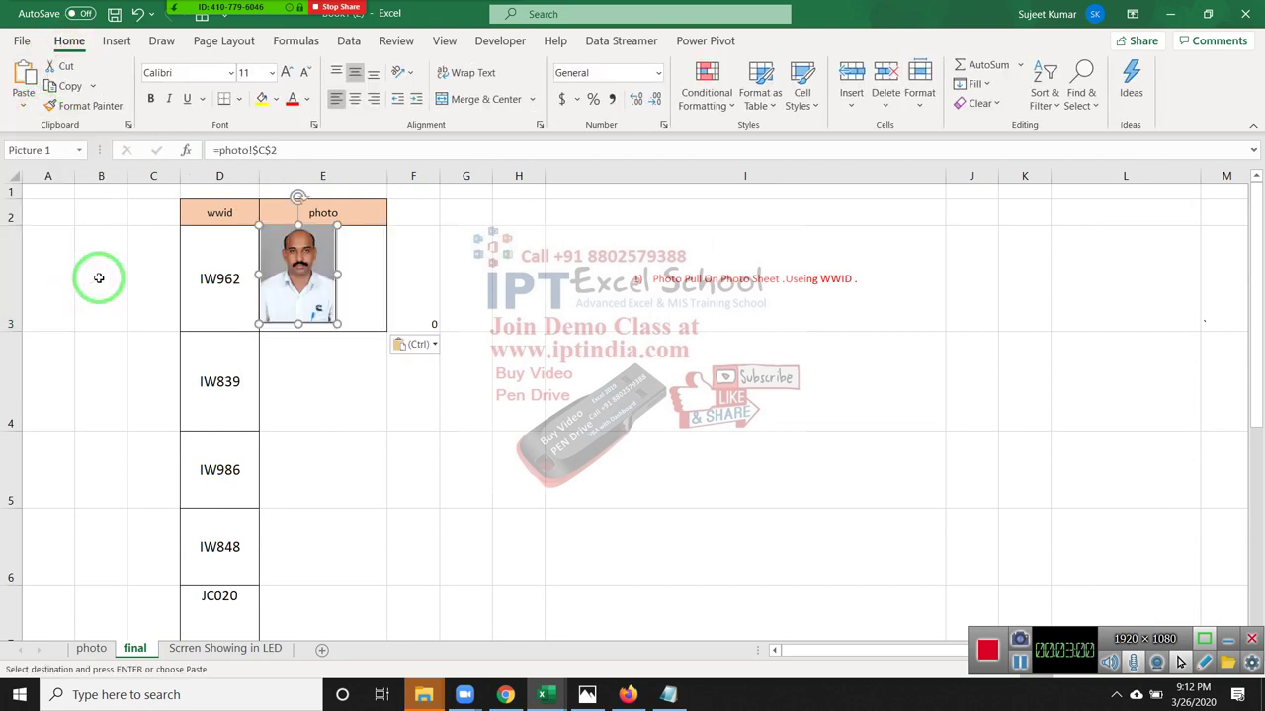
left_click(309, 290)
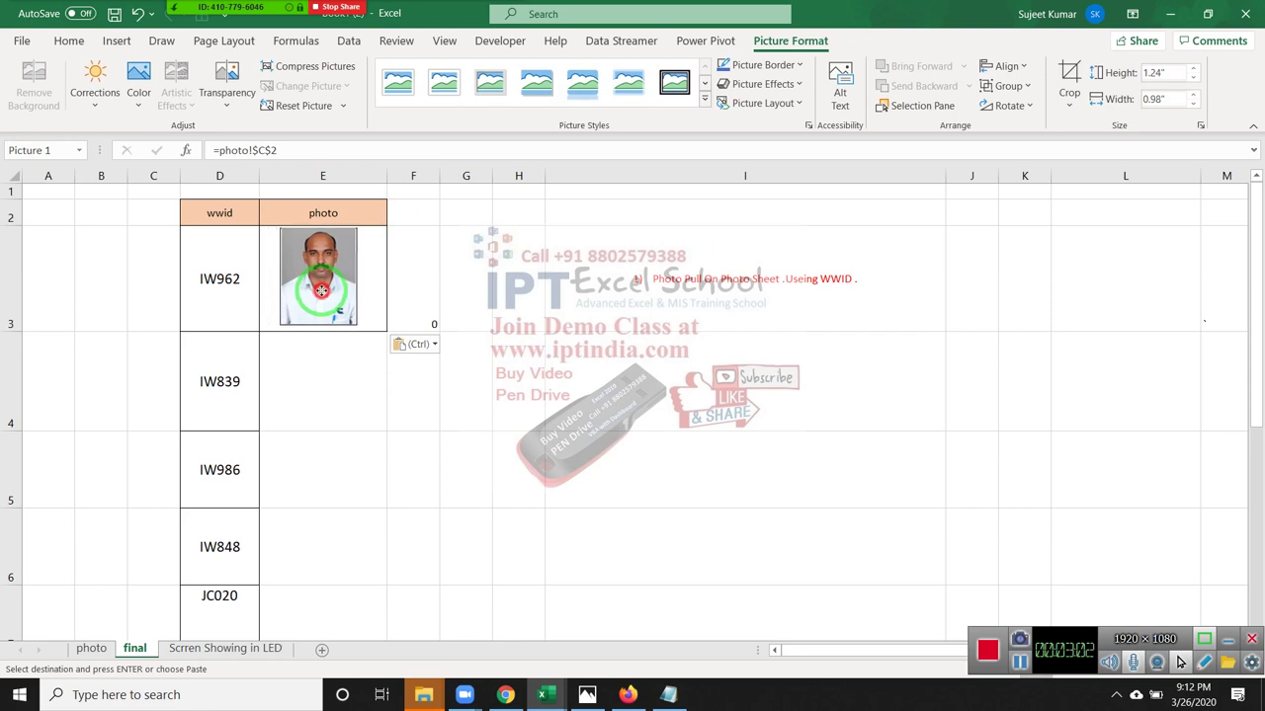
left_click_drag(309, 290, 322, 290)
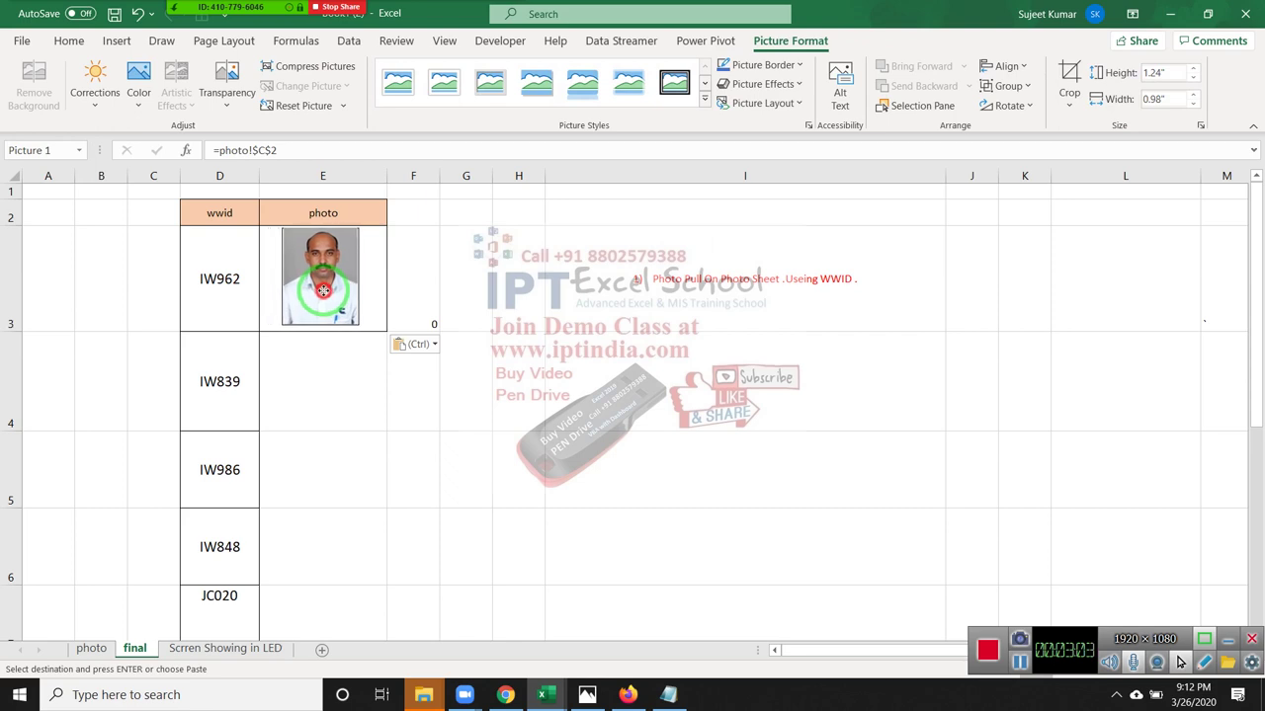
left_click(317, 351)
left_click(327, 293)
left_click_drag(330, 293, 333, 293)
left_click(221, 151)
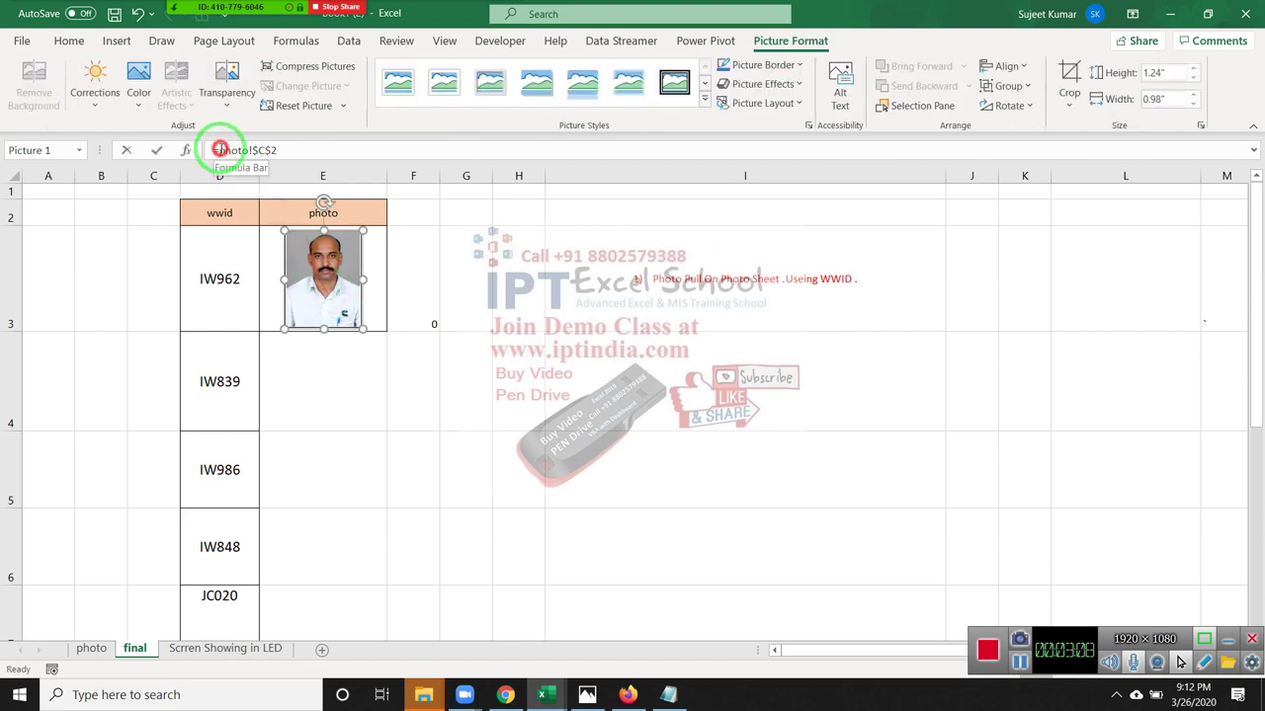
left_click_drag(221, 150, 298, 159)
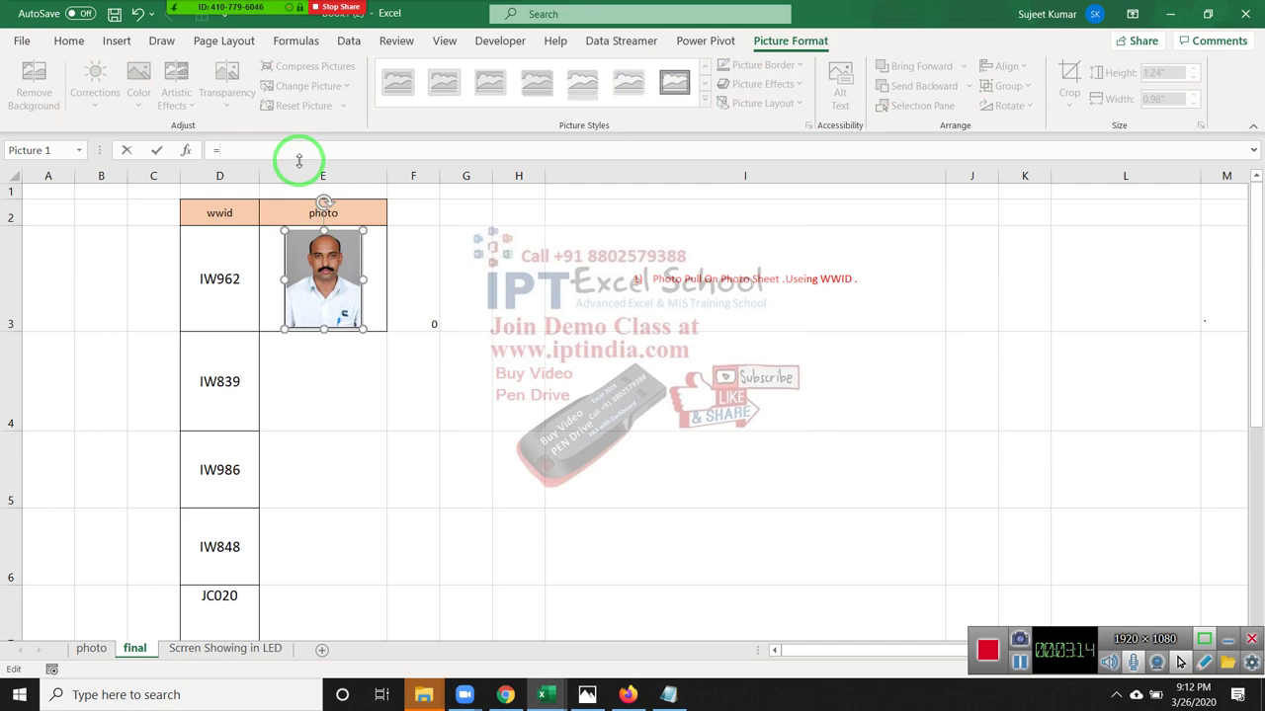
type("sh")
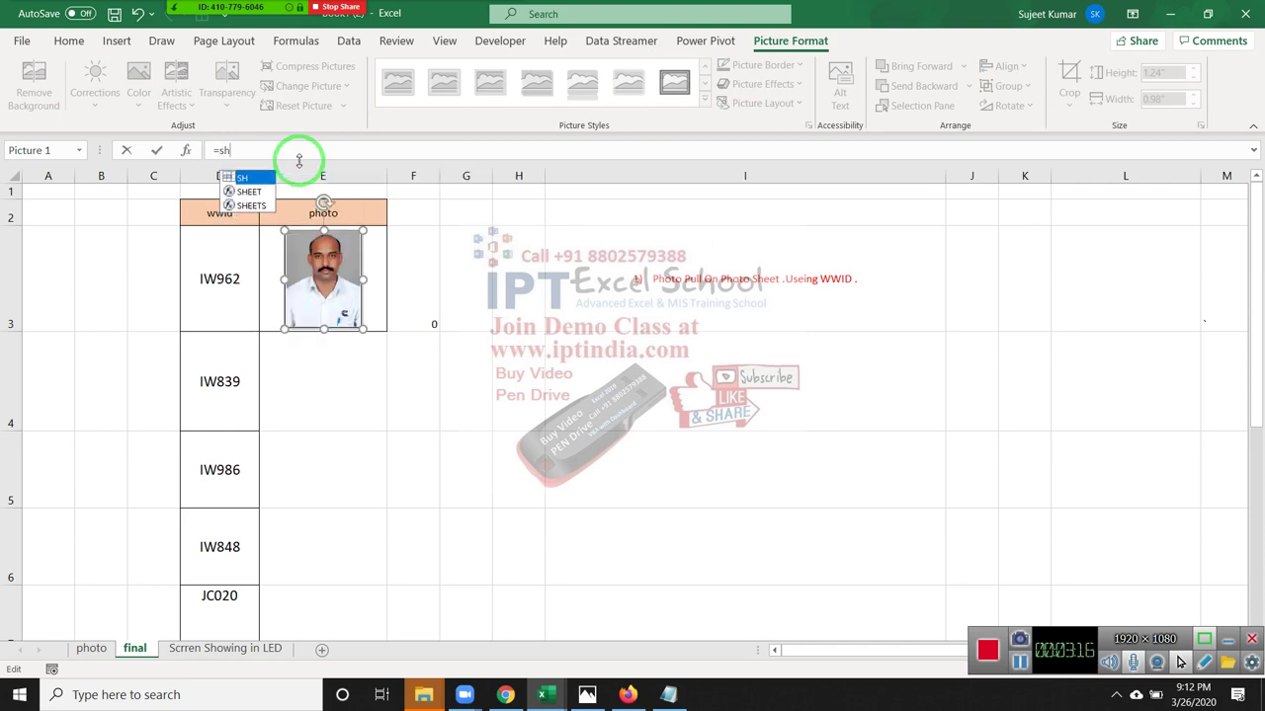
key("Tab")
key("Return")
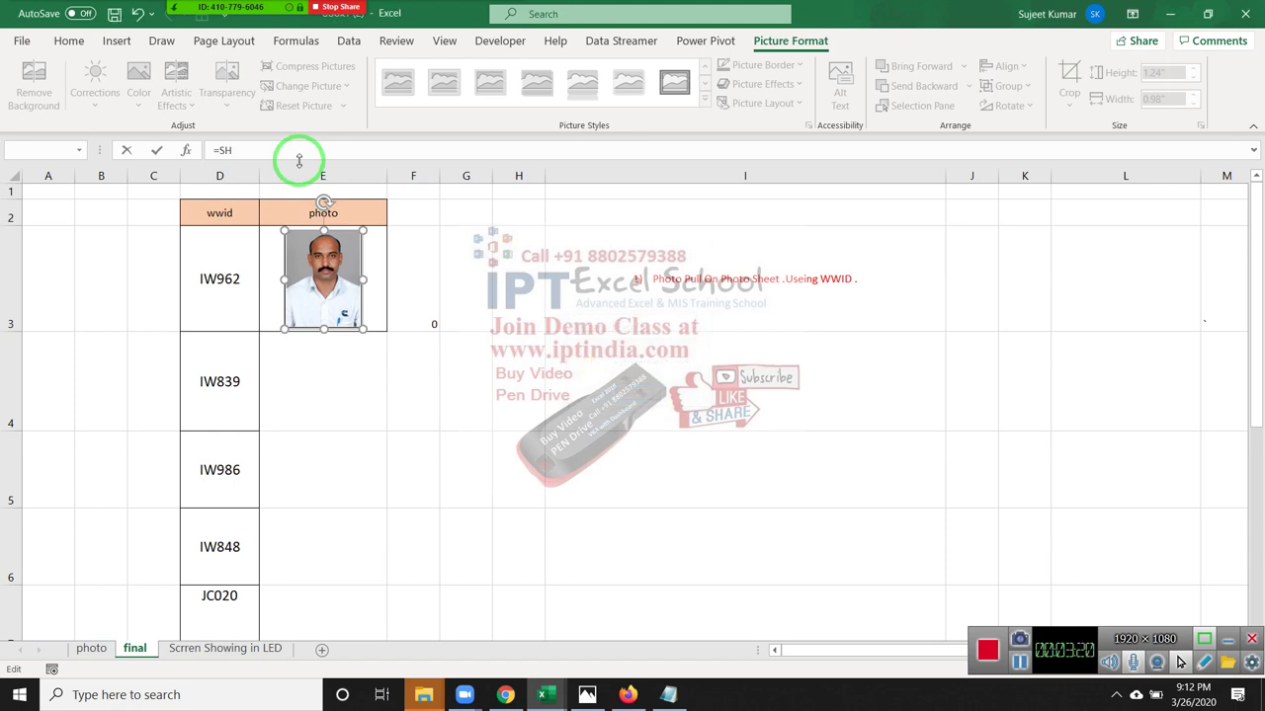
key("Return")
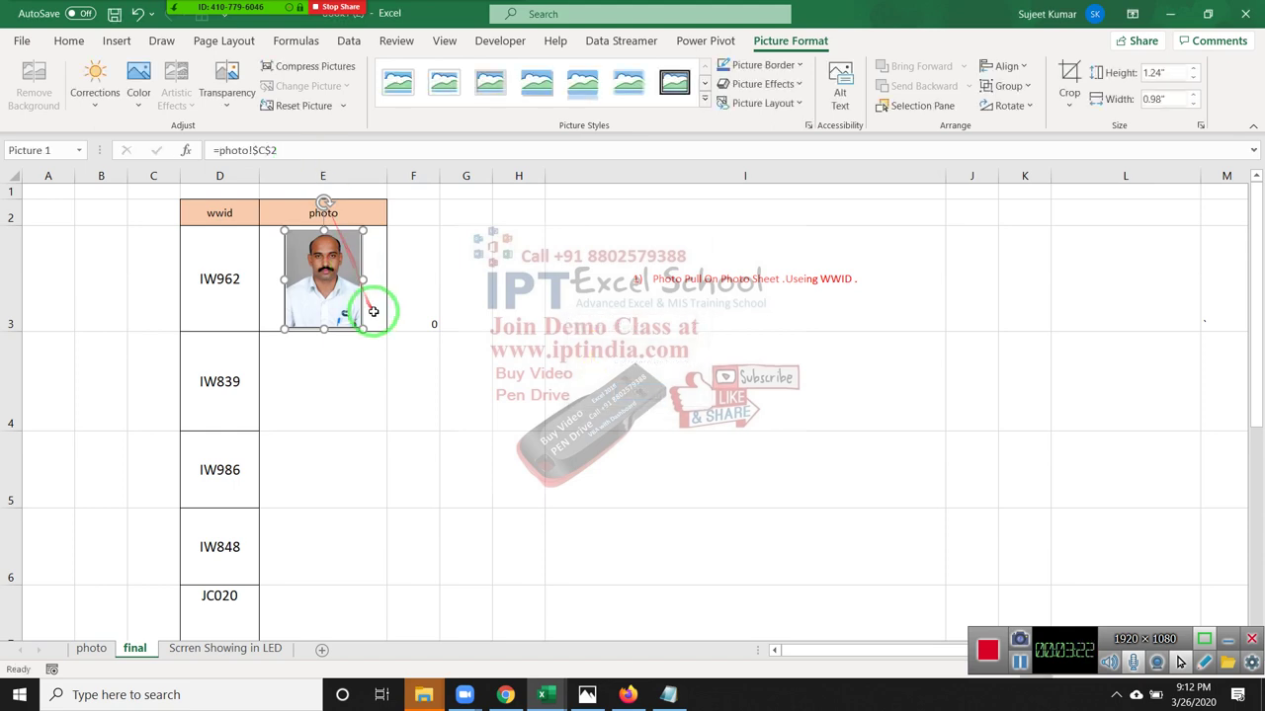
key("Escape")
key("Up")
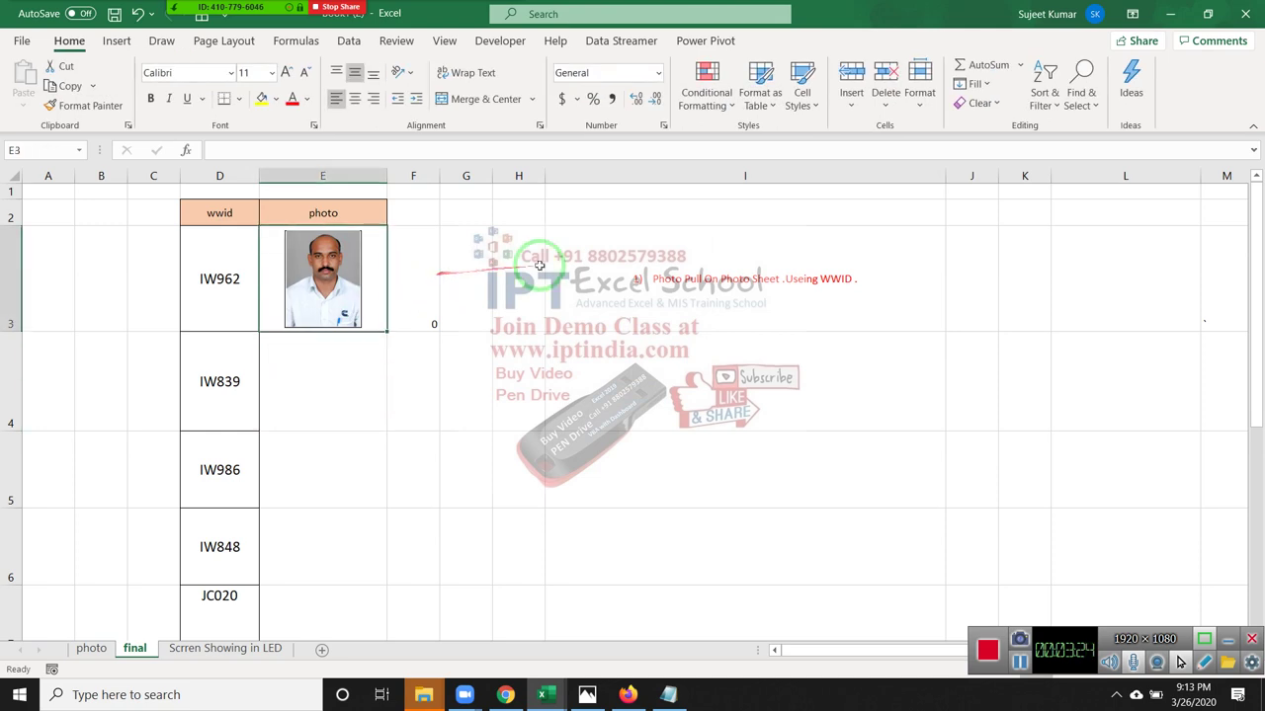
left_click(348, 41)
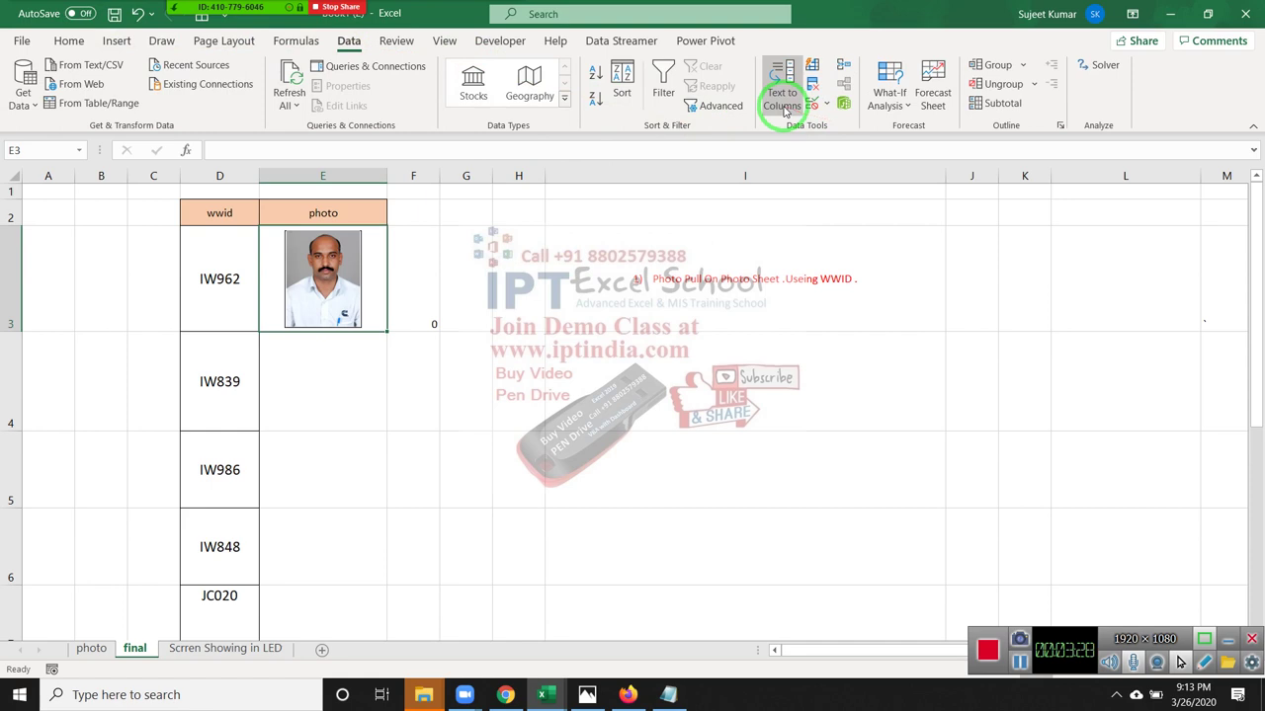
Dismiss a stray Text to Columns message and select SH in the Name Manager
left_click(781, 99)
key("Return")
left_click(296, 40)
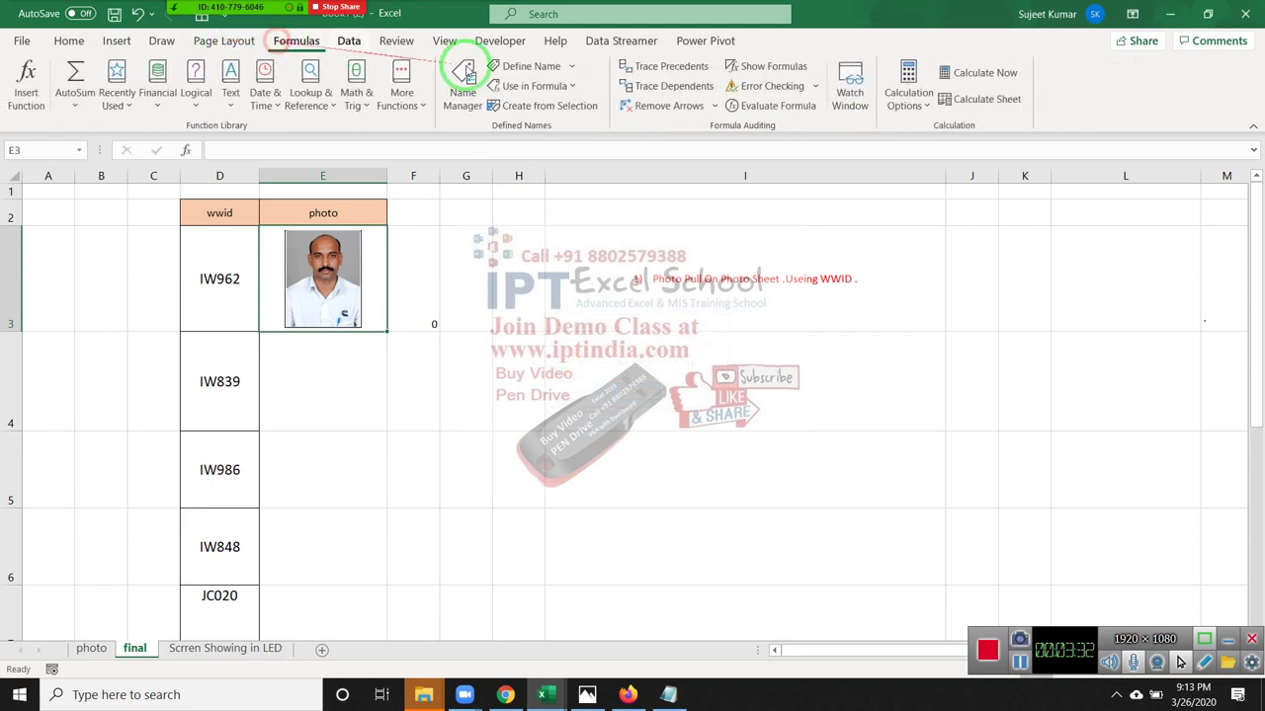
left_click(464, 89)
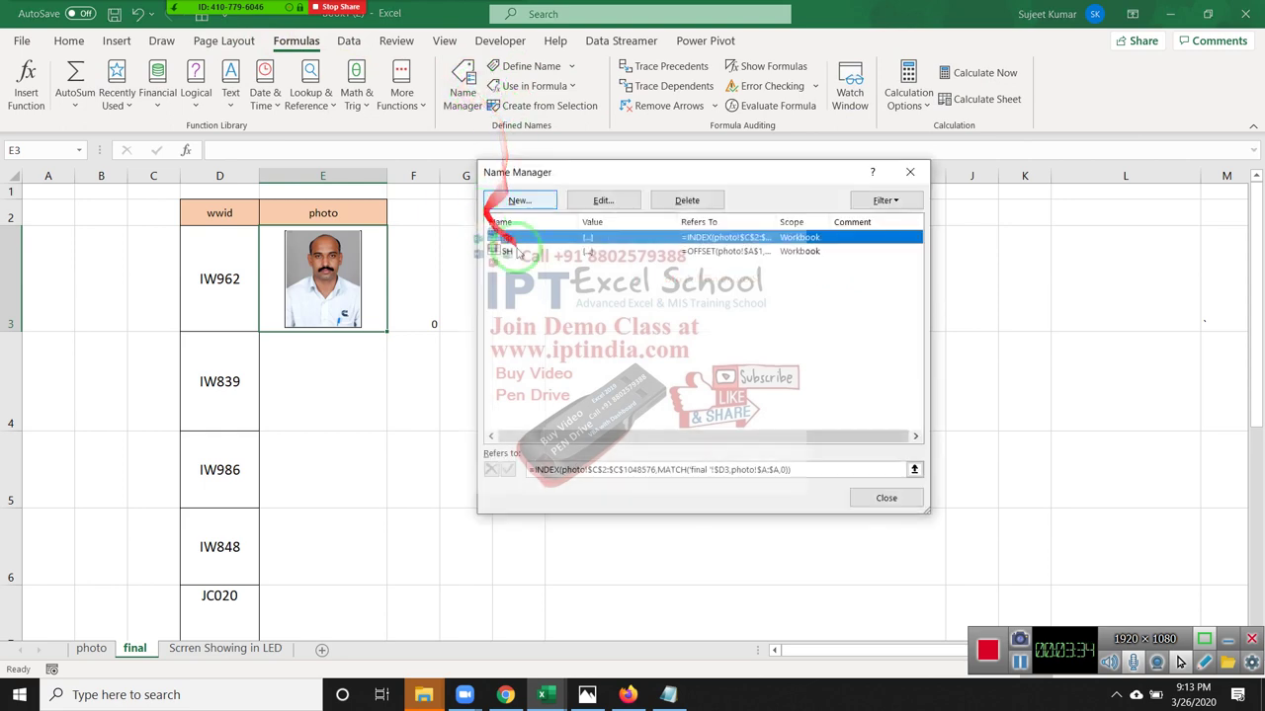
left_click(609, 253)
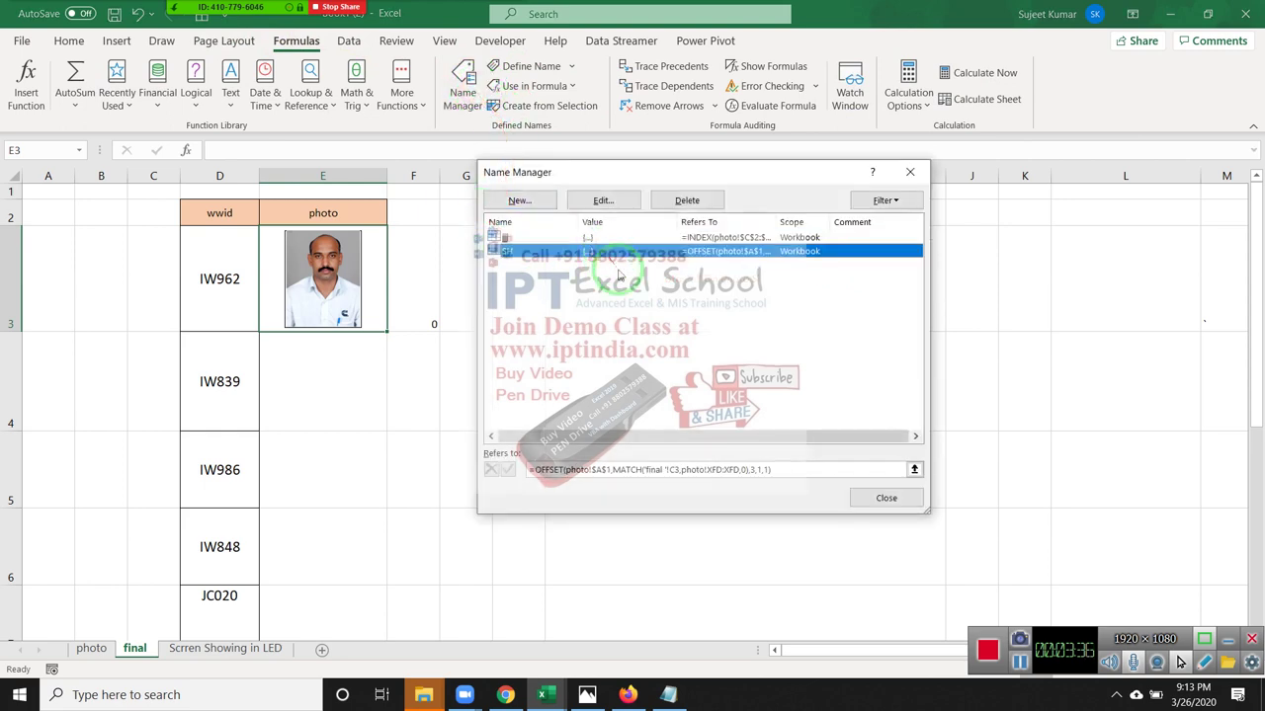
left_click(756, 472)
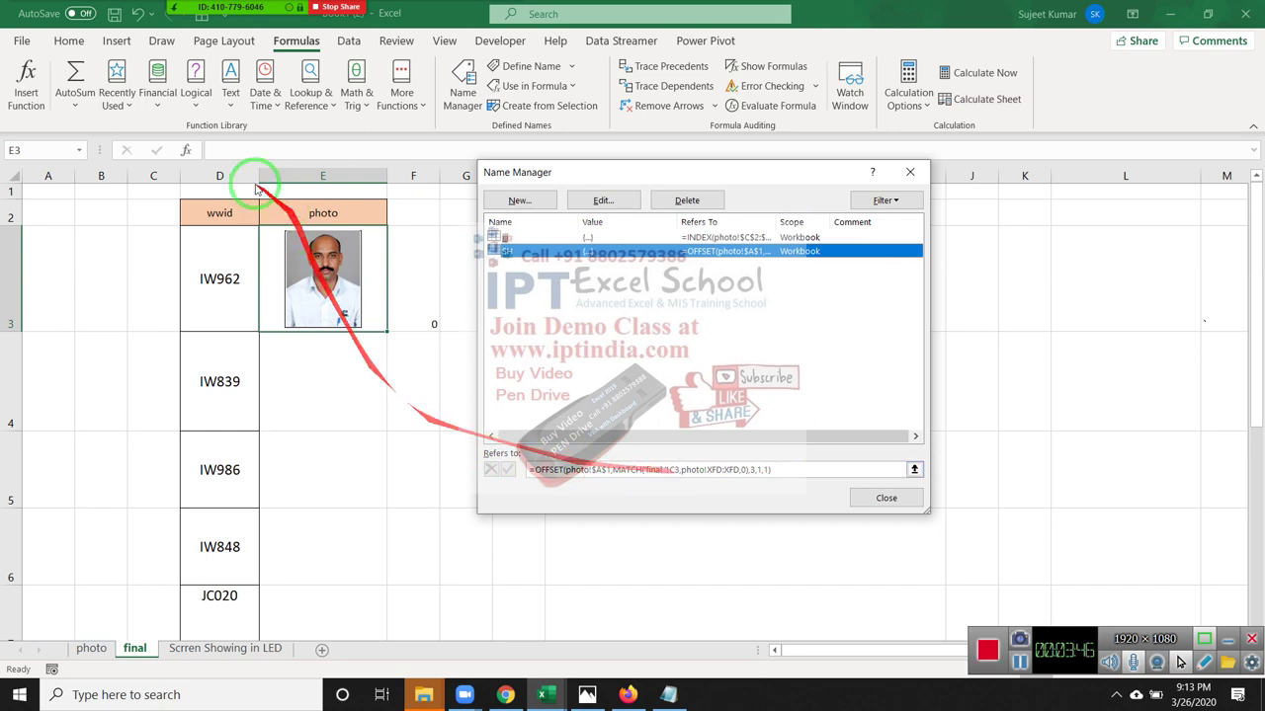
Change SH to =OFFSET(photo!$A$1,MATCH('final '!$D3,photo!$A:$A,0),3,1,1)
left_click(673, 469)
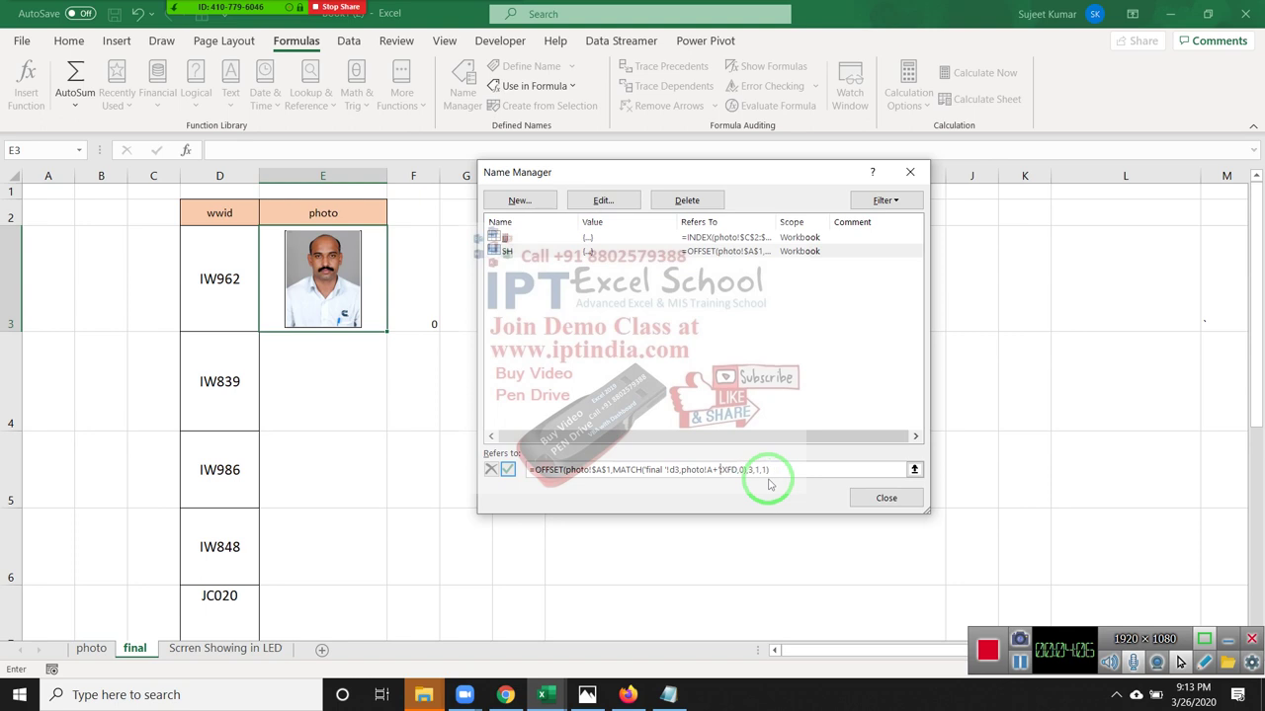
left_click(717, 470)
type("A")
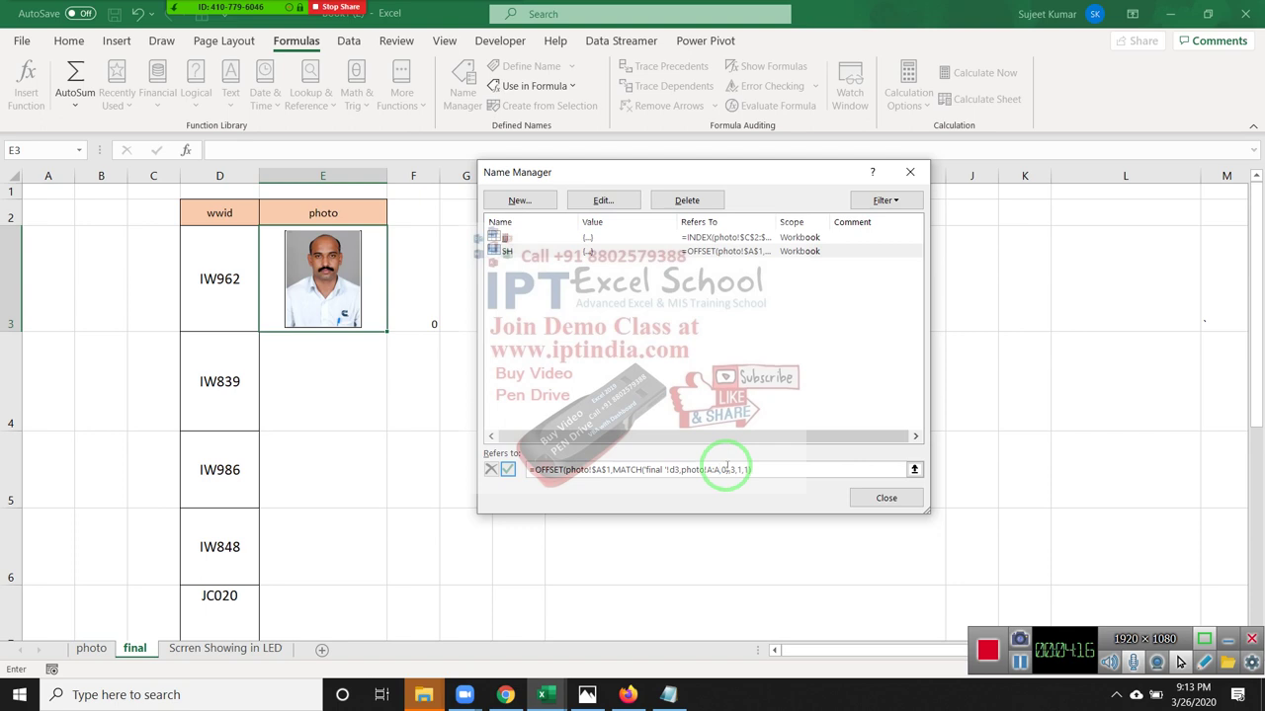
left_click(671, 471)
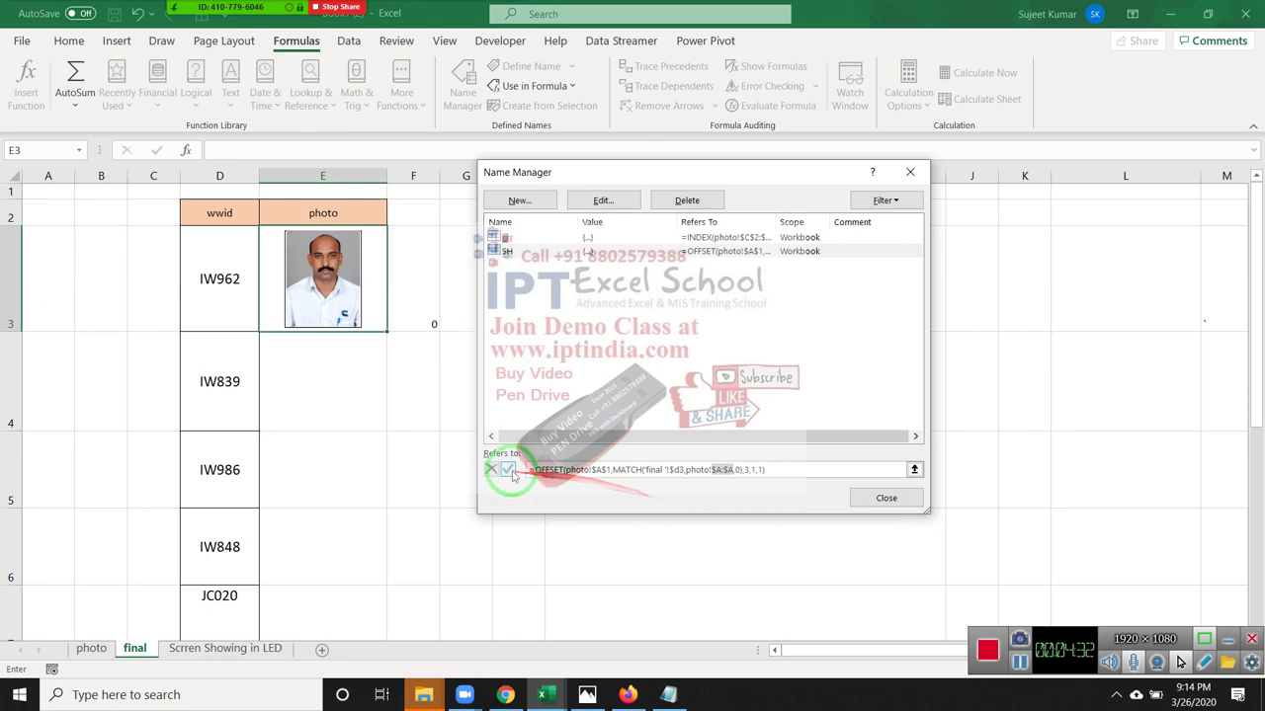
left_click(508, 471)
left_click(886, 499)
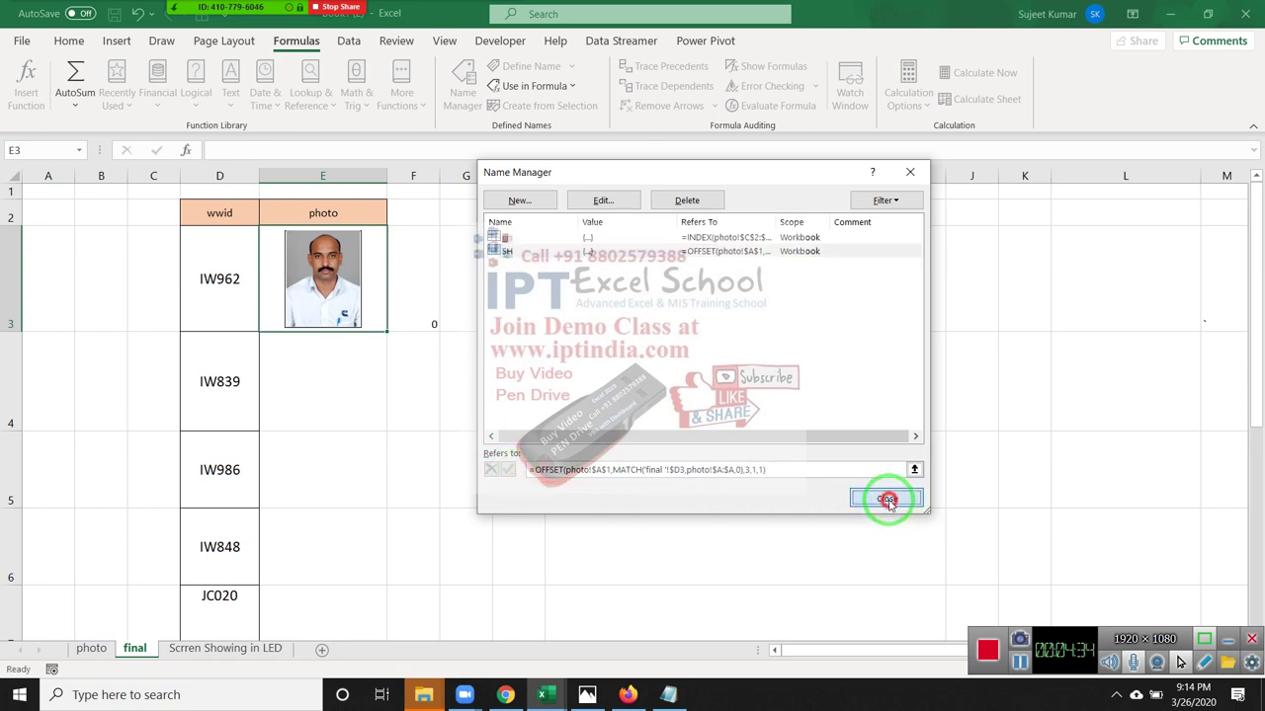
left_click(330, 282)
Try linking the E3 picture to =SH, then cancel after the invalid reference error
left_click_drag(285, 151, 215, 150)
type("sh")
key("Tab")
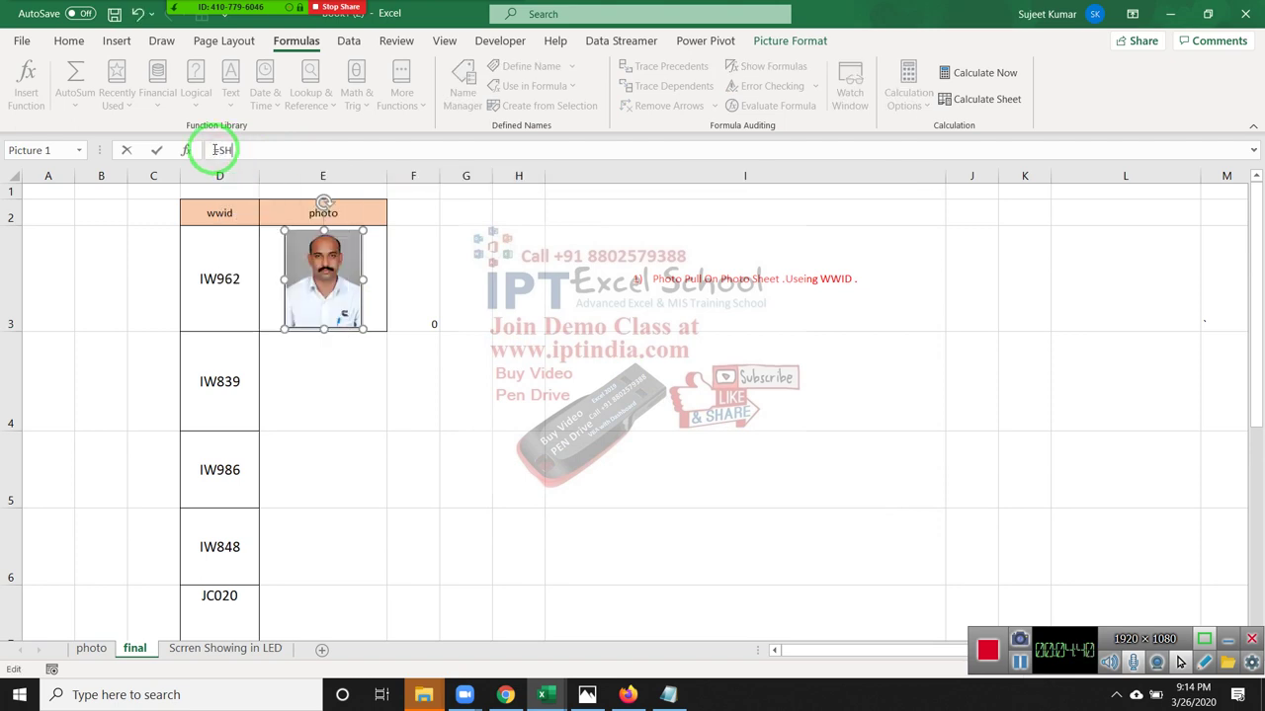
key("Return")
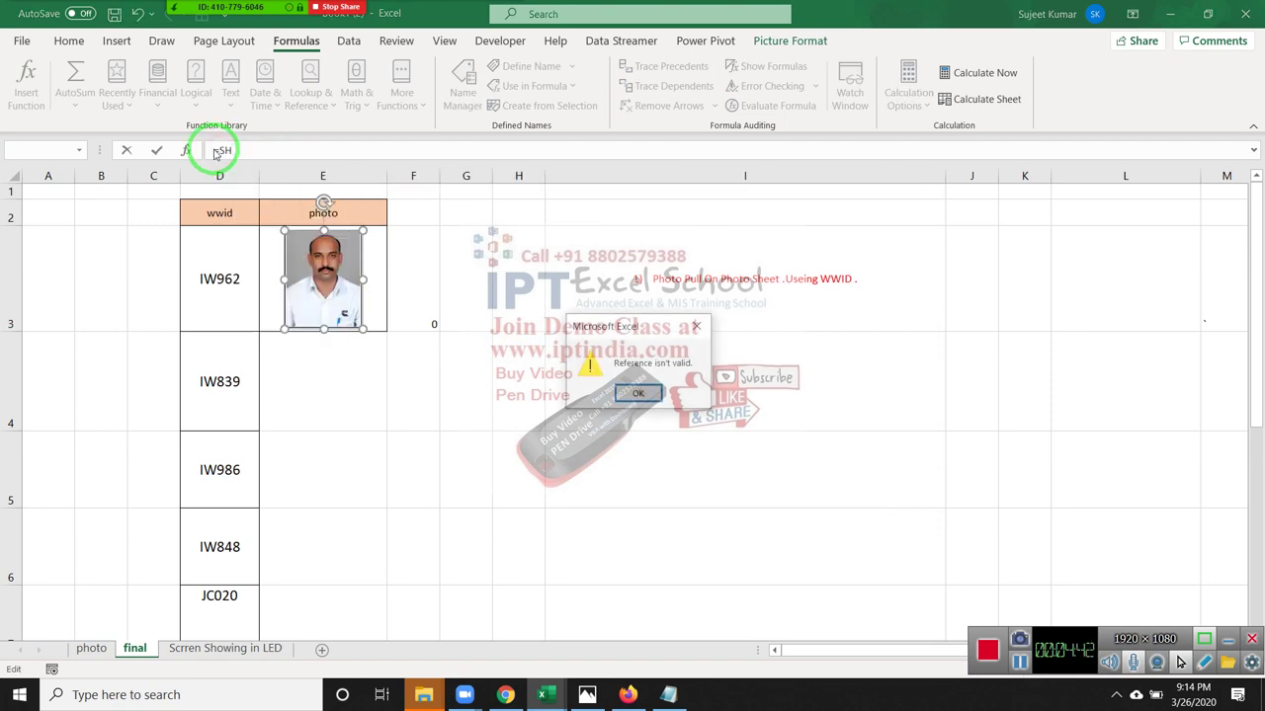
key("Return")
key("Escape")
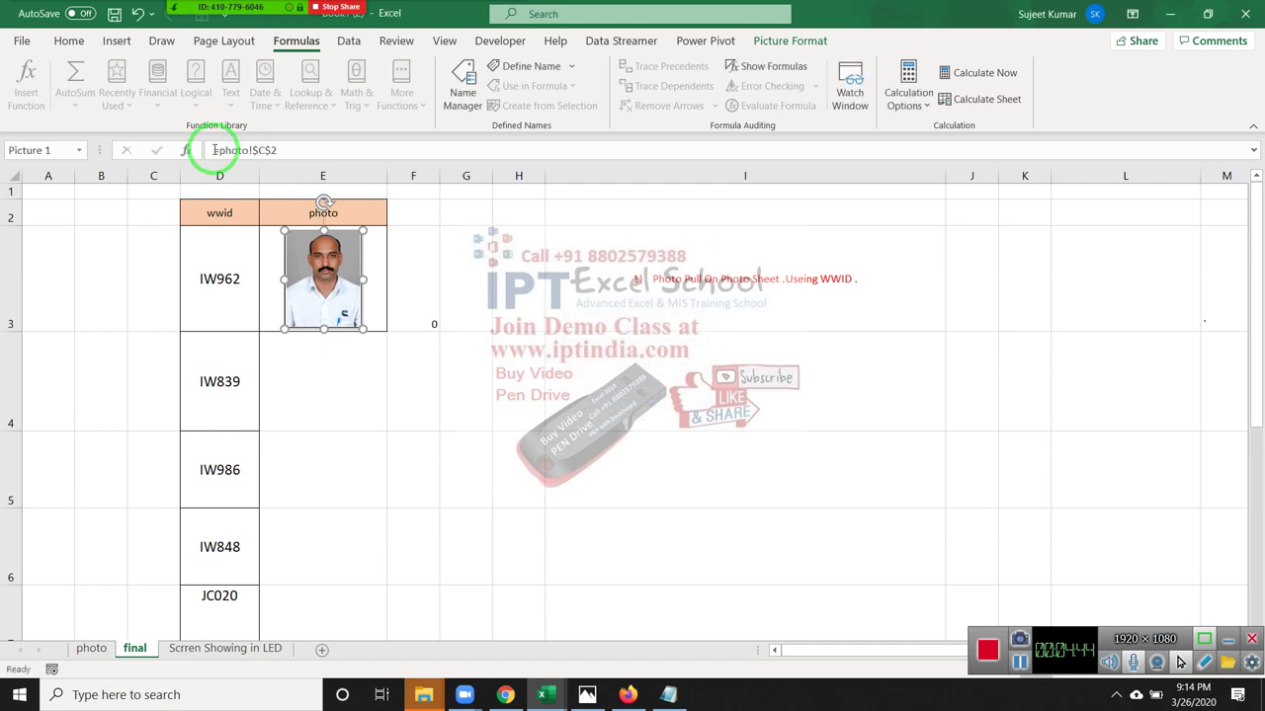
key("Escape")
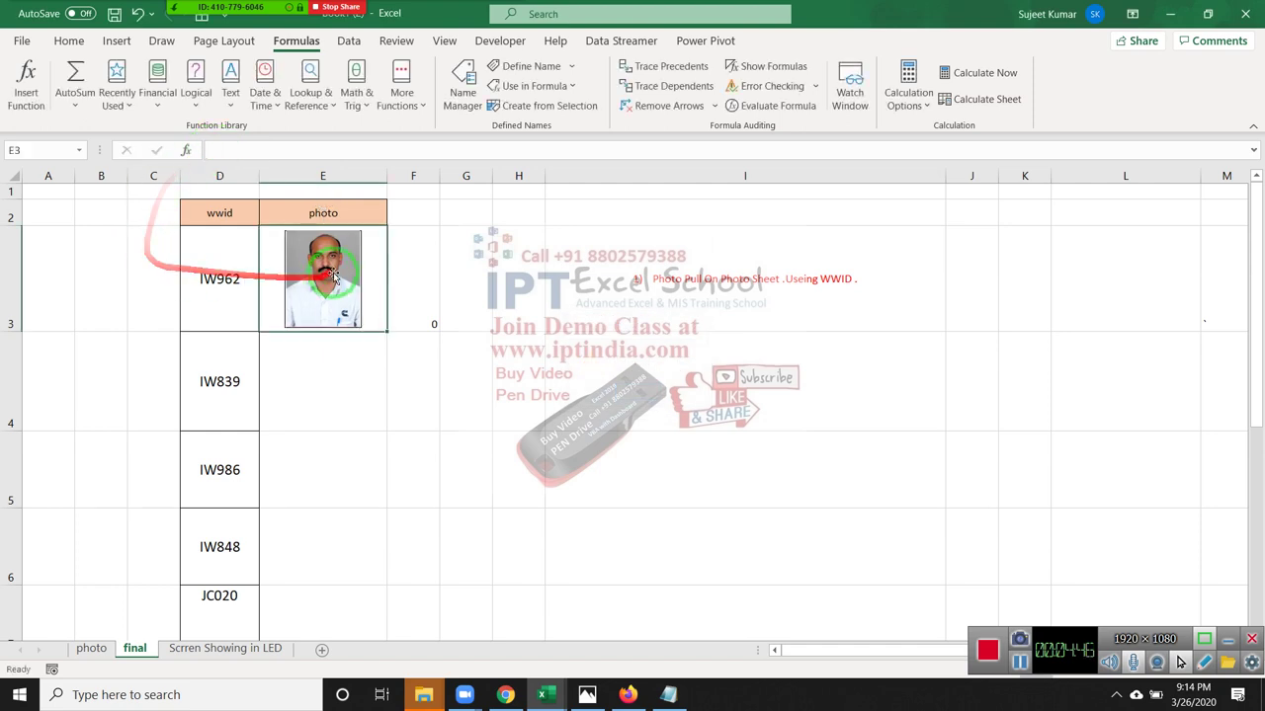
In the Name Manager, inspect the first defined name's INDEX-based formula
left_click_drag(376, 262, 521, 116)
left_click(462, 84)
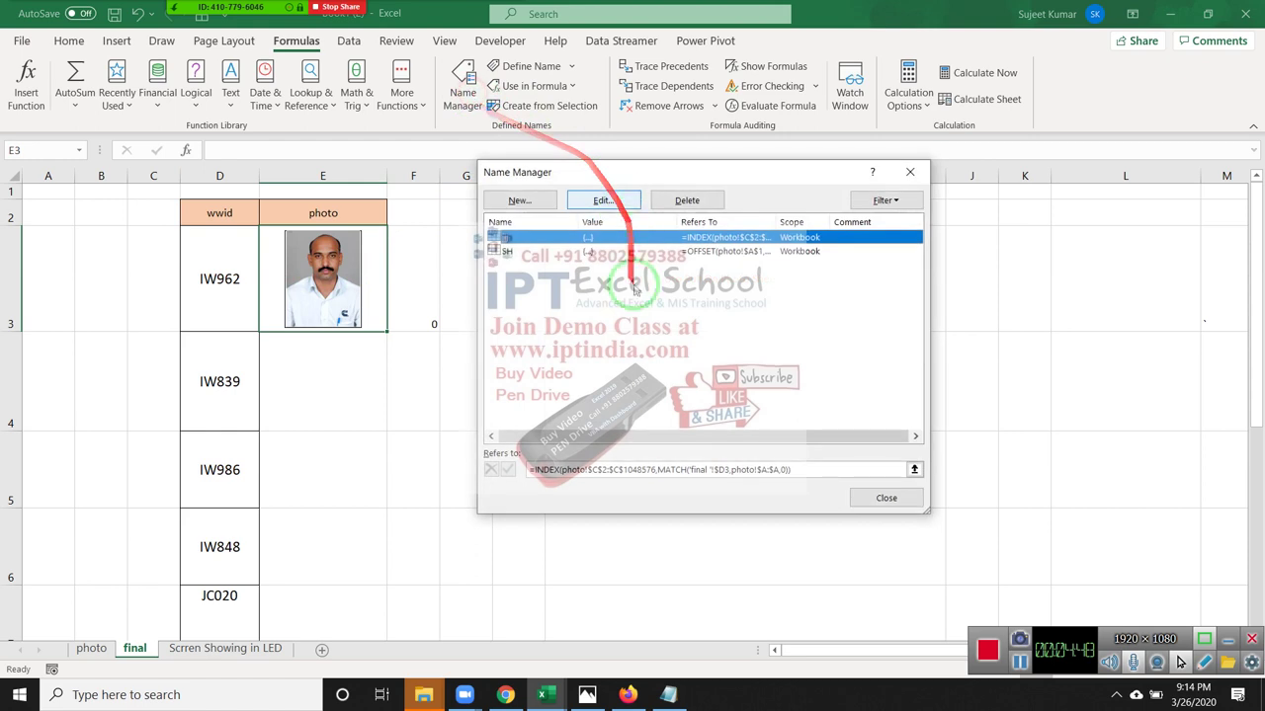
left_click(629, 469)
mouse_move(625, 469)
left_mouse_down()
mouse_move(226, 325)
mouse_move(429, 385)
left_mouse_up()
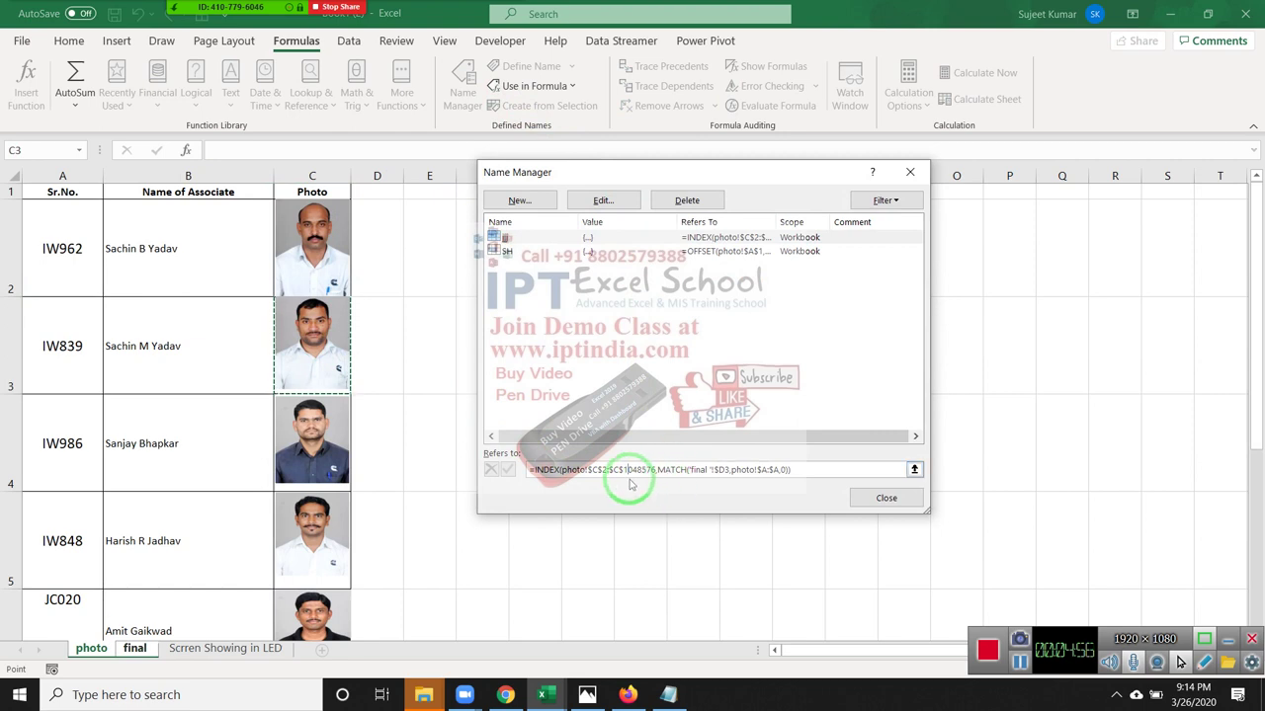
left_click(624, 472)
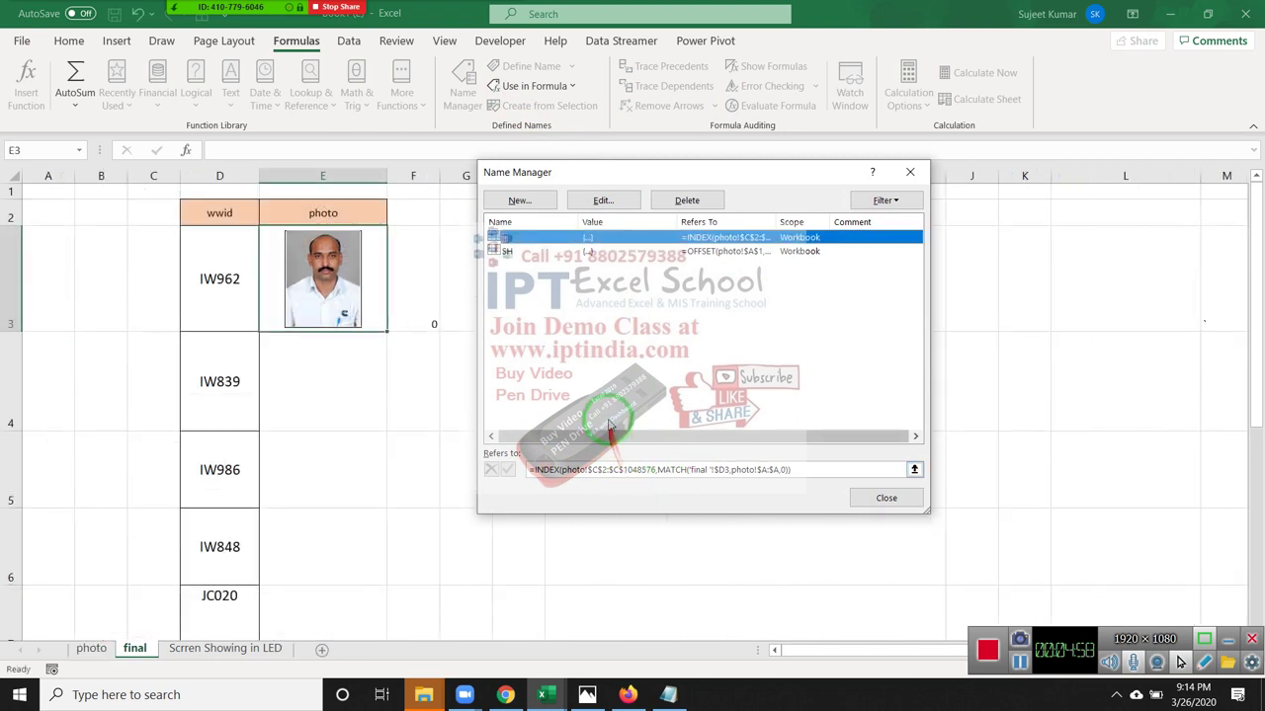
left_click(618, 469)
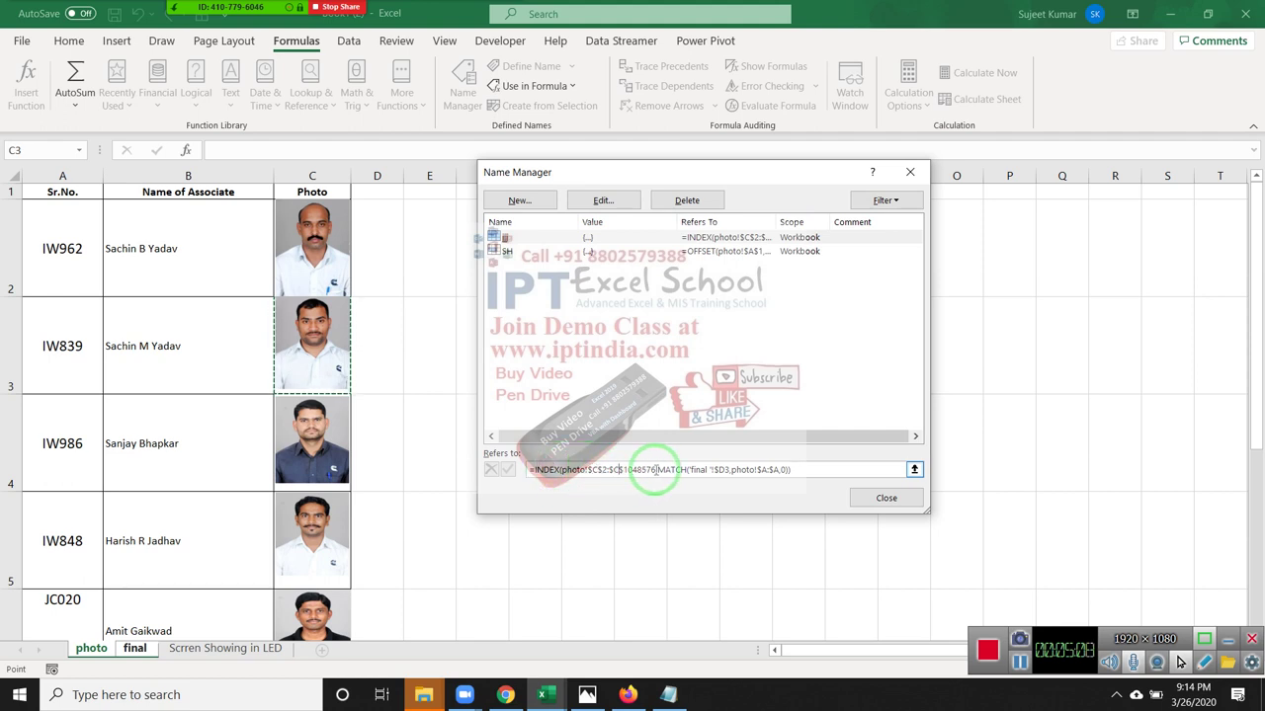
Delete the INDEX-based defined name and select SH
left_click(591, 238)
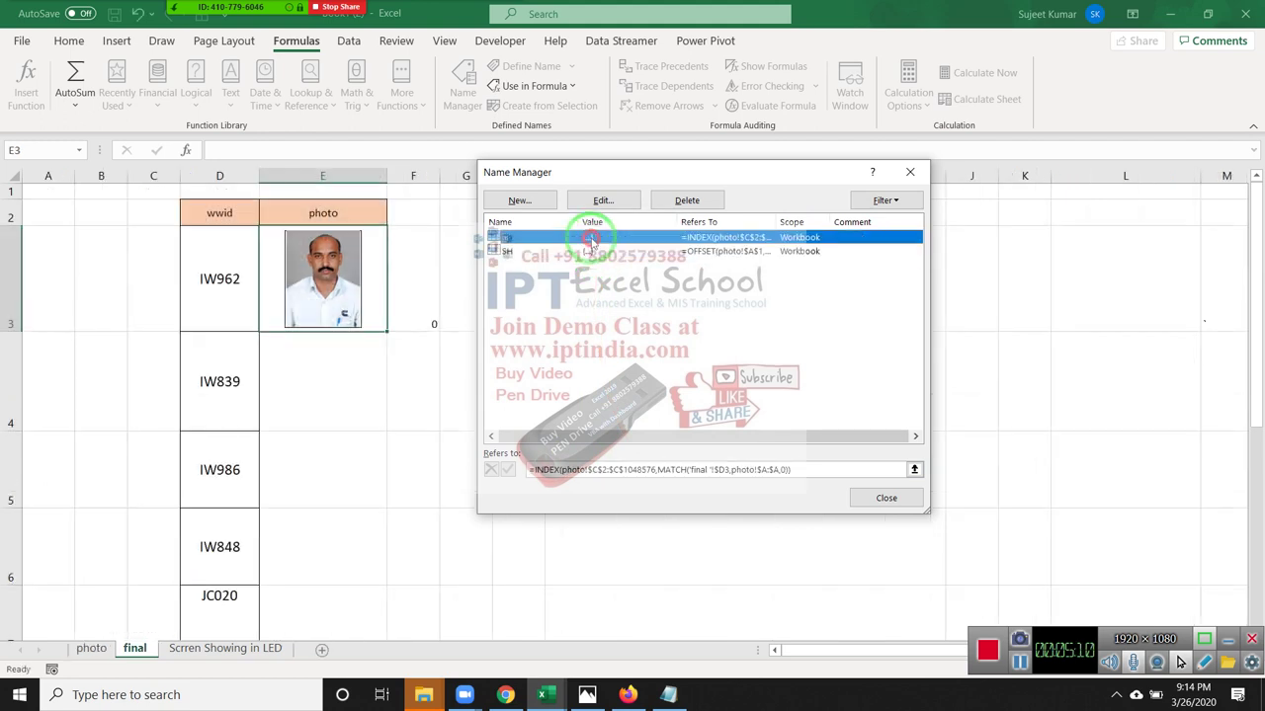
left_click(680, 199)
left_click(607, 392)
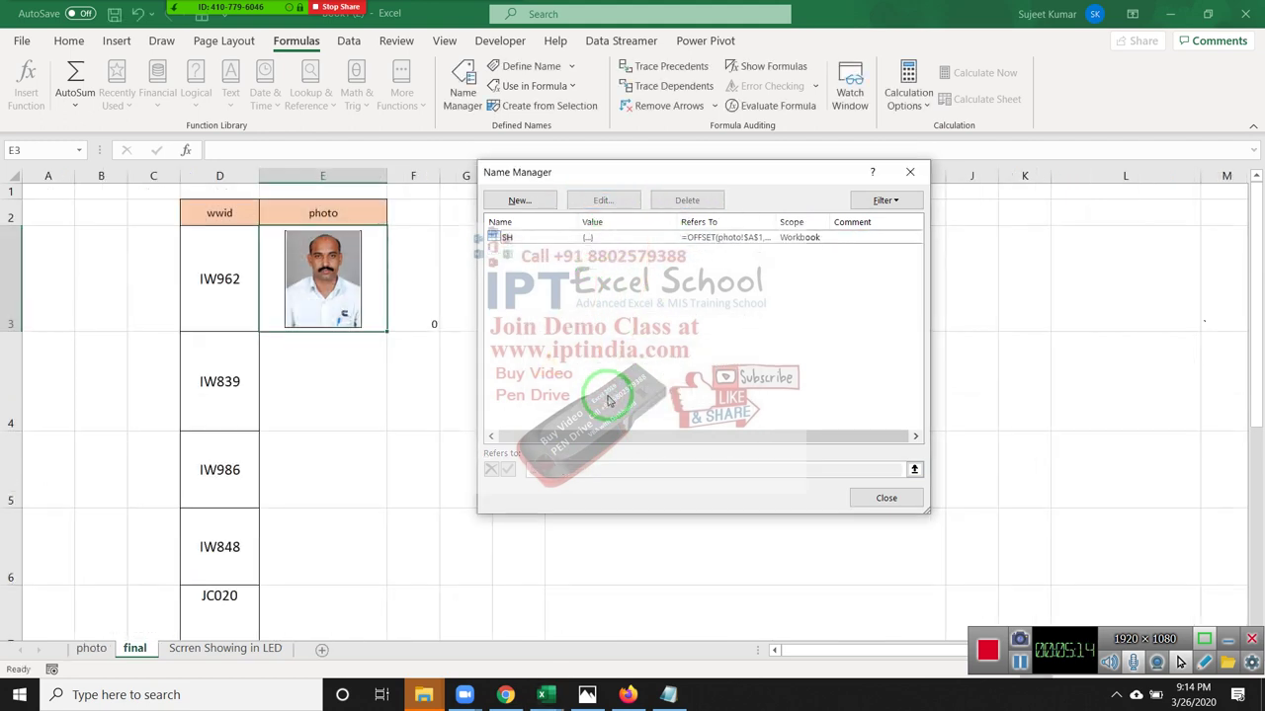
left_click(570, 240)
Change the column offset in SH's formula from 3 to 2
left_click(583, 470)
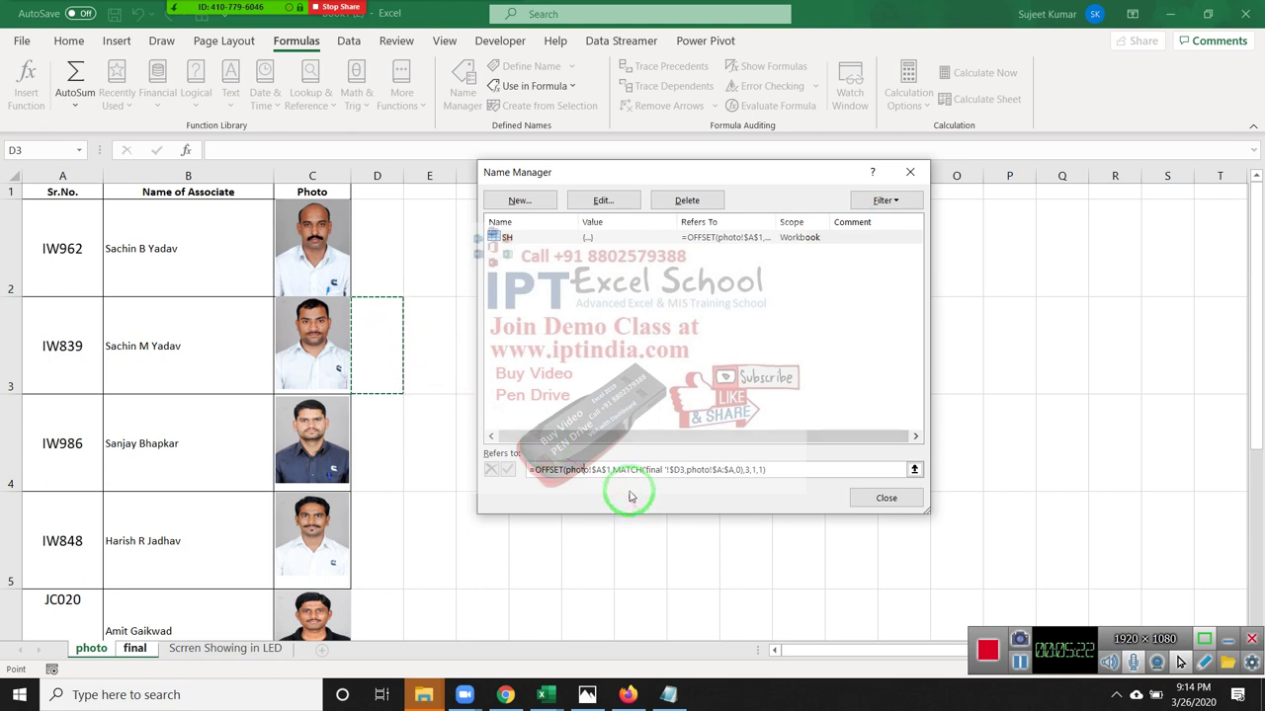
left_click(583, 469)
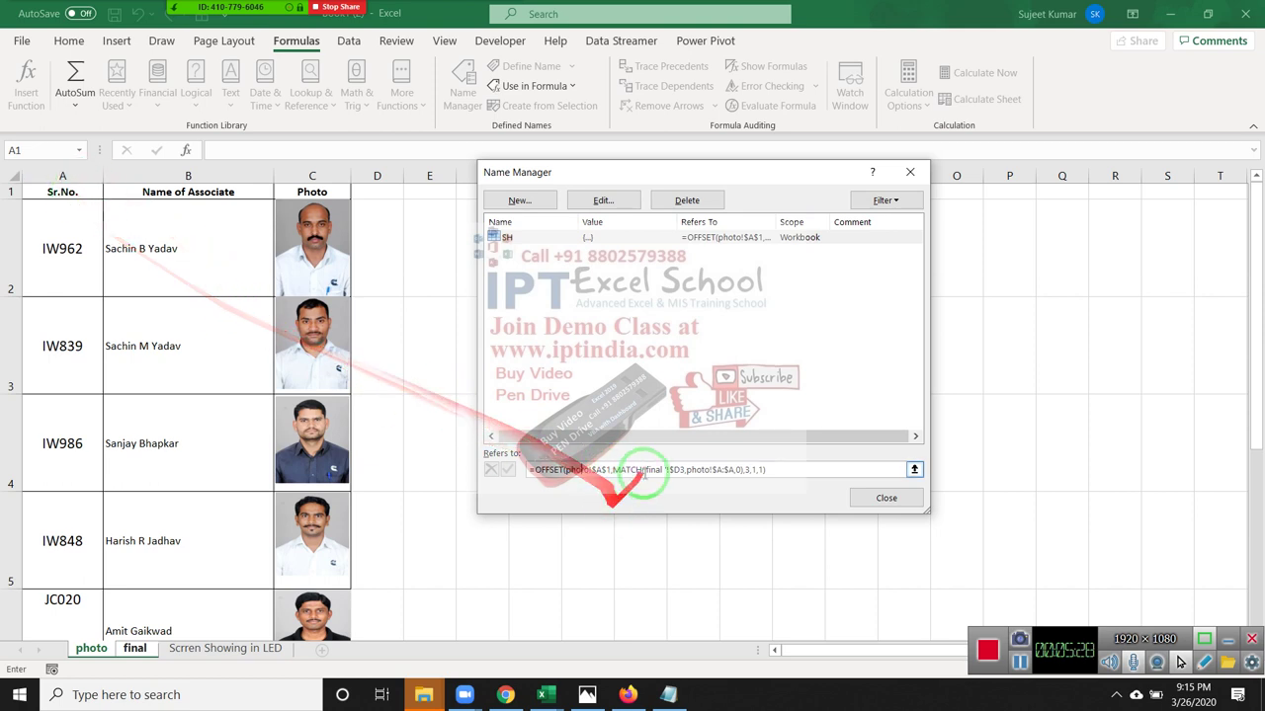
left_click_drag(612, 469, 754, 470)
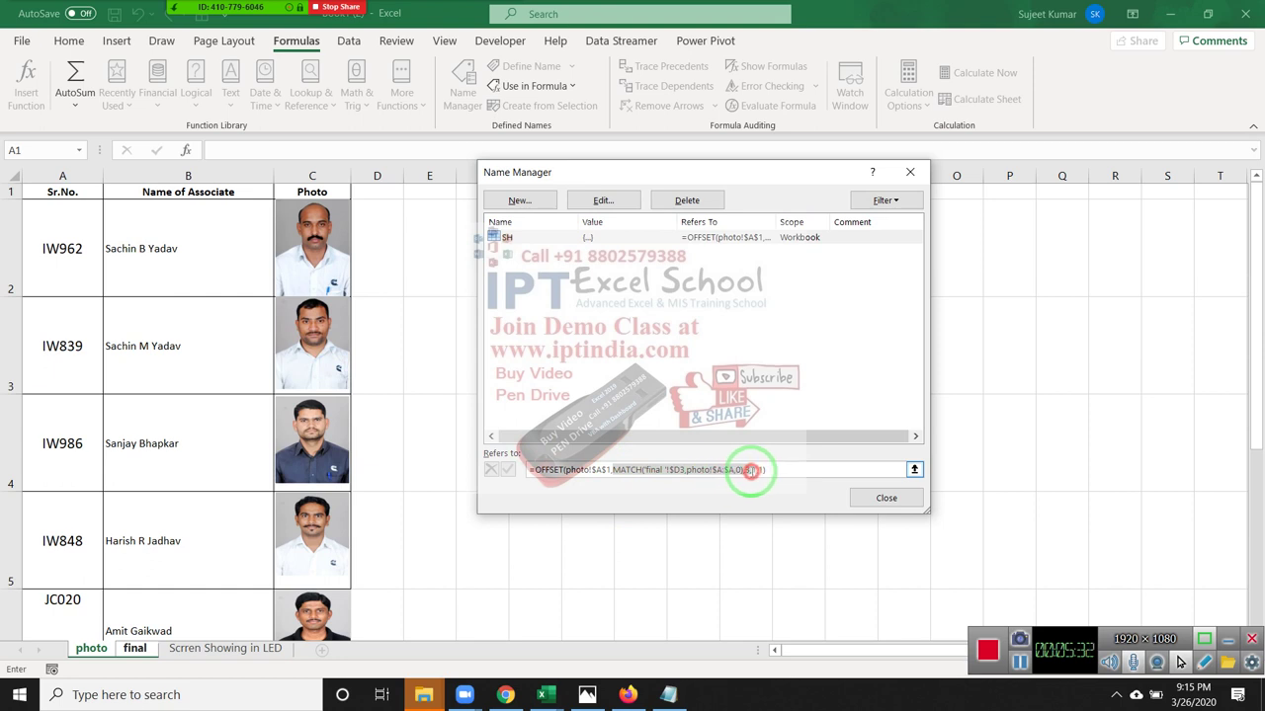
left_click_drag(754, 470, 730, 486)
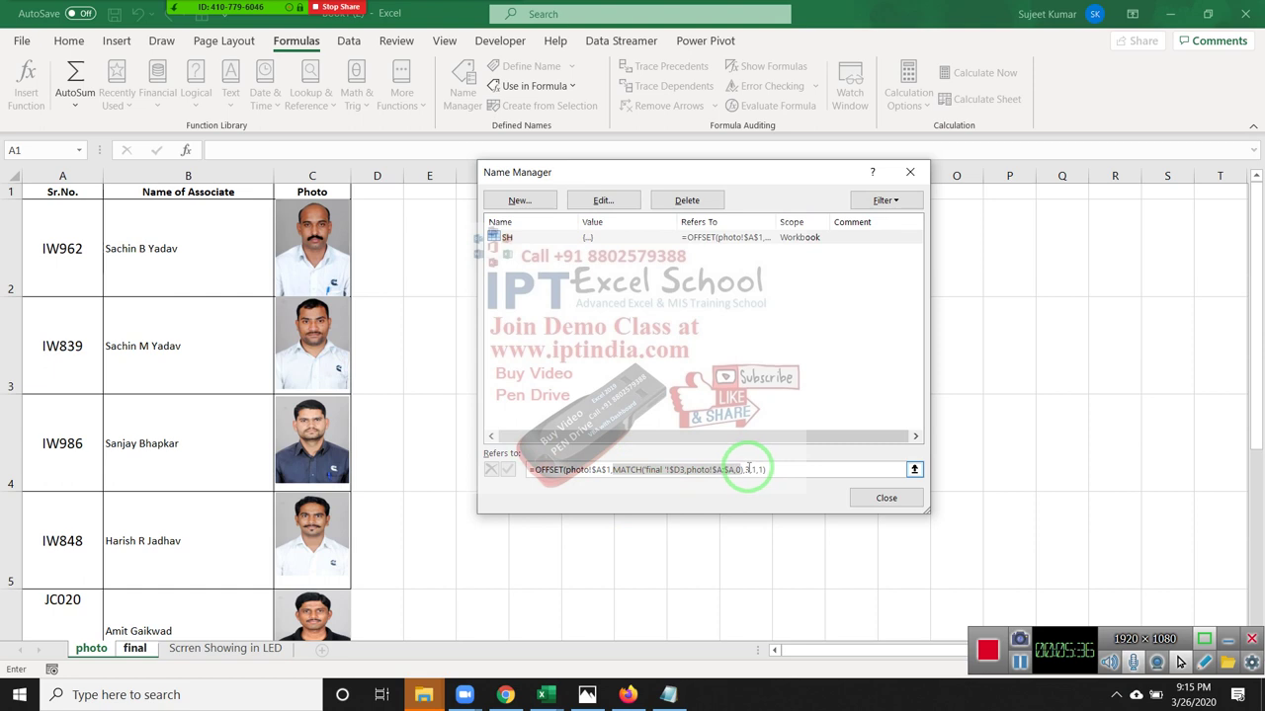
left_click(756, 469)
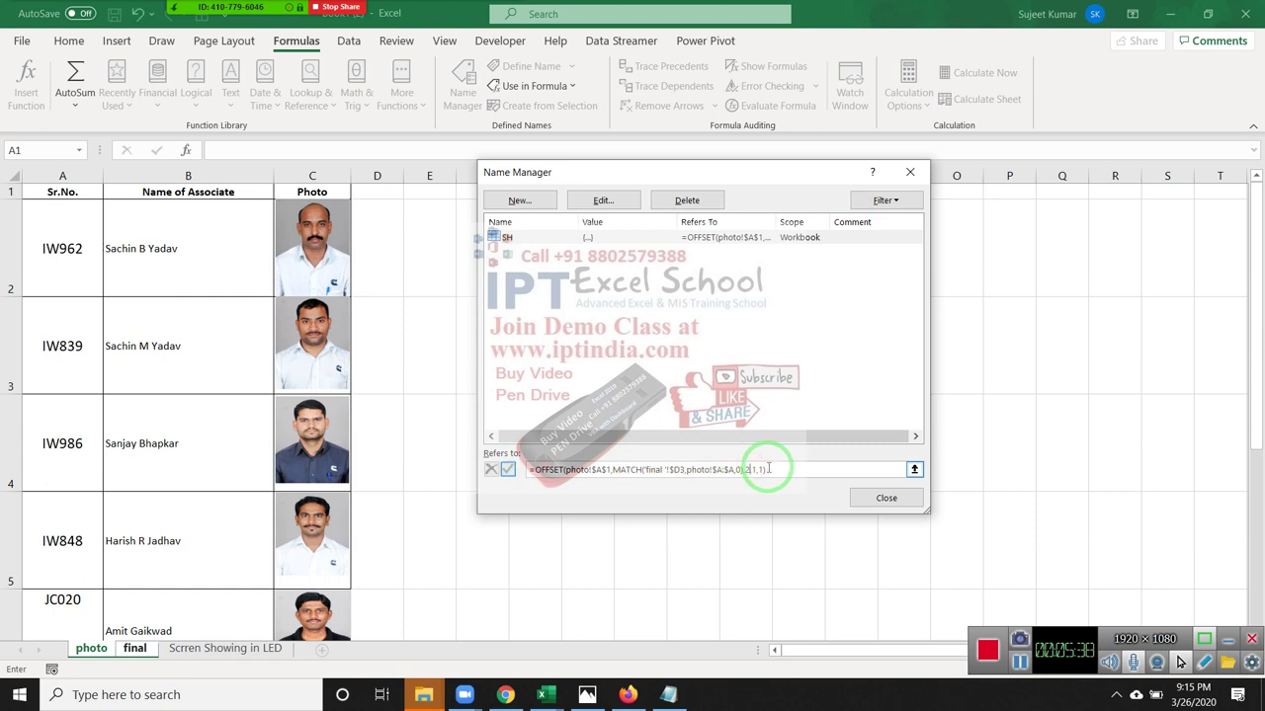
type("2")
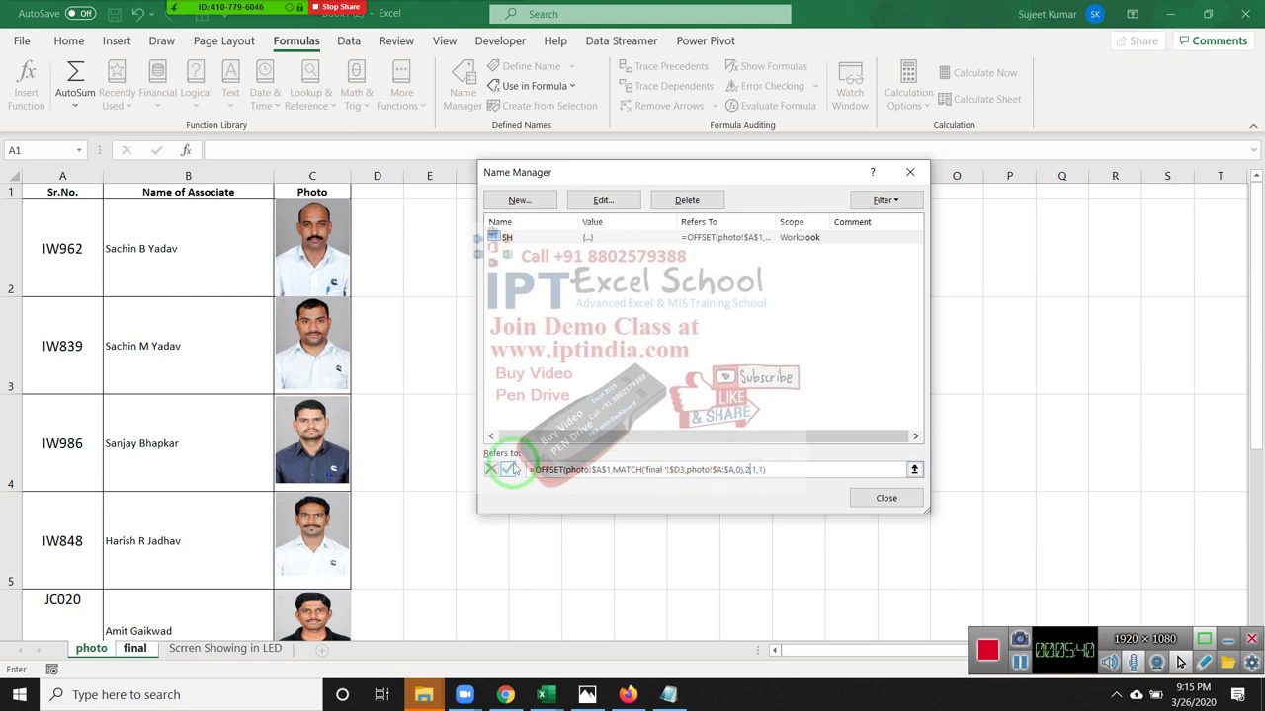
left_click(510, 468)
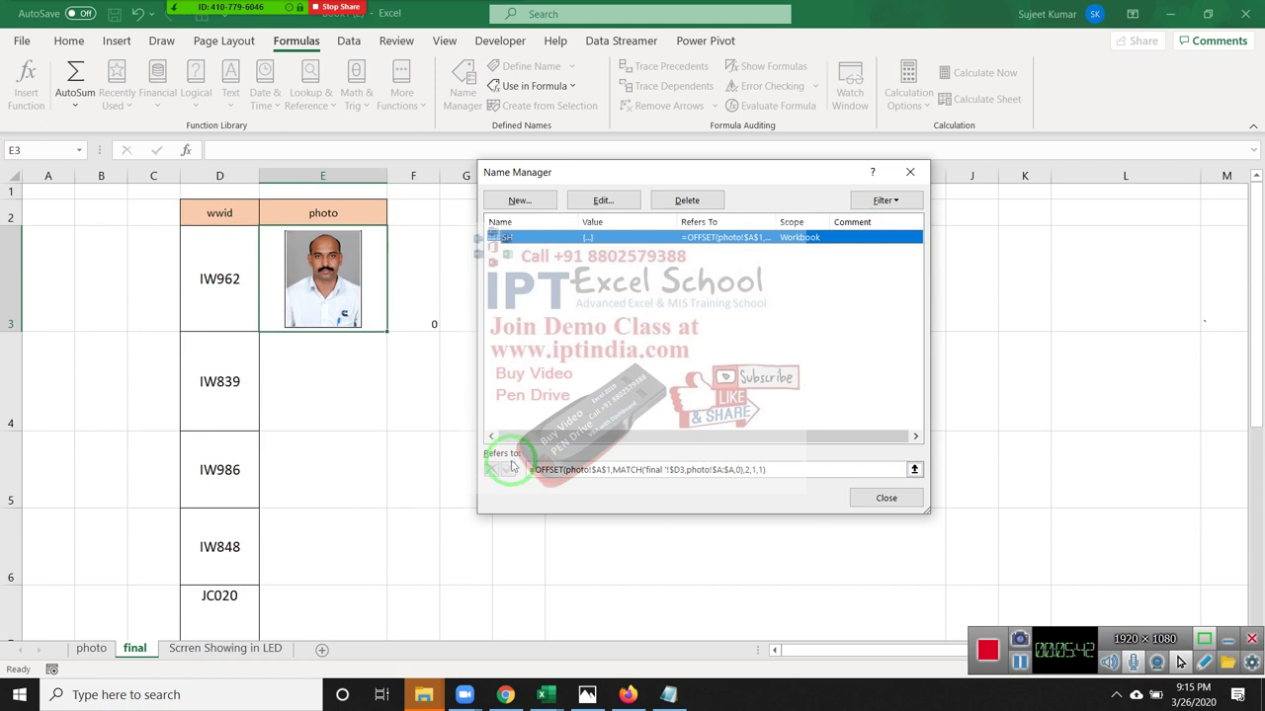
Subtract 1 from the MATCH result in SH's formula, then close the Name Manager
left_click(637, 469)
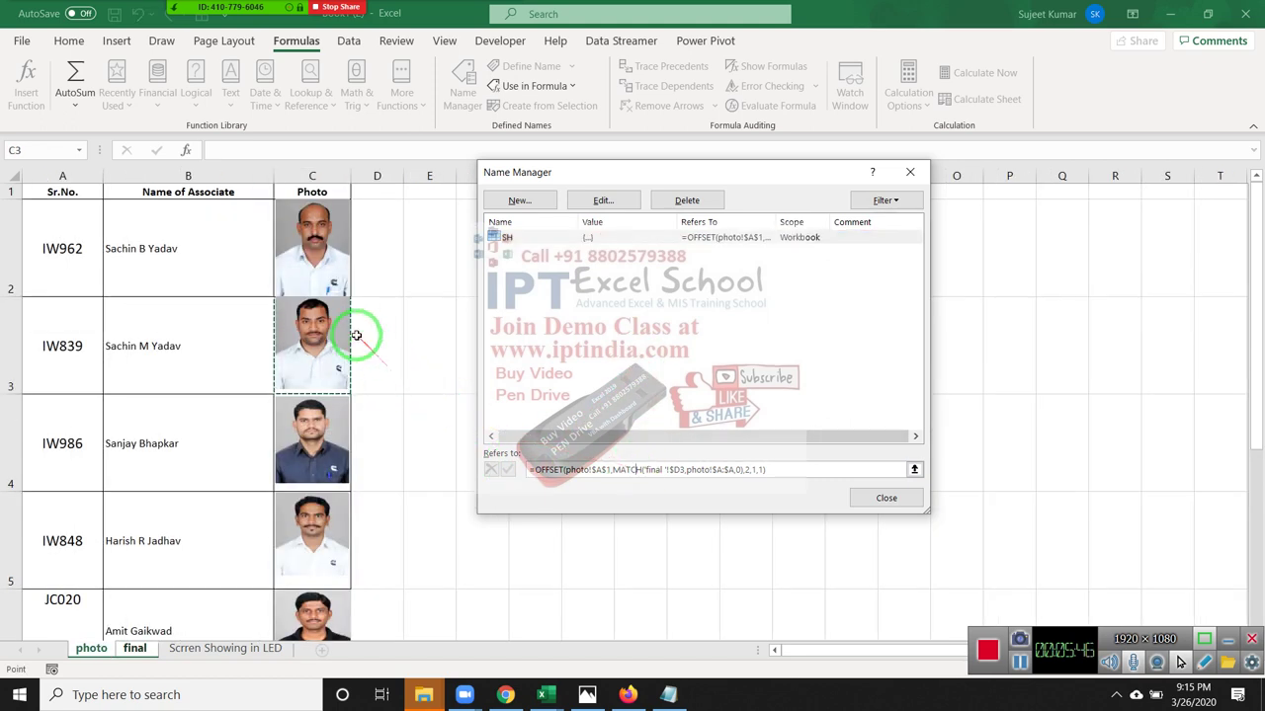
left_click(591, 470)
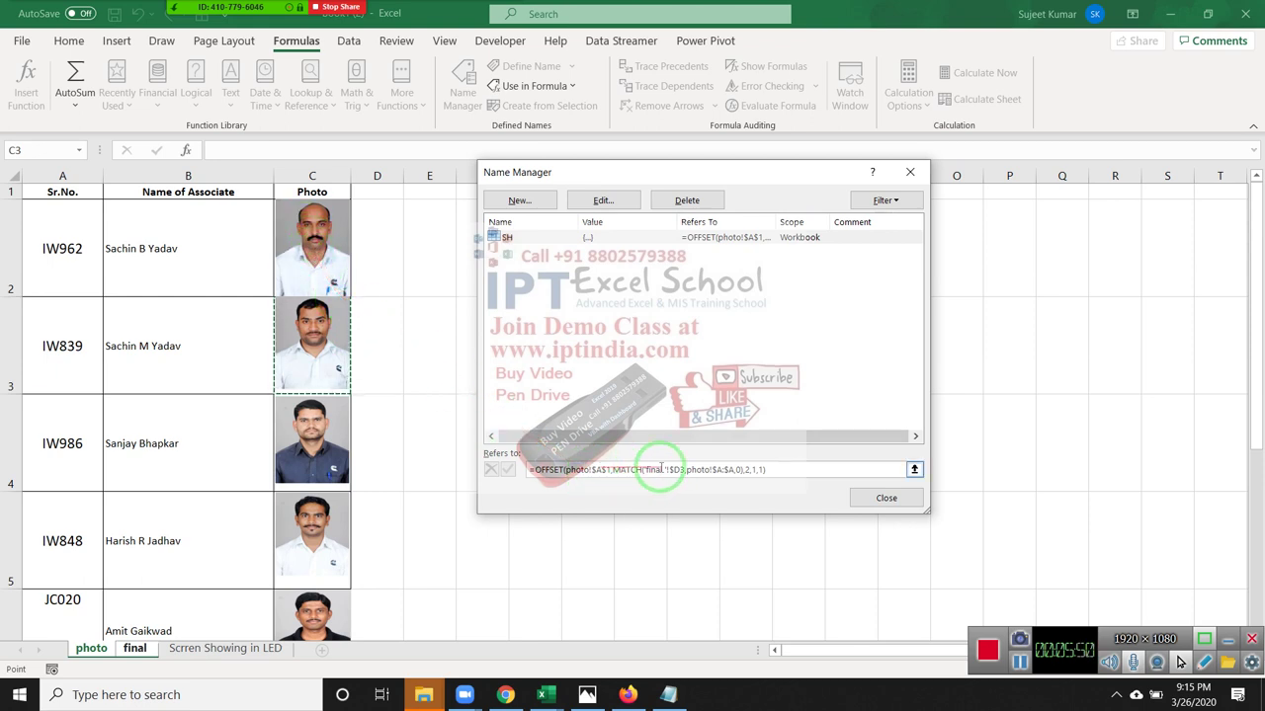
left_click(744, 469)
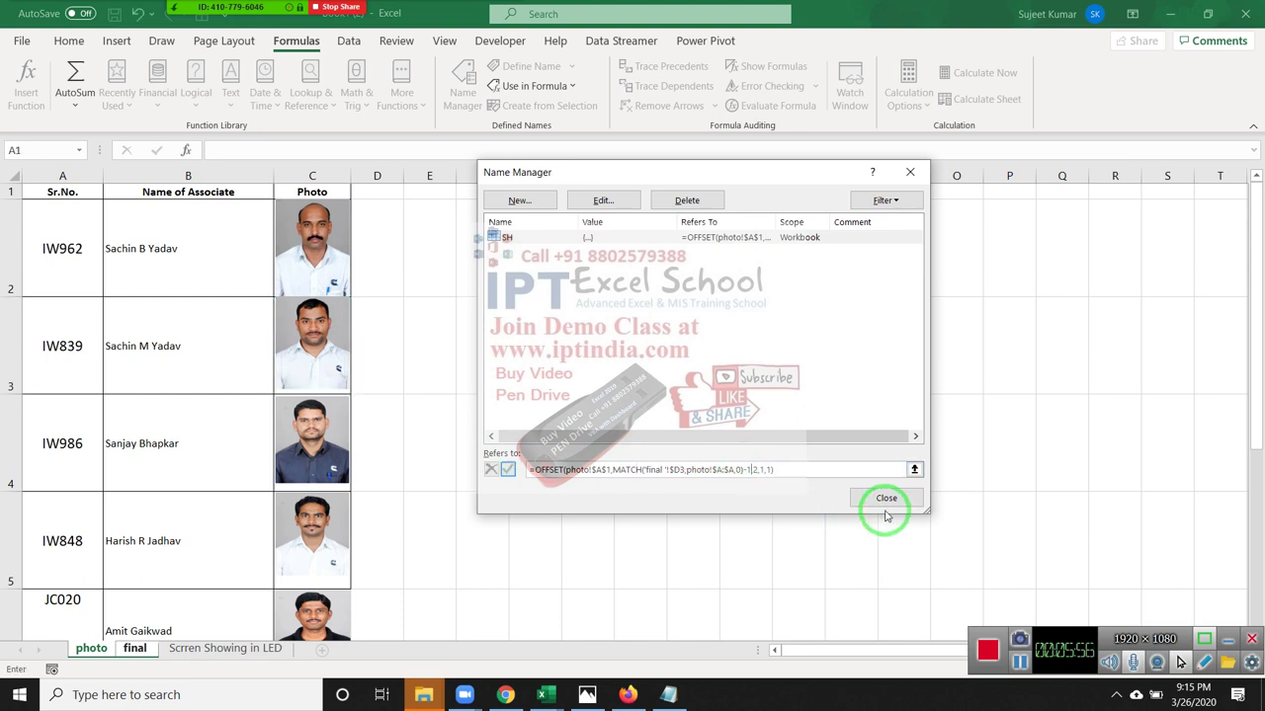
left_click_drag(883, 506, 523, 482)
left_click(510, 470)
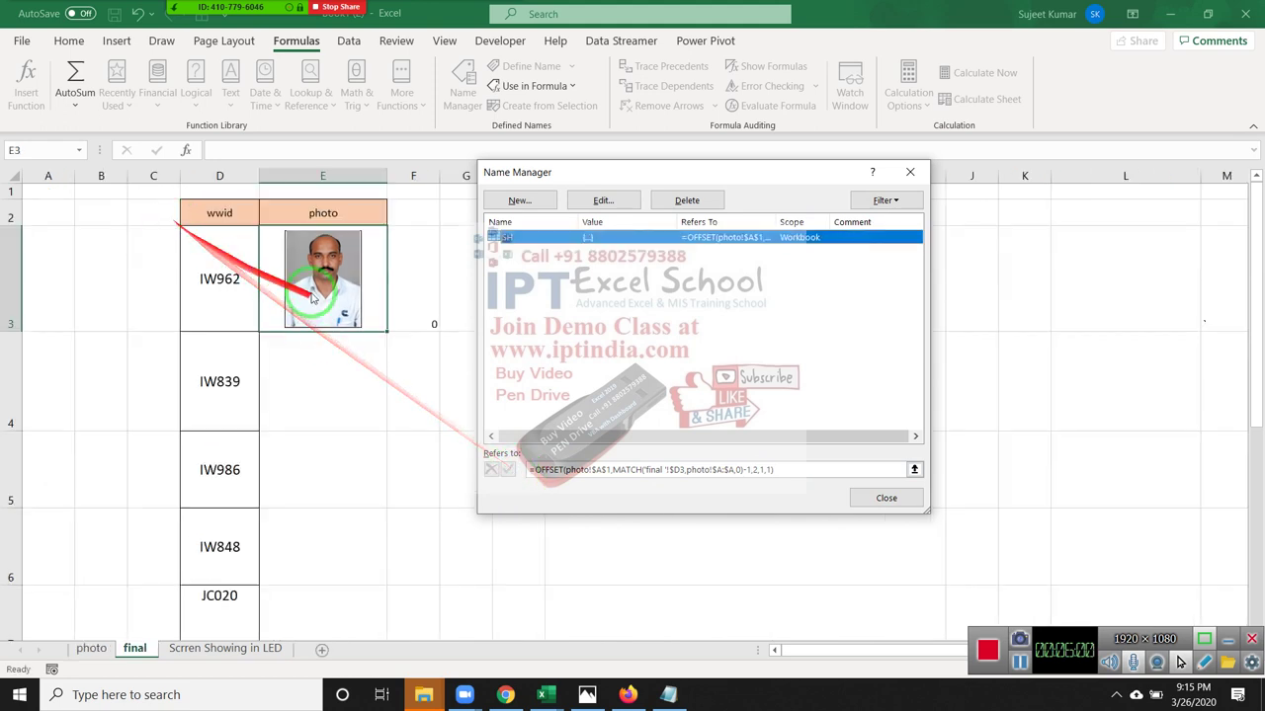
left_click(652, 469)
left_click_drag(652, 470, 617, 396)
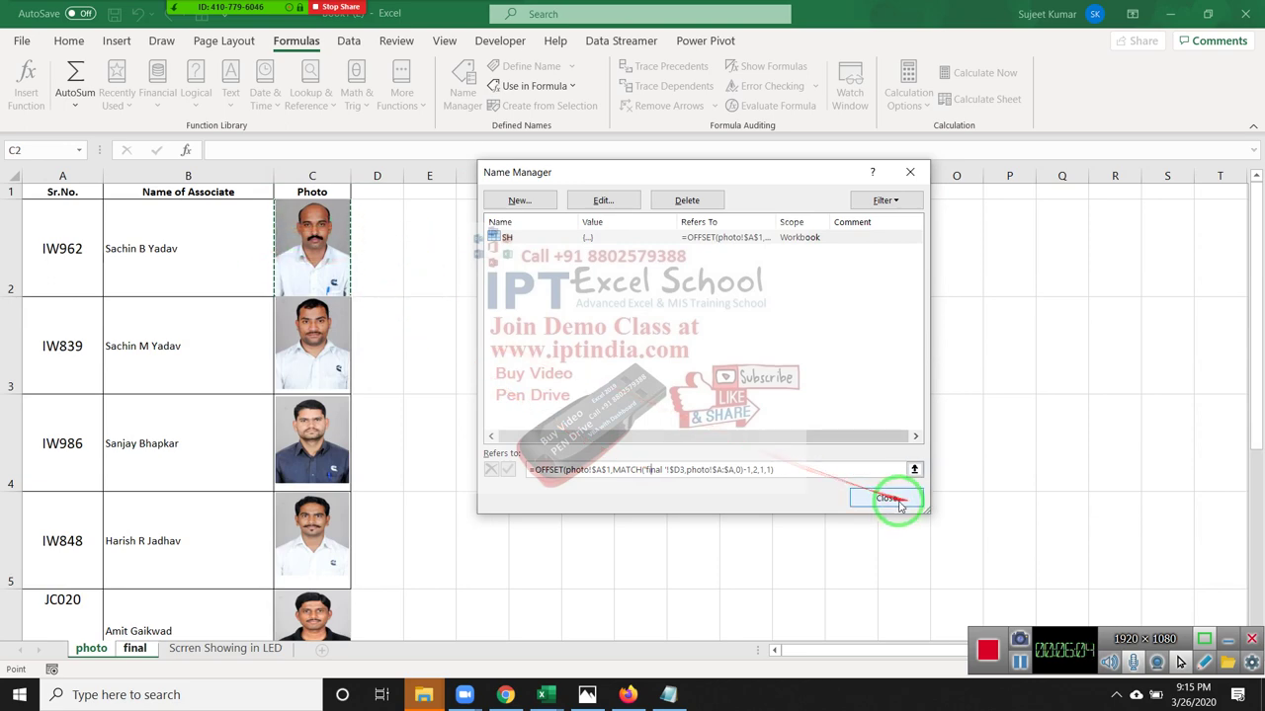
left_click(886, 497)
left_click(287, 325)
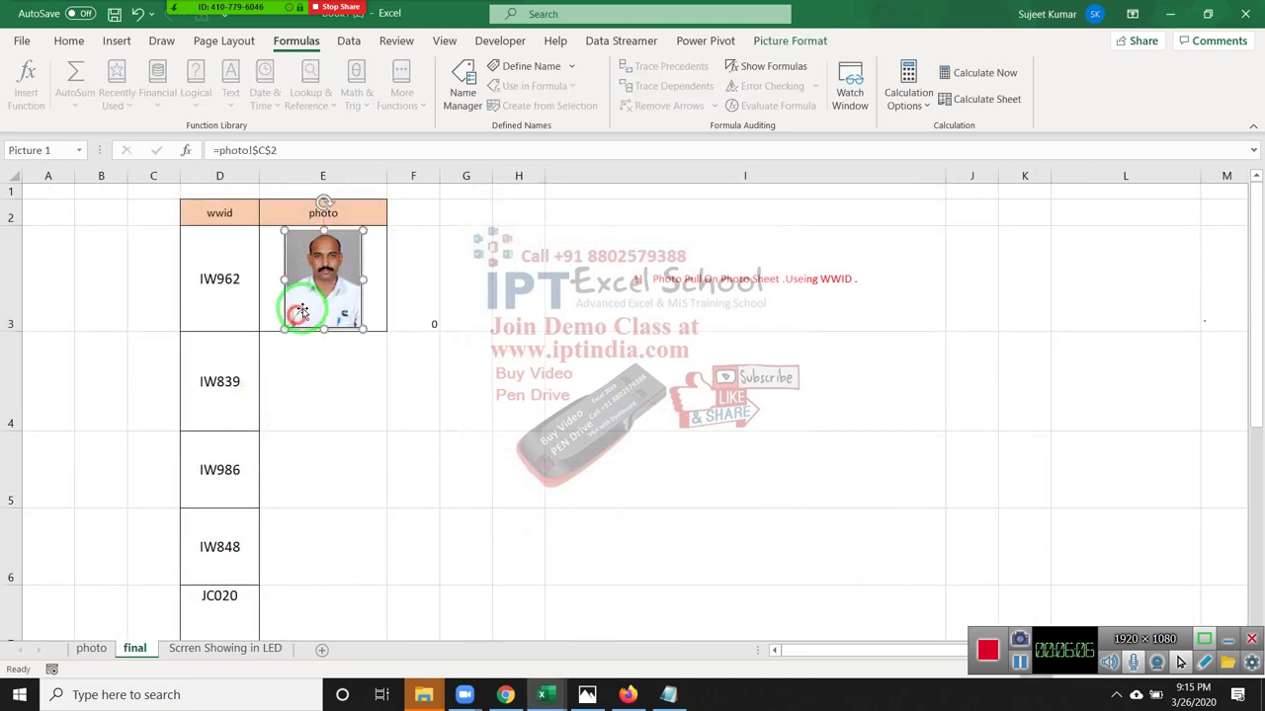
Try linking the E3 picture to =SH, then dismiss the resulting error
left_click(221, 148)
type("=sh")
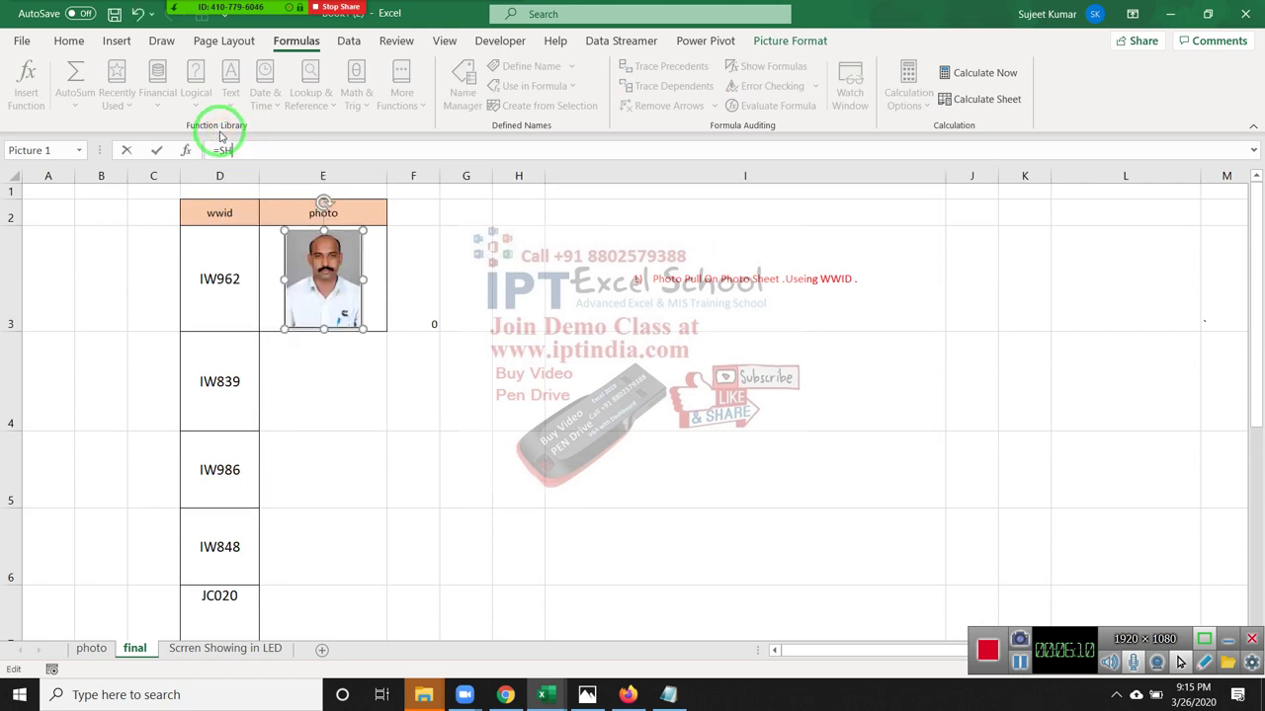
key("Return")
key("Return")
key("Escape")
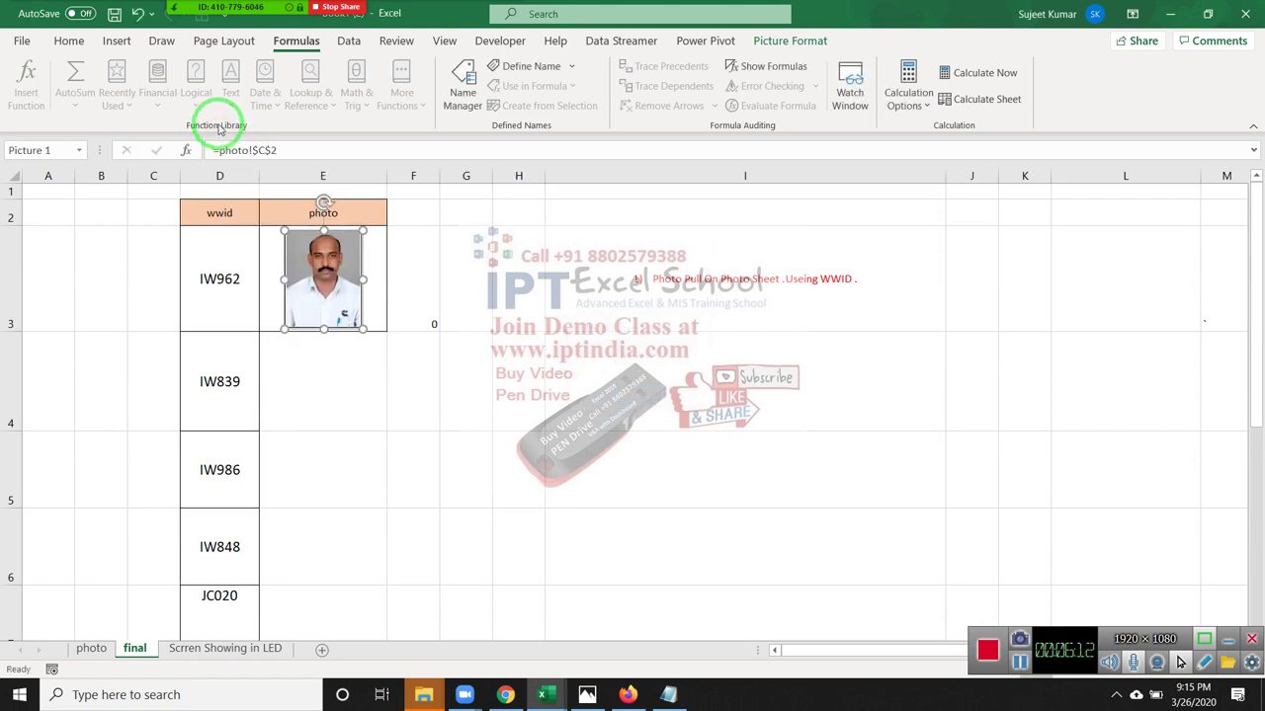
left_click(423, 274)
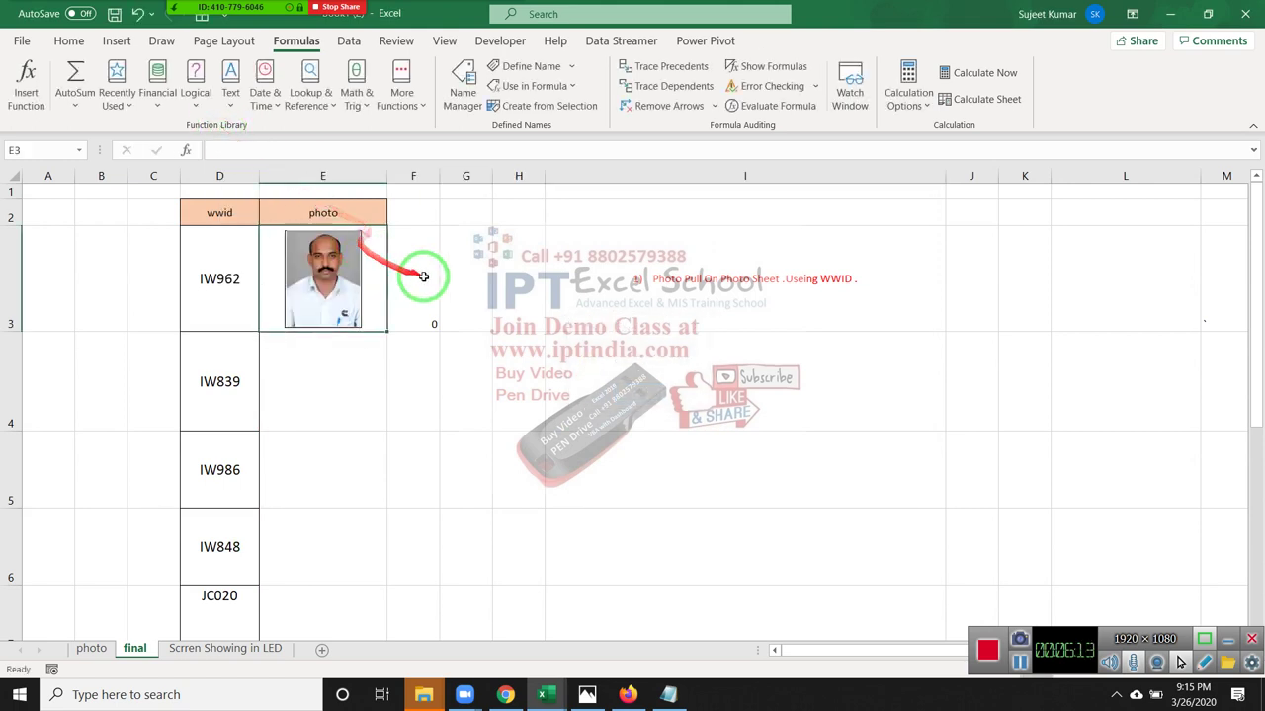
left_click(368, 363)
Wrap the SH name's OFFSET definition in INDIRECT( ) in Name Manager
left_click(368, 322)
left_click(463, 91)
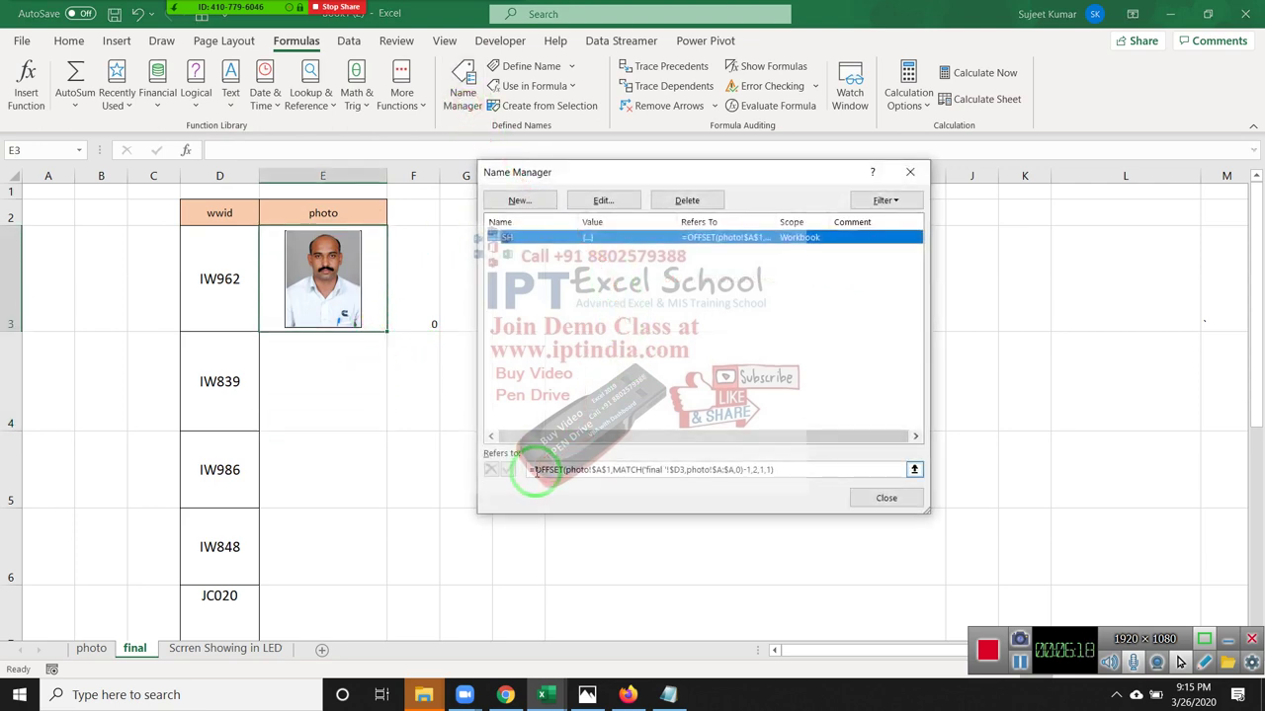
left_click(534, 470)
type("ind")
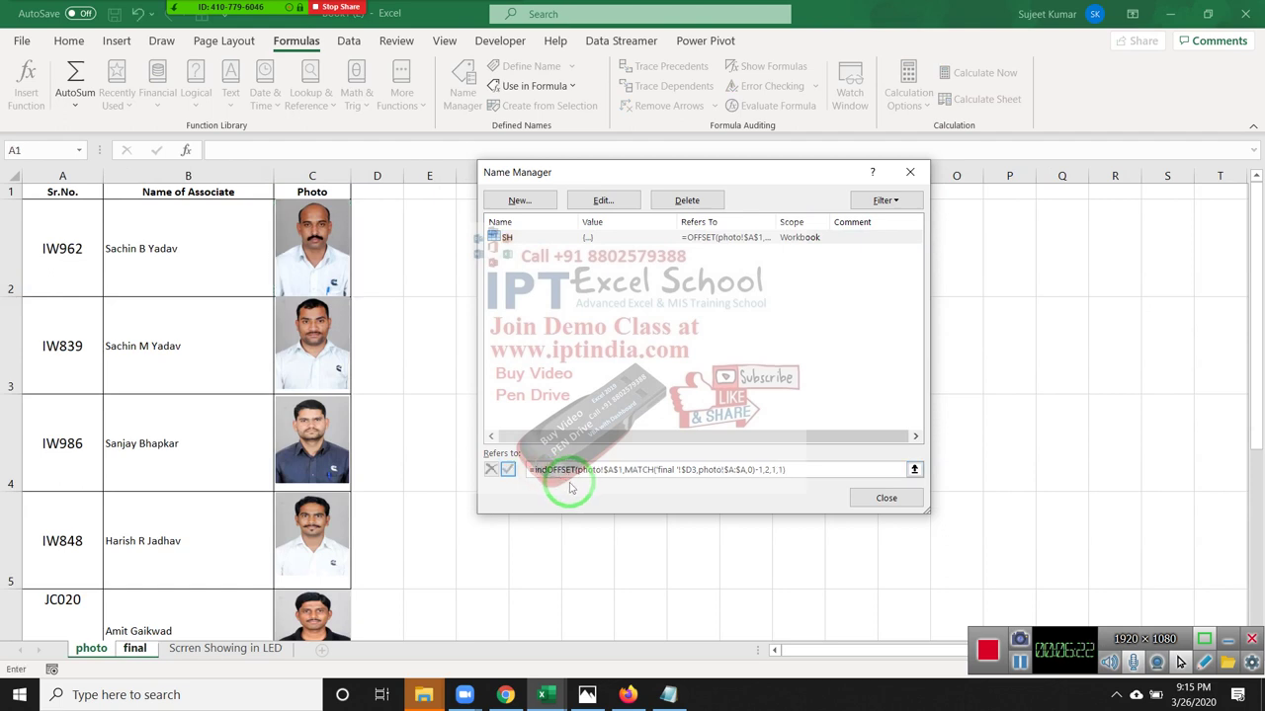
type("irect")
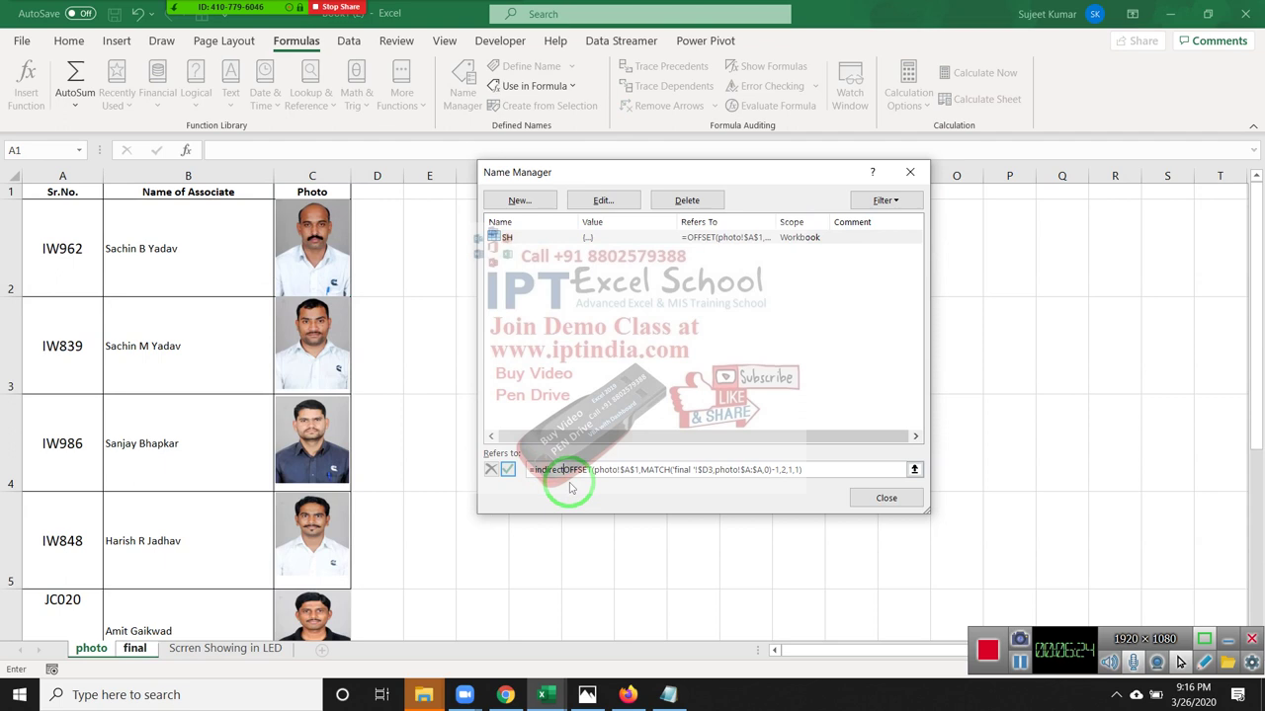
type("(")
left_click(848, 470)
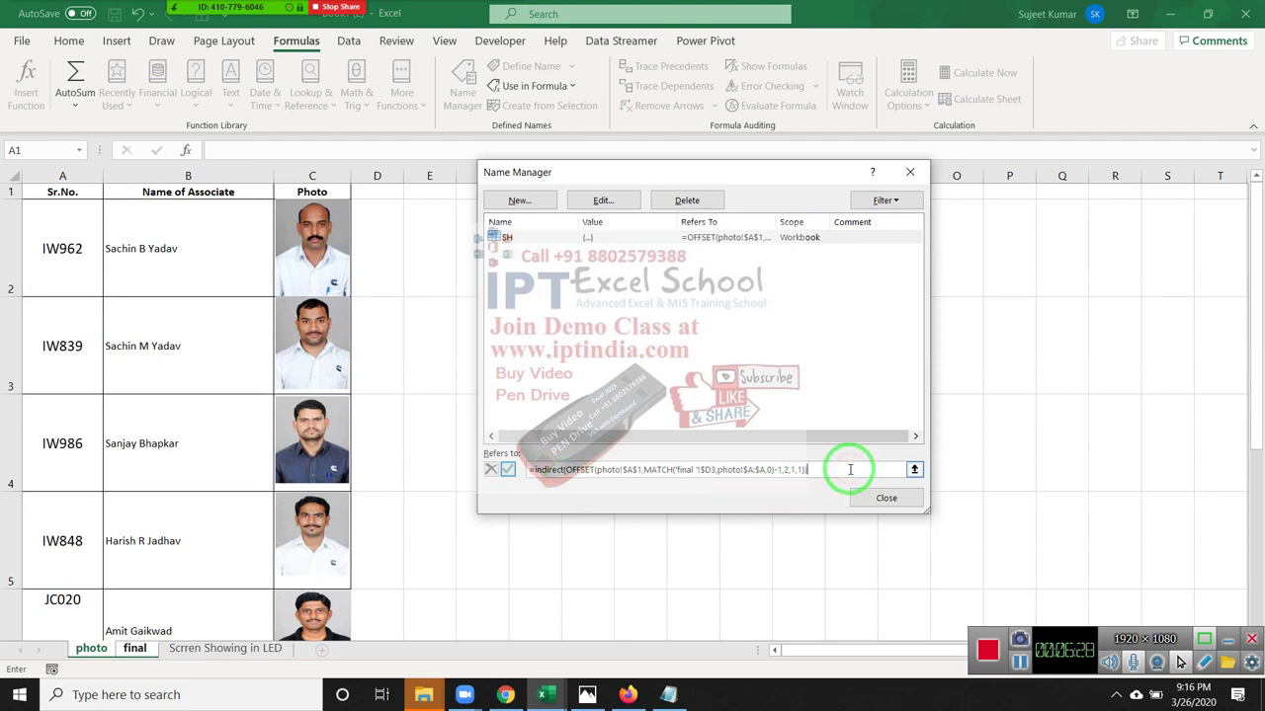
left_click(508, 469)
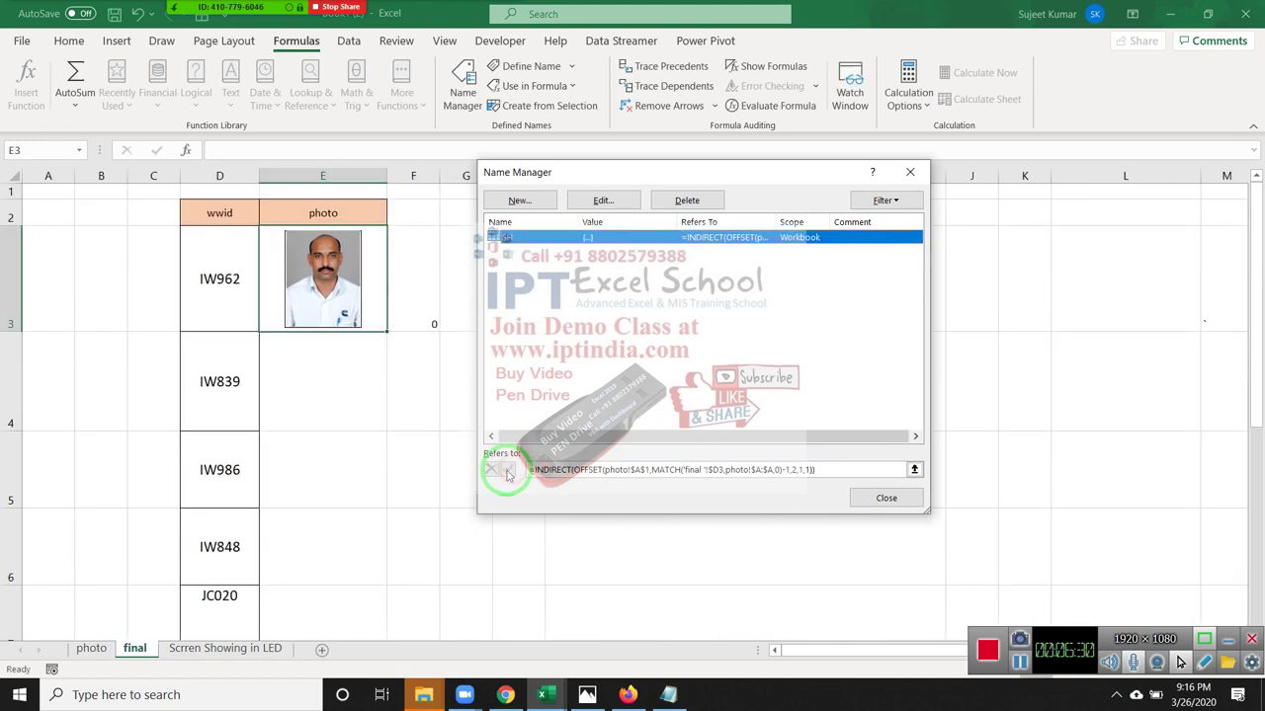
left_click(707, 469)
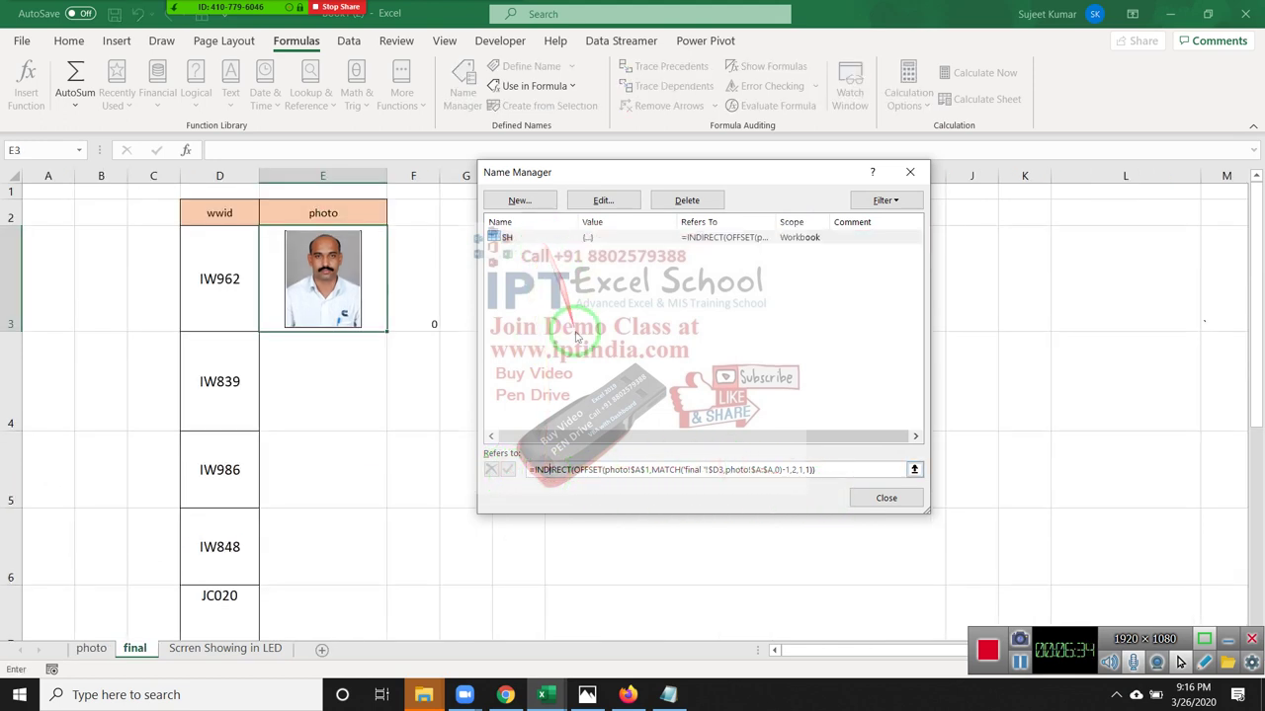
left_click(854, 500)
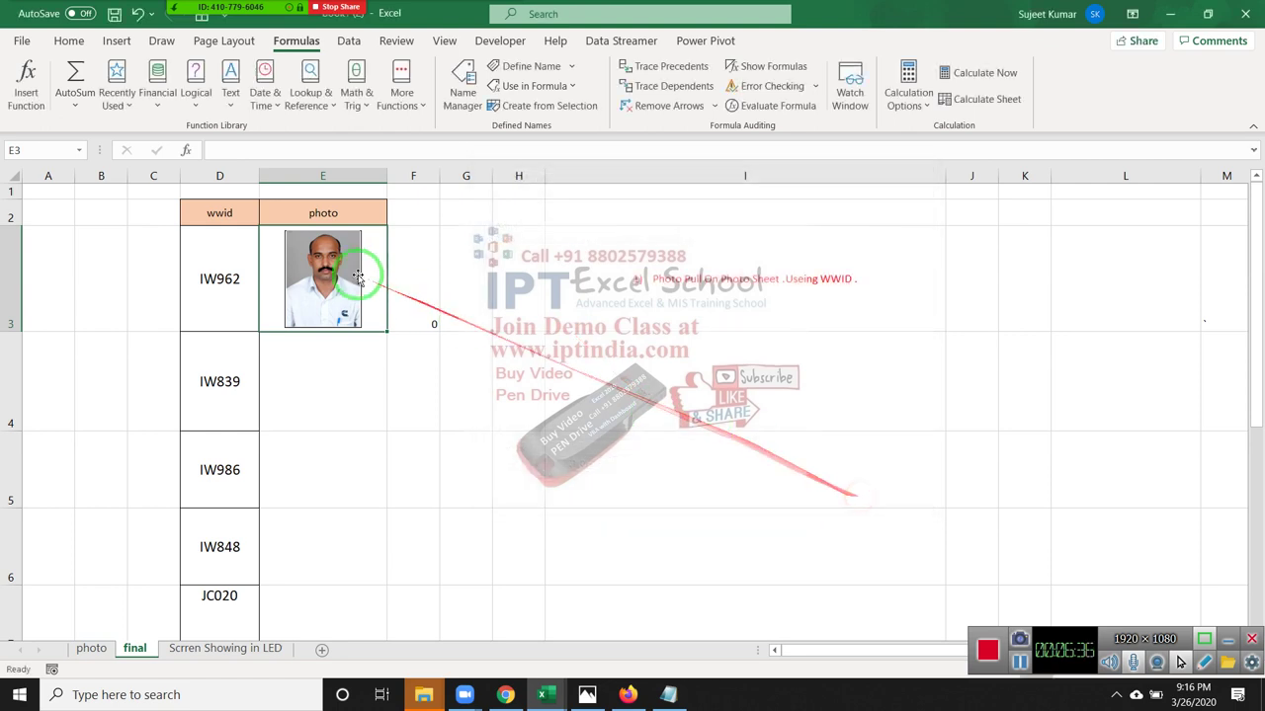
left_click(331, 259)
left_click_drag(269, 149, 221, 148)
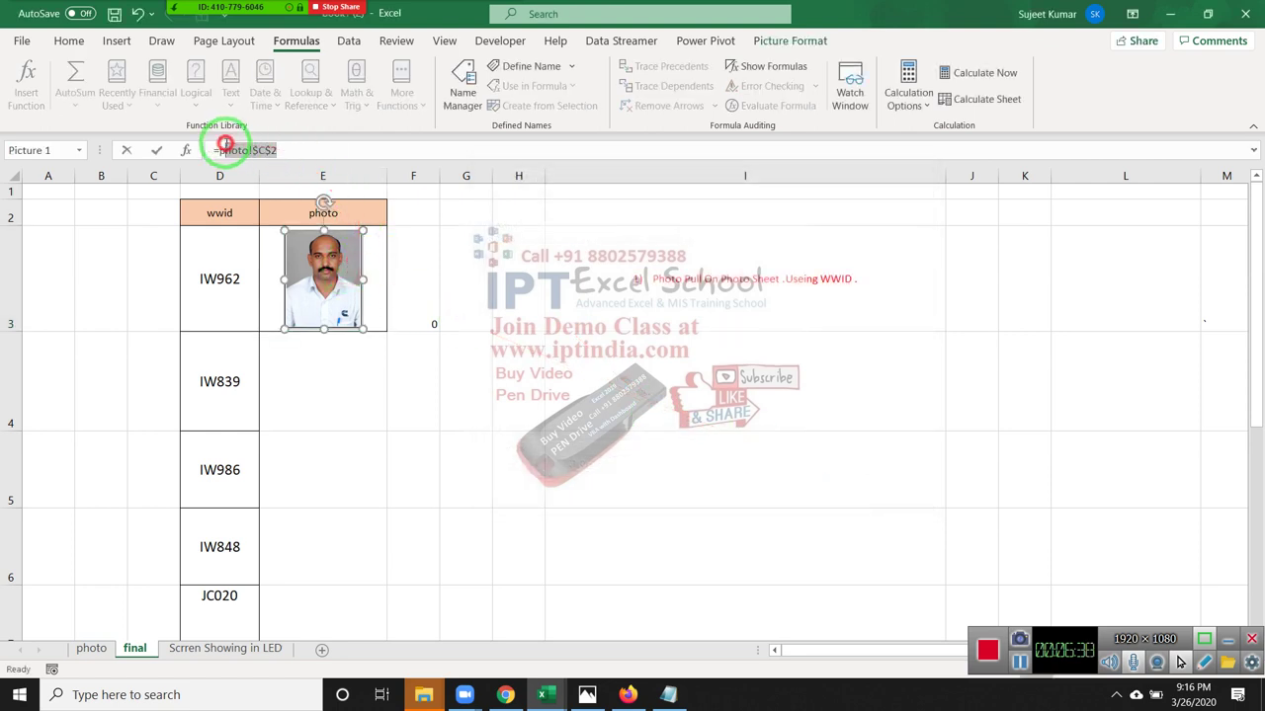
Retry =SH as the E3 picture's link and dismiss the 'Reference isn't valid' error
key("BackSpace")
type("=sh")
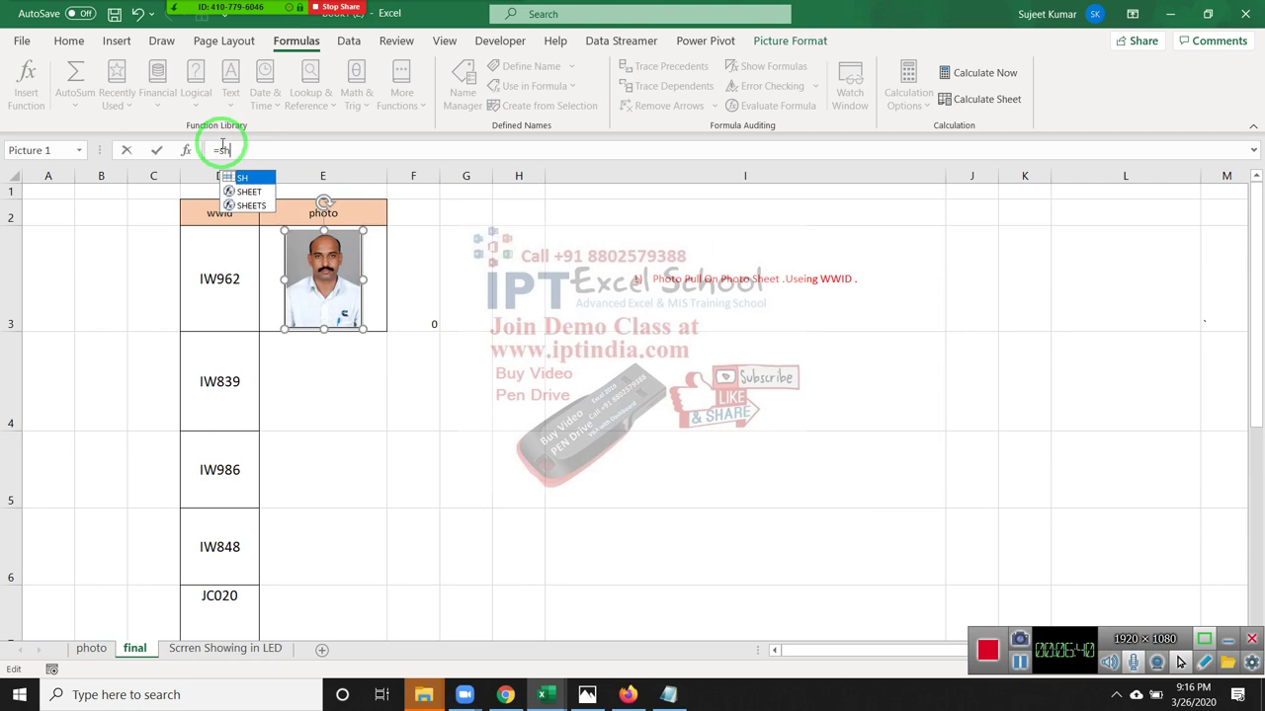
key("Return")
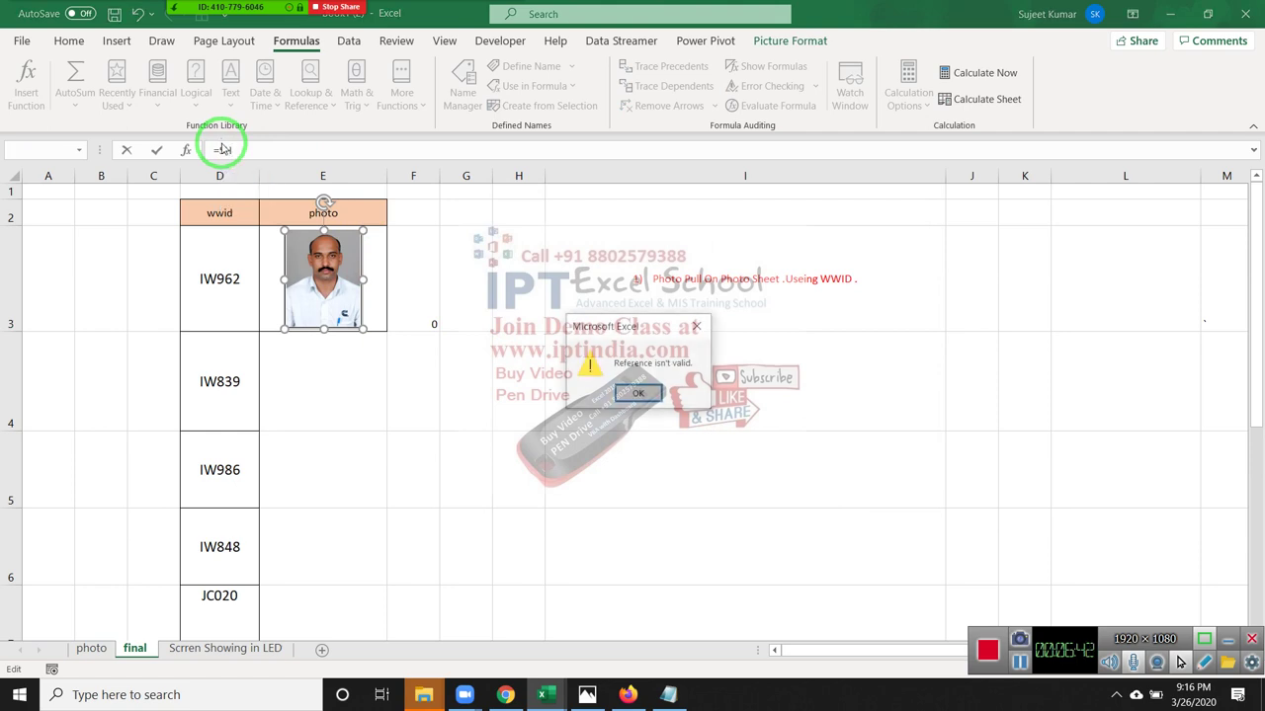
key("Escape")
key("Escape")
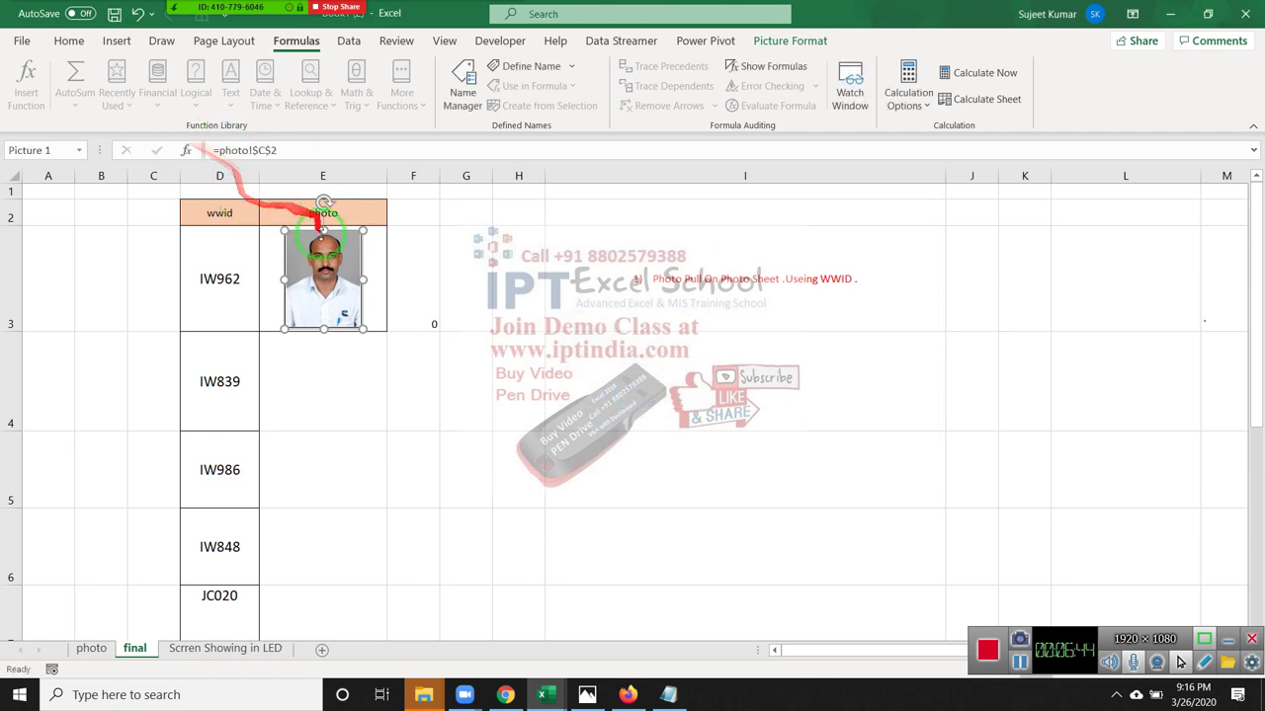
left_click(473, 298)
Select F3 and review its OFFSET formula text, leaving it unchanged
left_click(354, 289)
left_click(415, 291)
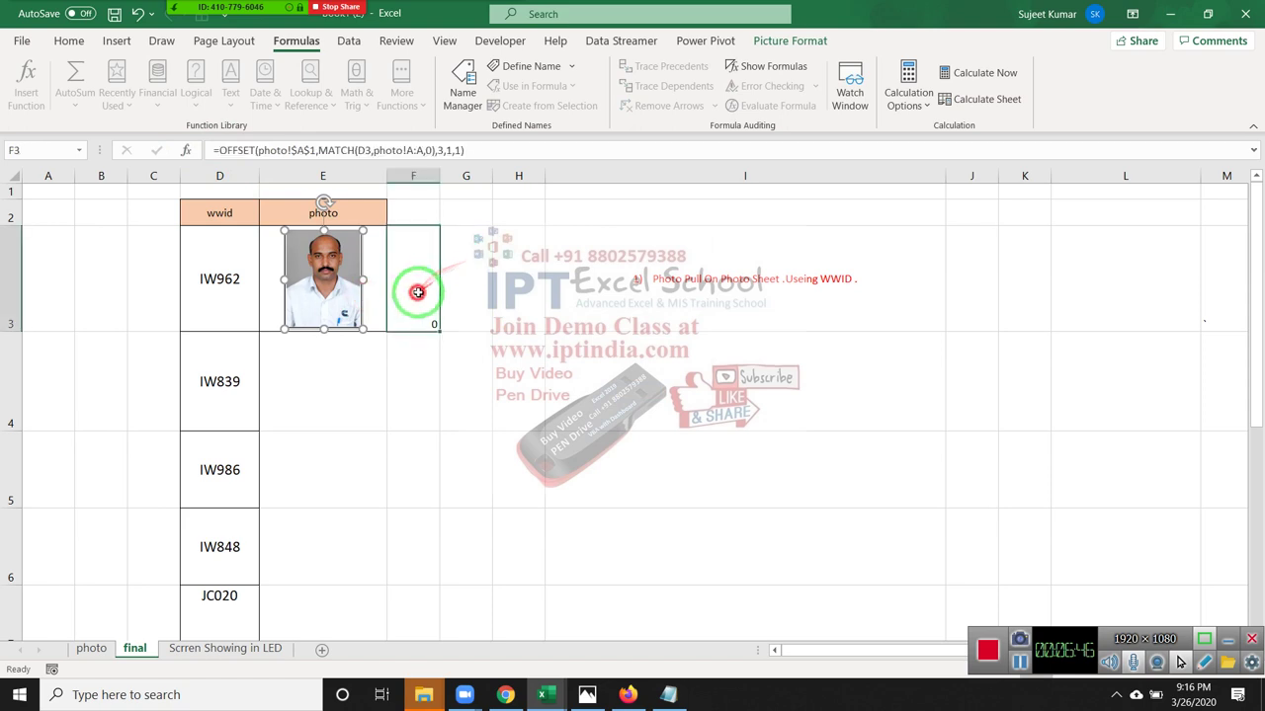
left_click_drag(219, 150, 462, 145)
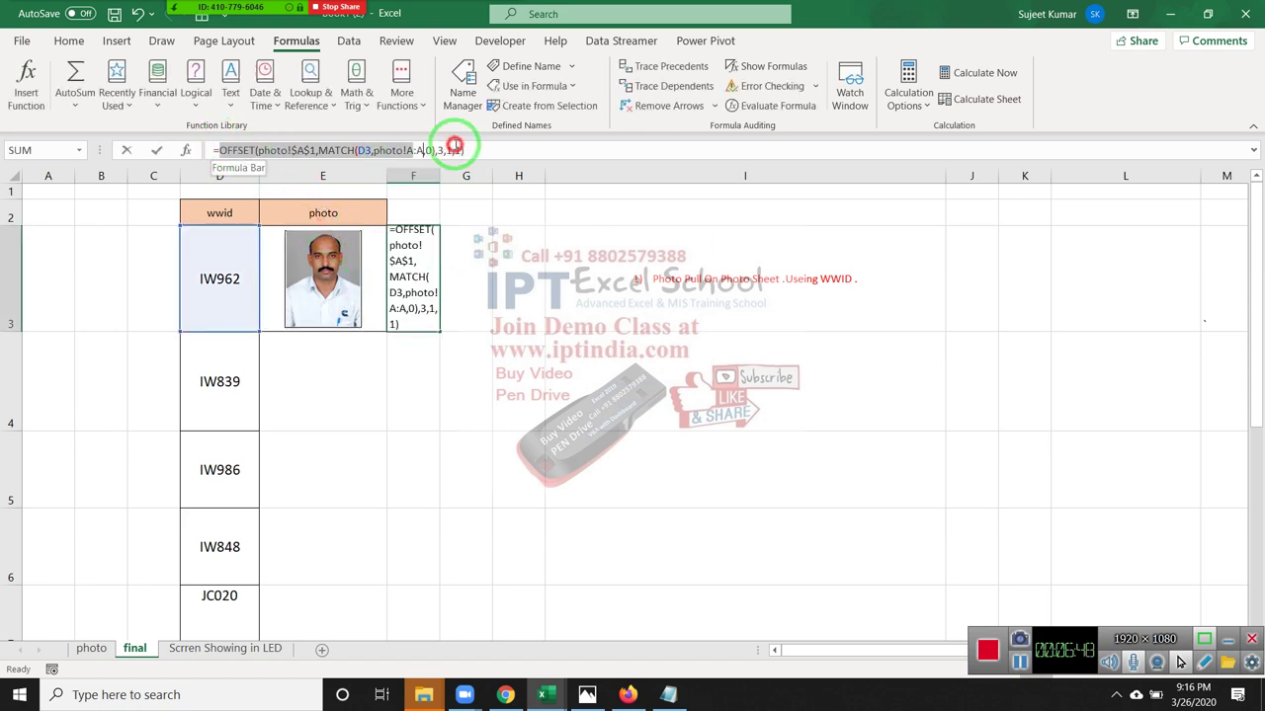
key("Escape")
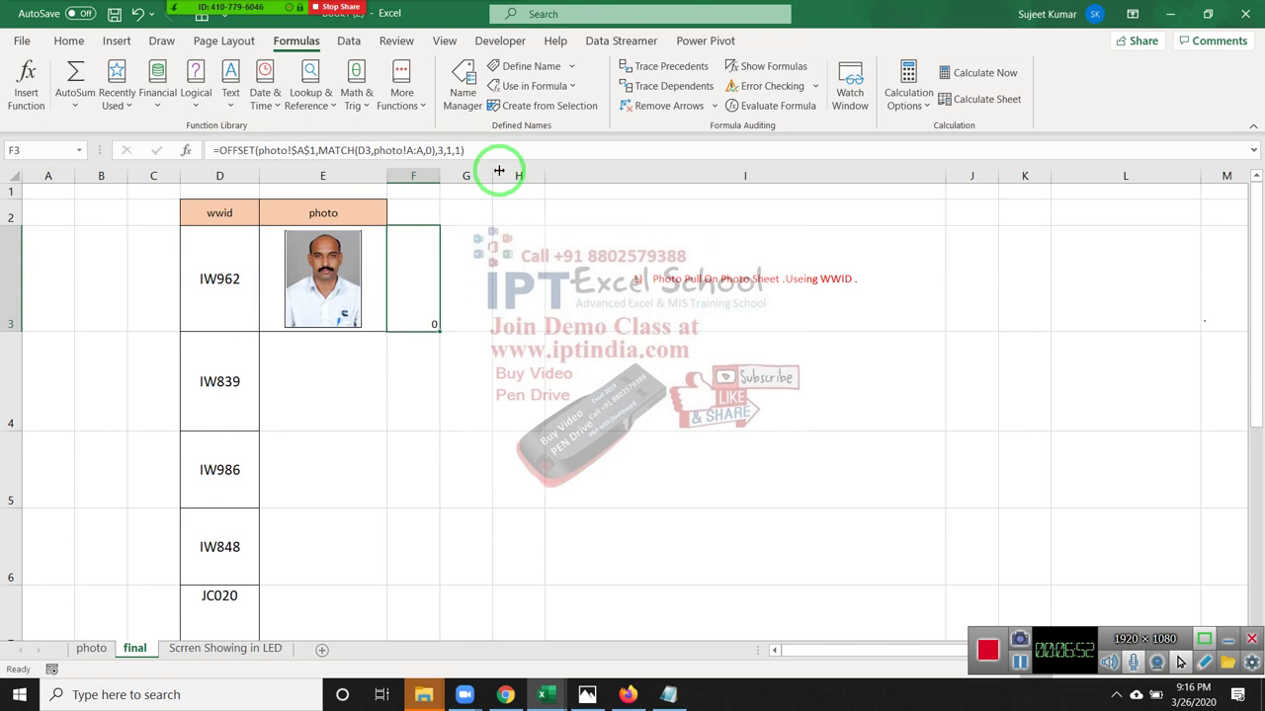
Enter a MATCH formula in F3 looking up D3 in photo!A:A
type("=")
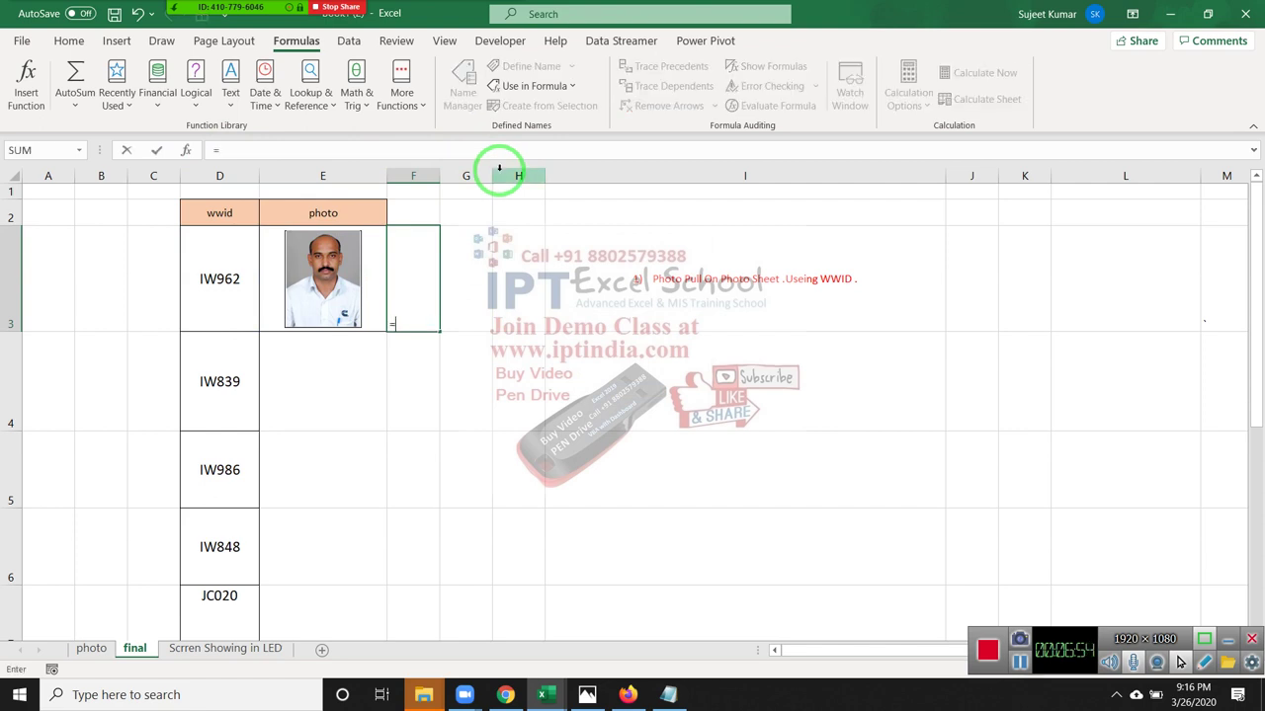
type("mat")
key("Tab")
key("Left")
key("Left")
type(",")
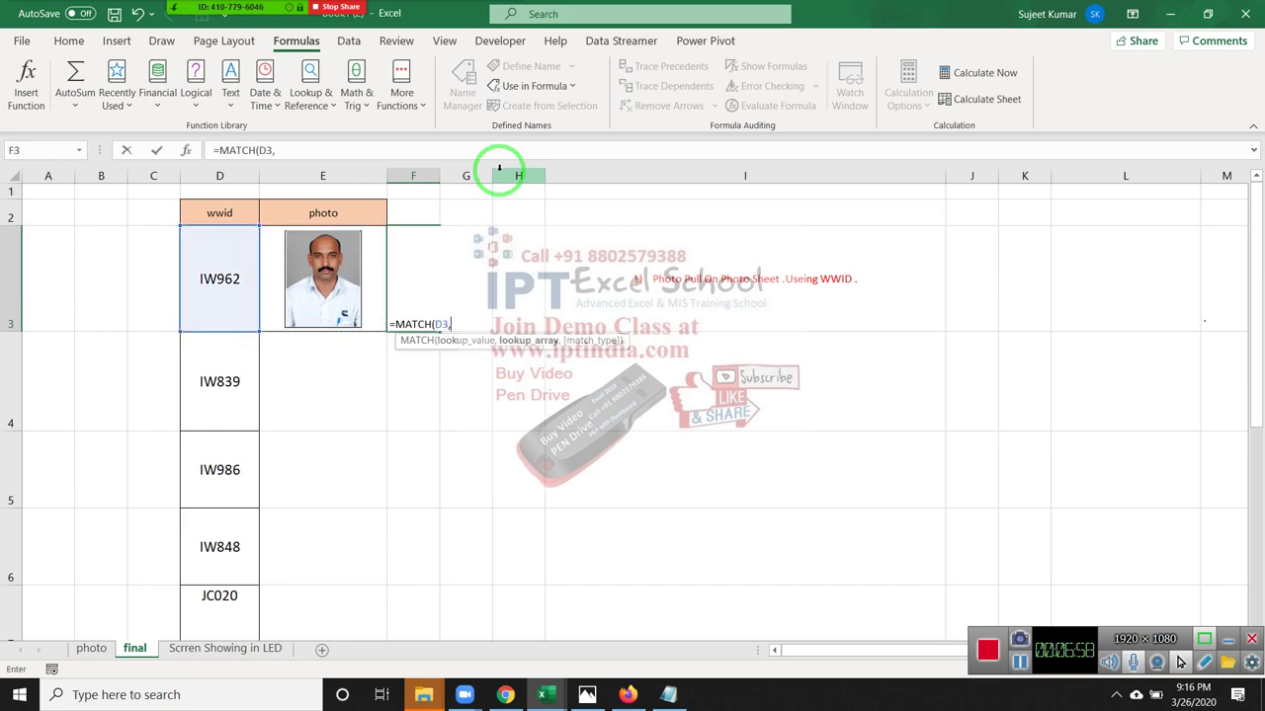
left_click(103, 649)
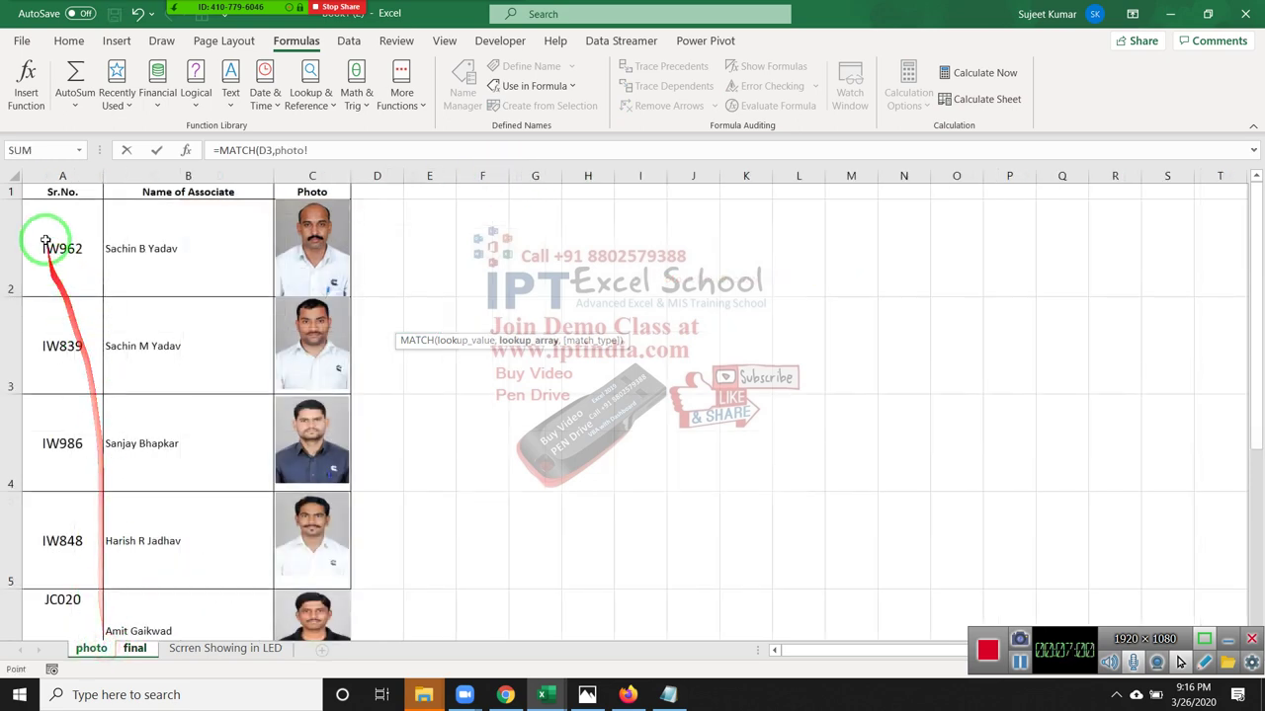
left_click(59, 175)
type(",1,")
key("BackSpace")
key("BackSpace")
key("BackSpace")
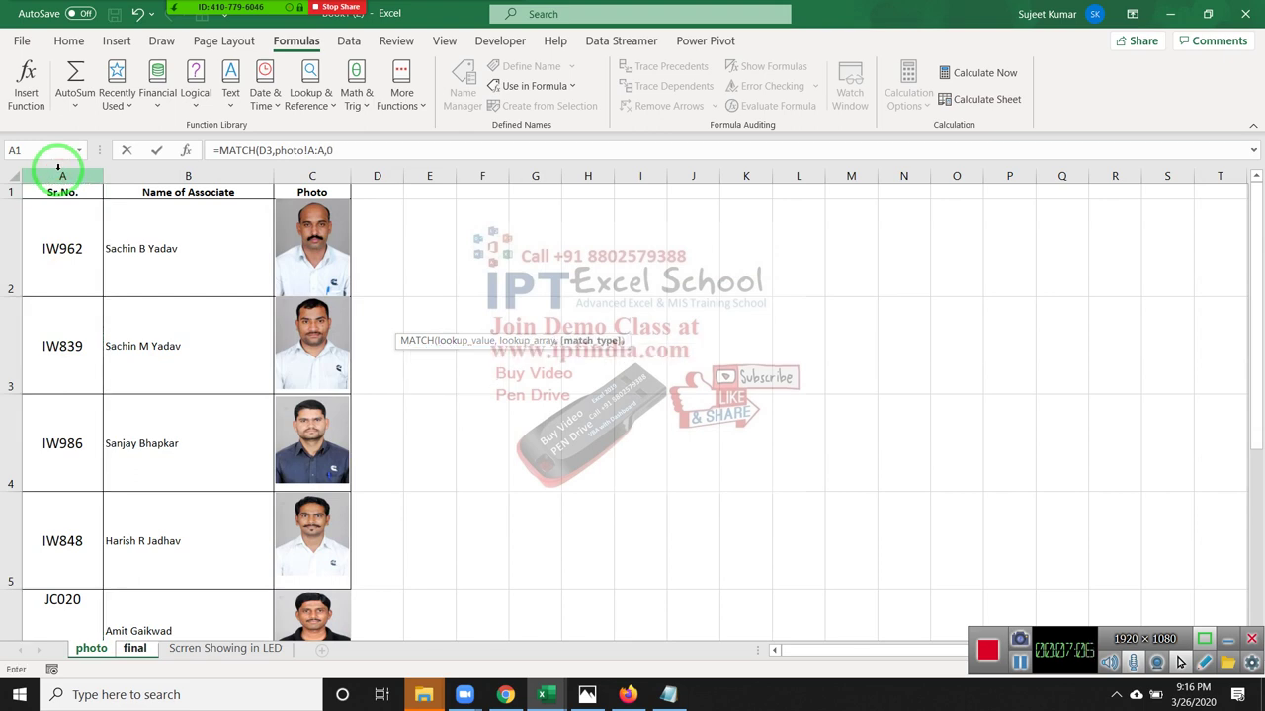
key("Return")
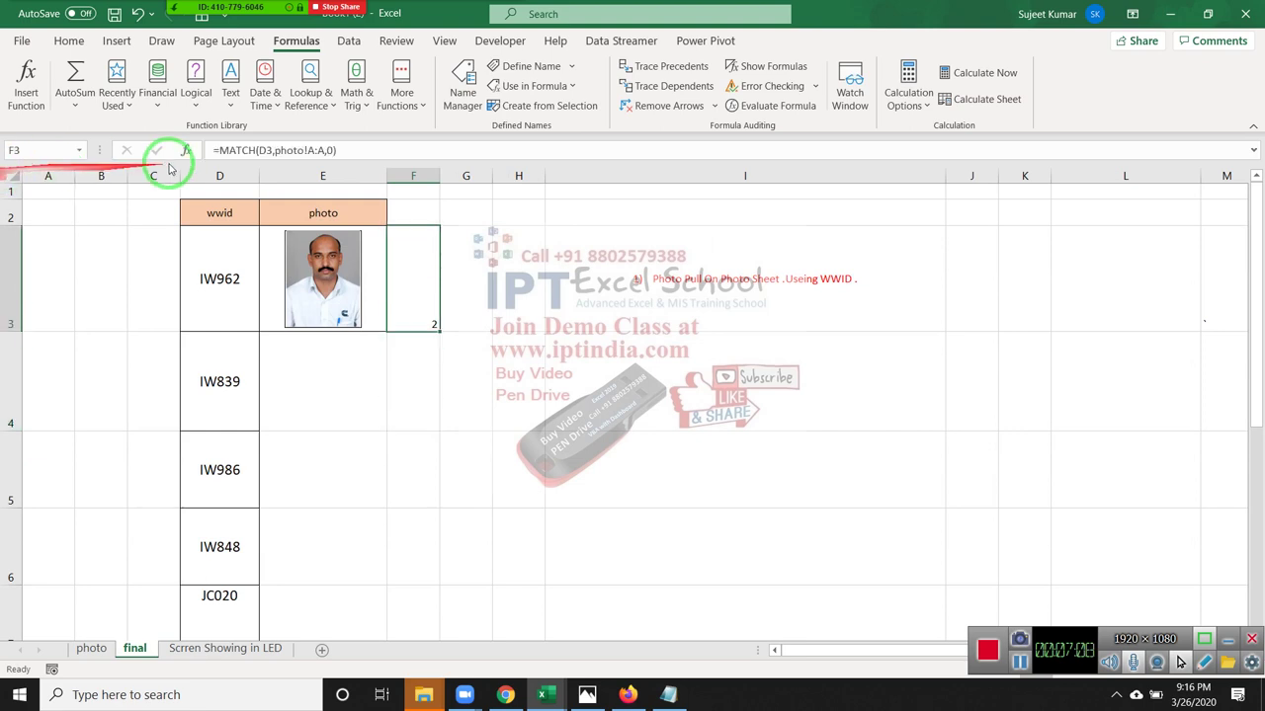
Compare the result with the photo sheet's WWIDs, keeping F3's MATCH formula unchanged
left_click_drag(214, 163, 187, 251)
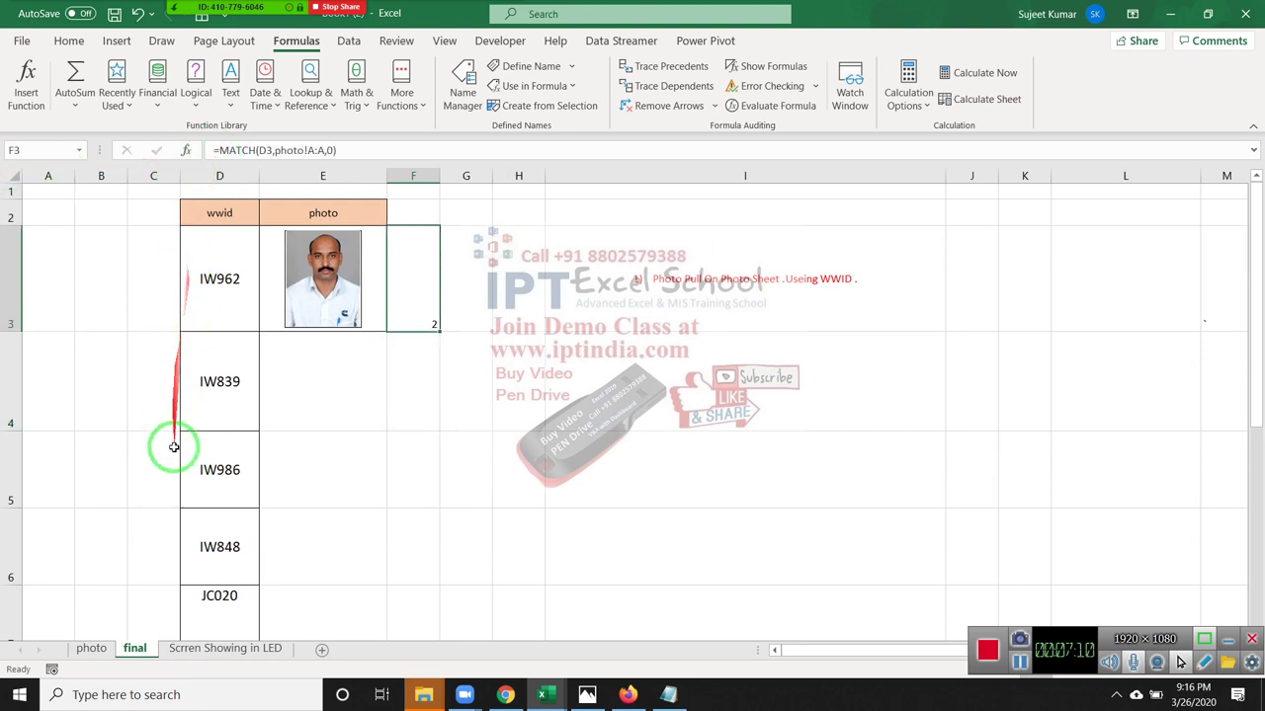
left_click(96, 649)
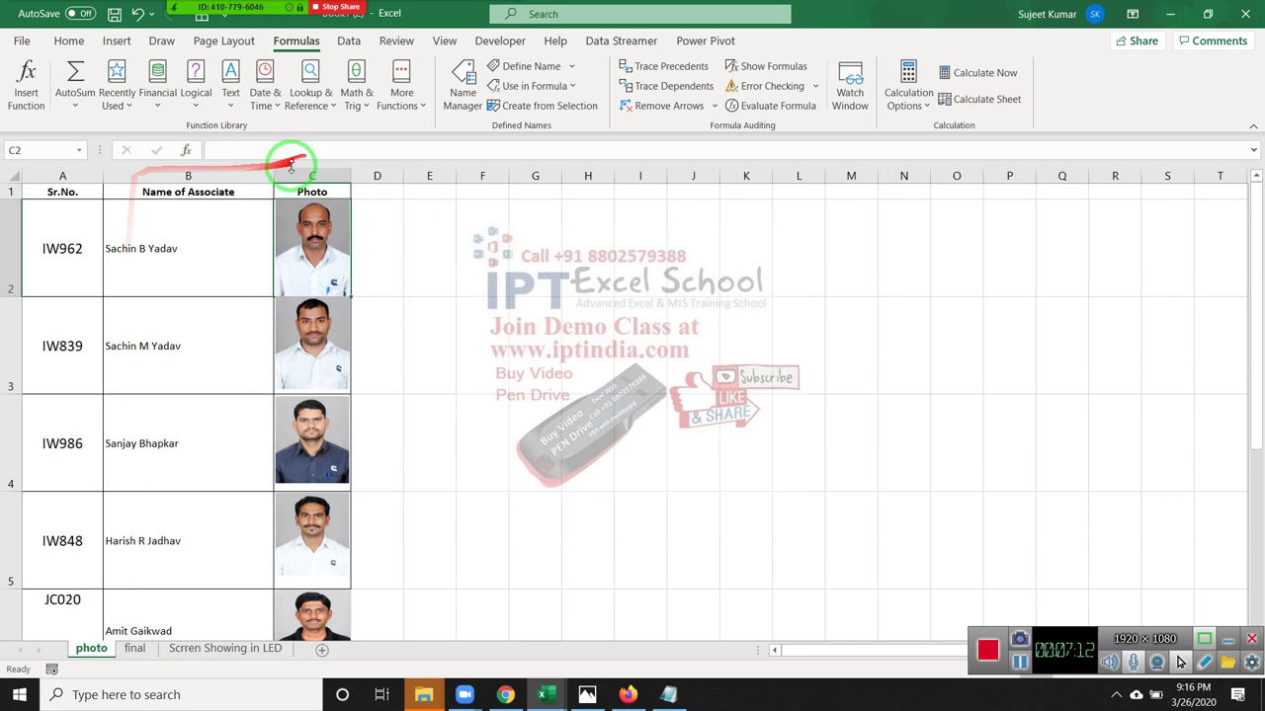
left_click(136, 649)
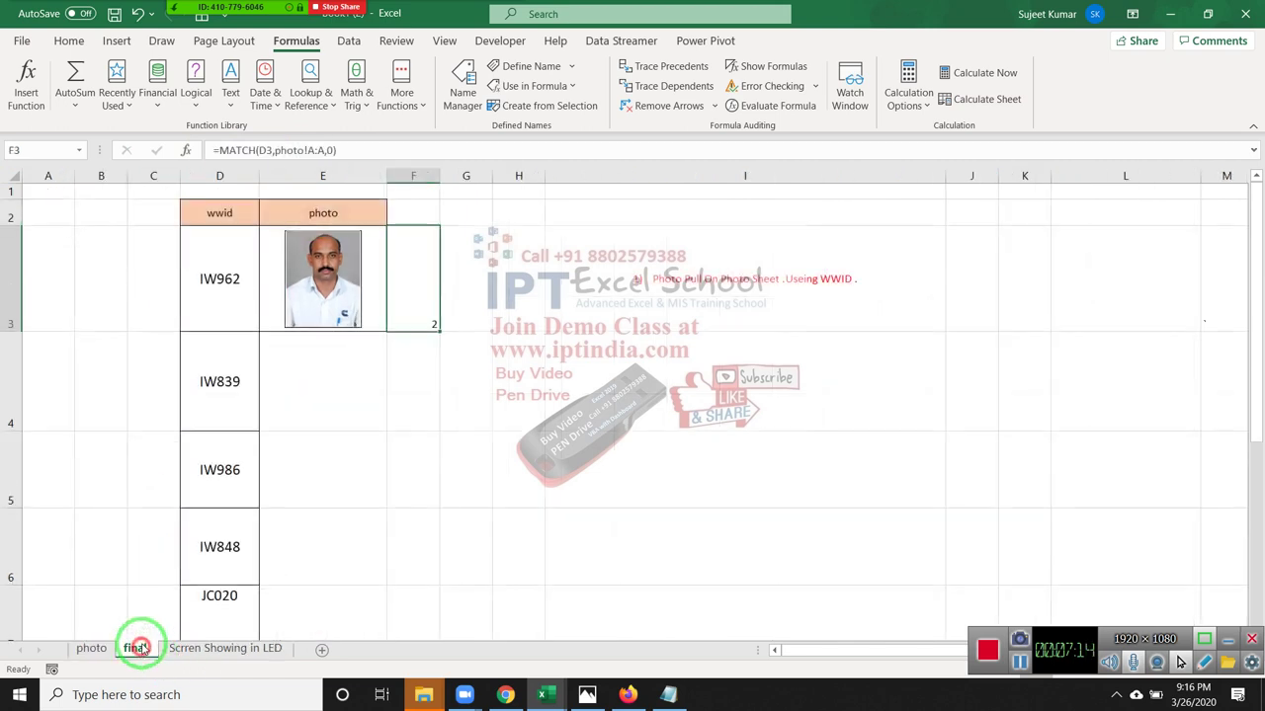
left_click(219, 150)
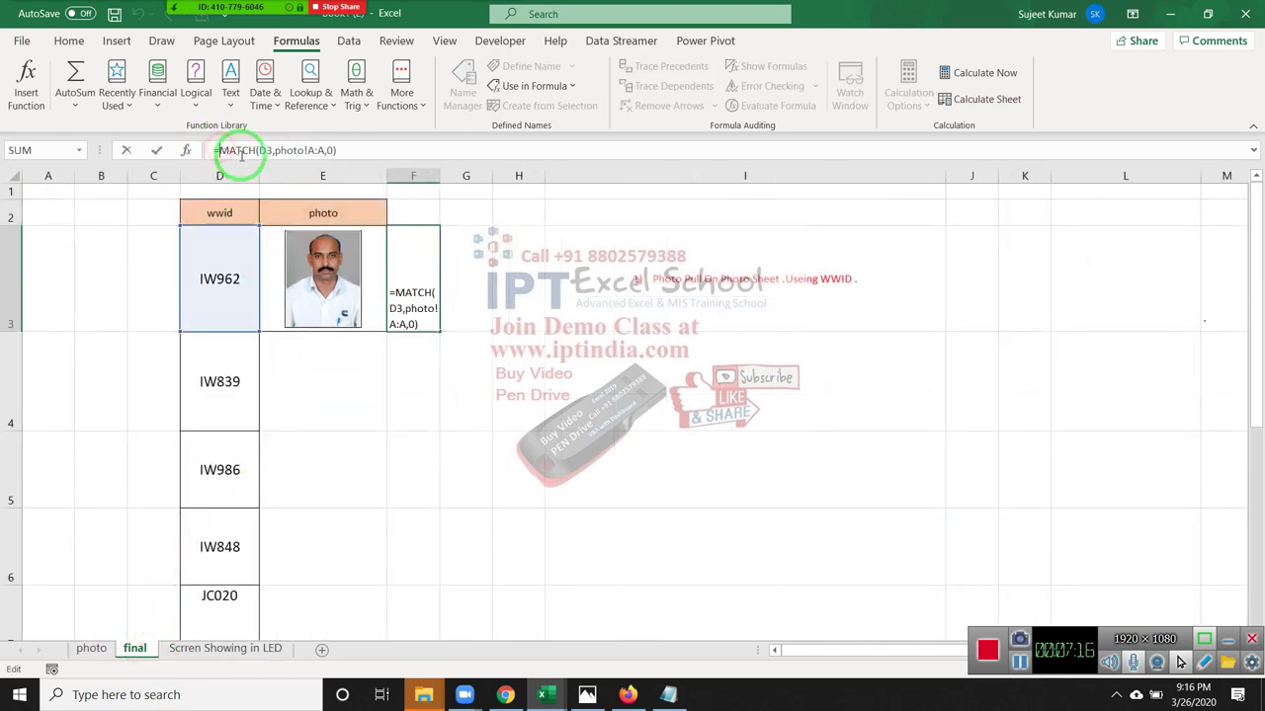
type("\"C")
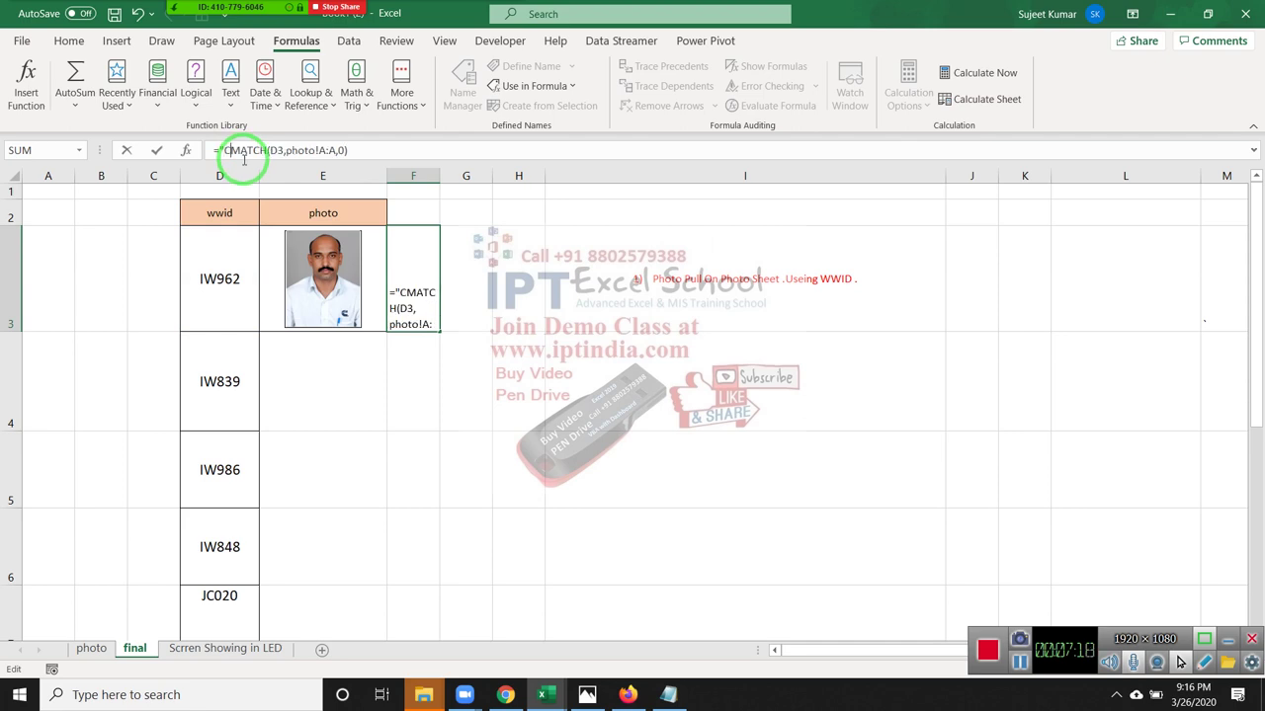
key("BackSpace")
key("BackSpace")
key("ctrl+Return")
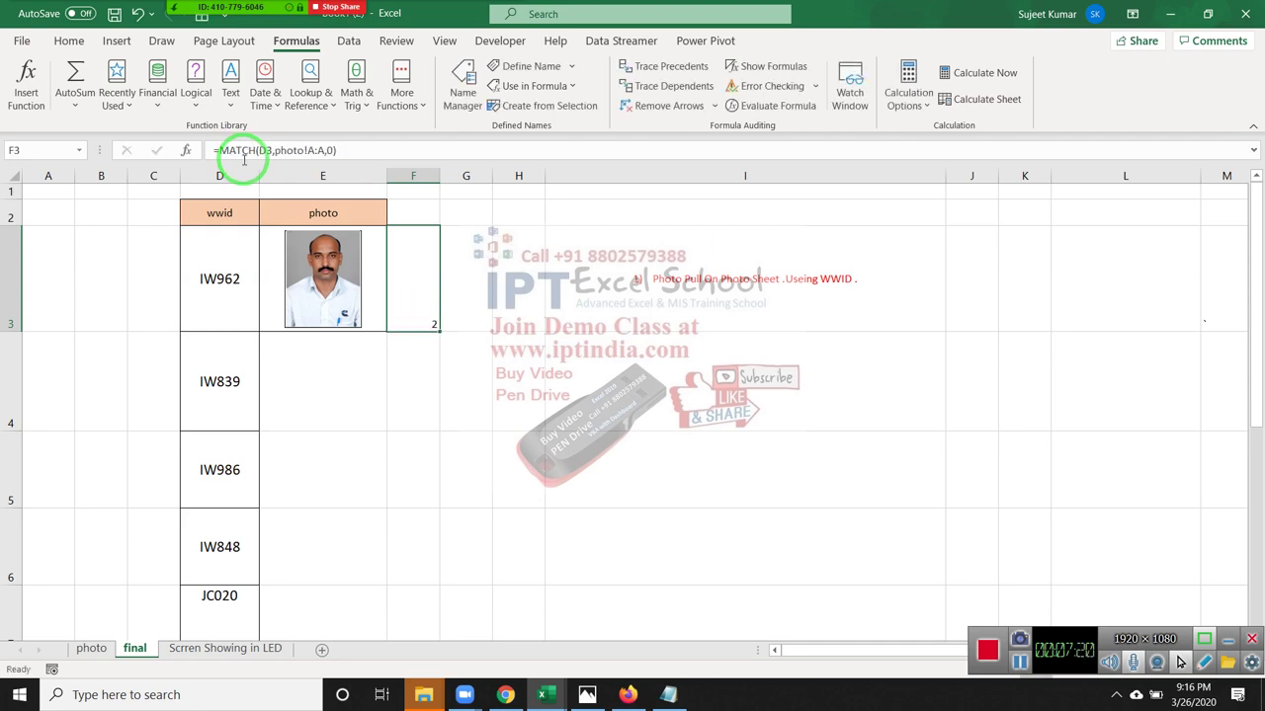
Prefix F3's formula with "photo!C"& so it returns photo!C2, and copy its text
left_click(427, 371)
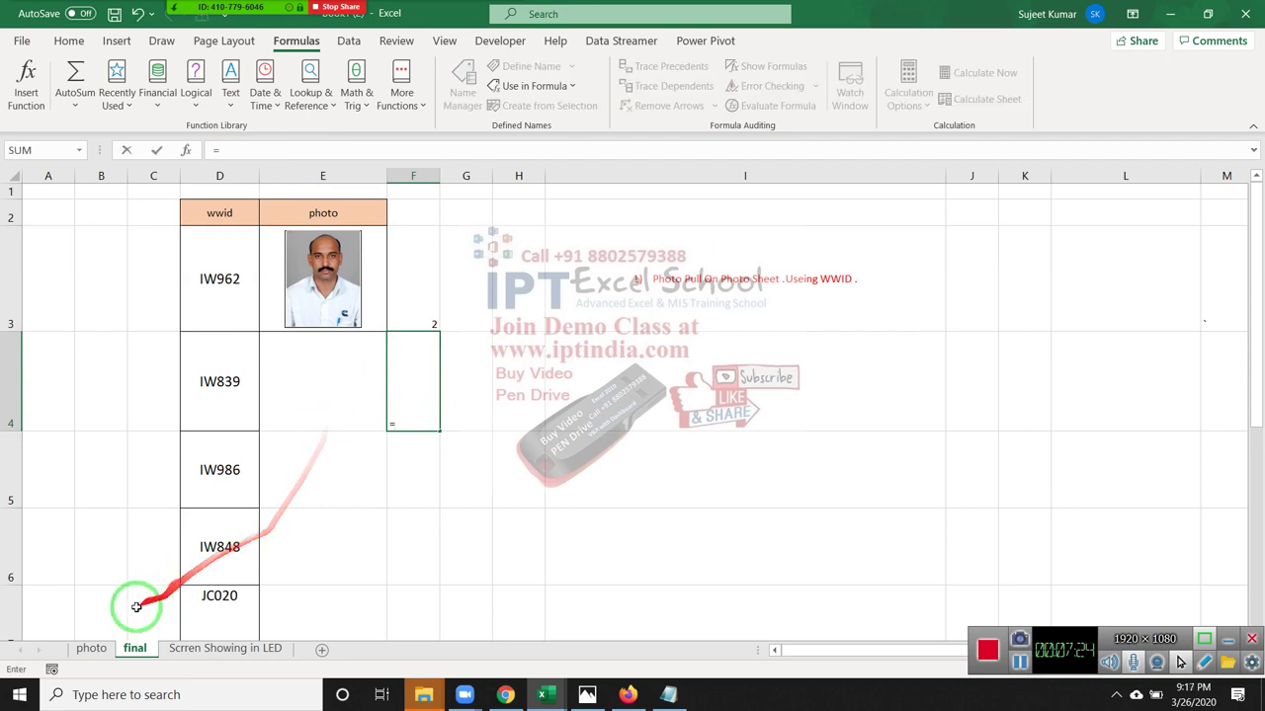
left_click(411, 317)
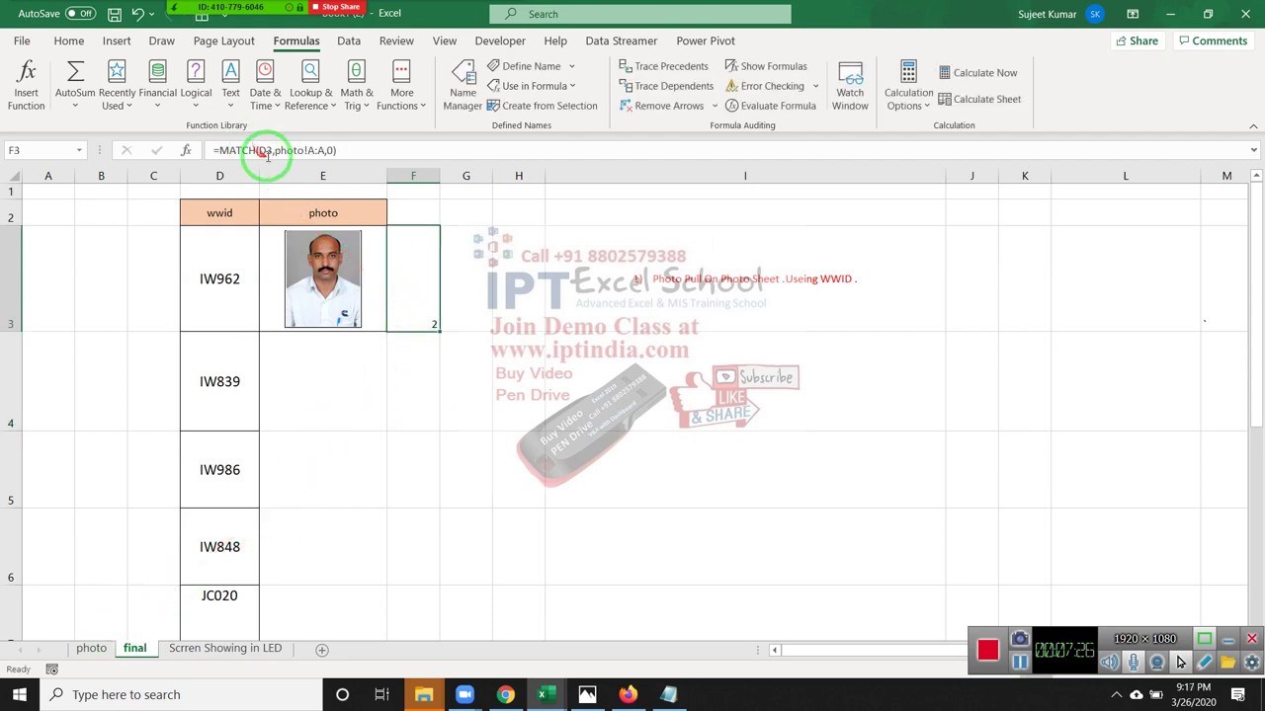
left_click(277, 150)
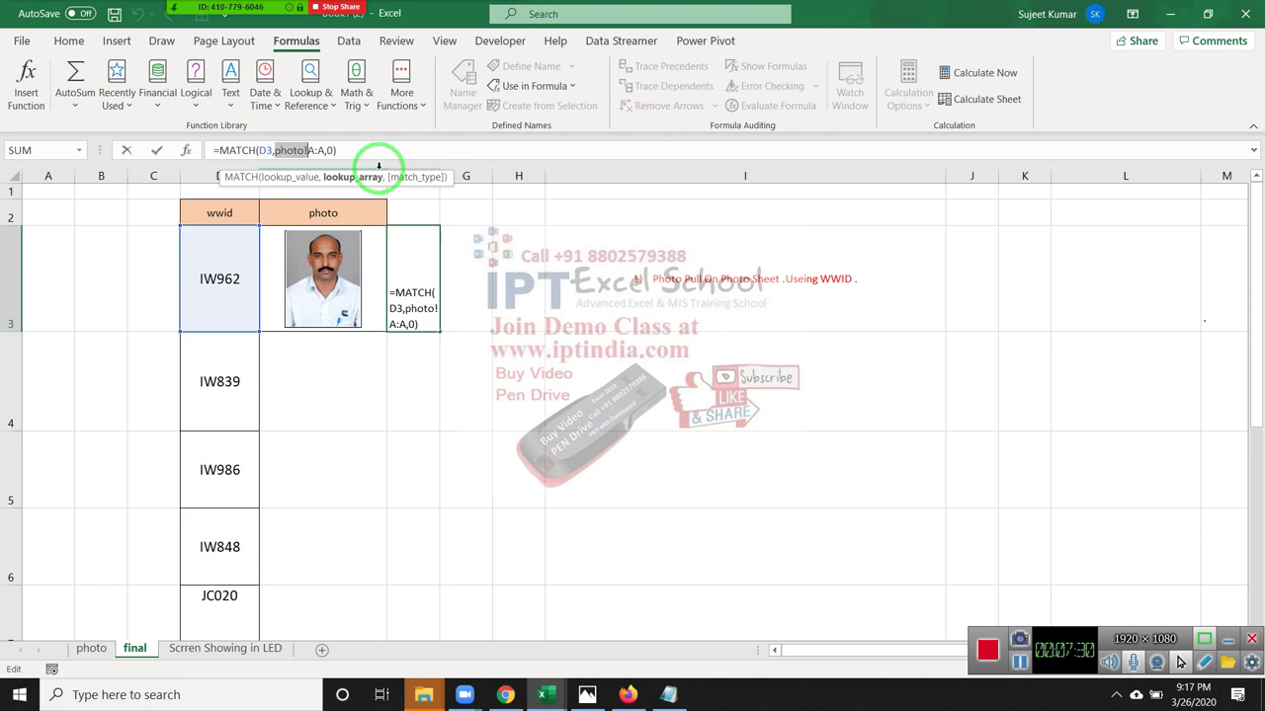
left_click(219, 151)
type("\"photo!")
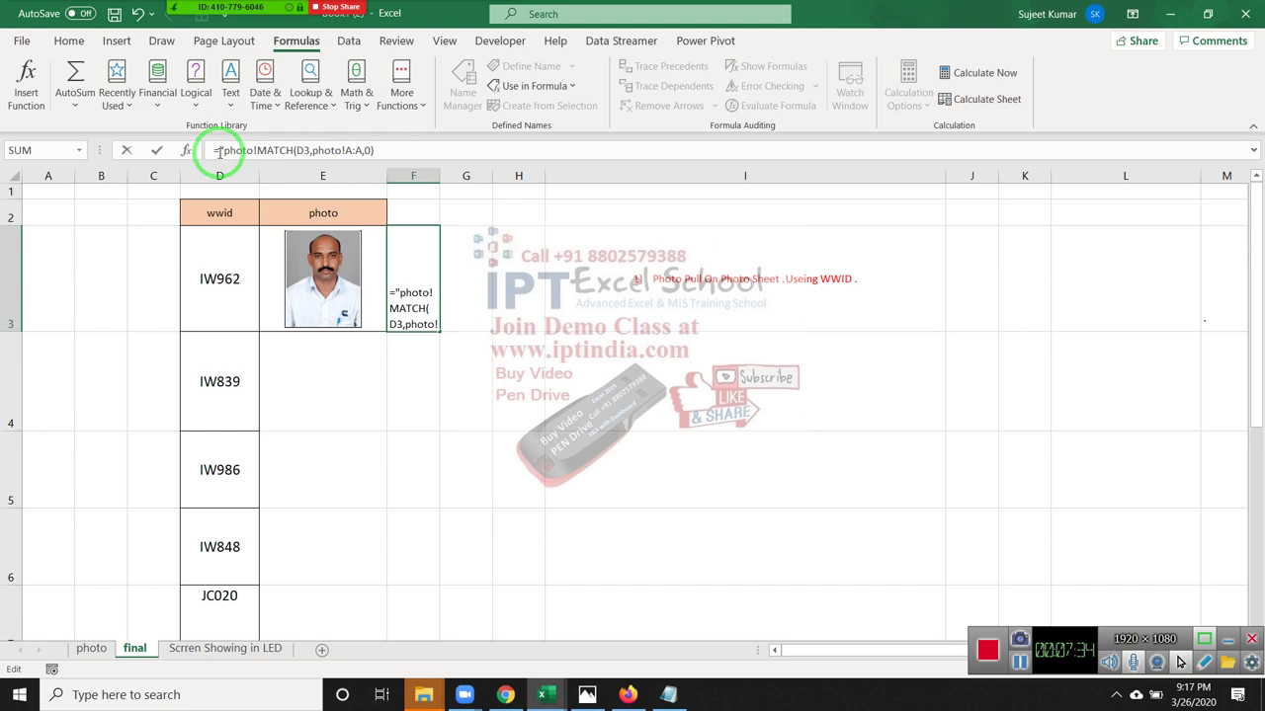
type("C\"&")
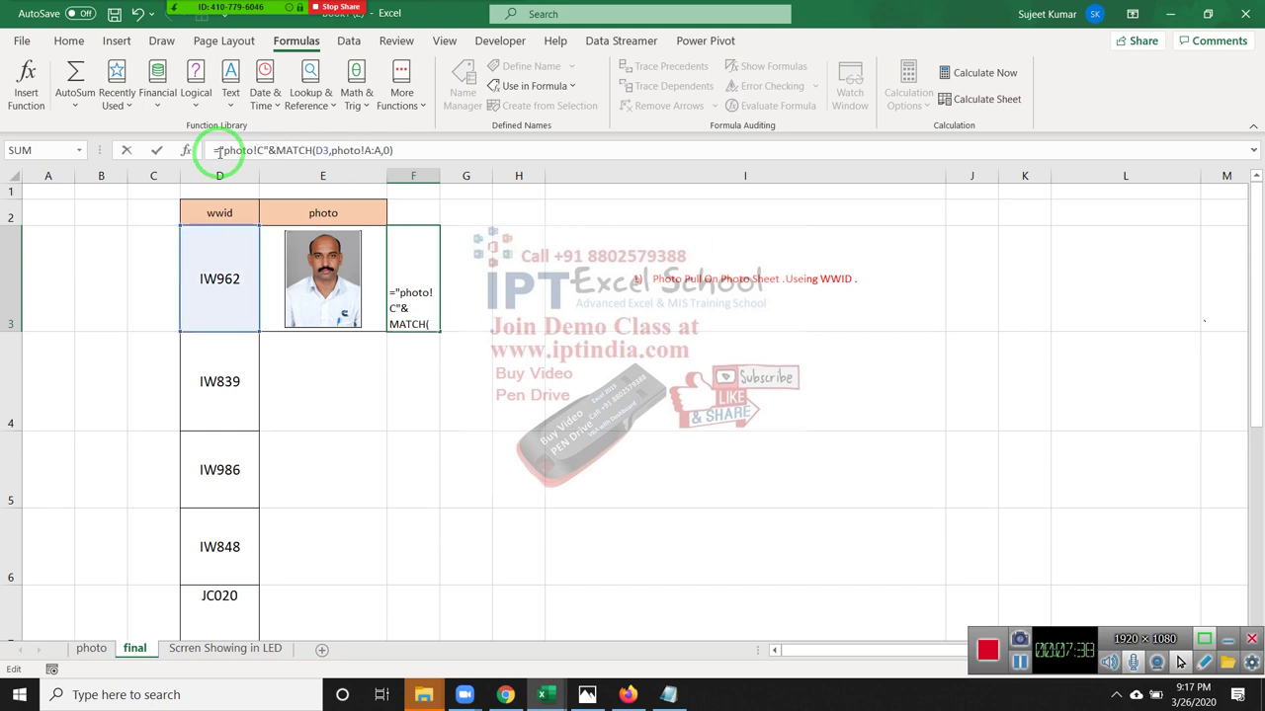
key("ctrl+Return")
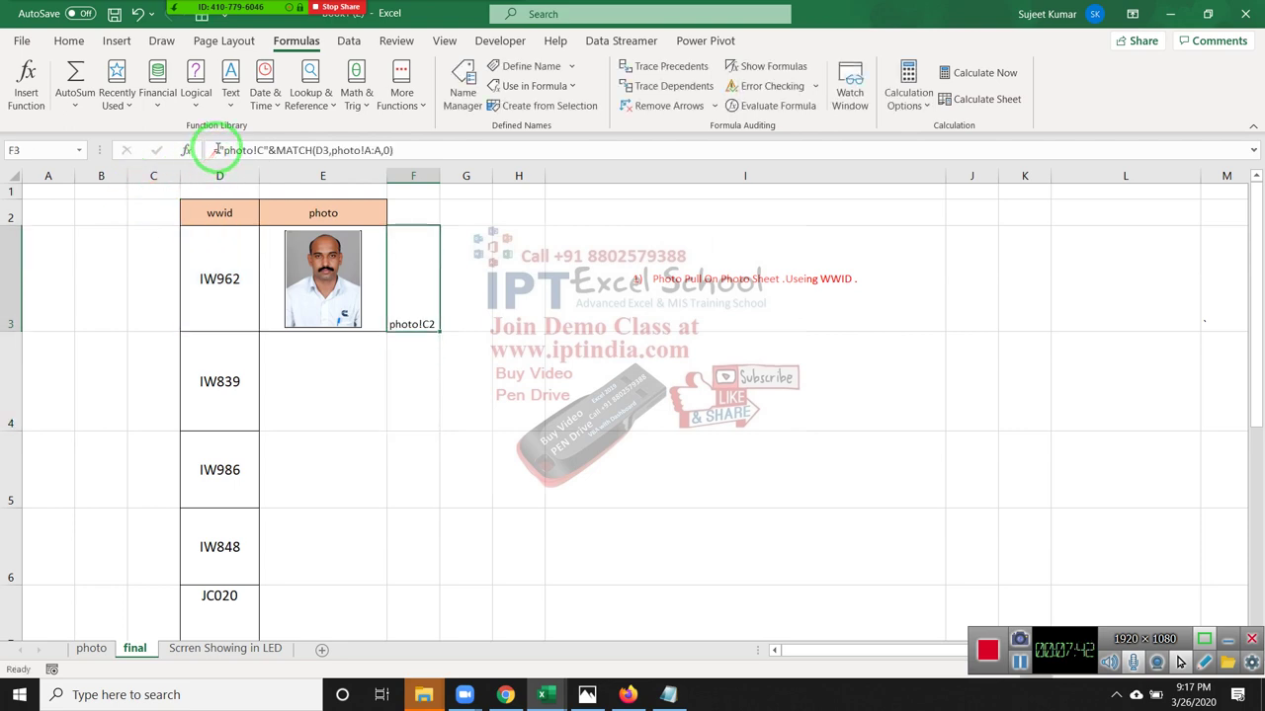
left_click_drag(220, 150, 456, 151)
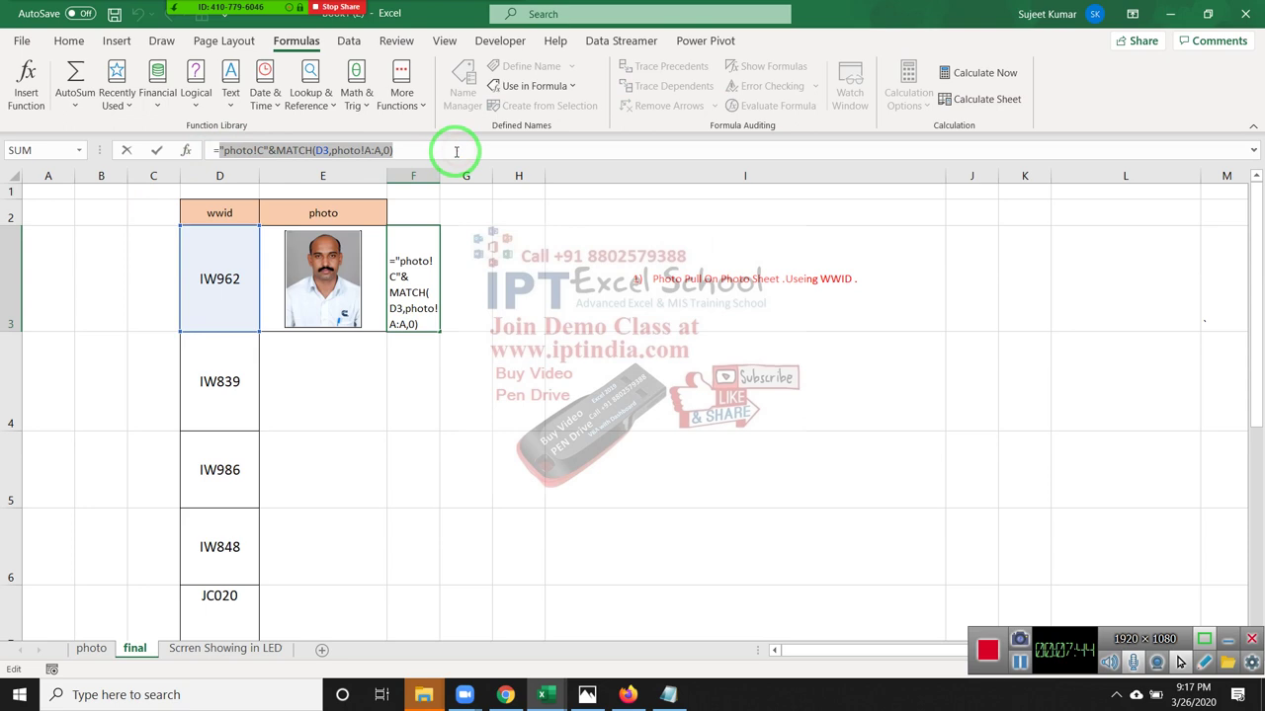
key("Escape")
key("Left")
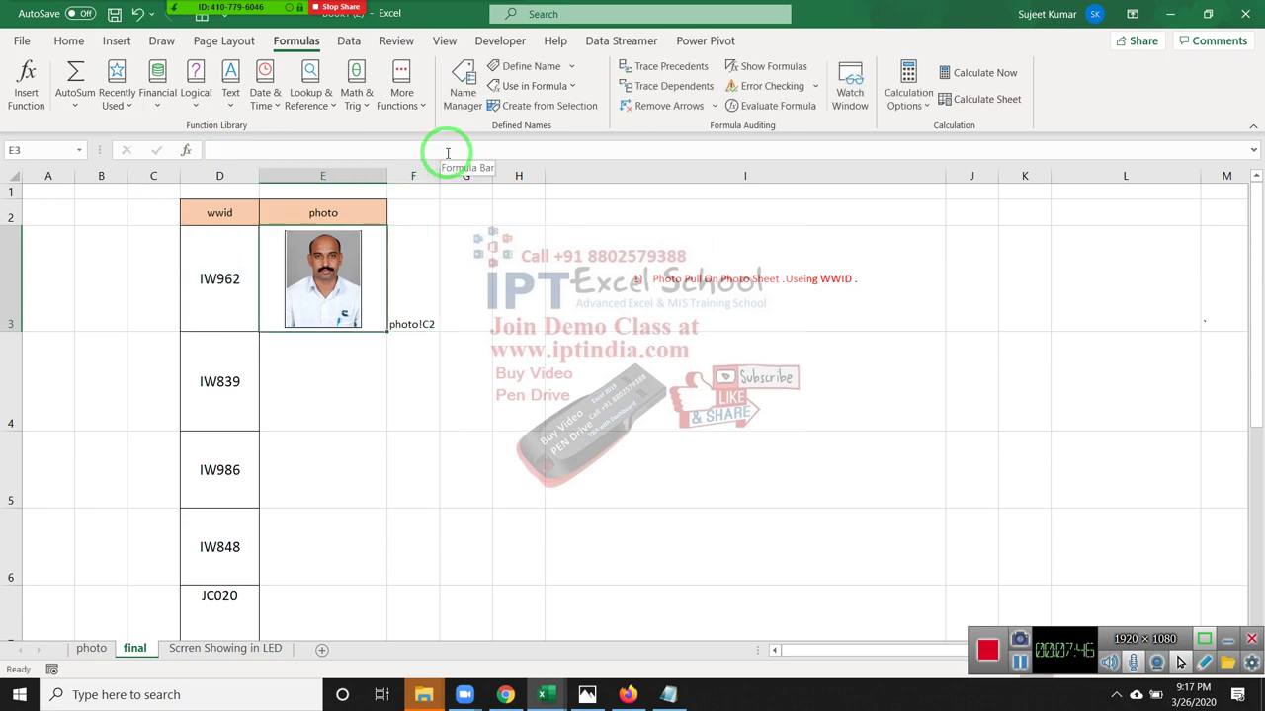
left_click(463, 81)
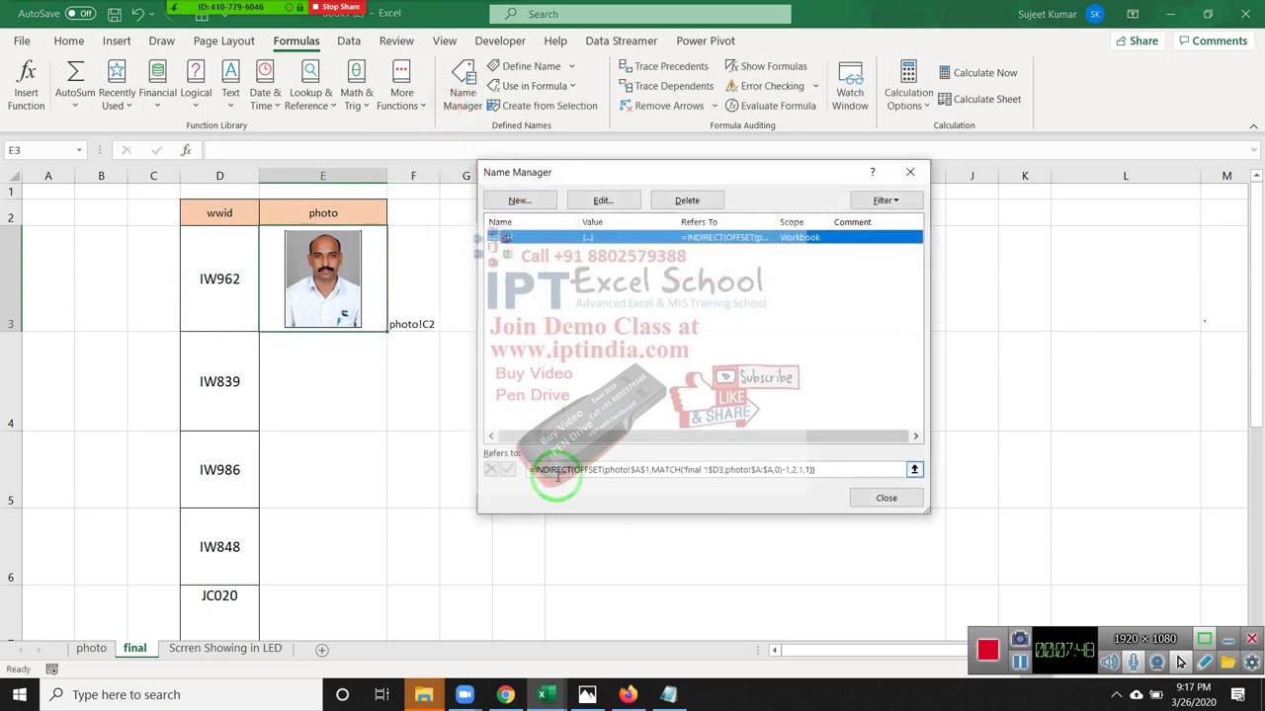
Change SH's Refers to into =INDIRECT("photo!C"&MATCH('final '!$D3,photo!$A:$A,0))
left_click(578, 470)
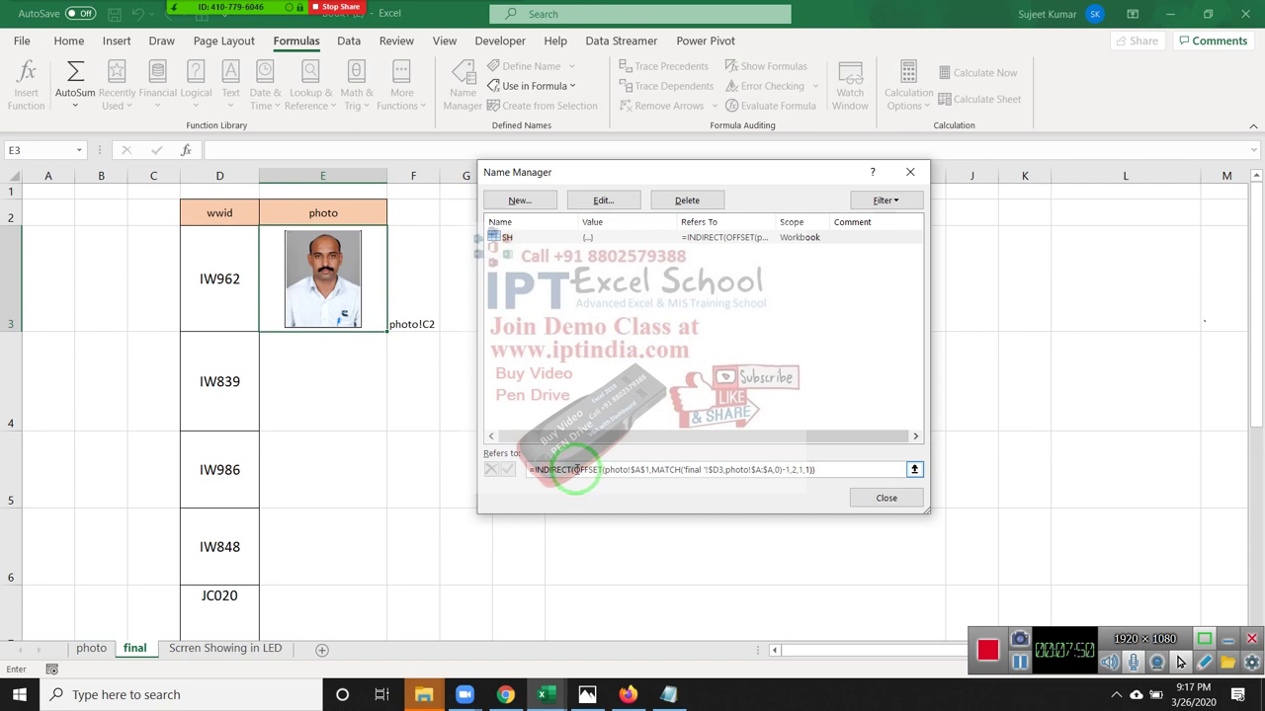
left_click(808, 471)
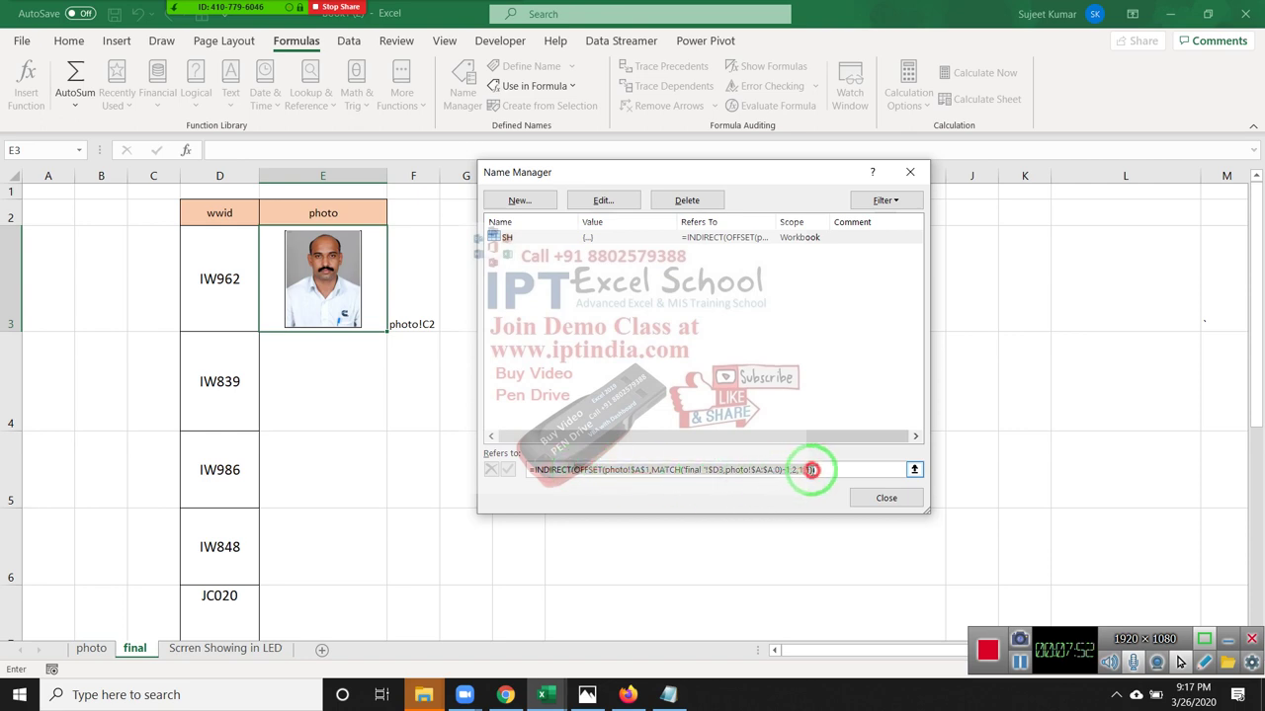
key("BackSpace")
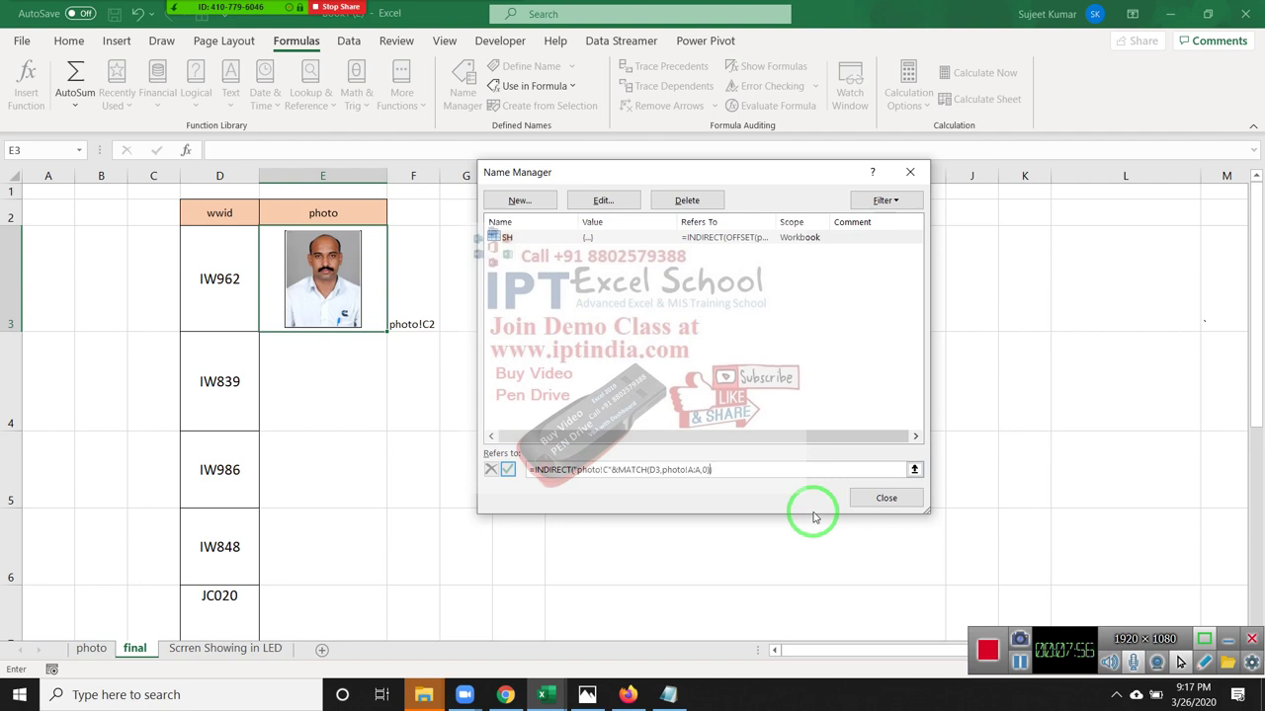
type(")")
left_click(655, 470)
left_click_drag(650, 471, 675, 474)
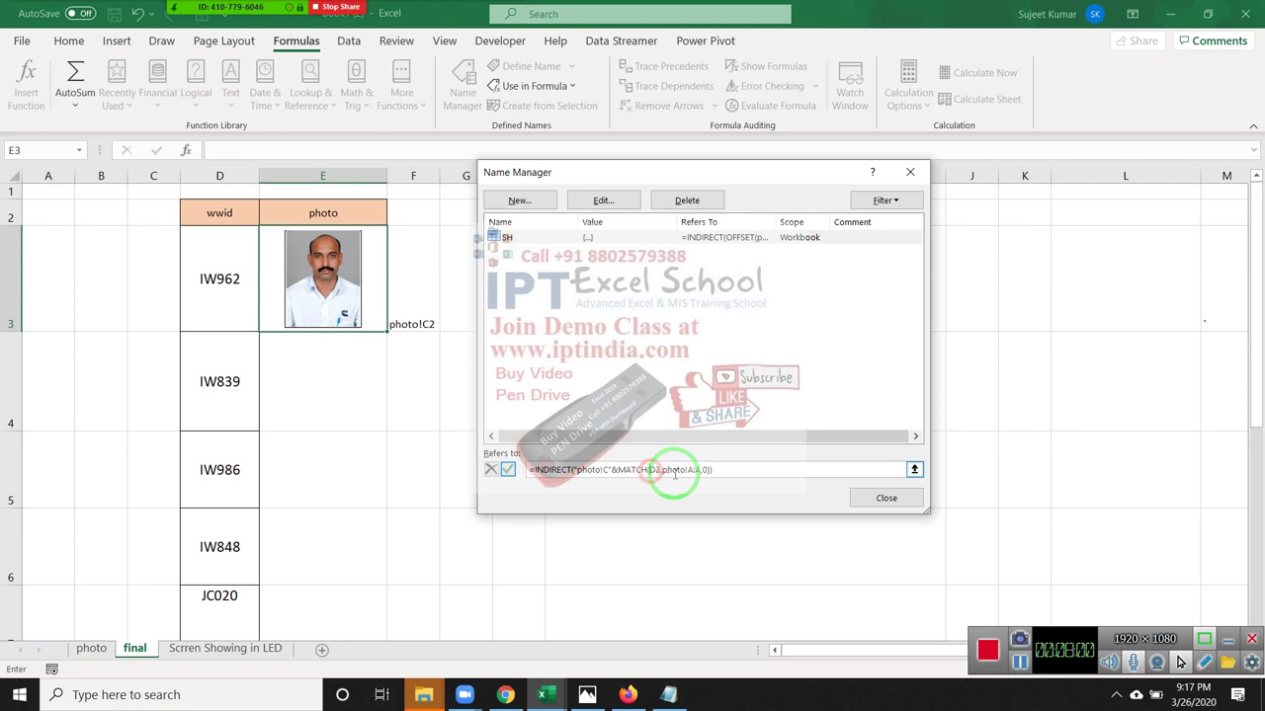
left_click_drag(675, 471, 702, 471)
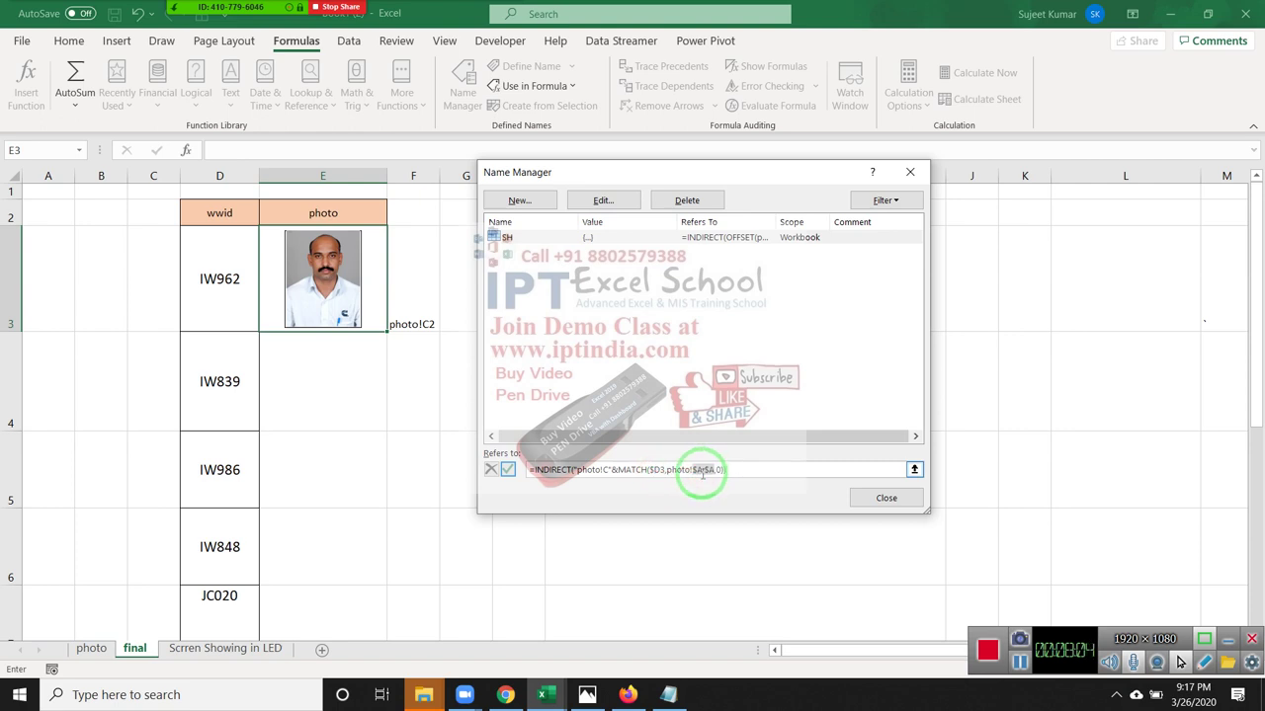
left_click(740, 468)
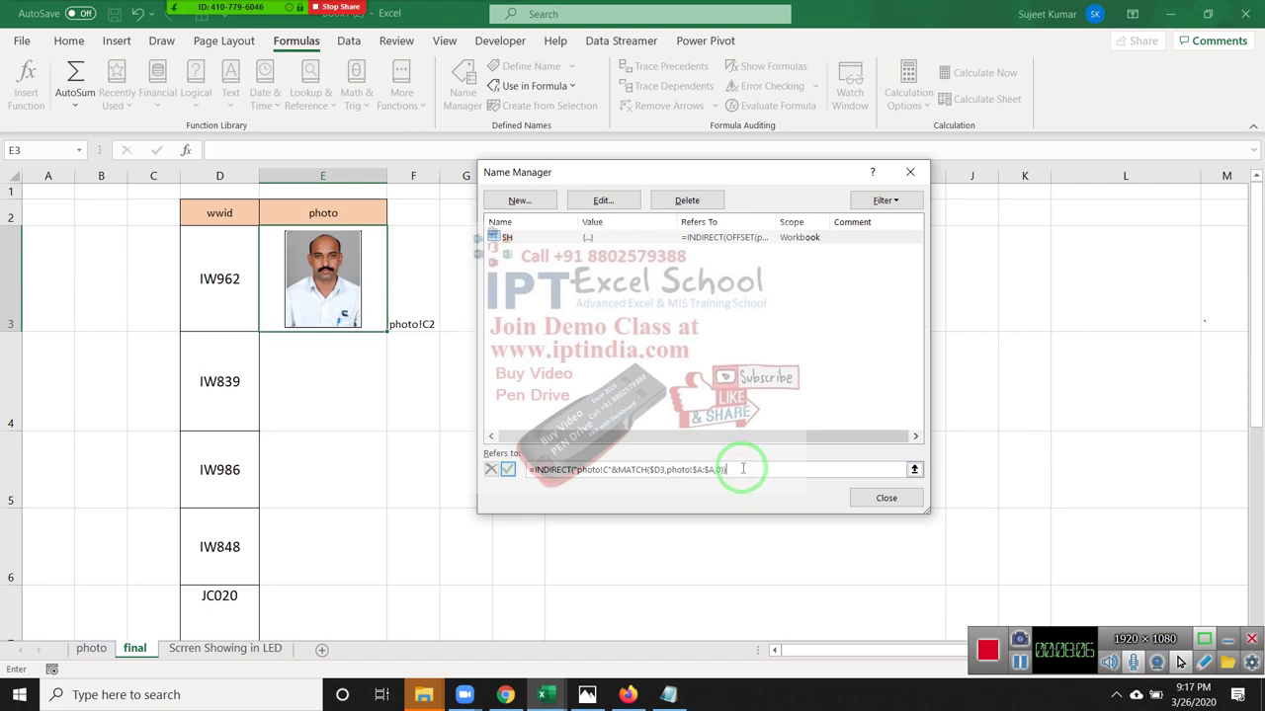
left_click(508, 470)
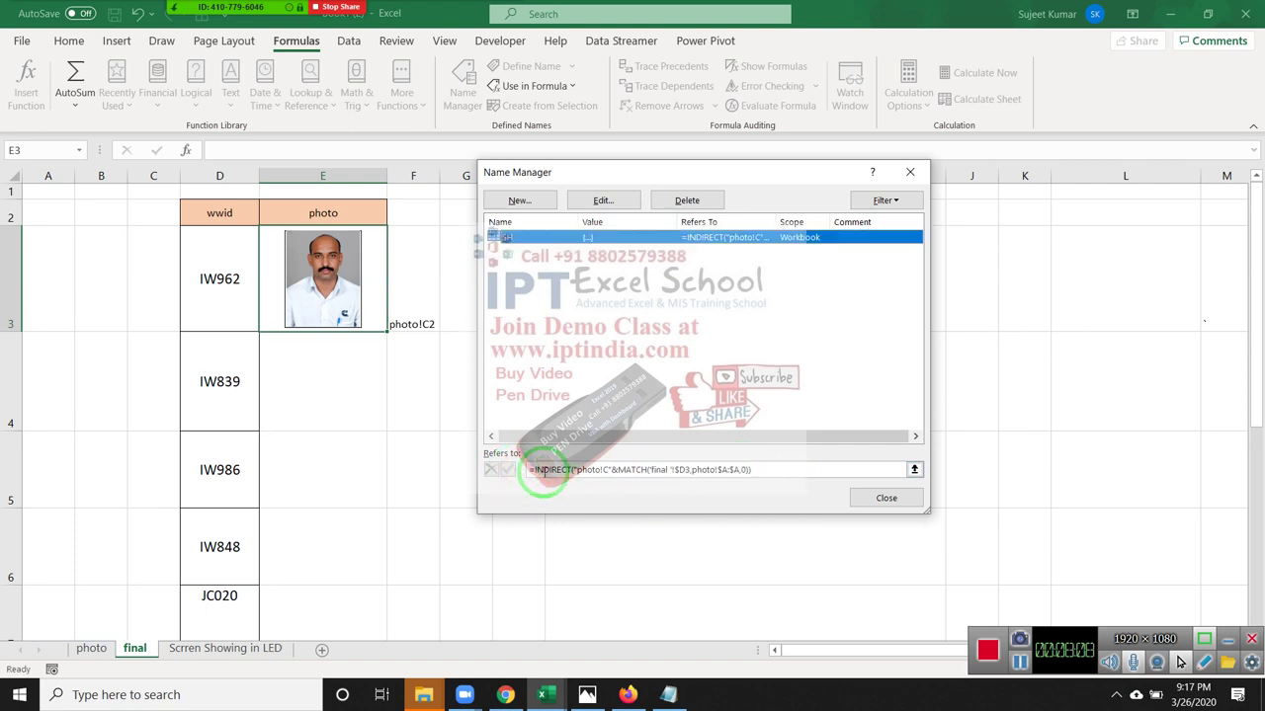
left_click(864, 497)
left_click(329, 286)
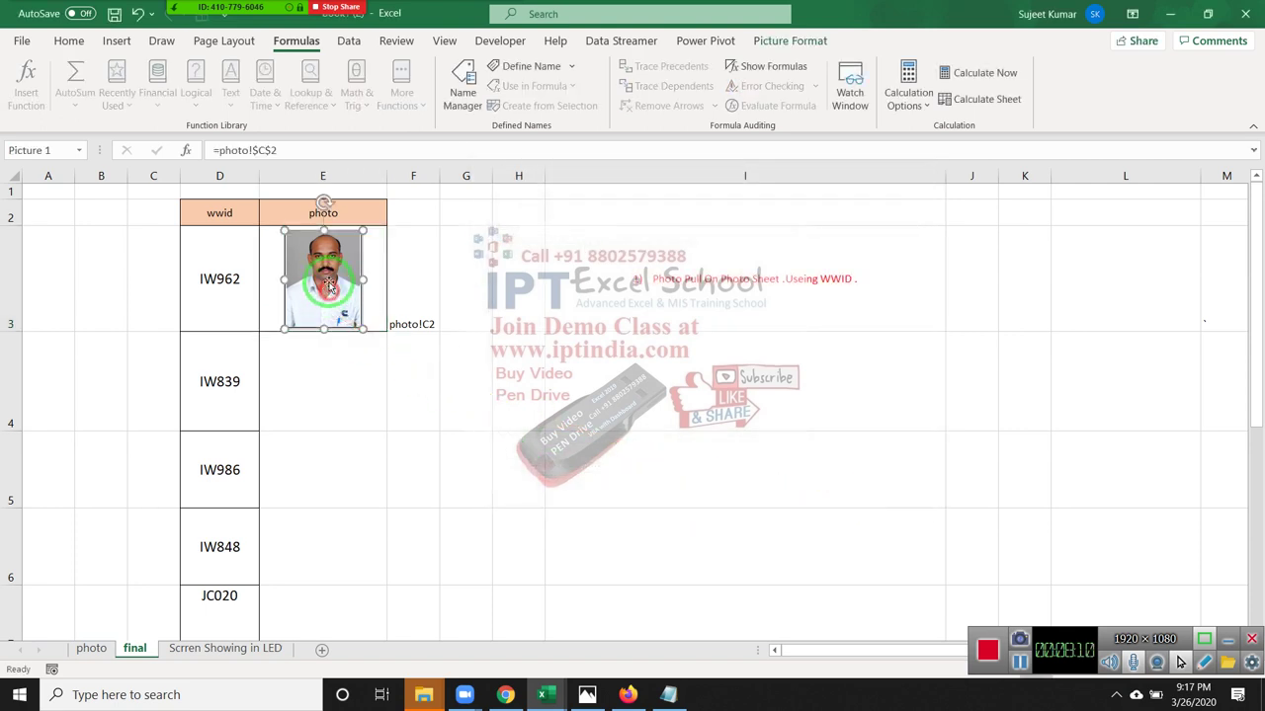
left_click_drag(218, 150, 339, 151)
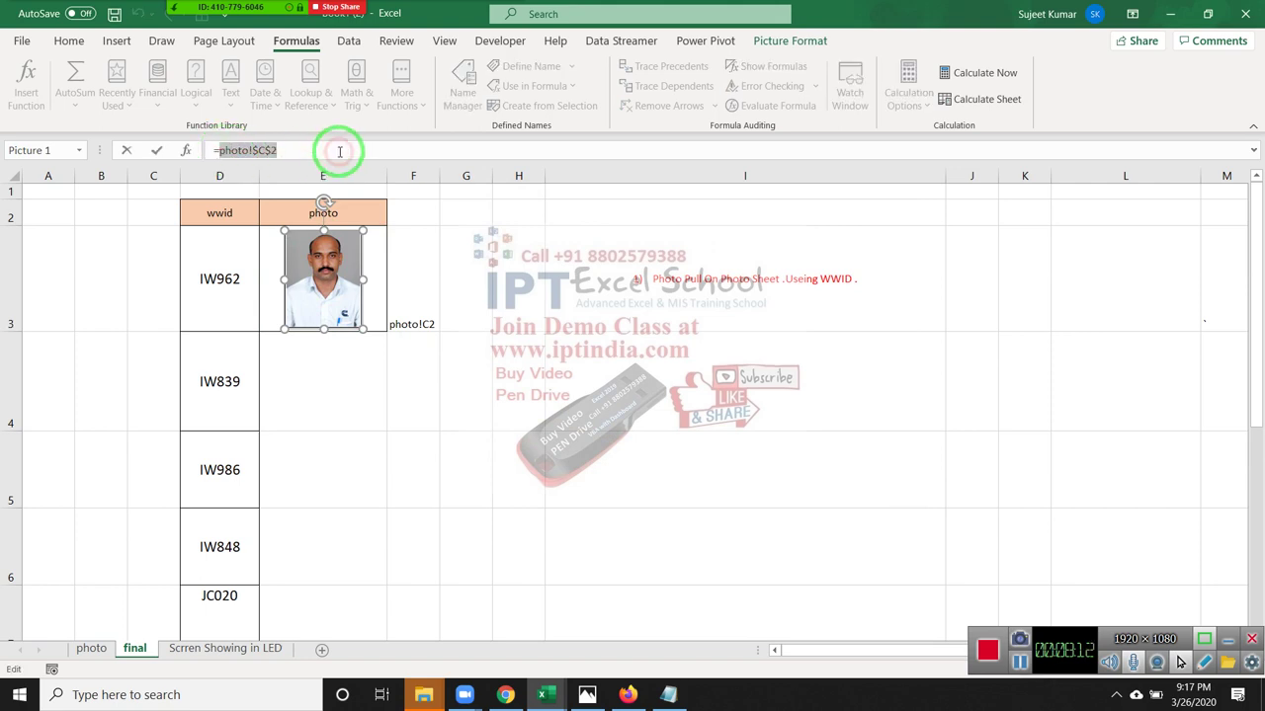
type("SH")
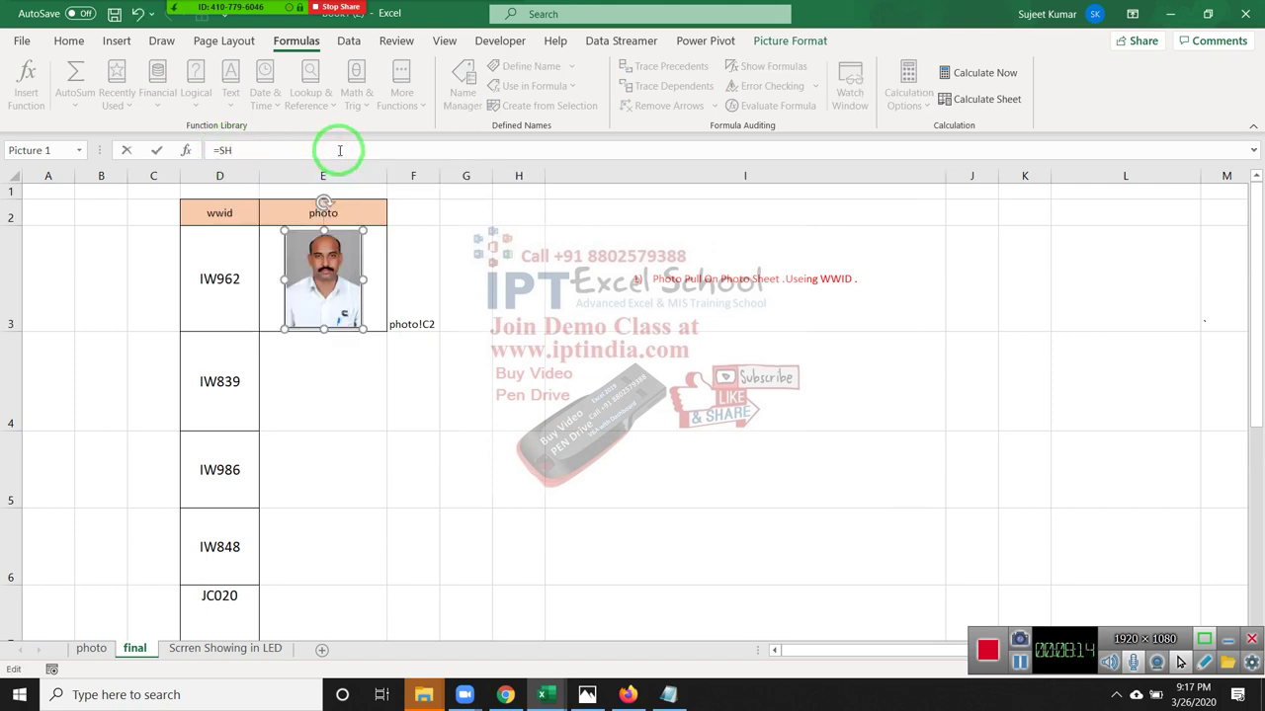
key("Return")
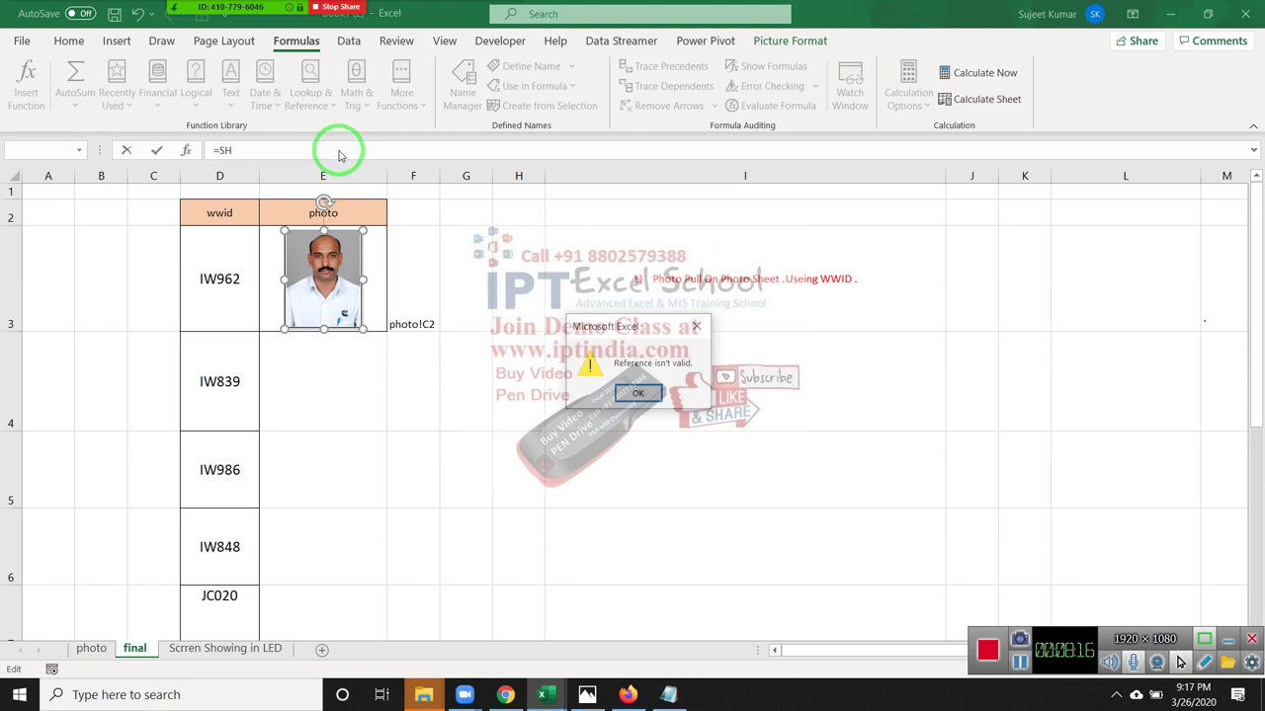
key("Return")
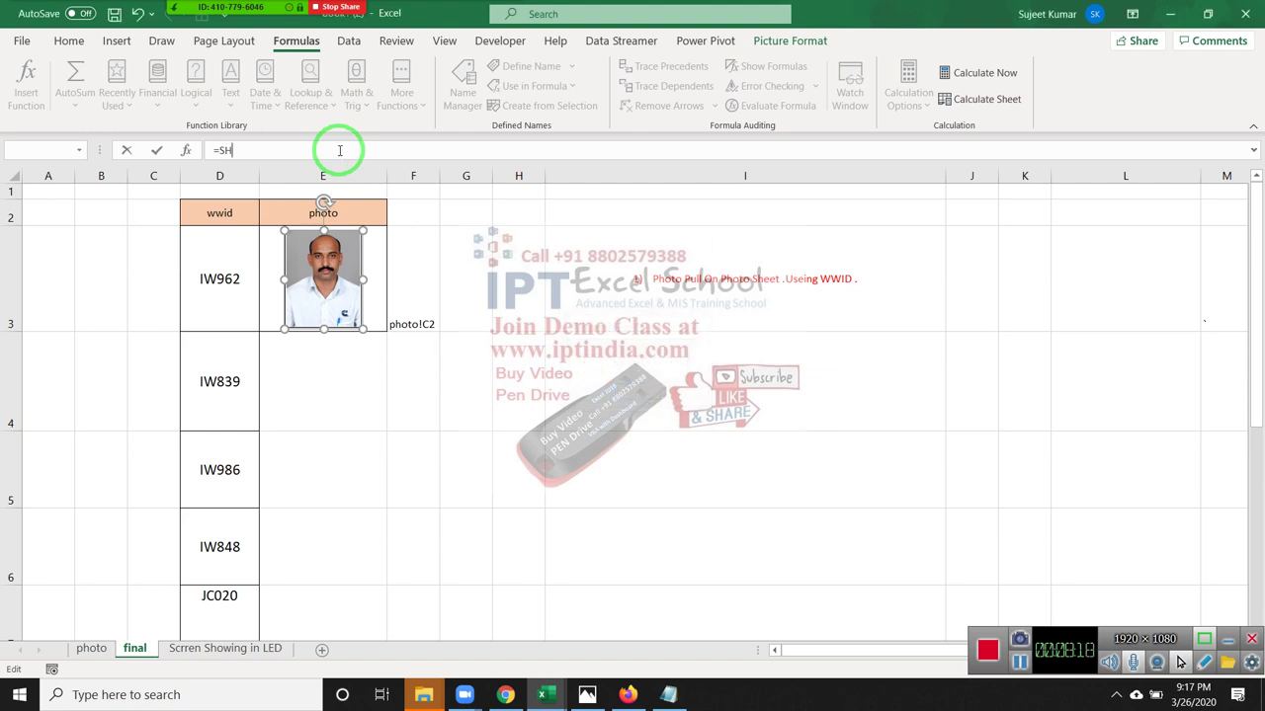
key("Escape")
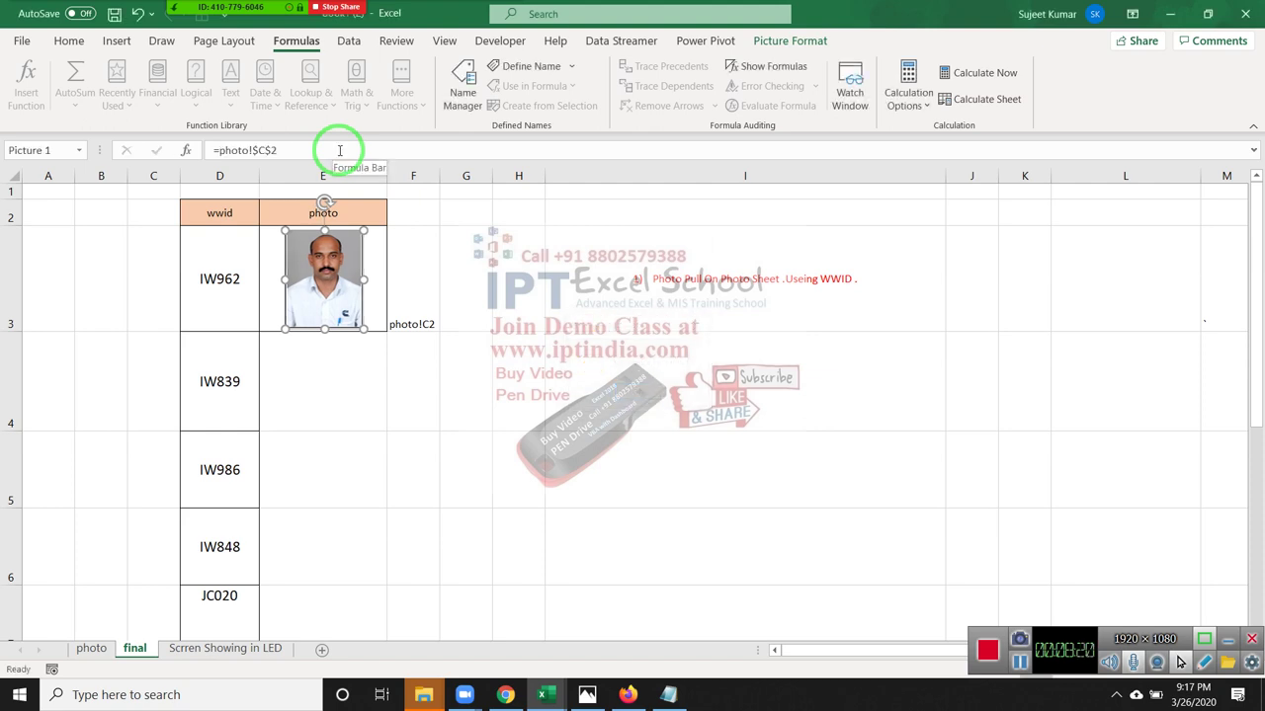
Enter =INDIRECT(F3) in F4, which shows 5
left_click(397, 364)
type("=ind")
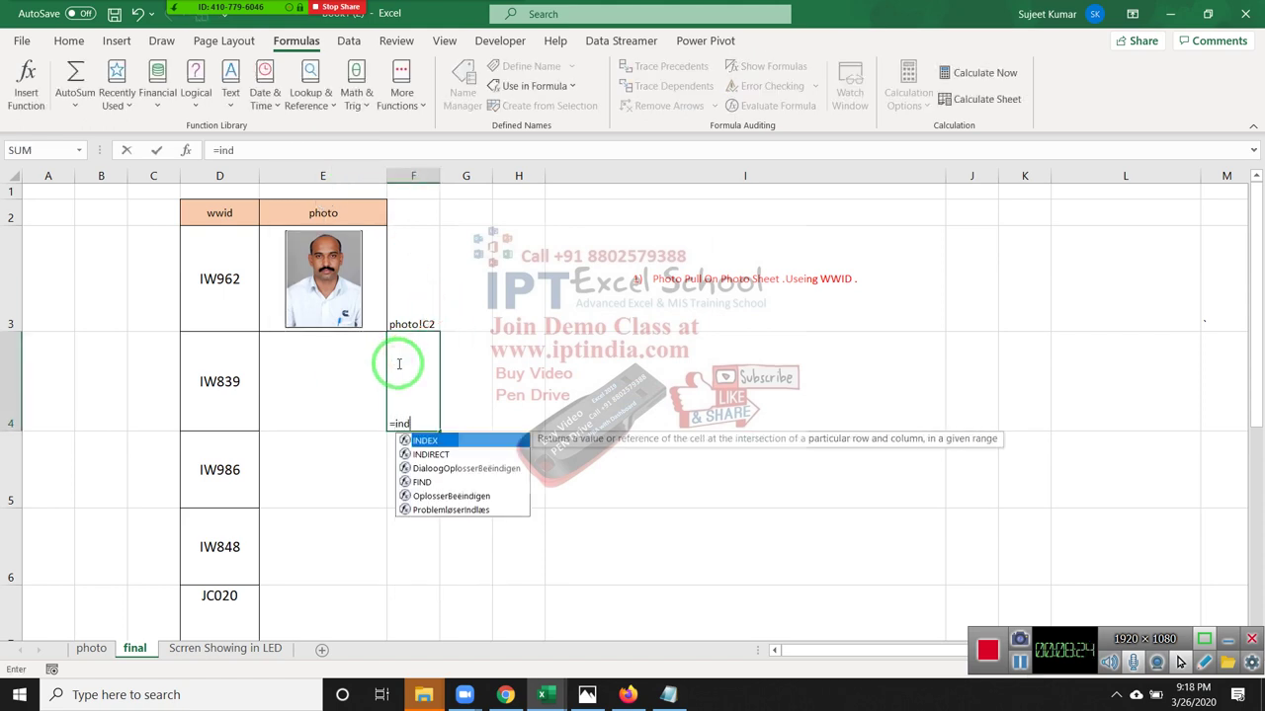
key("Tab")
key("BackSpace")
key("BackSpace")
key("BackSpace")
key("Down")
key("Tab")
key("Up")
key("Up")
key("Down")
type(")")
key("Return")
left_click(397, 364)
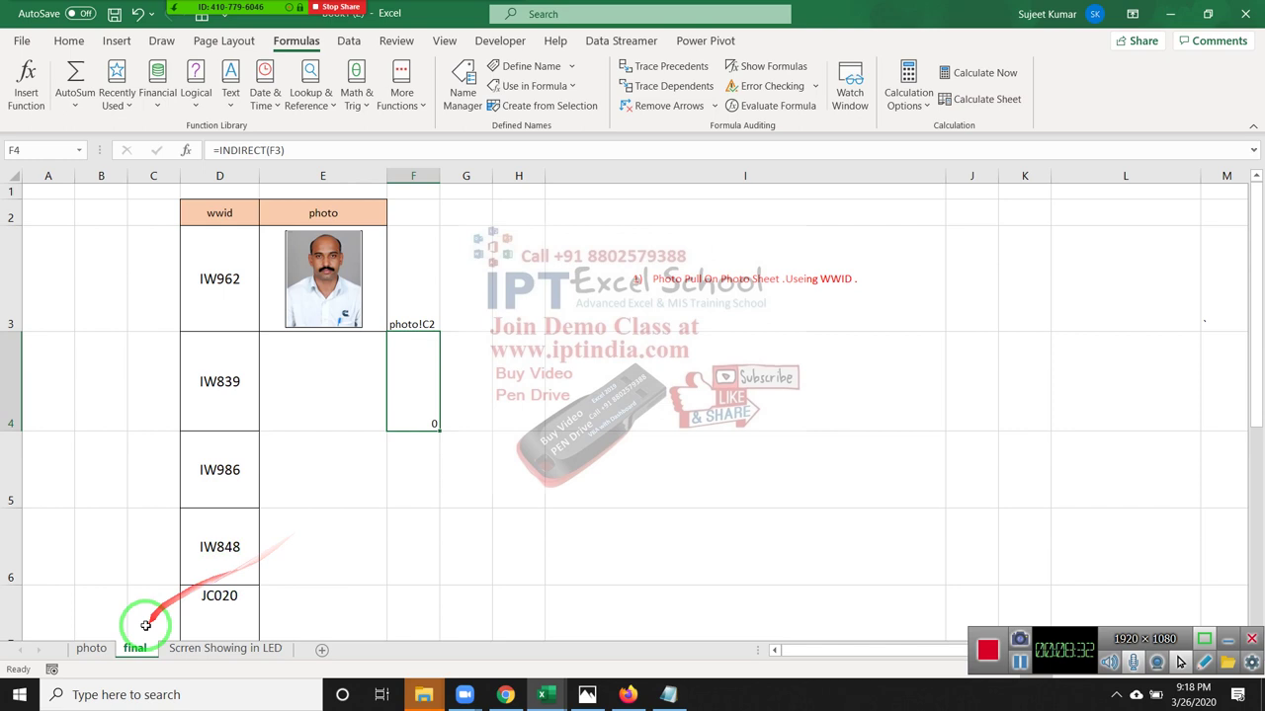
Check photo cells C2 and C3, then inspect the E3 picture's =photo!$C$2 link
left_click(98, 652)
left_click(116, 274)
key("Right")
key("Down")
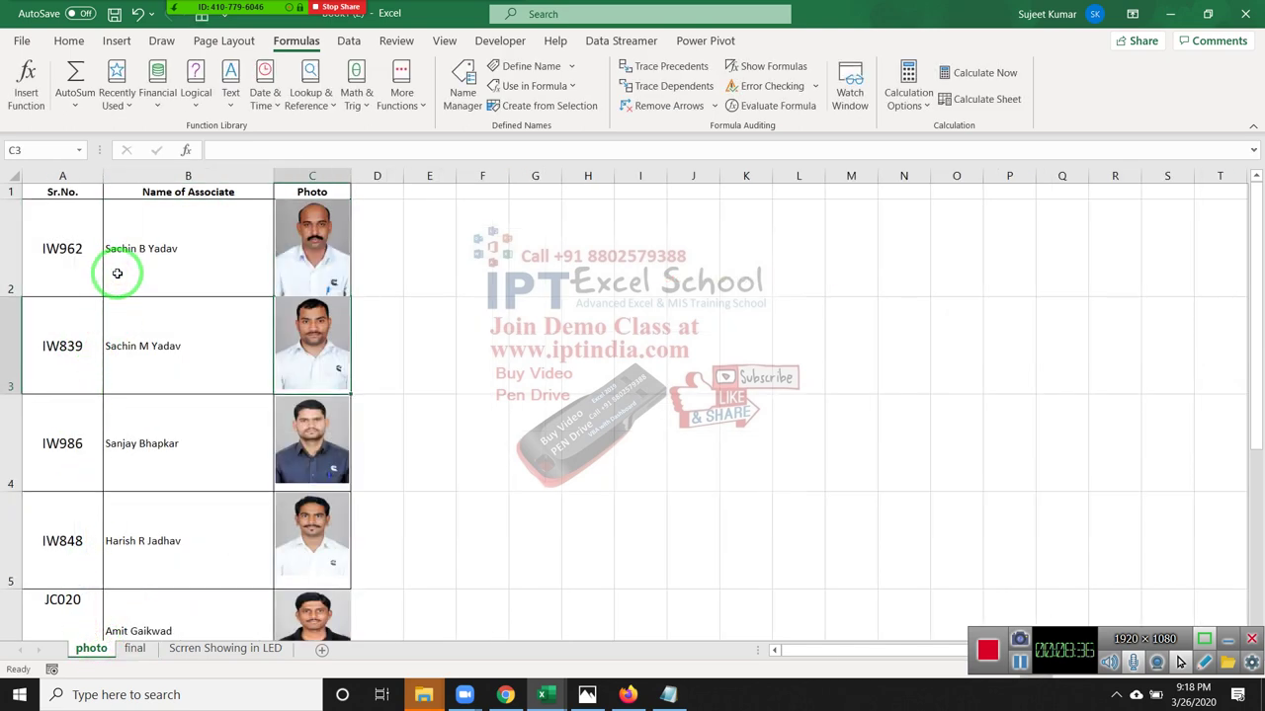
left_click(138, 650)
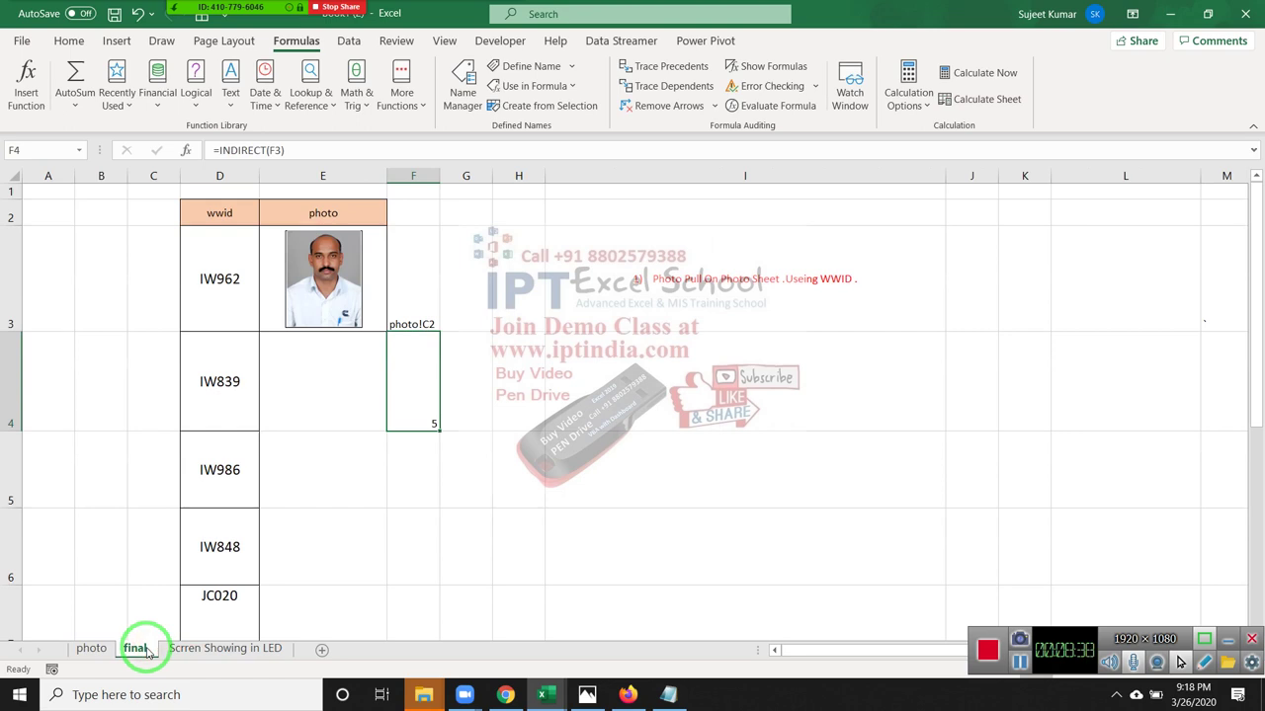
left_click(364, 295)
left_click_drag(364, 294, 428, 111)
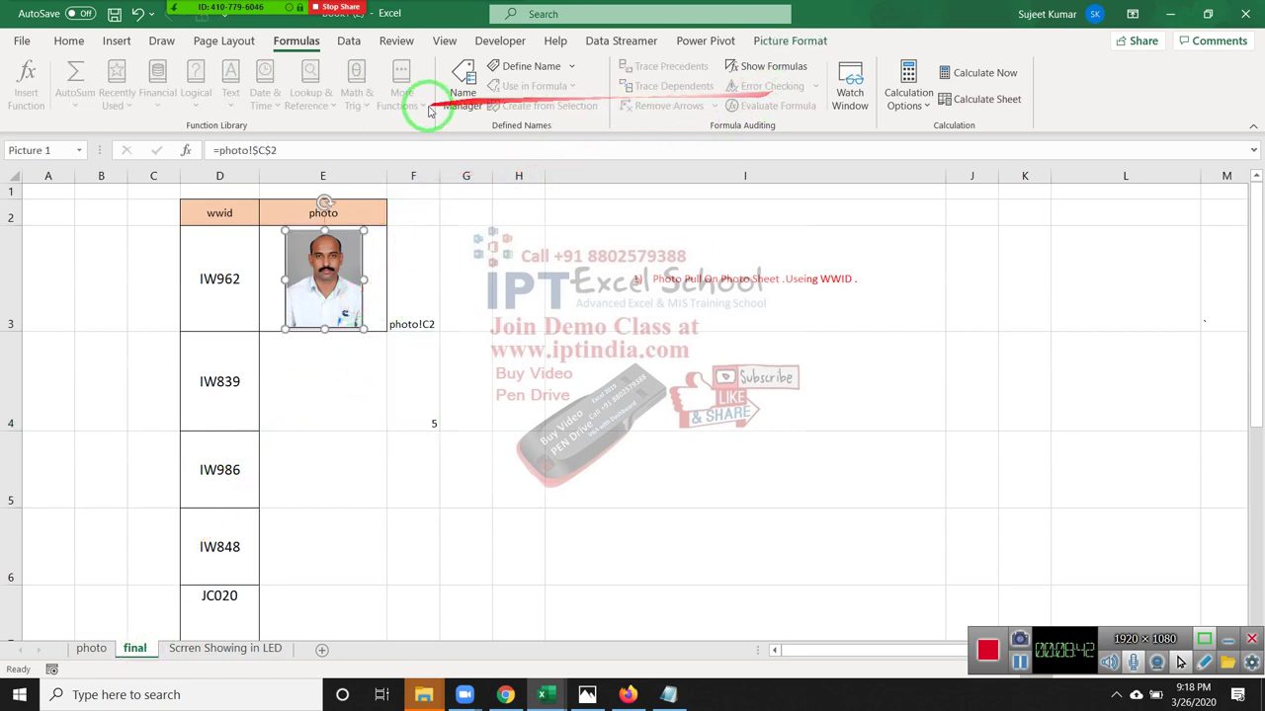
left_click_drag(293, 152, 767, 154)
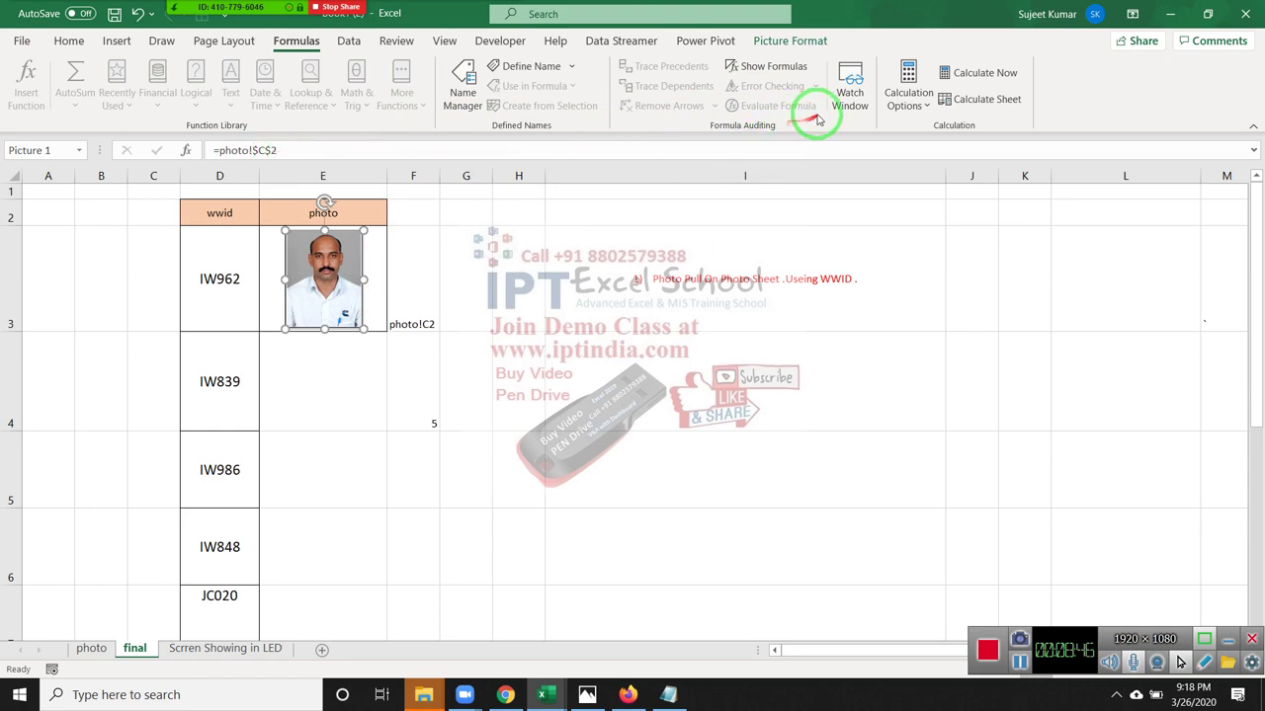
left_click(464, 94)
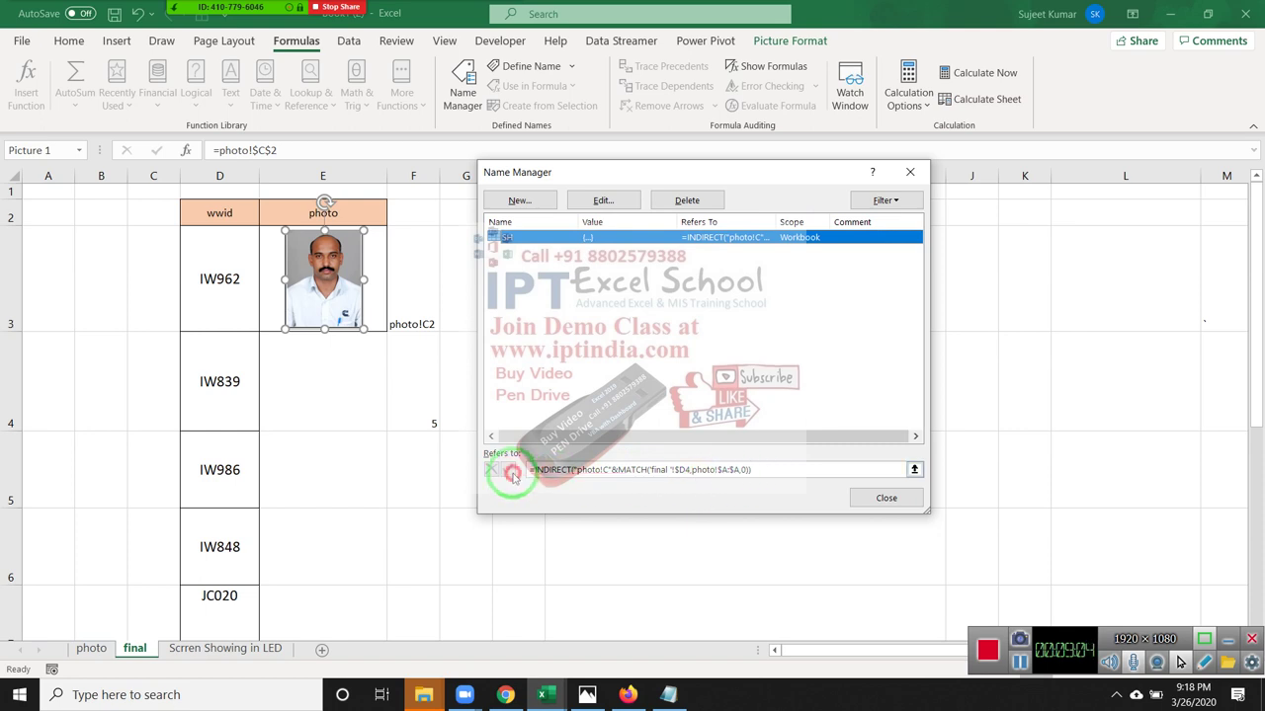
left_click(581, 470)
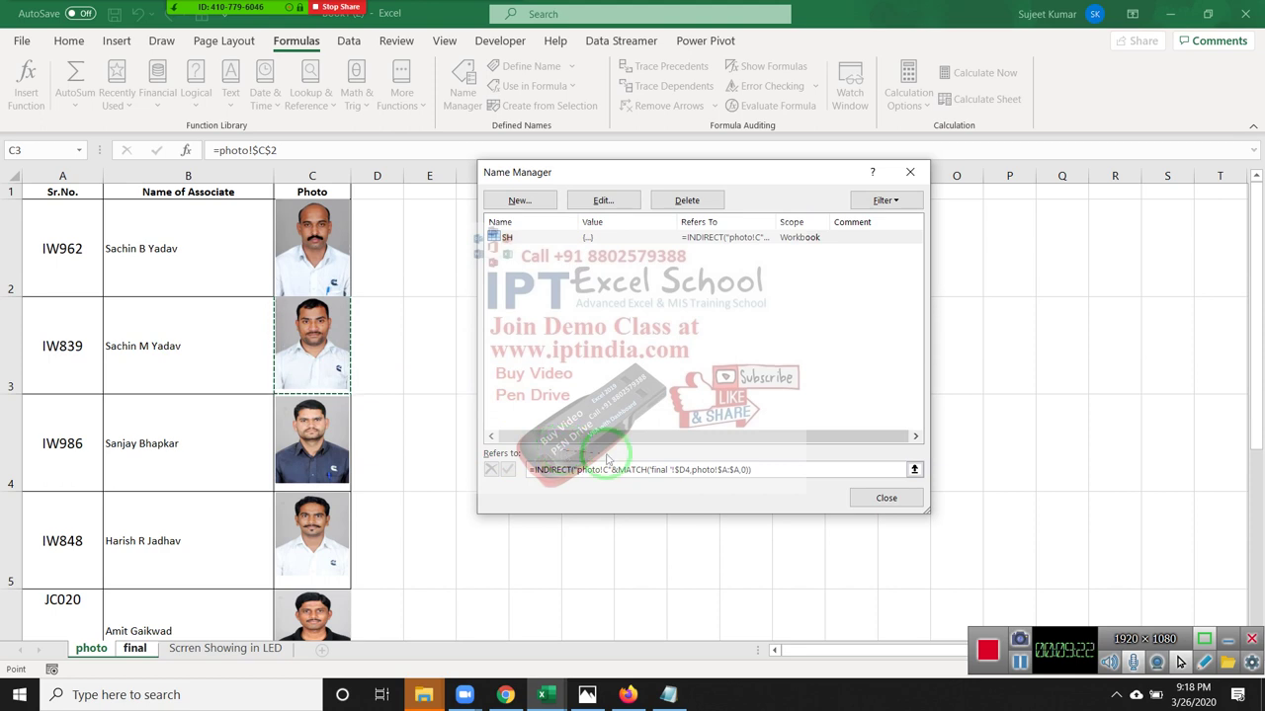
key("Return")
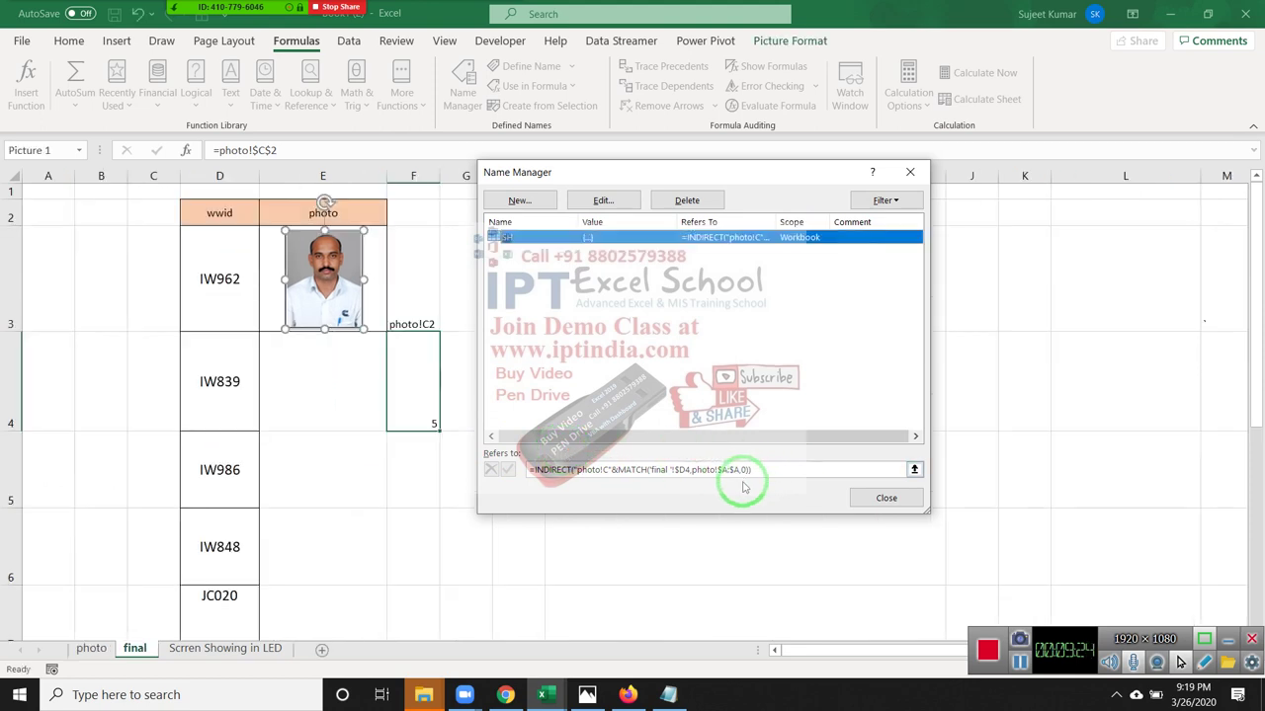
key("Return")
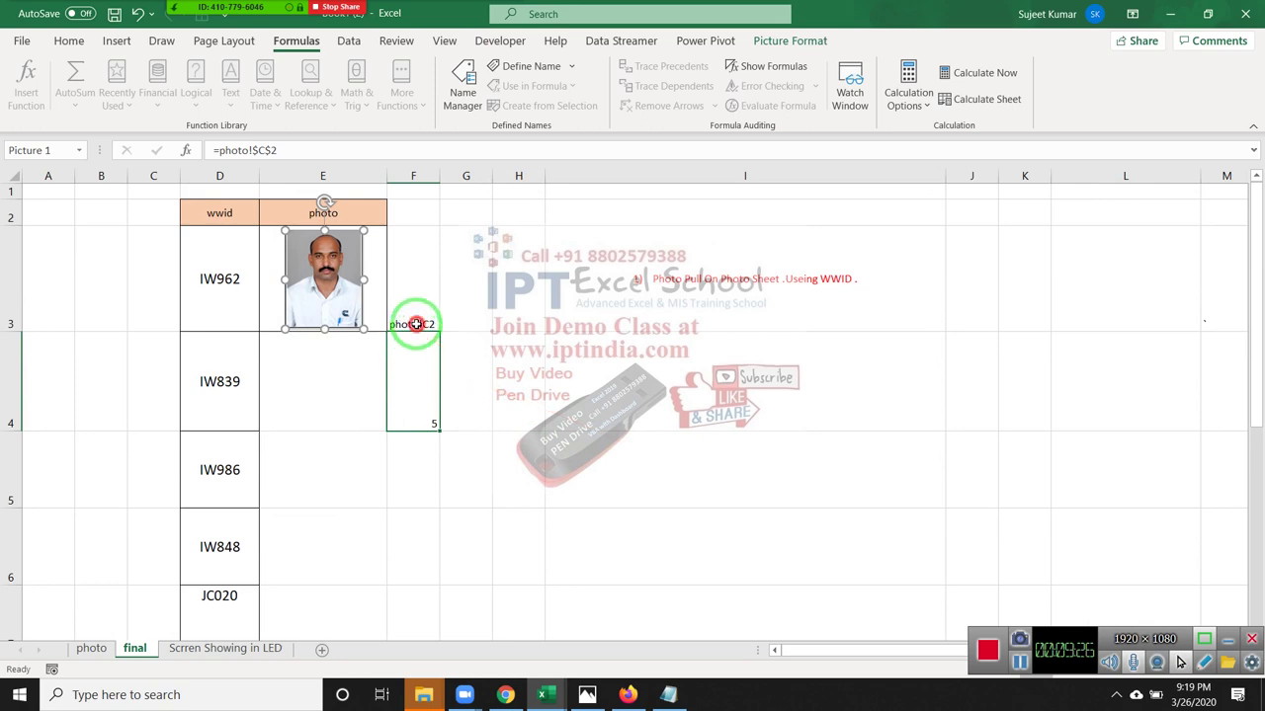
Review F3 and F4, then fix the D3 reference in SH's MATCH lookup in Name Manager
left_click(415, 327)
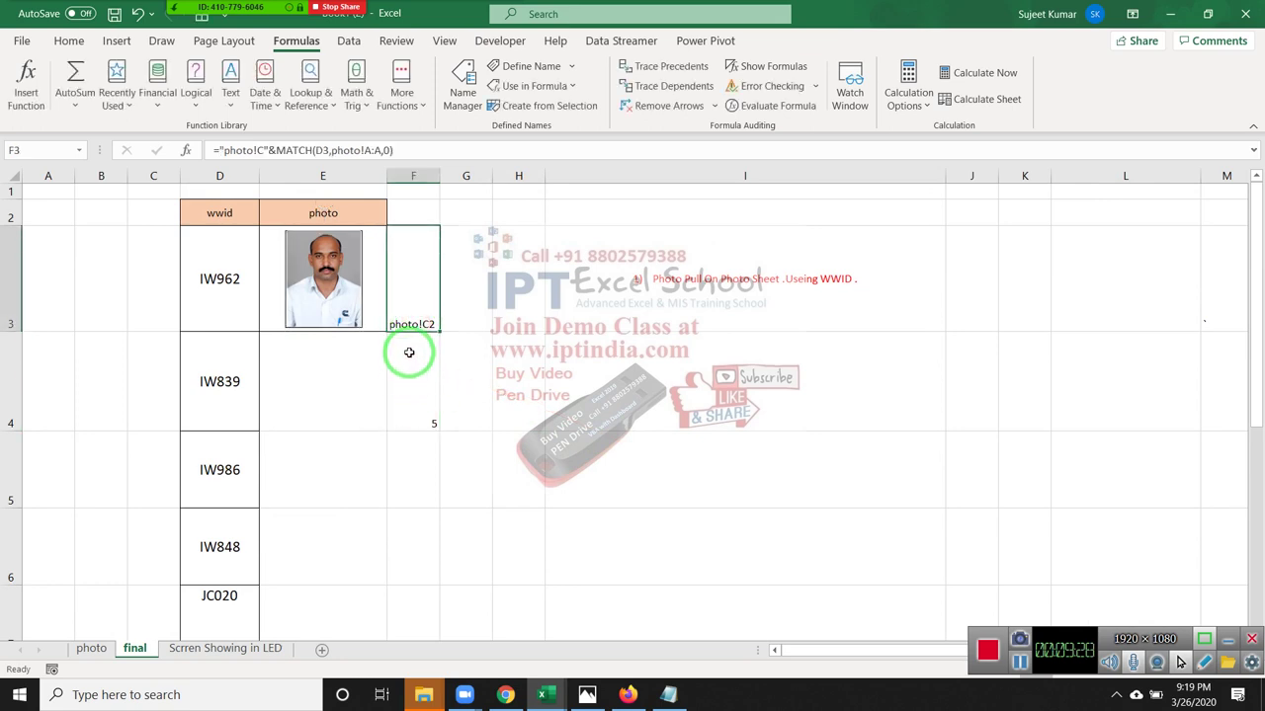
left_click(421, 395)
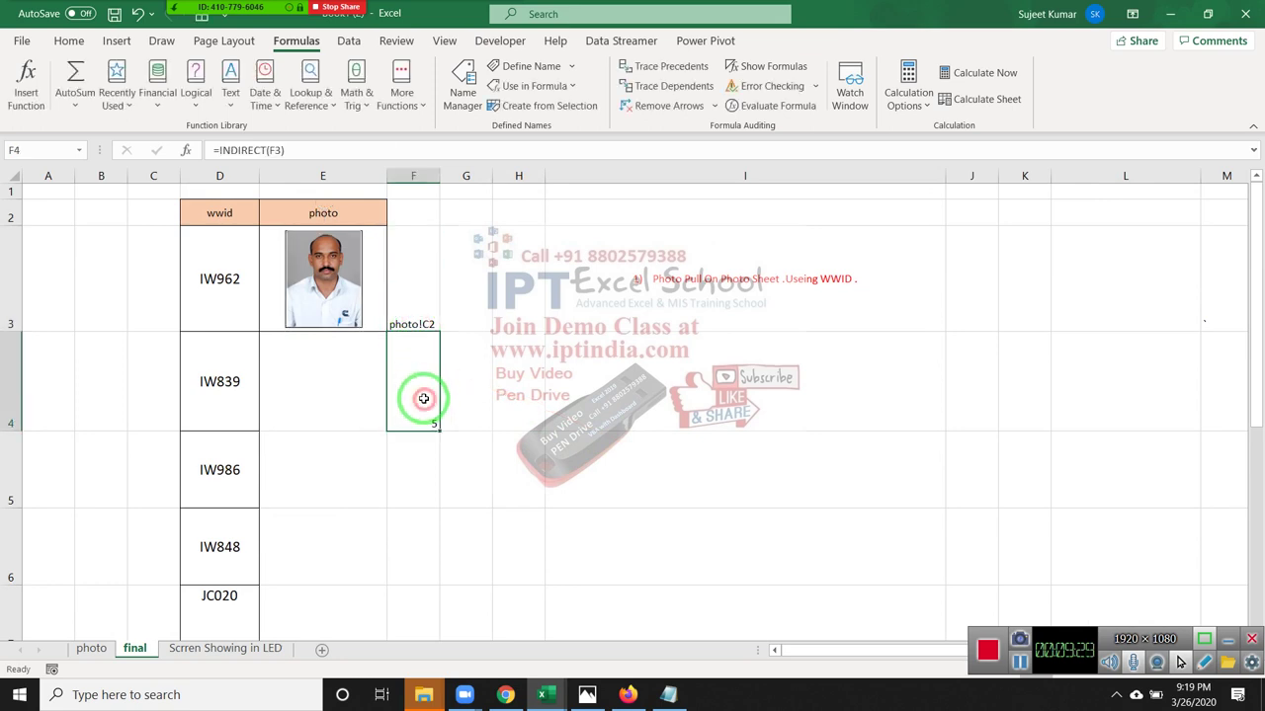
left_click(415, 323)
left_click(371, 291)
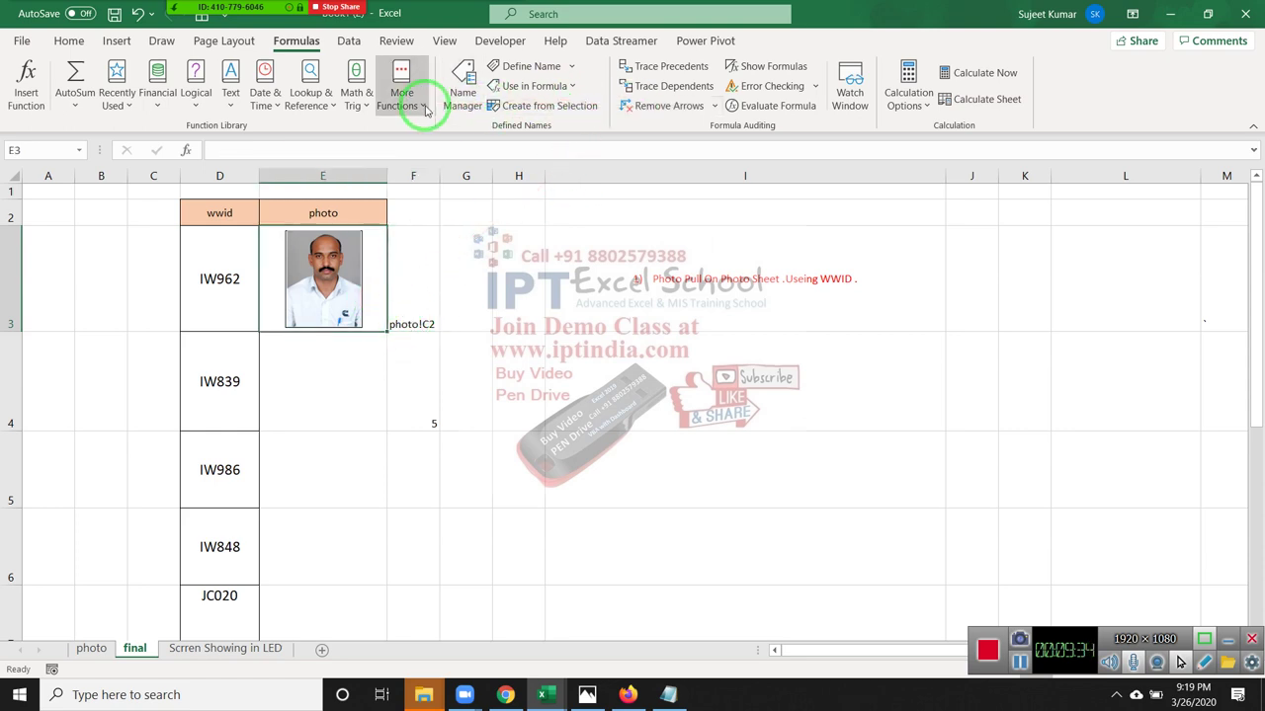
left_click(462, 94)
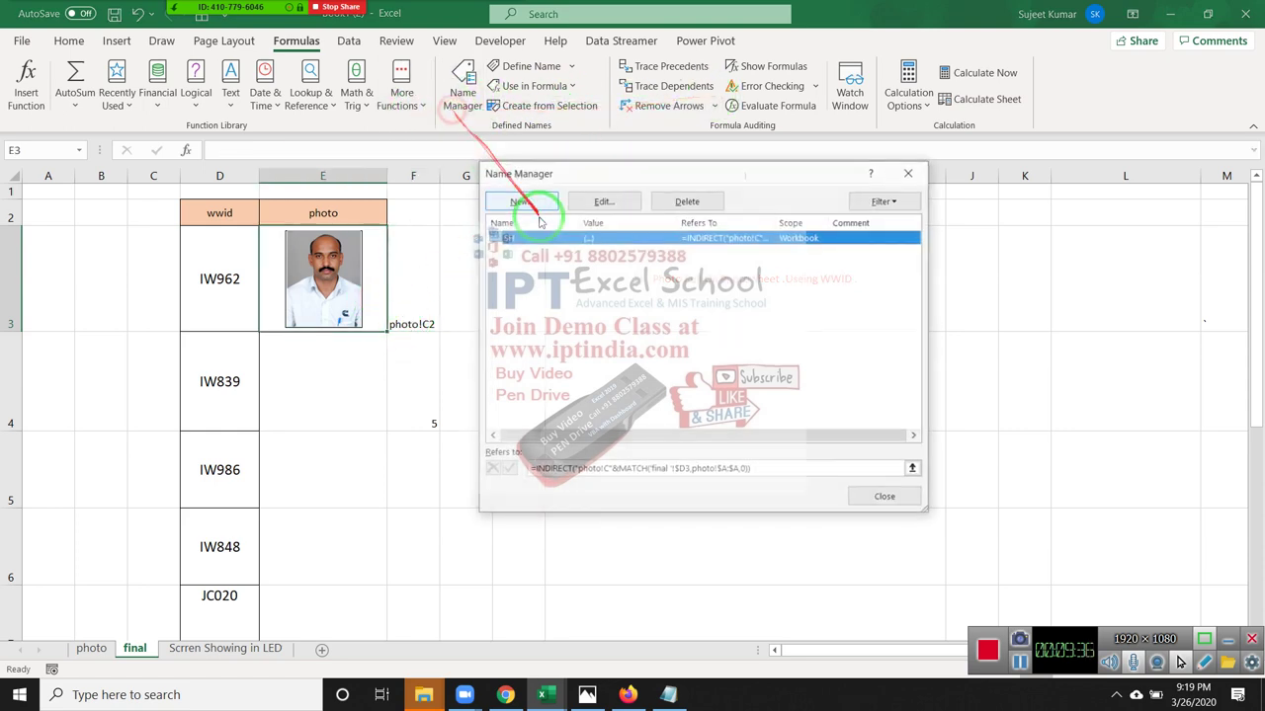
left_click(612, 472)
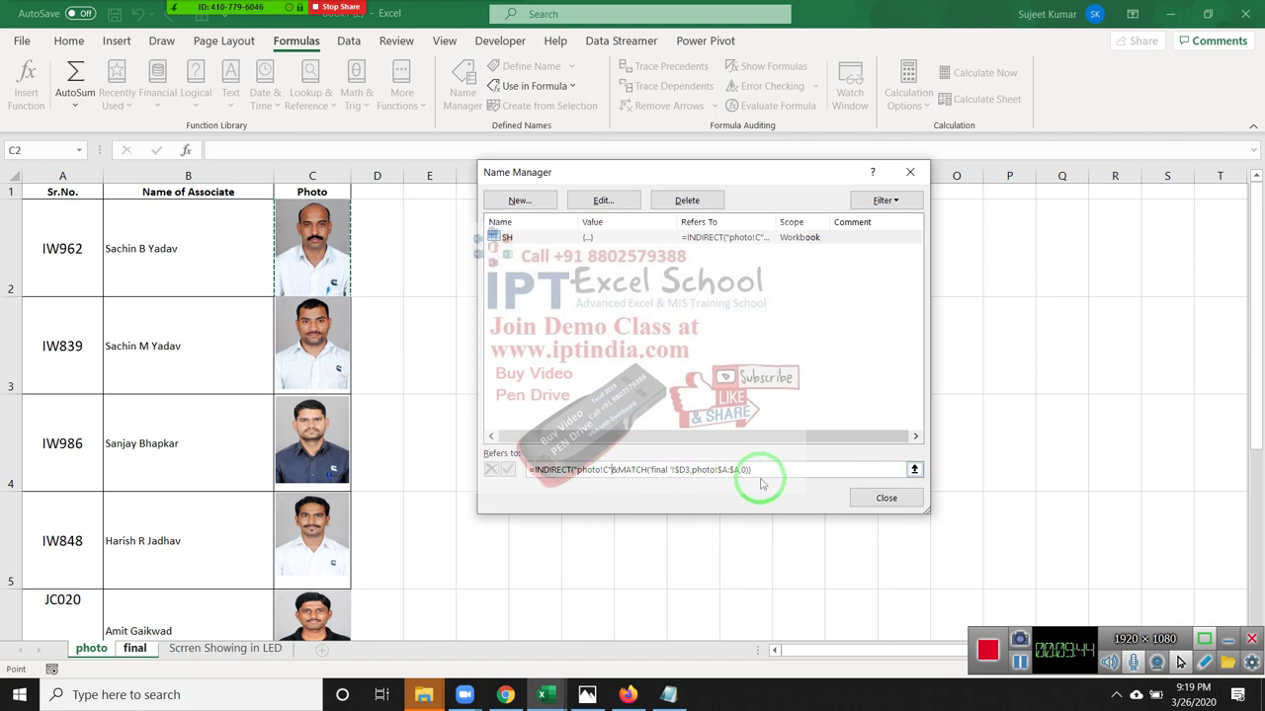
left_click(689, 470)
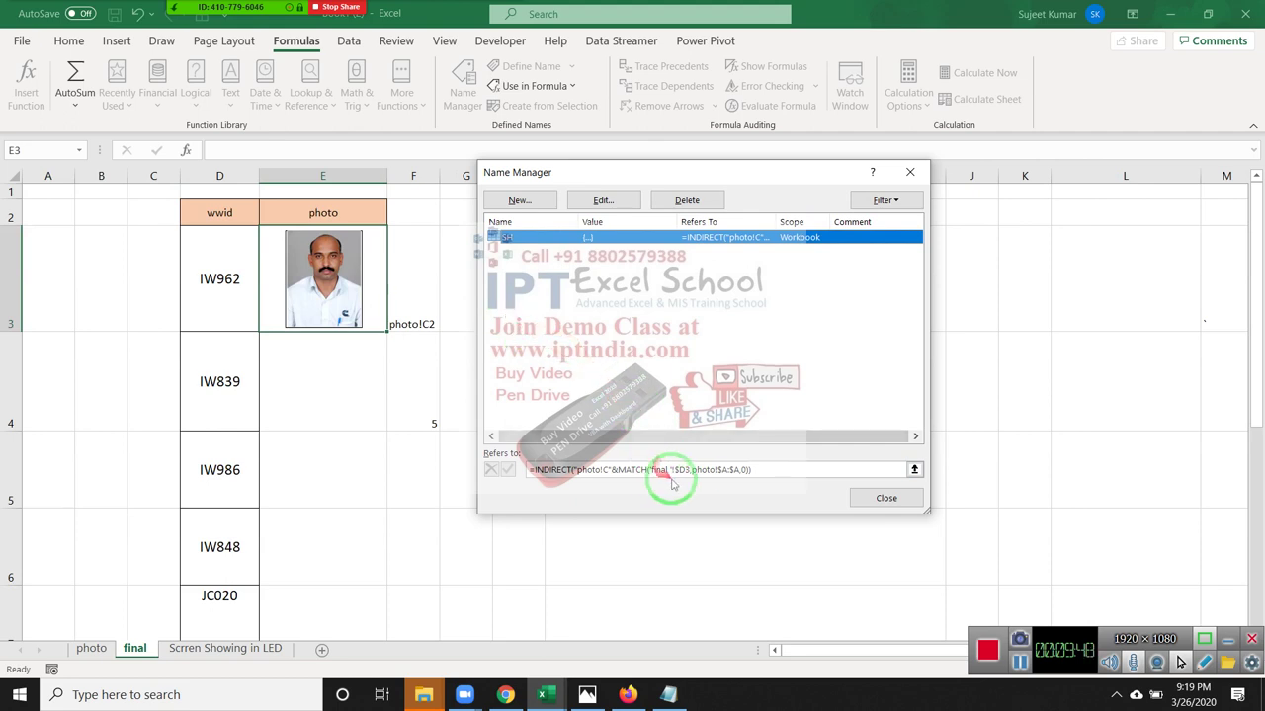
left_click(689, 469)
type("3")
key("Return")
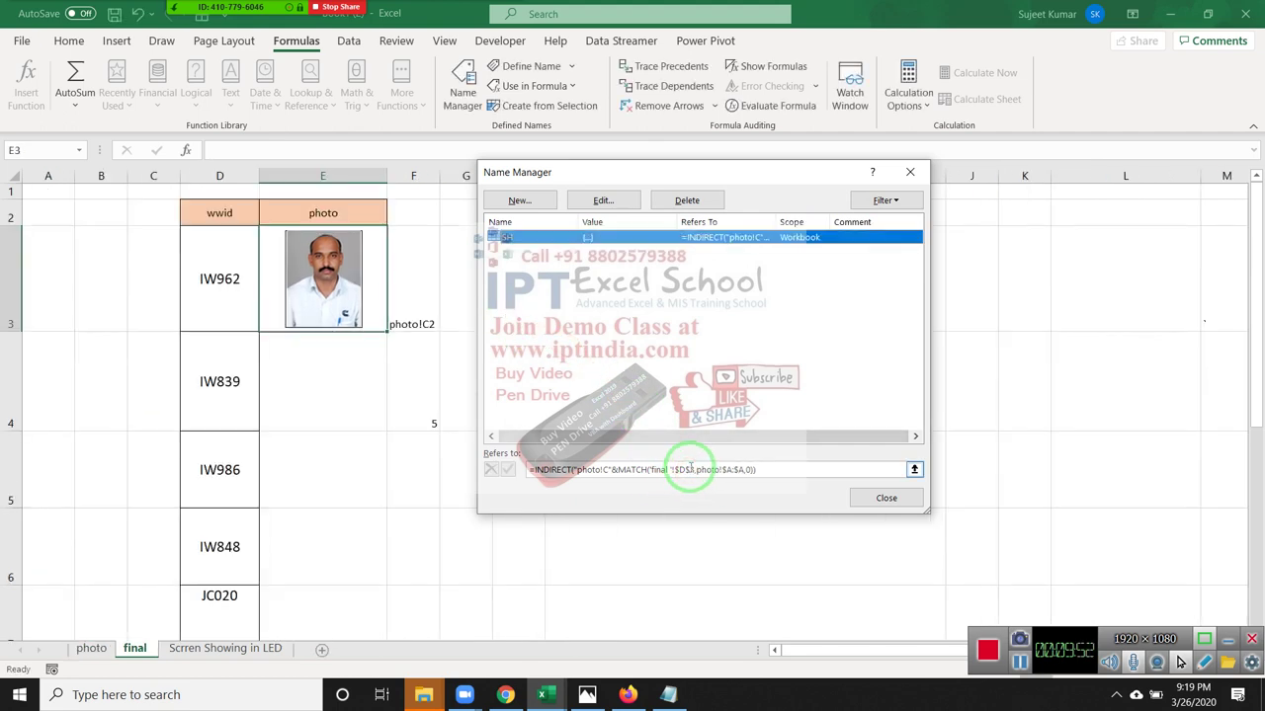
left_click(899, 174)
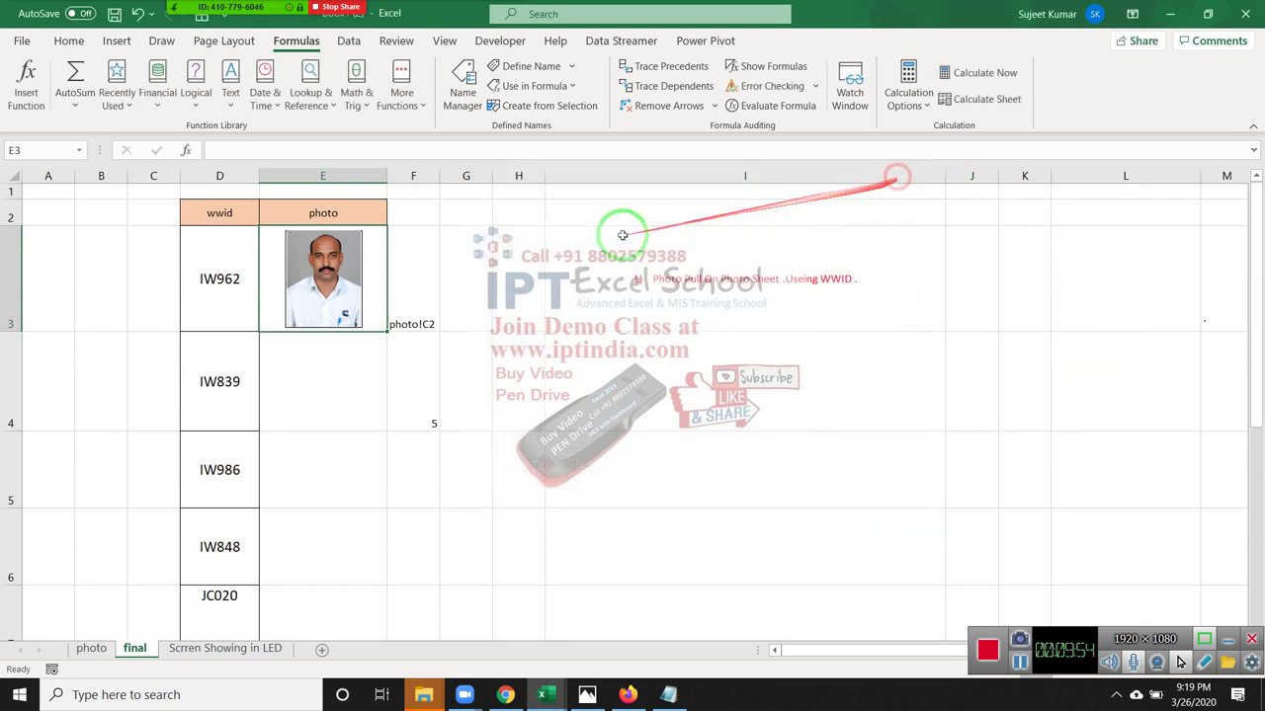
Replace the E3 picture's =photo!$C$2 link with =SH
left_click(321, 276)
left_click_drag(219, 151, 289, 153)
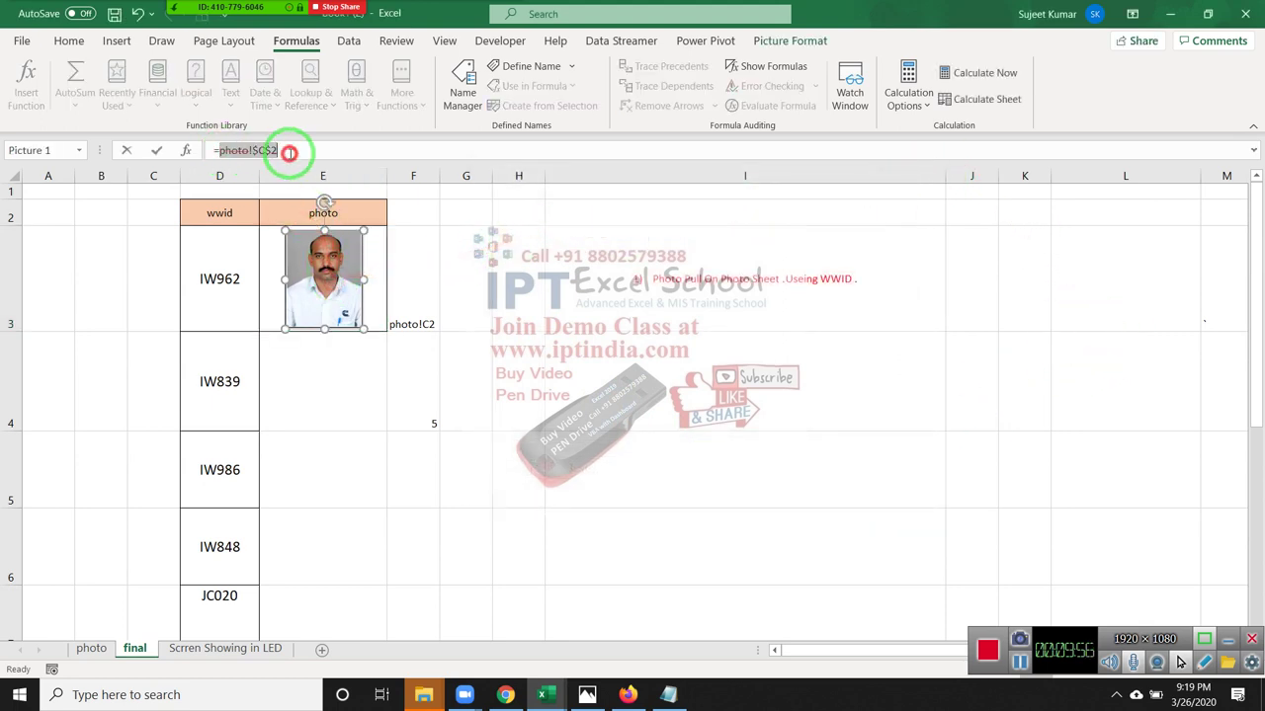
type("sh")
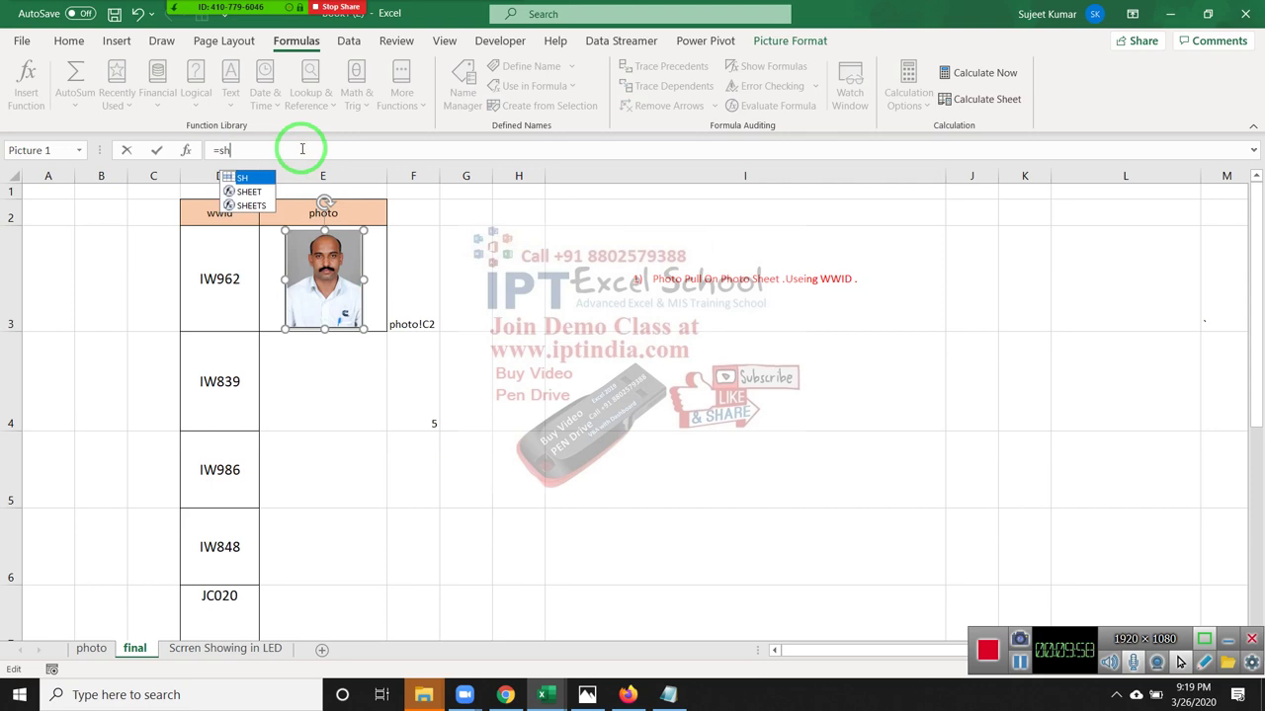
key("Return")
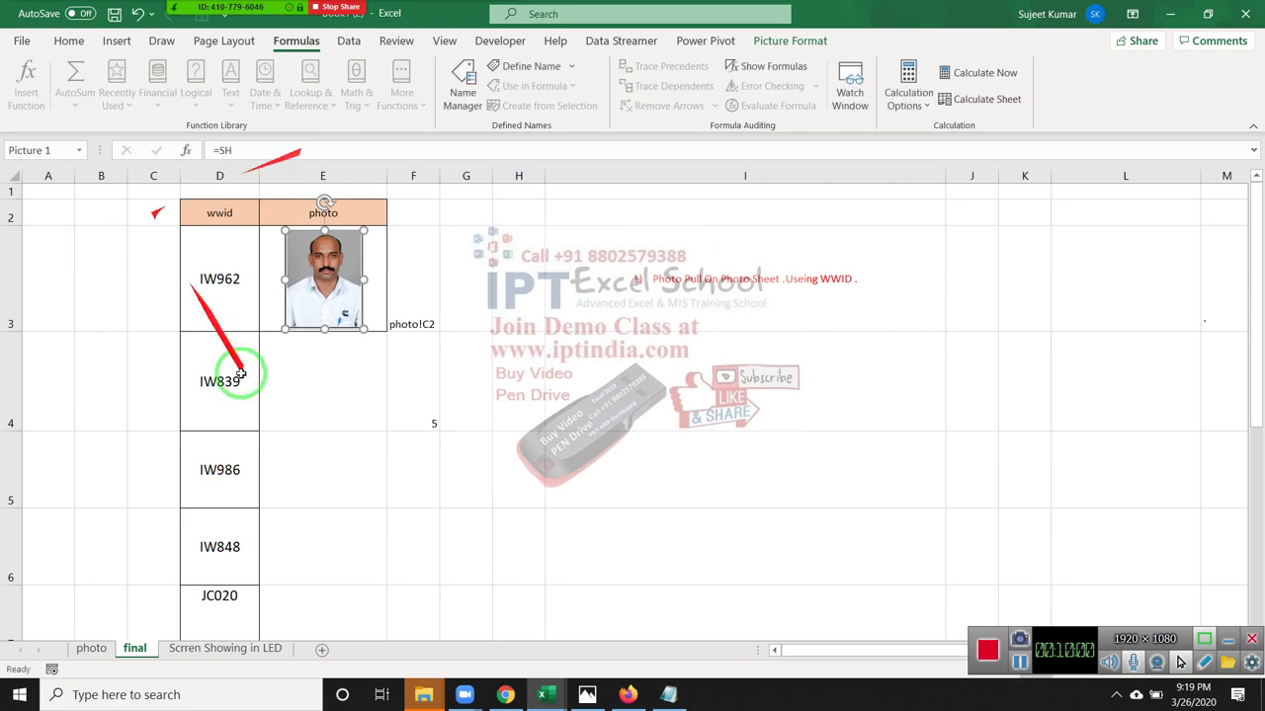
left_click(265, 380)
left_click(306, 315)
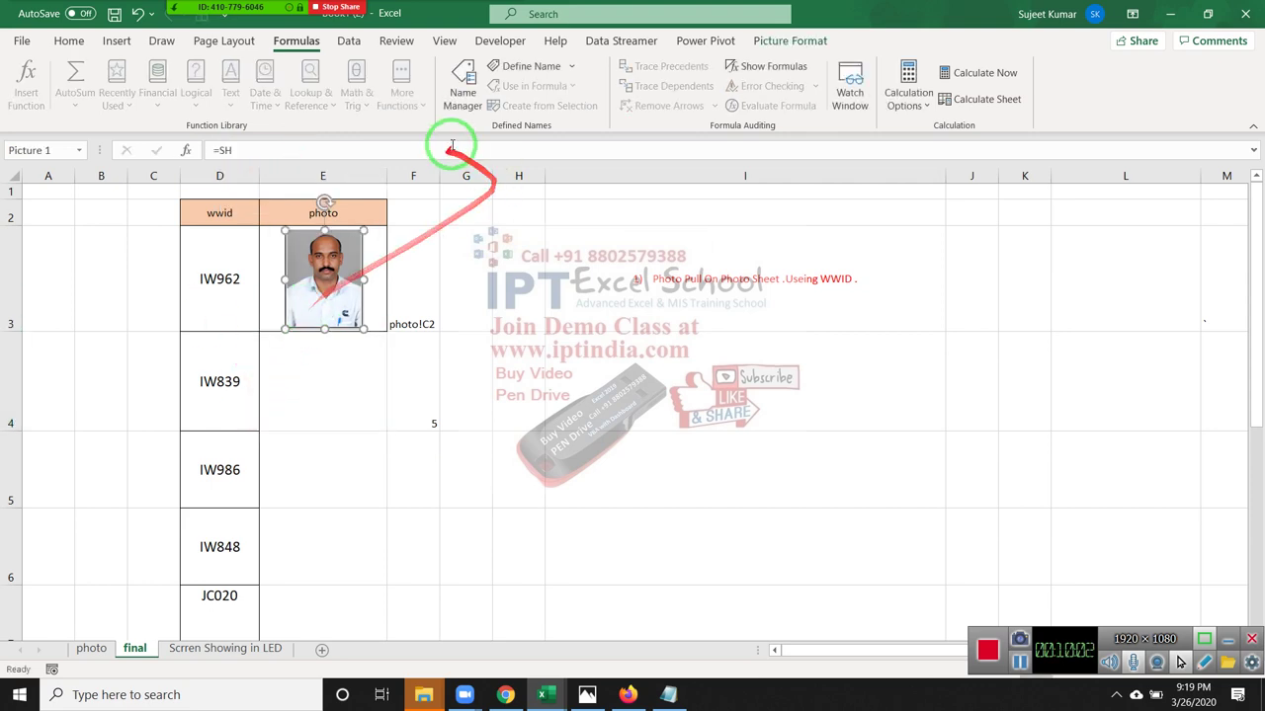
Re-save SH's 'final '!$D3 definition unchanged in Name Manager
left_click(462, 81)
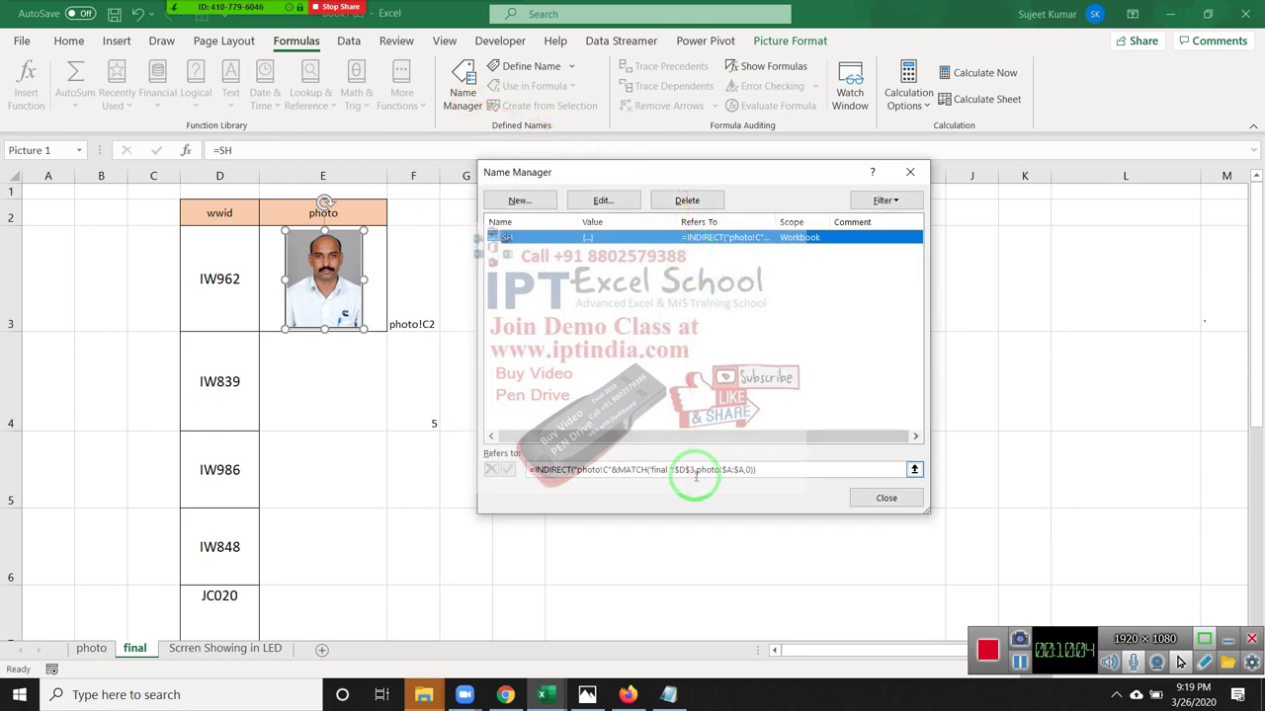
left_click(692, 469)
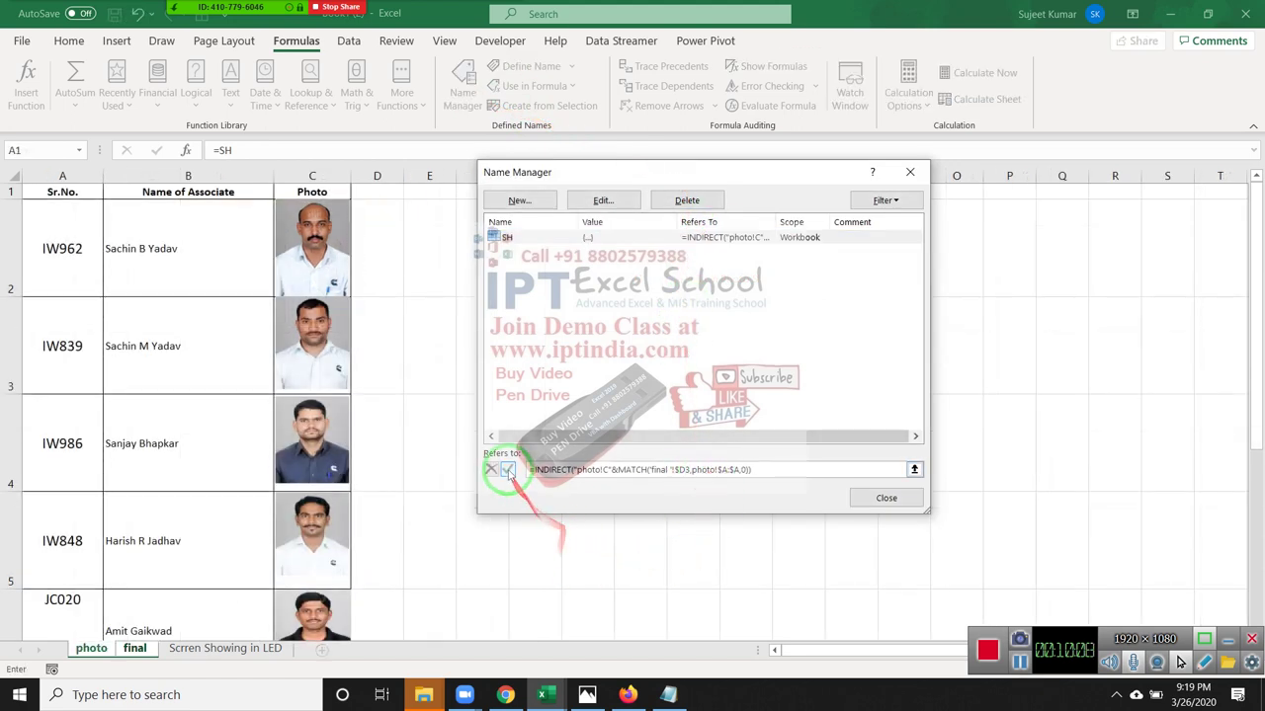
left_click(508, 469)
left_click(897, 497)
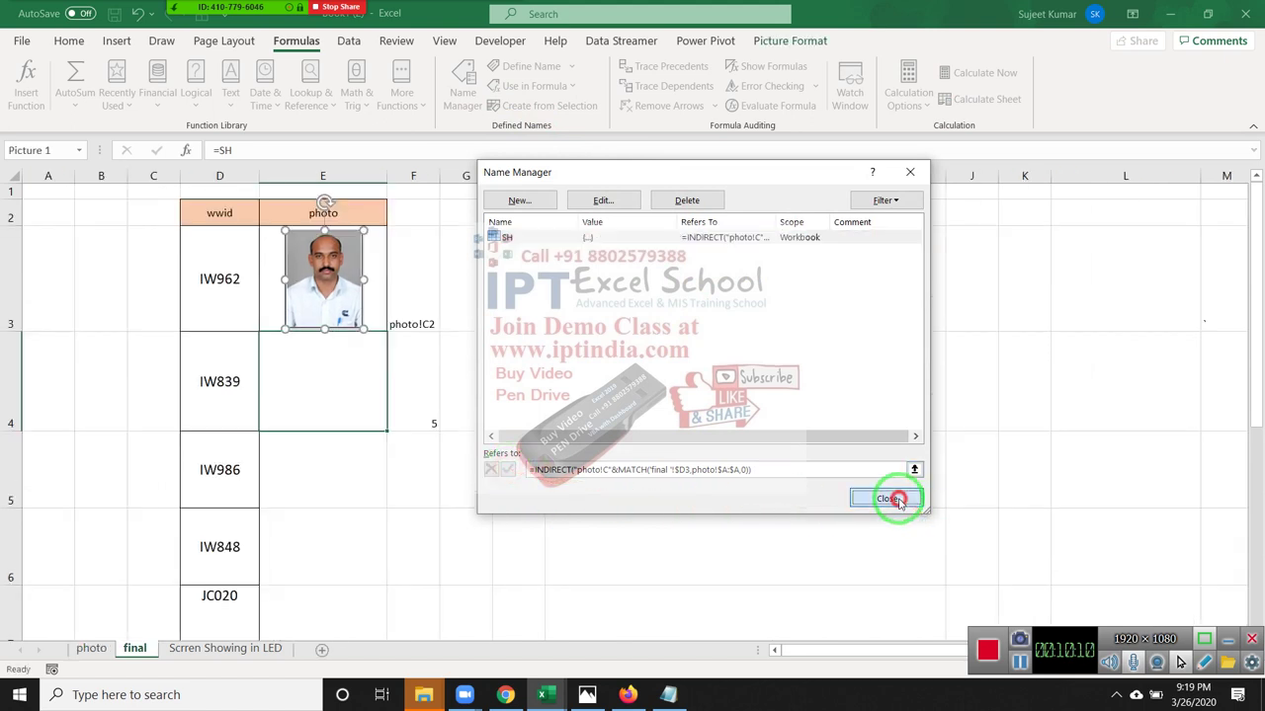
left_click(322, 356)
left_click(245, 285)
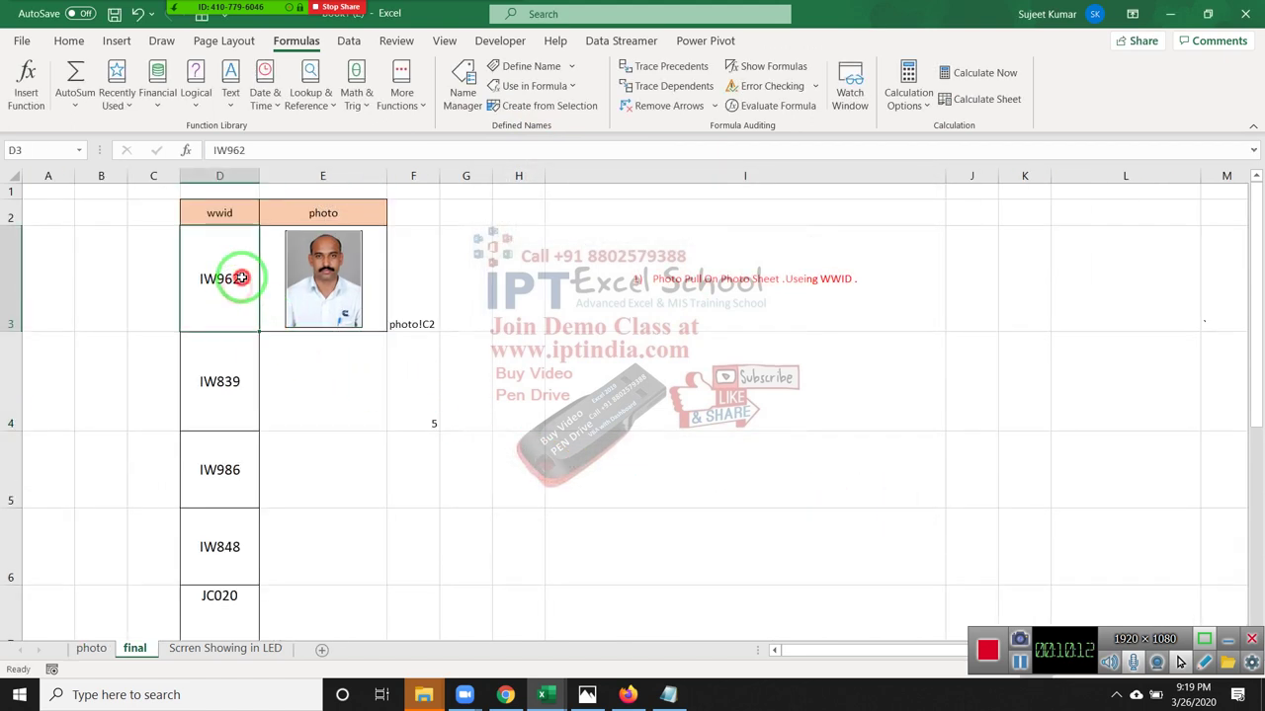
Clear the #N/A helper formulas from F3:F4
double_click(247, 287)
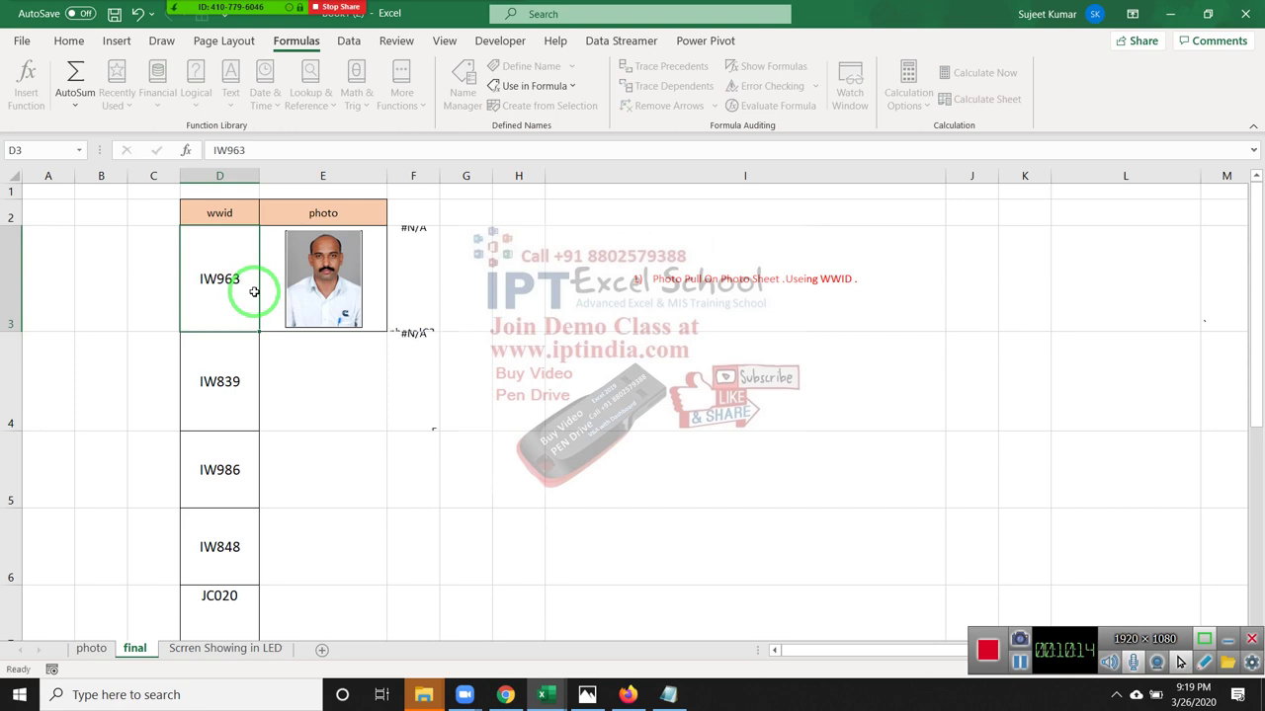
key("Return")
left_click(242, 277)
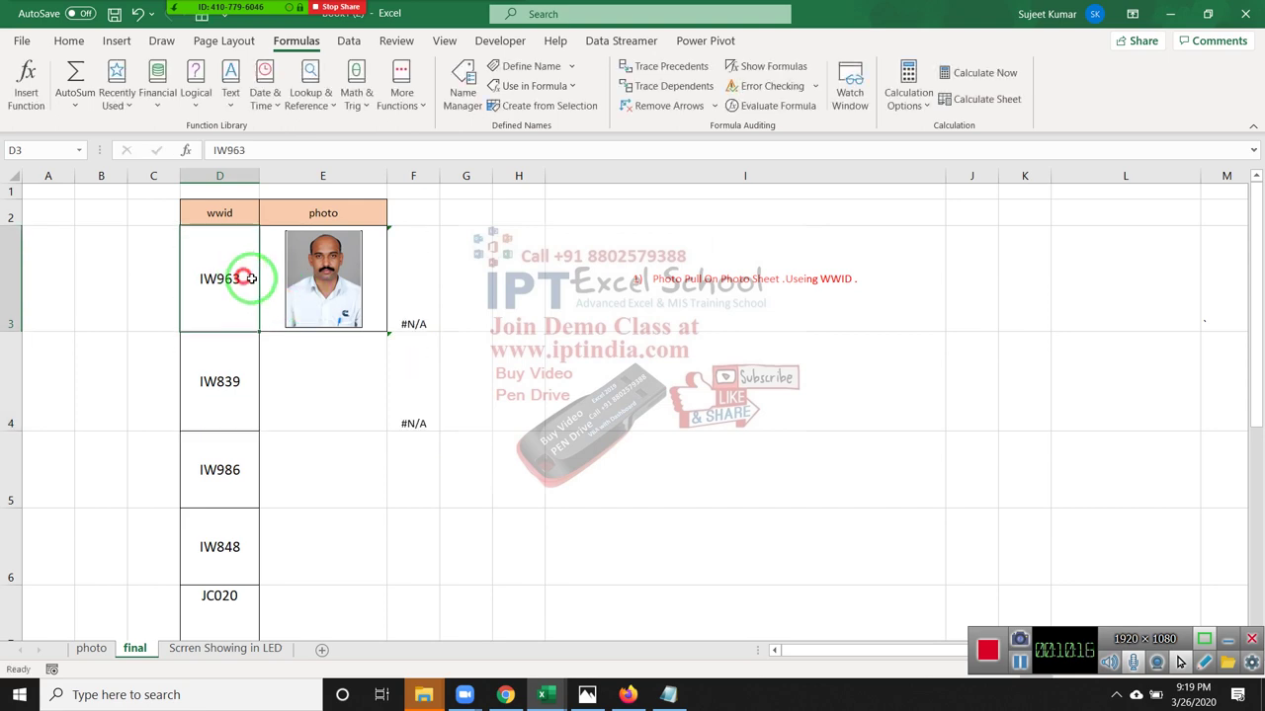
left_click_drag(410, 265, 430, 401)
key("Delete")
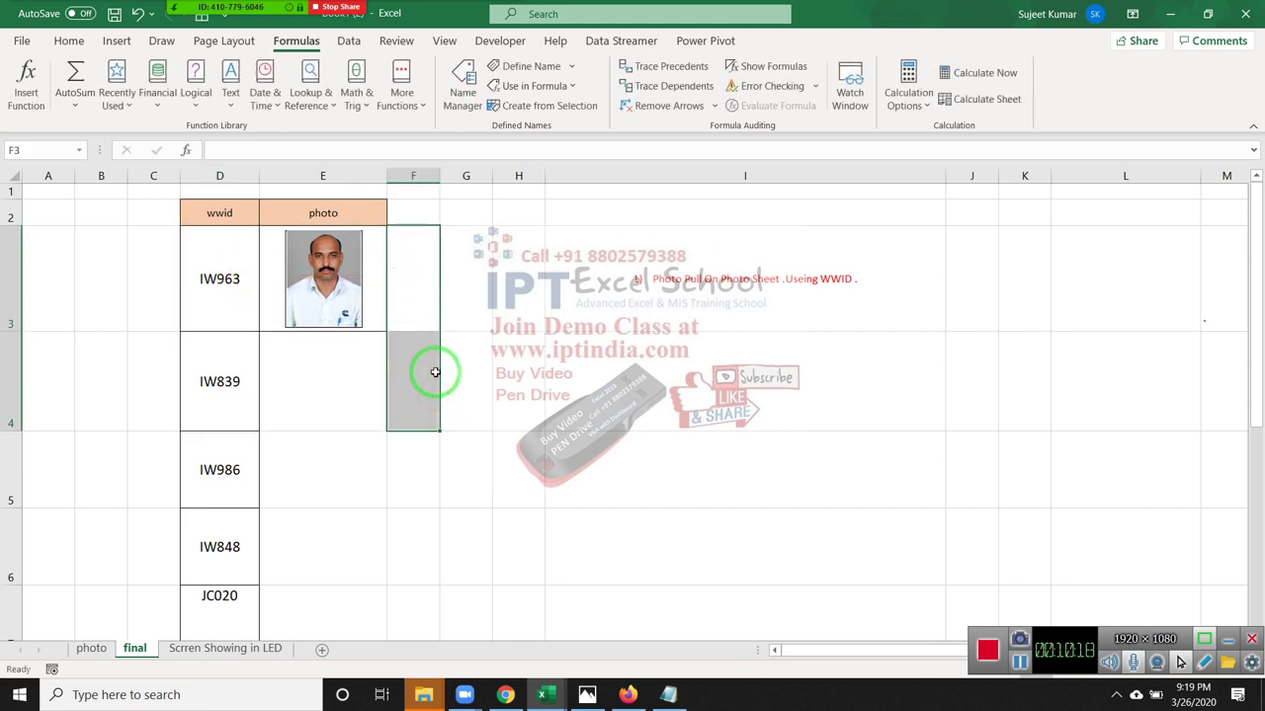
Change the WWID in D3 to IW962 and view the photo sheet
left_click(243, 278)
double_click(243, 278)
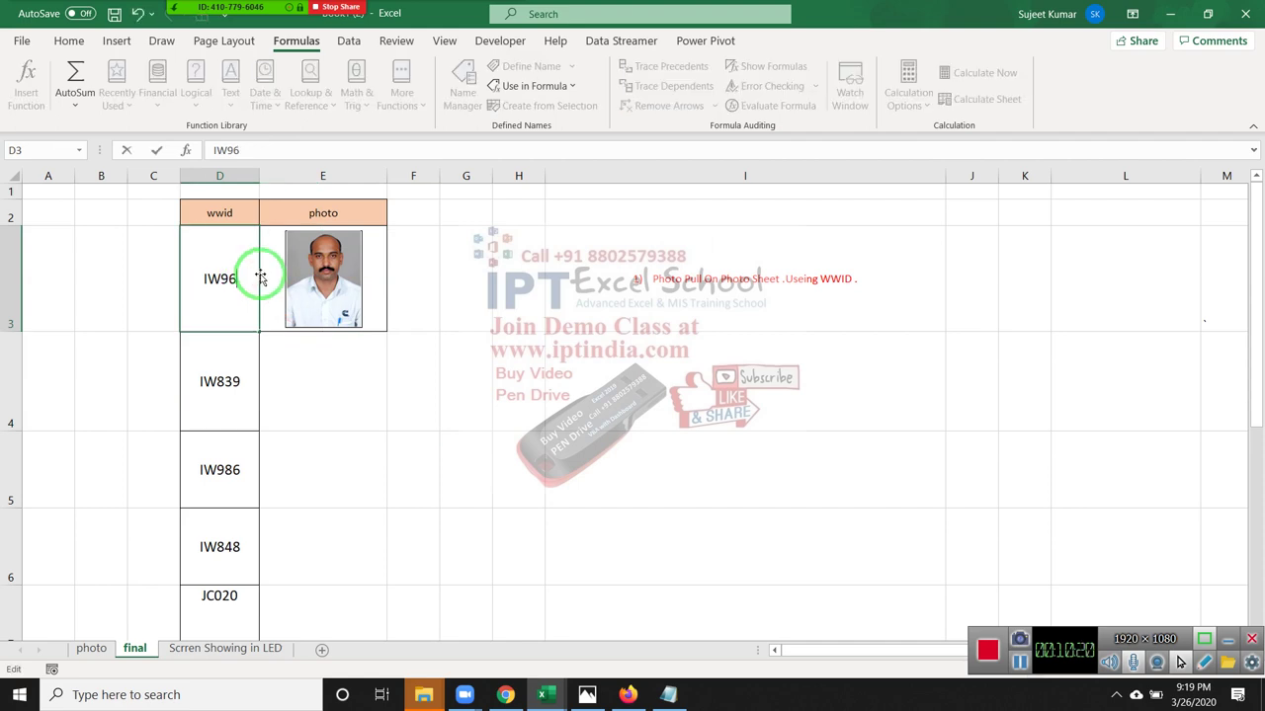
type("2")
key("Return")
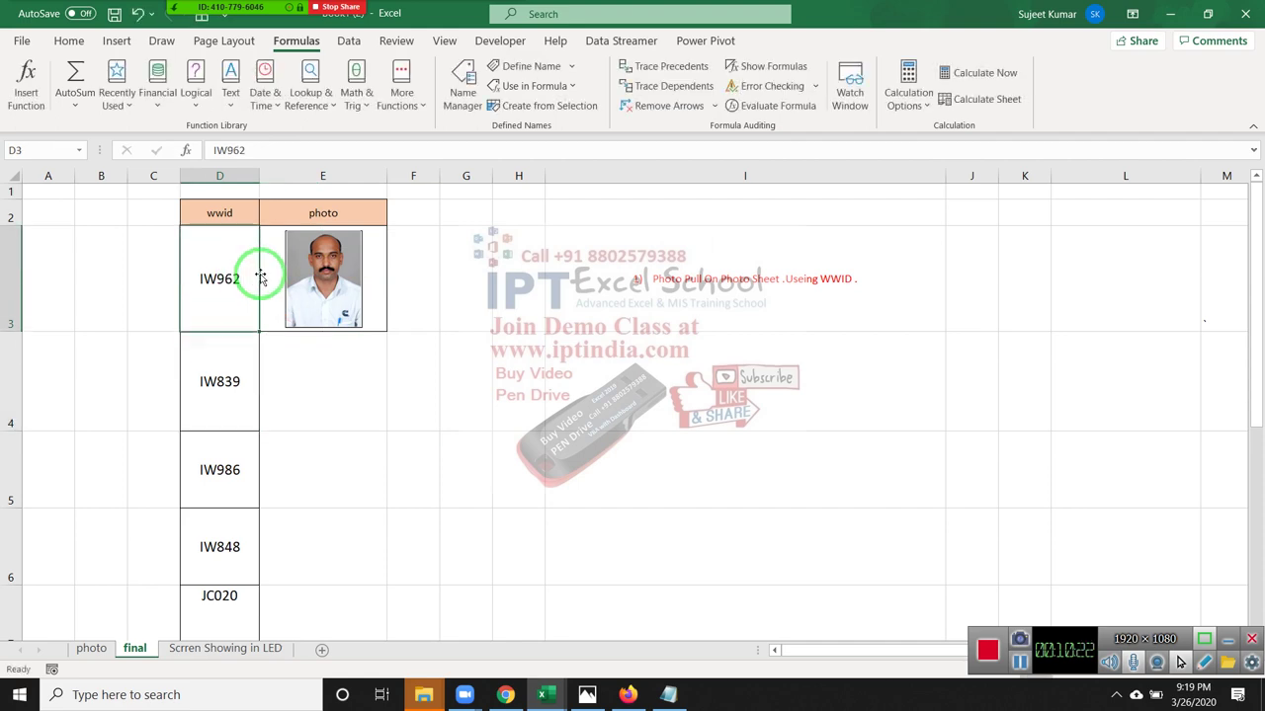
left_click(108, 656)
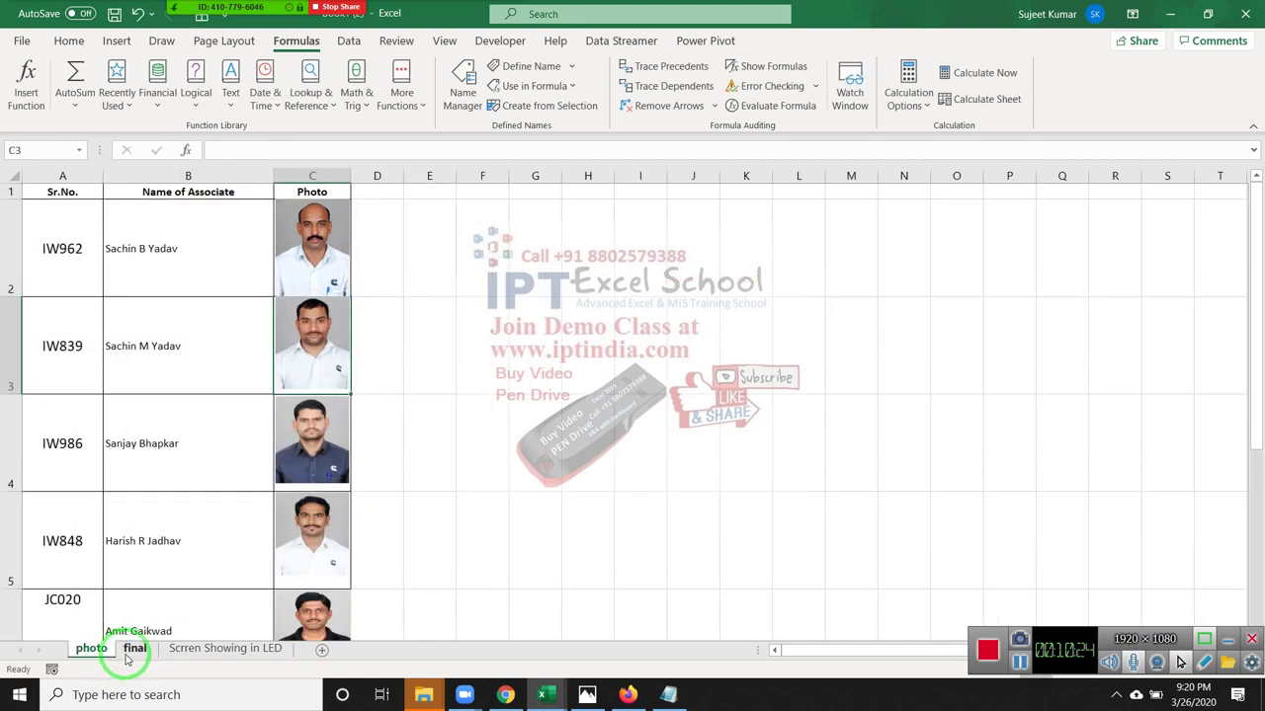
Back on the final sheet, re-save SH's Refers to with the 'final '!$D3 lookup
left_click(136, 651)
left_click(294, 309)
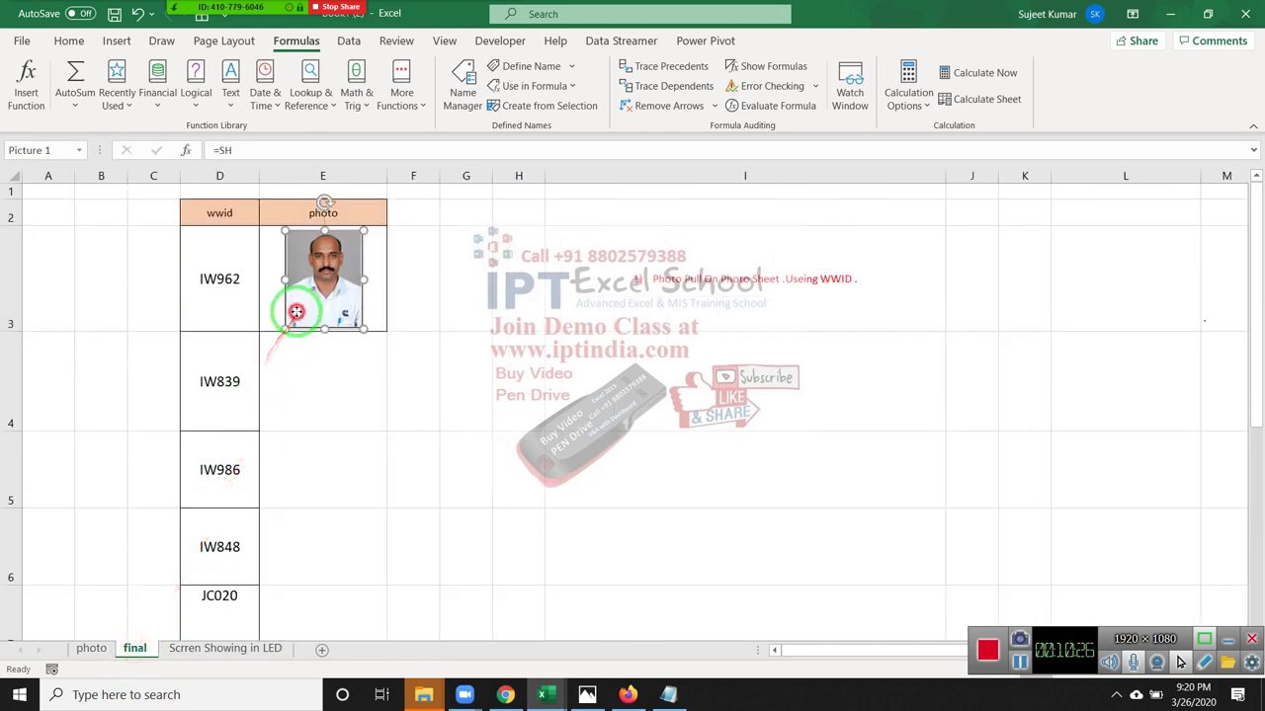
left_click(462, 84)
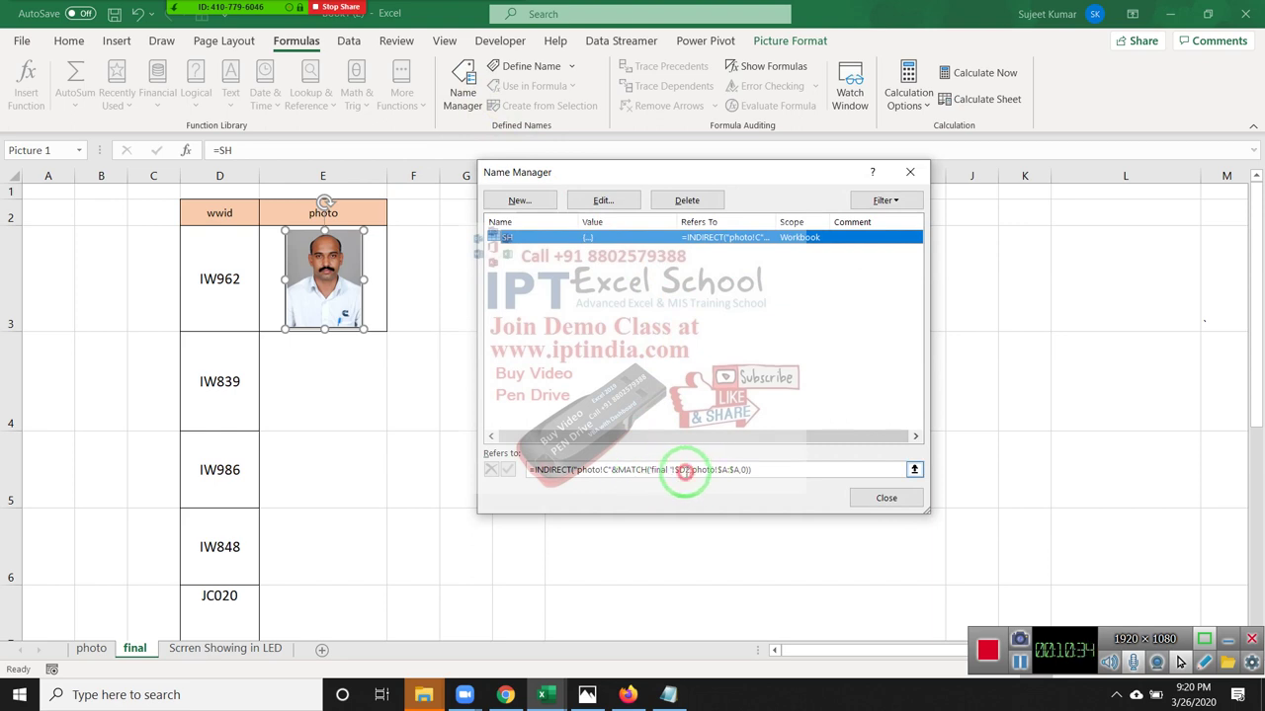
left_click(686, 470)
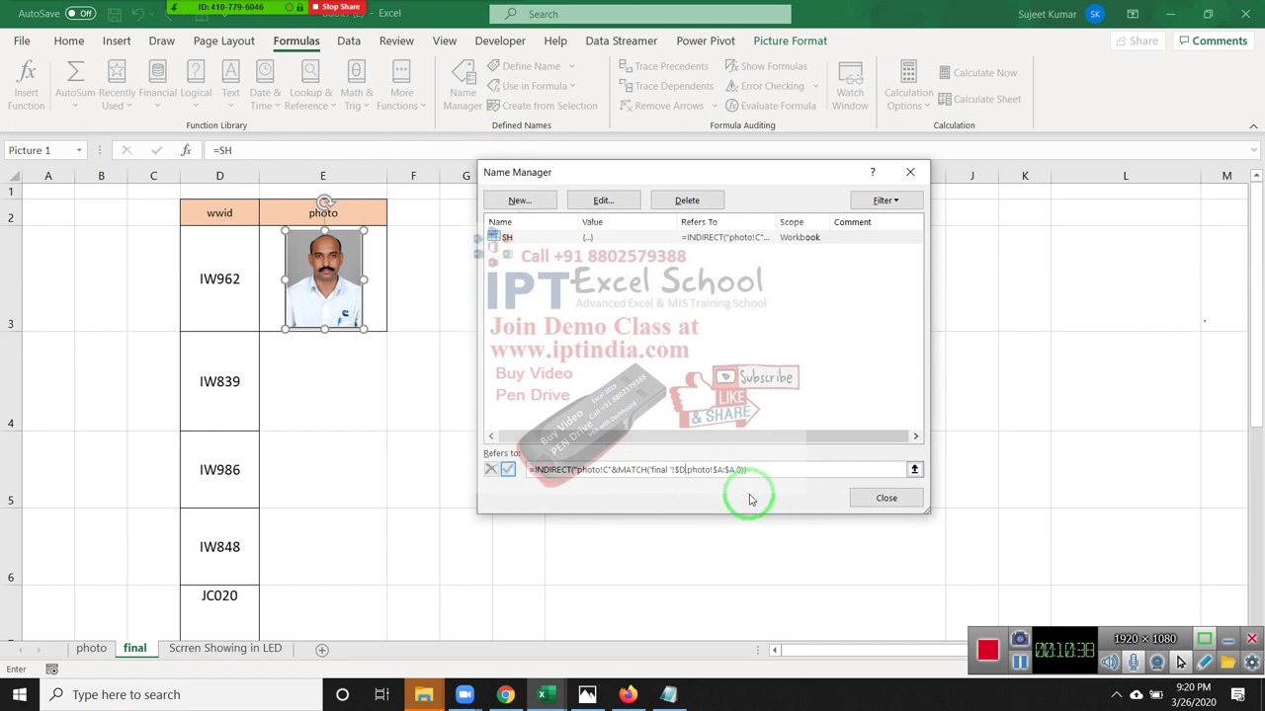
type("3")
left_click(508, 469)
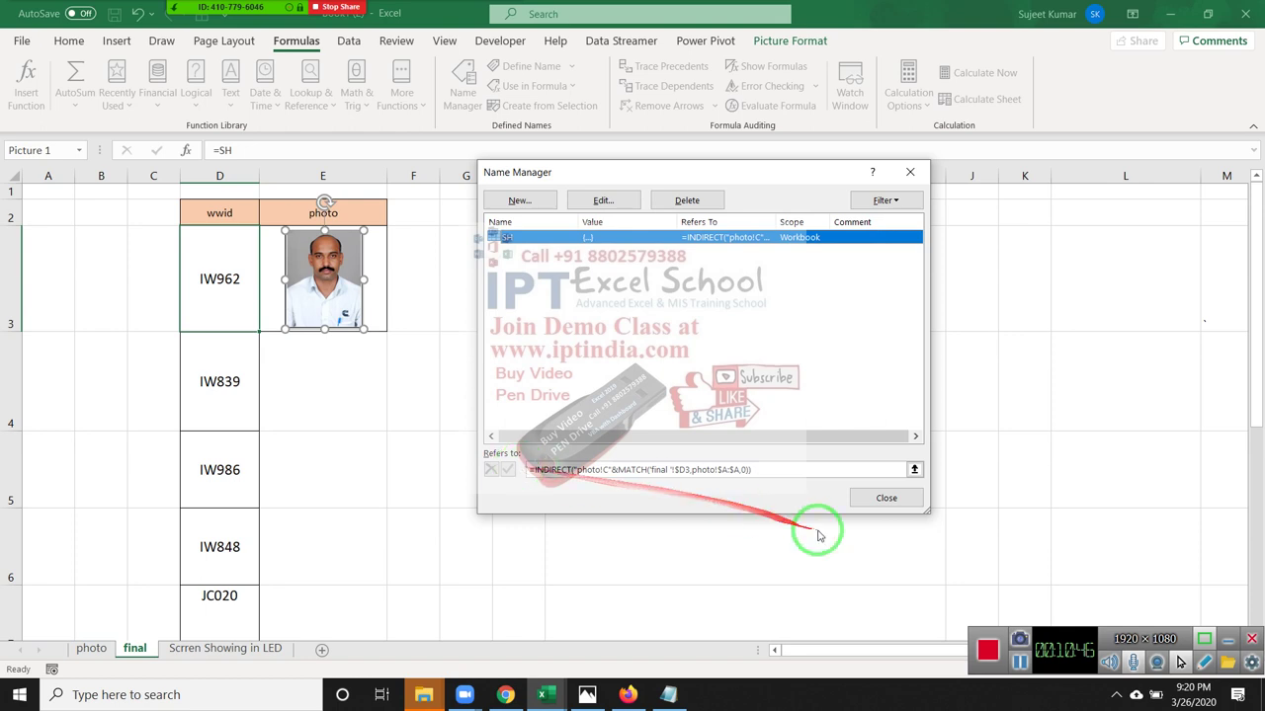
left_click(886, 499)
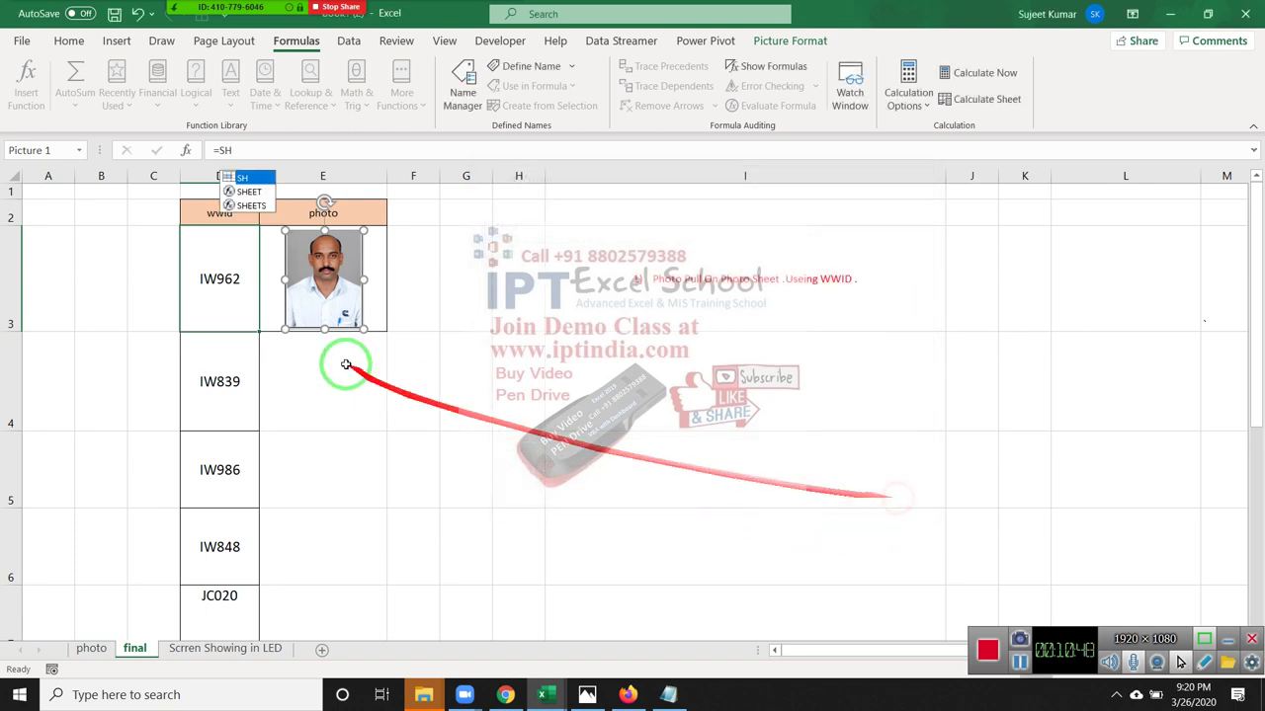
left_click(233, 281)
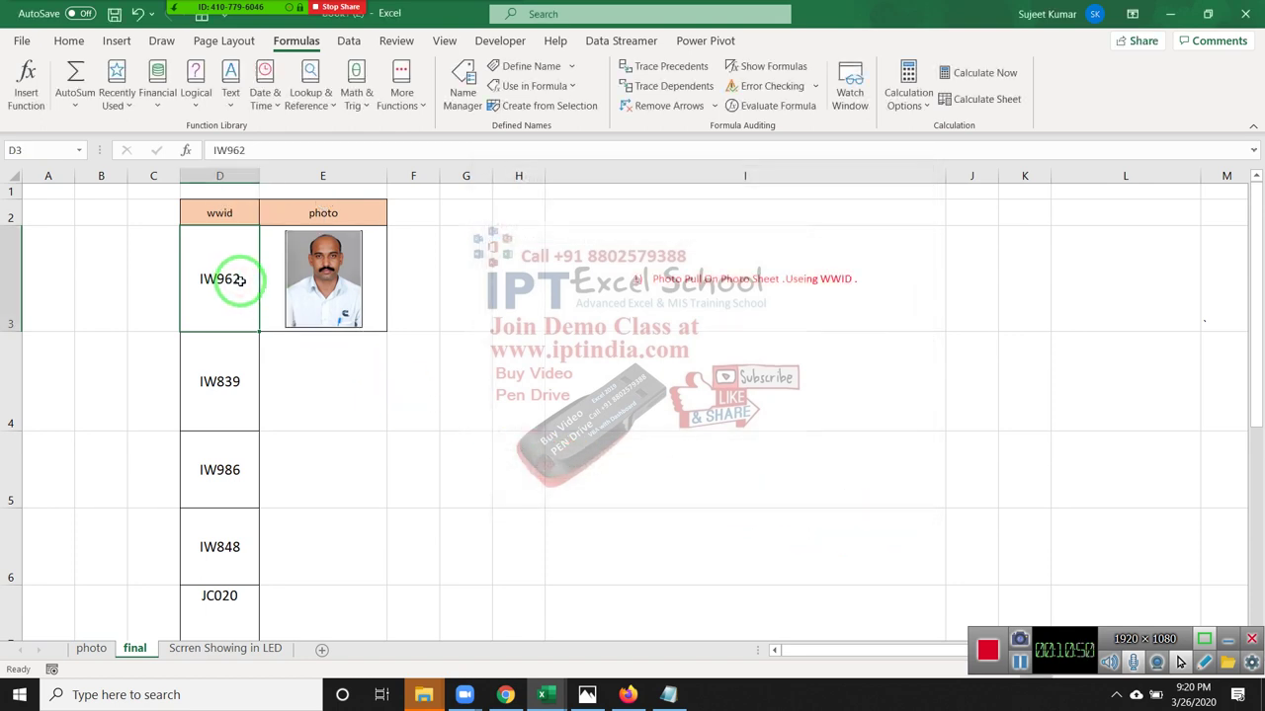
After a trial edit of D3's WWID, review SH's Refers to in Name Manager with the E3 picture selected
double_click(239, 281)
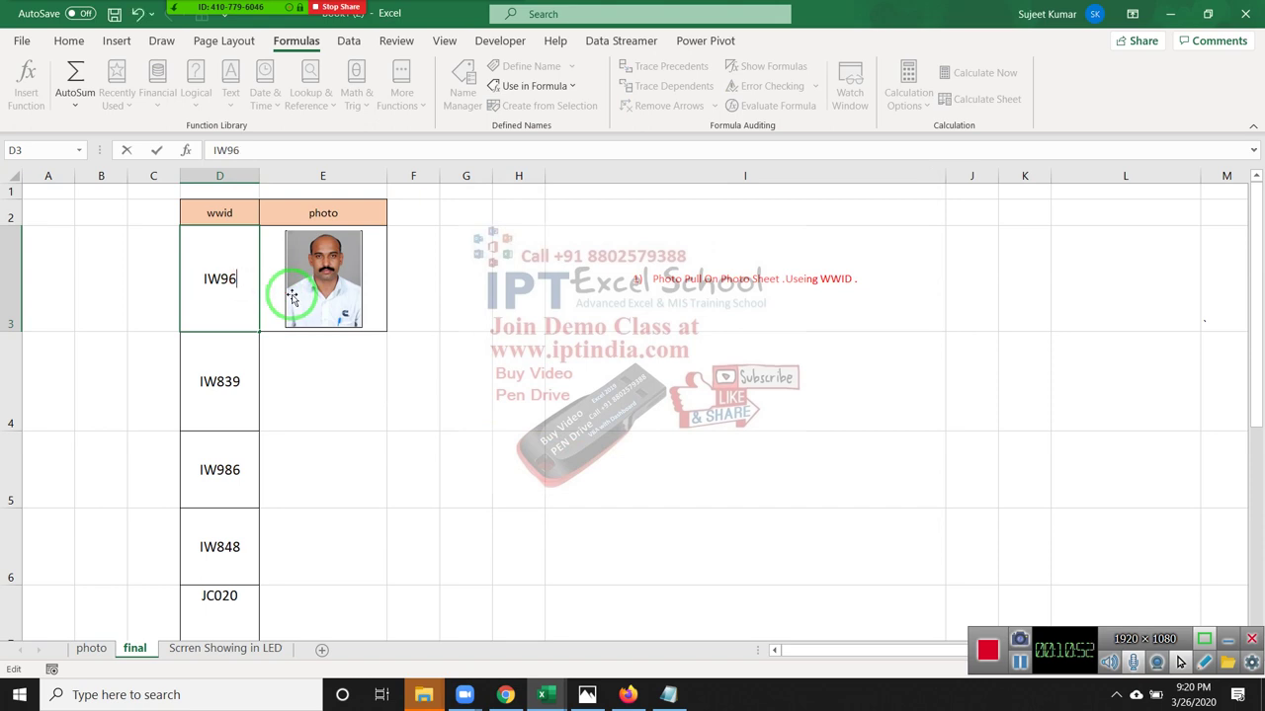
type("3")
key("Return")
key("Up")
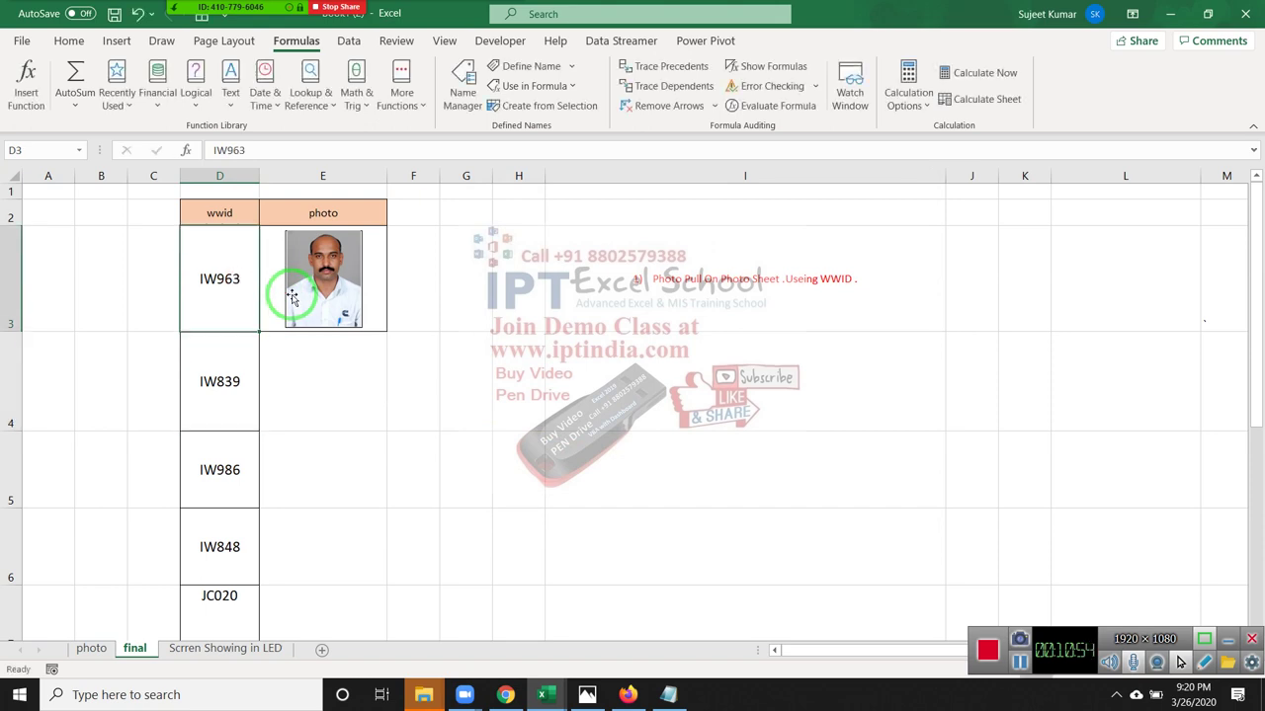
left_click(303, 295)
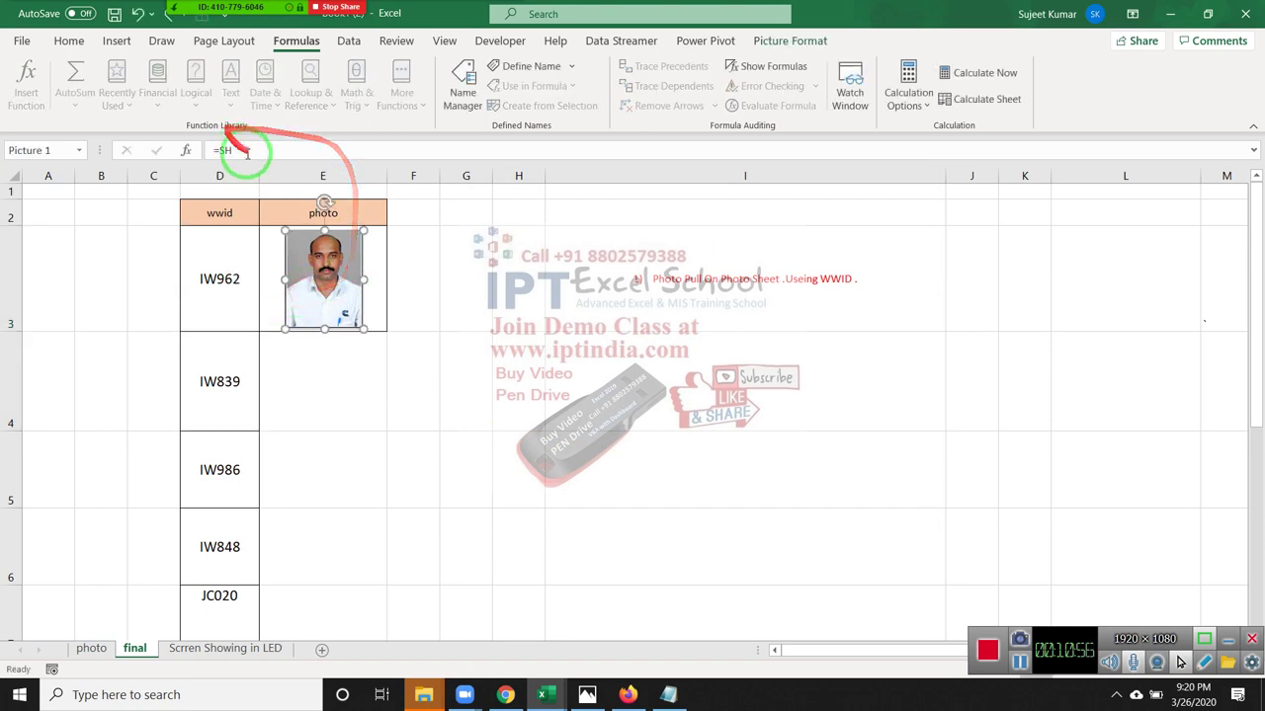
left_click(462, 99)
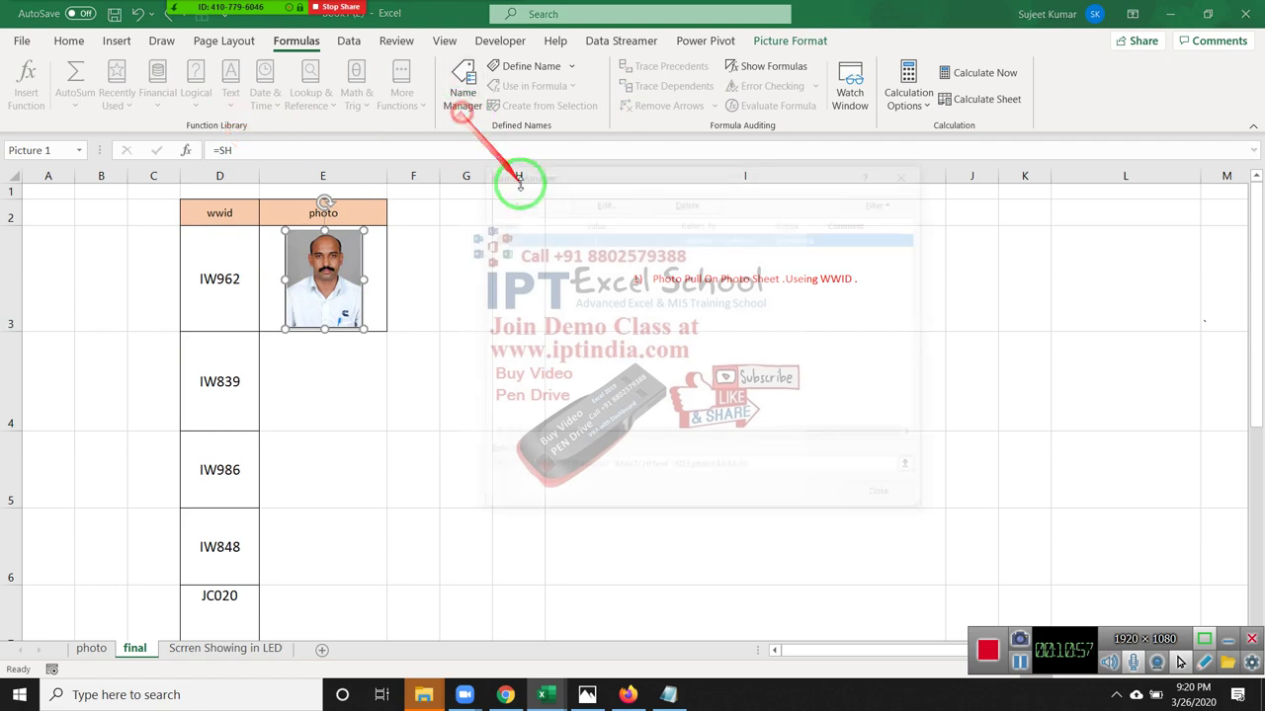
left_click(695, 470)
type("$")
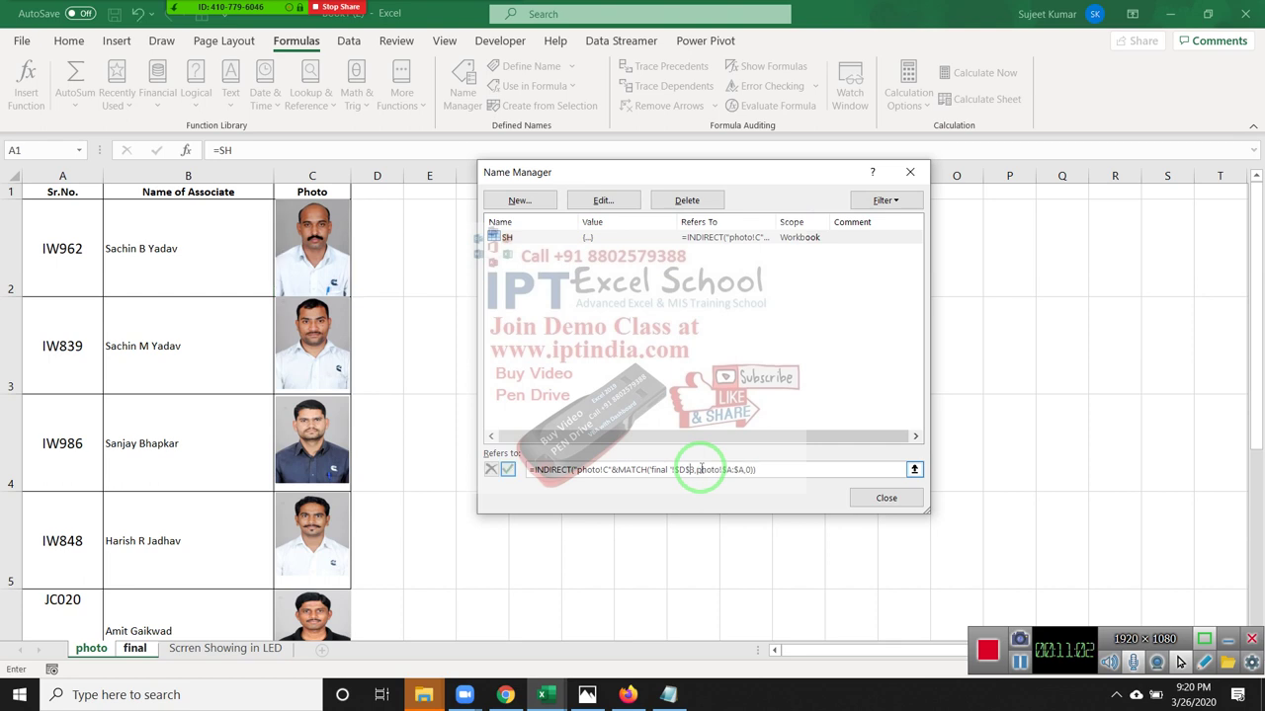
left_click(507, 469)
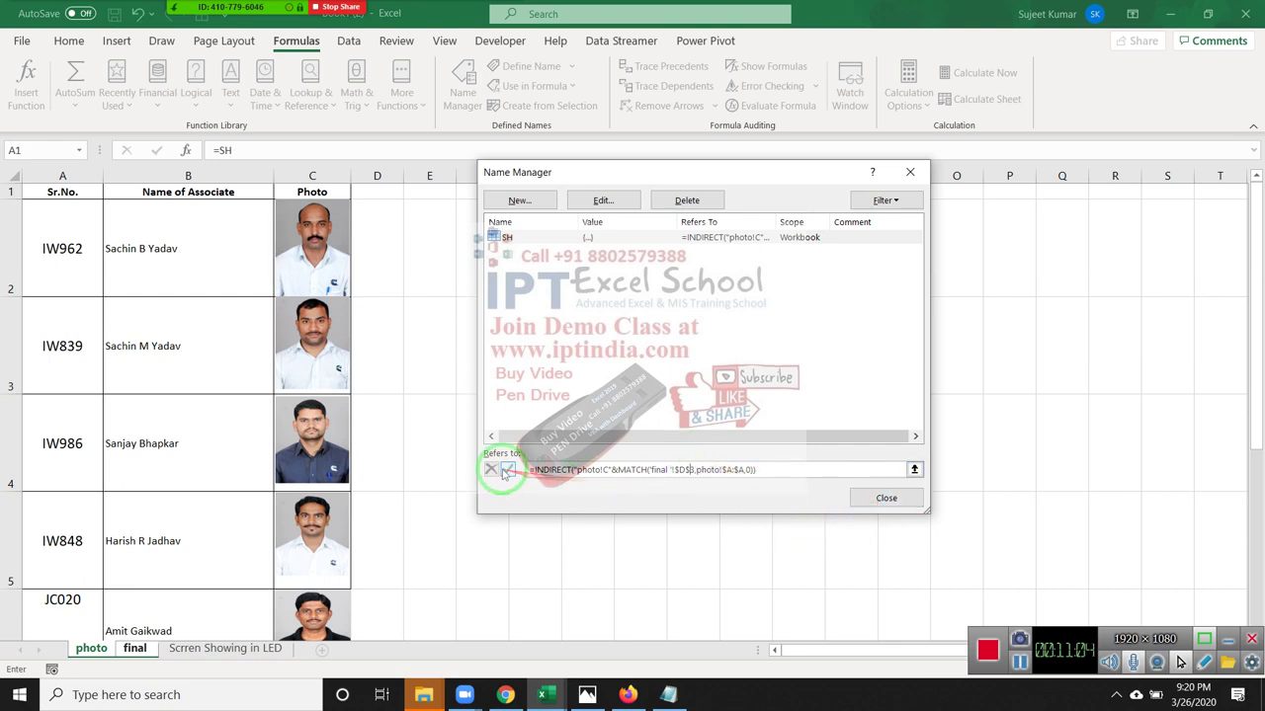
left_click(886, 497)
left_click(326, 384)
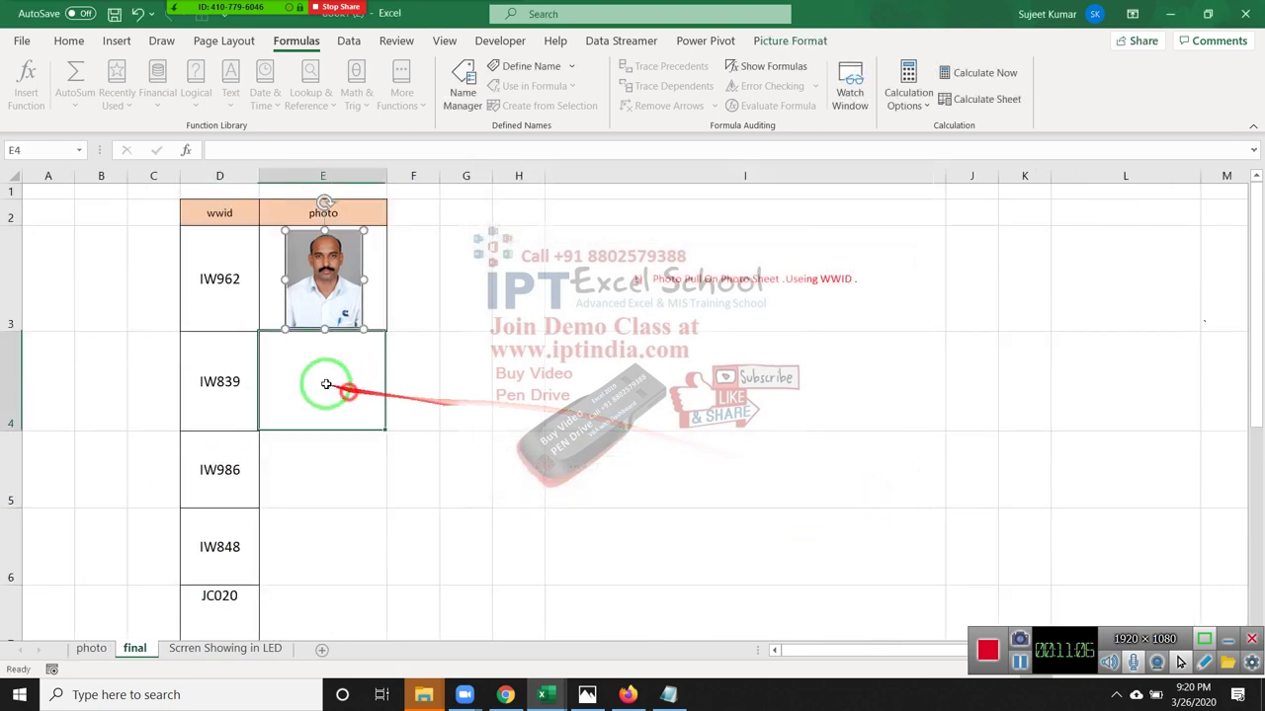
Test the photo lookup by pasting WWID IW839 from D4 into D3, then undo it
double_click(245, 281)
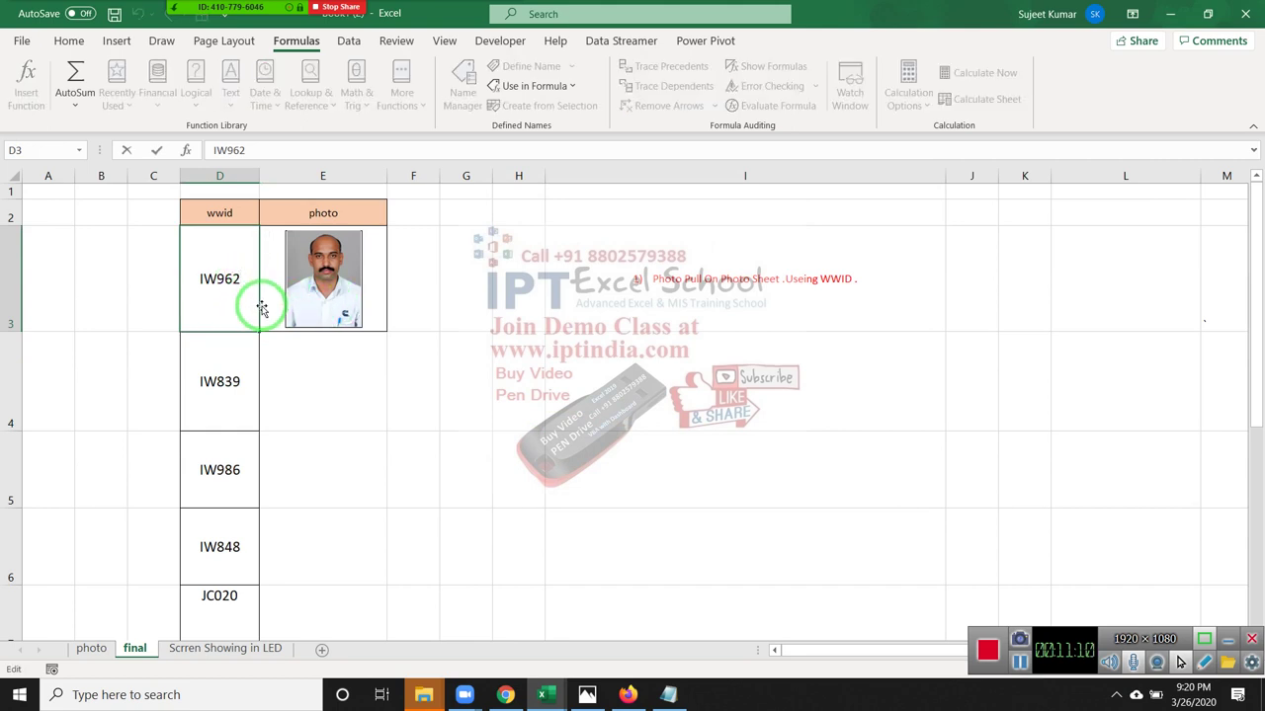
key("Escape")
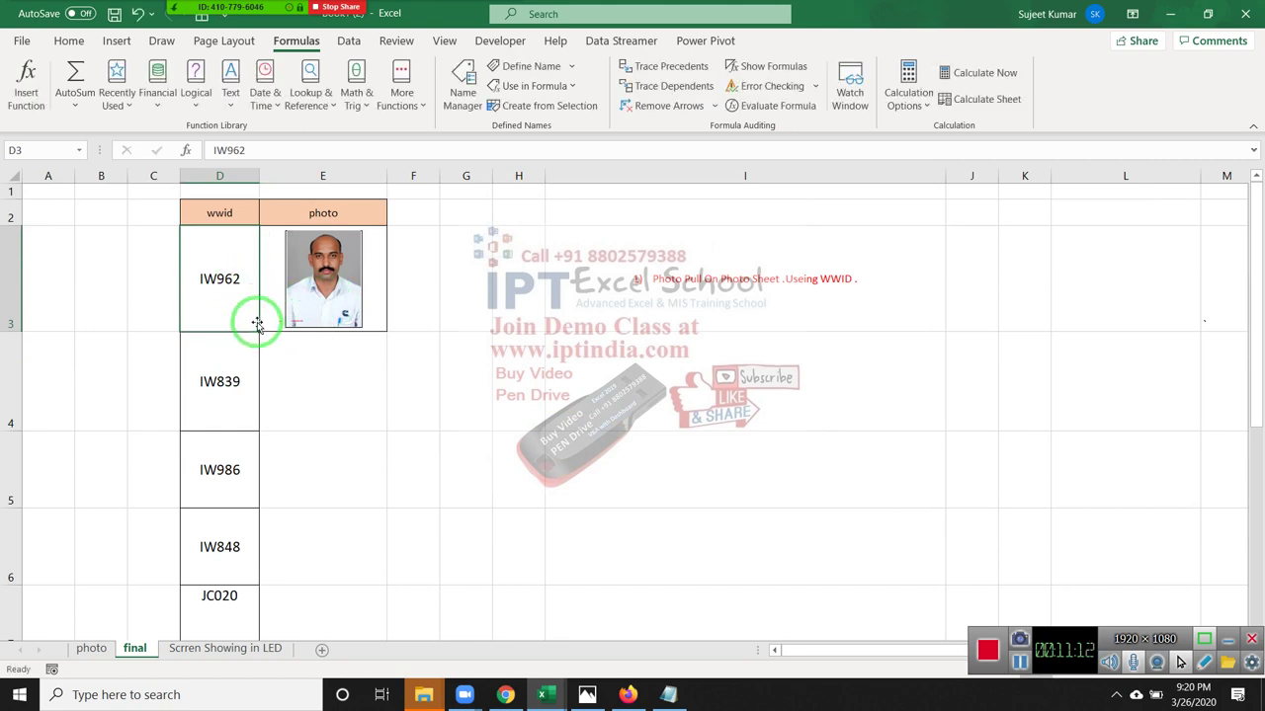
left_click(226, 395)
key("ctrl+c")
left_click(225, 307)
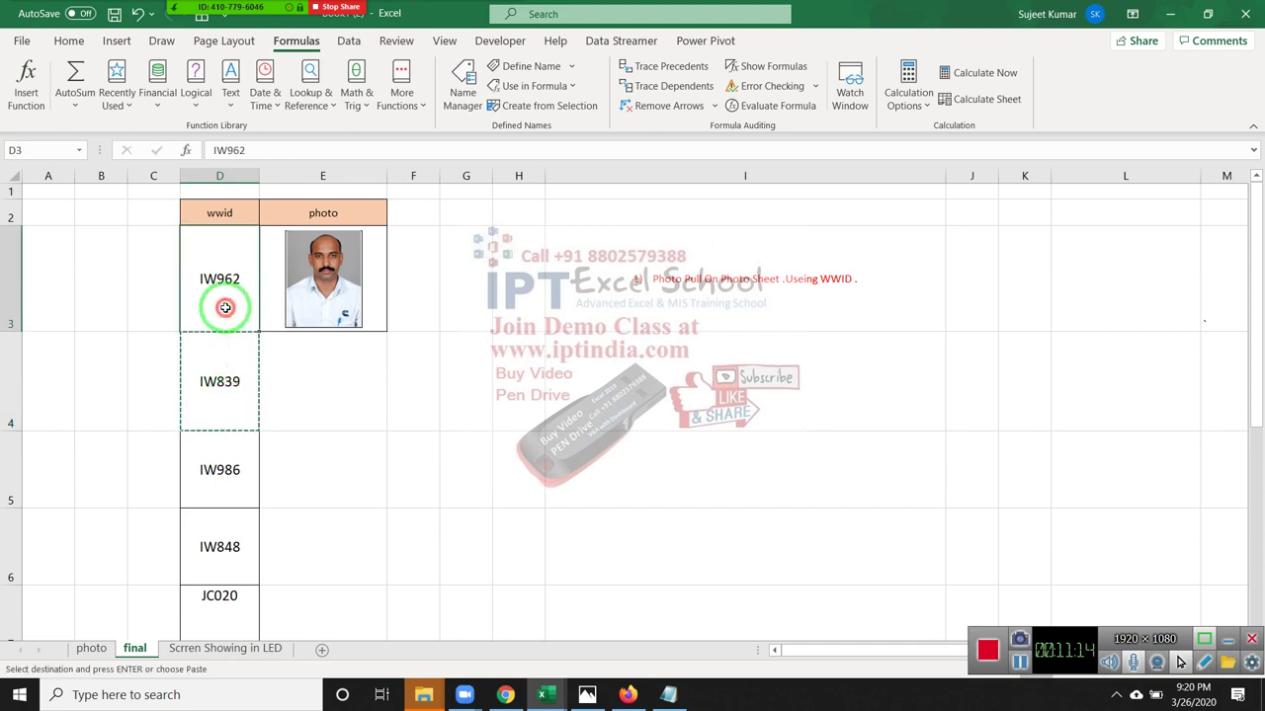
key("ctrl+v")
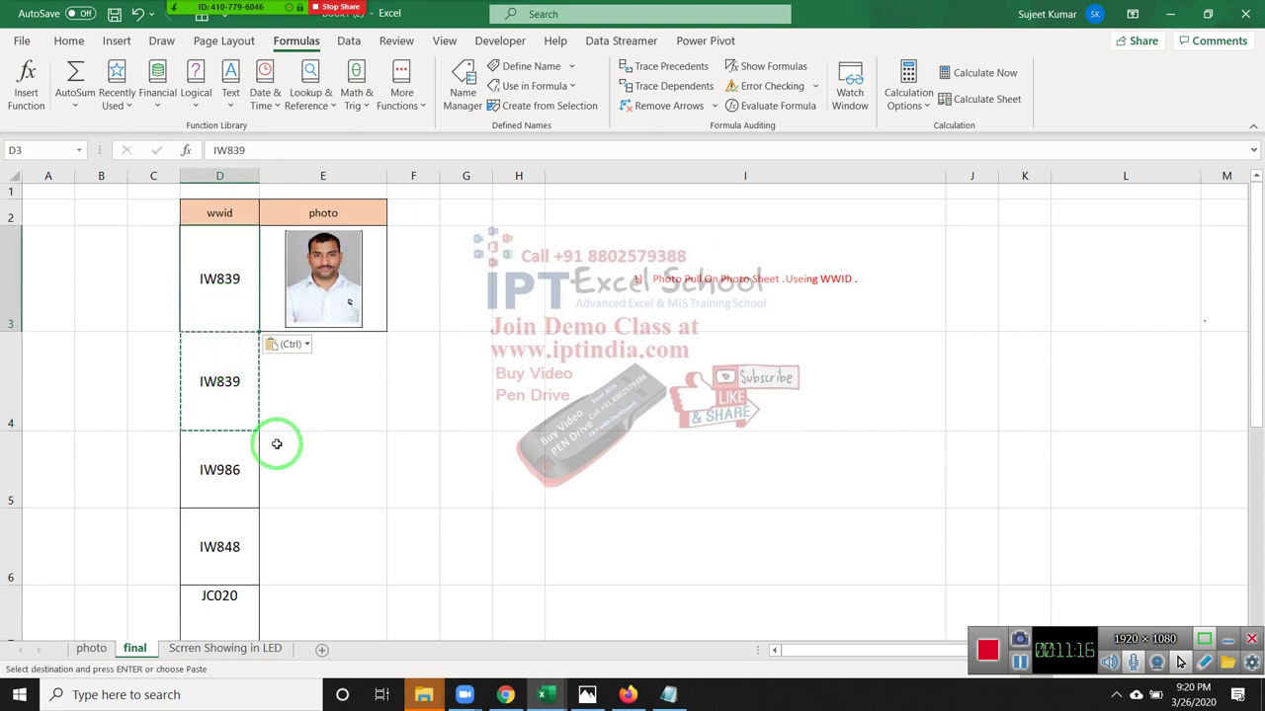
key("ctrl+z")
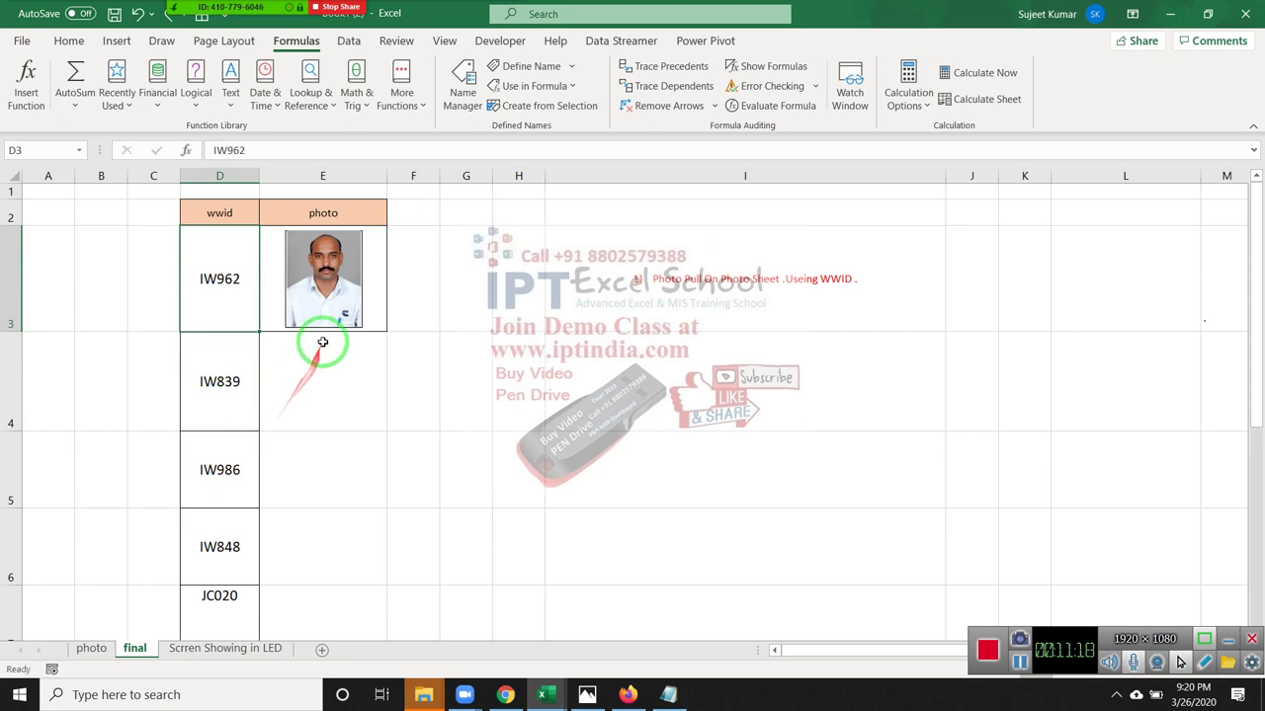
Move the linked photo to E4 and back to E3, then re-check SH's reference
left_click(332, 314)
left_click_drag(332, 314, 333, 416)
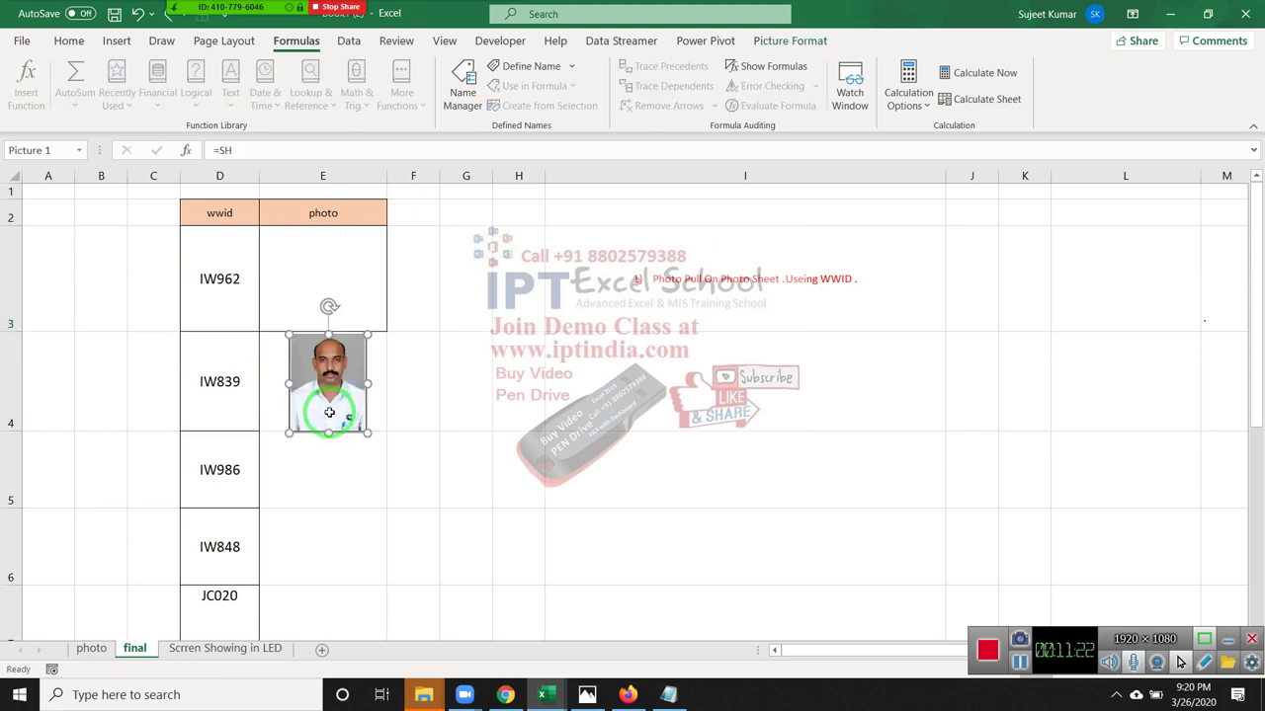
left_click_drag(329, 412, 325, 308)
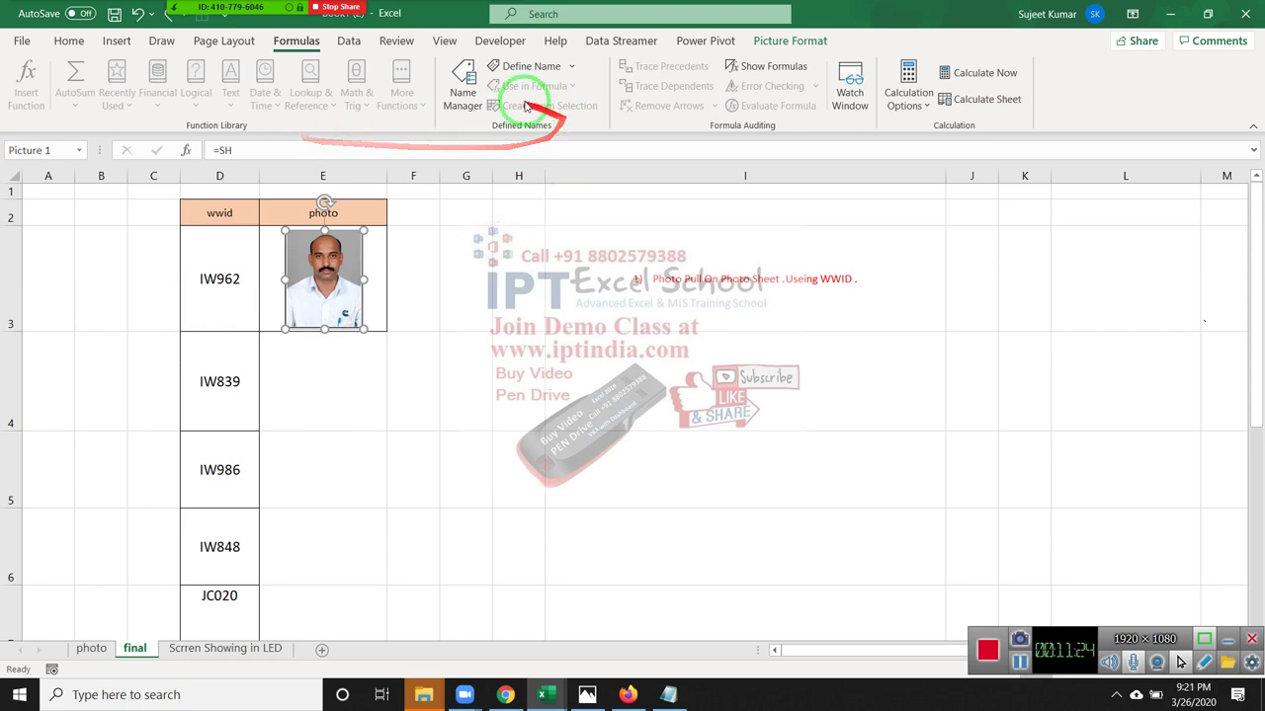
left_click(471, 95)
left_click(689, 470)
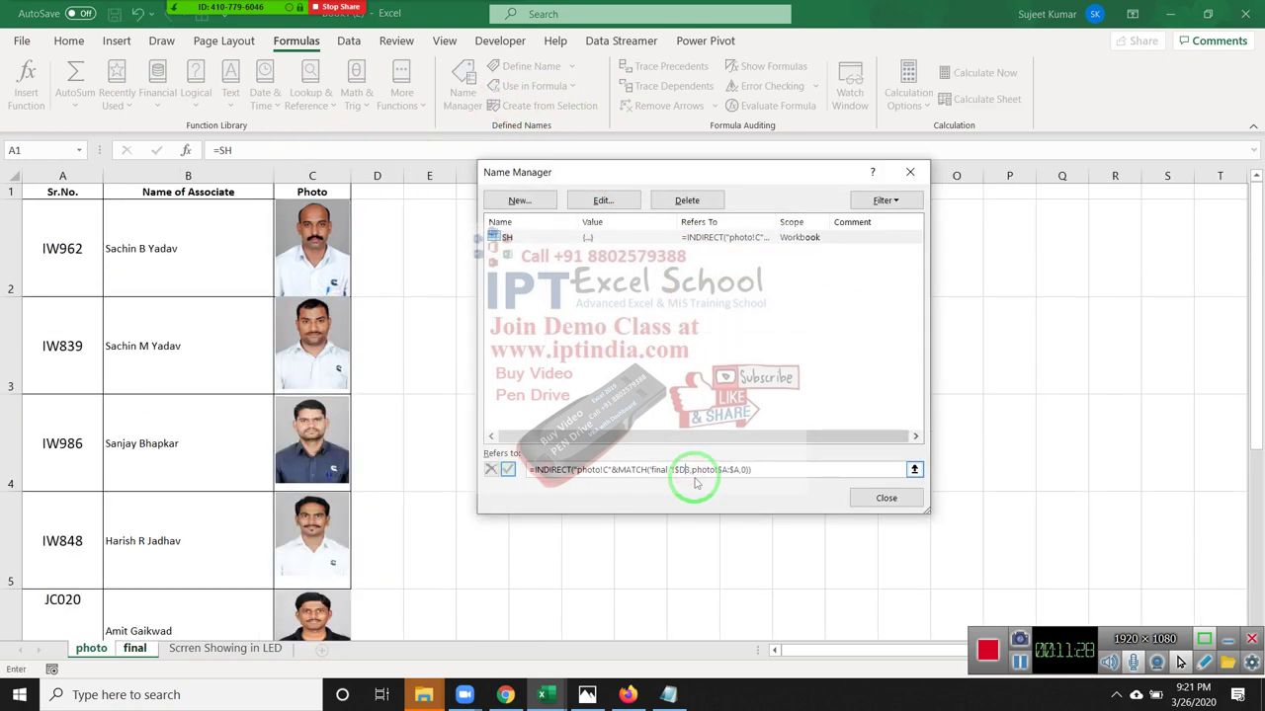
left_click(508, 469)
left_click(887, 499)
Paste WWID IW839 from D4 into D3 and confirm the E3 photo's SH link
left_click(243, 372)
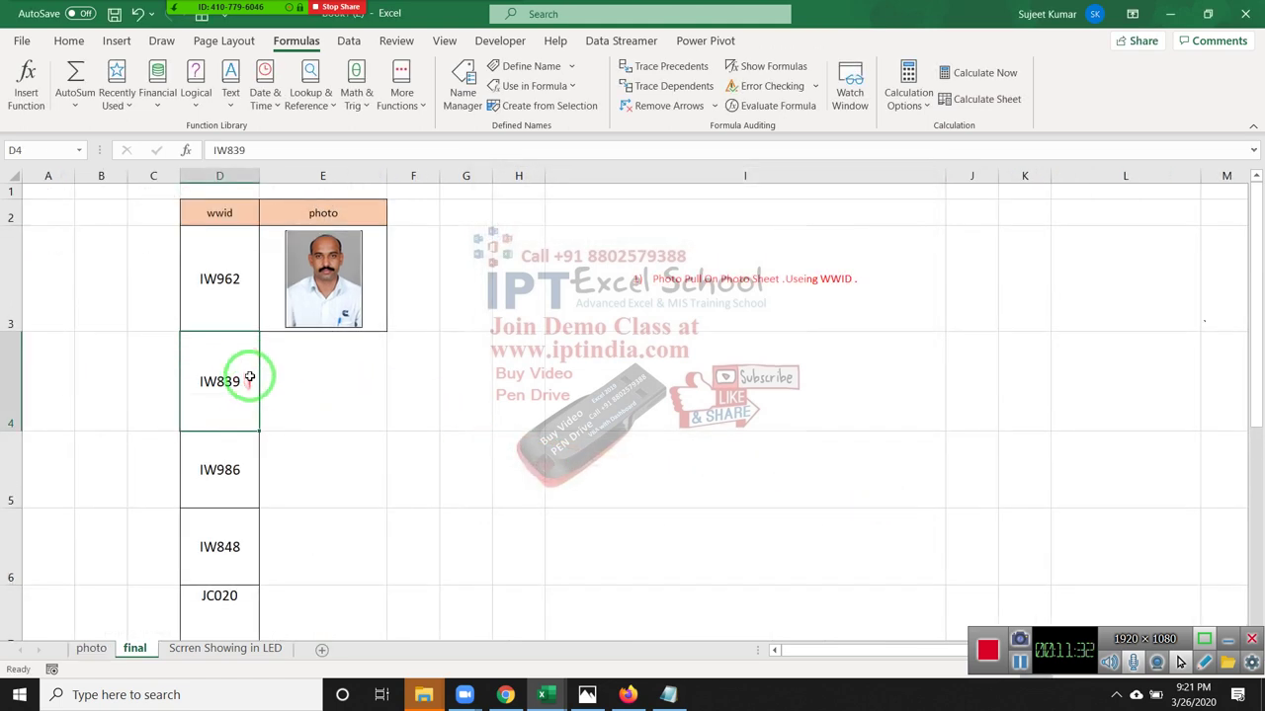
key("ctrl+c")
left_click(237, 313)
key("ctrl+v")
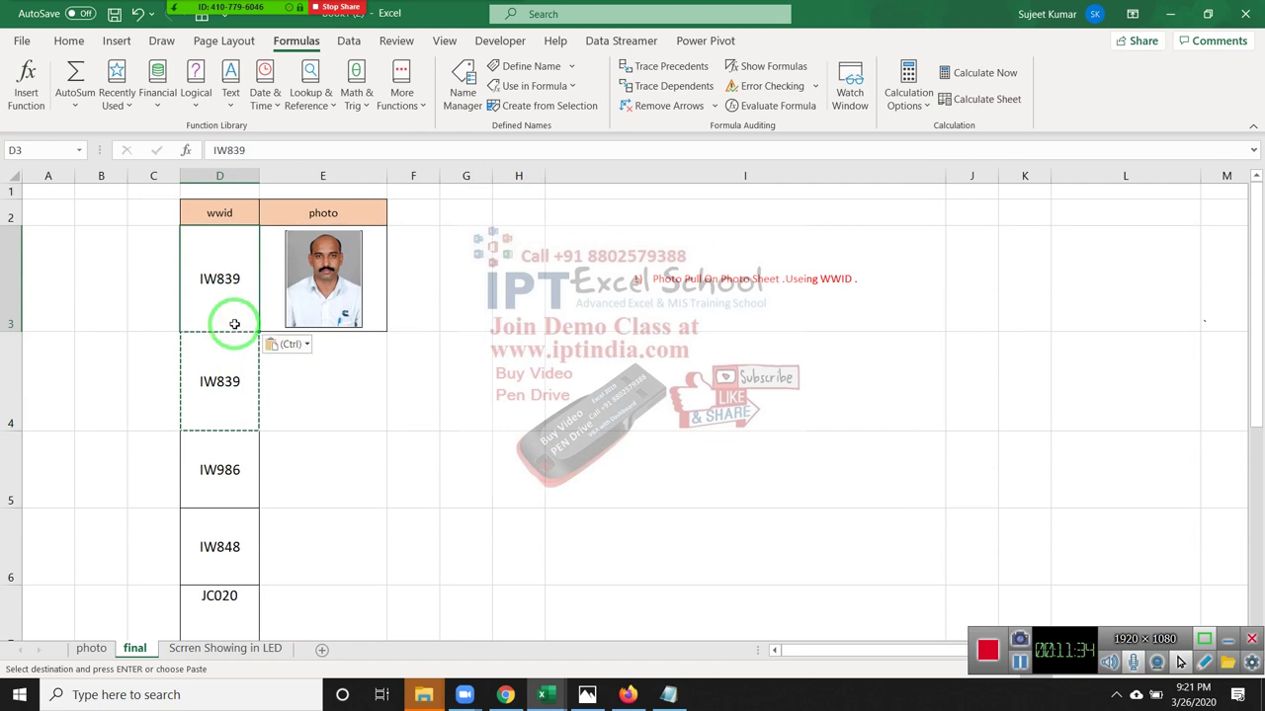
left_click_drag(226, 375, 213, 314)
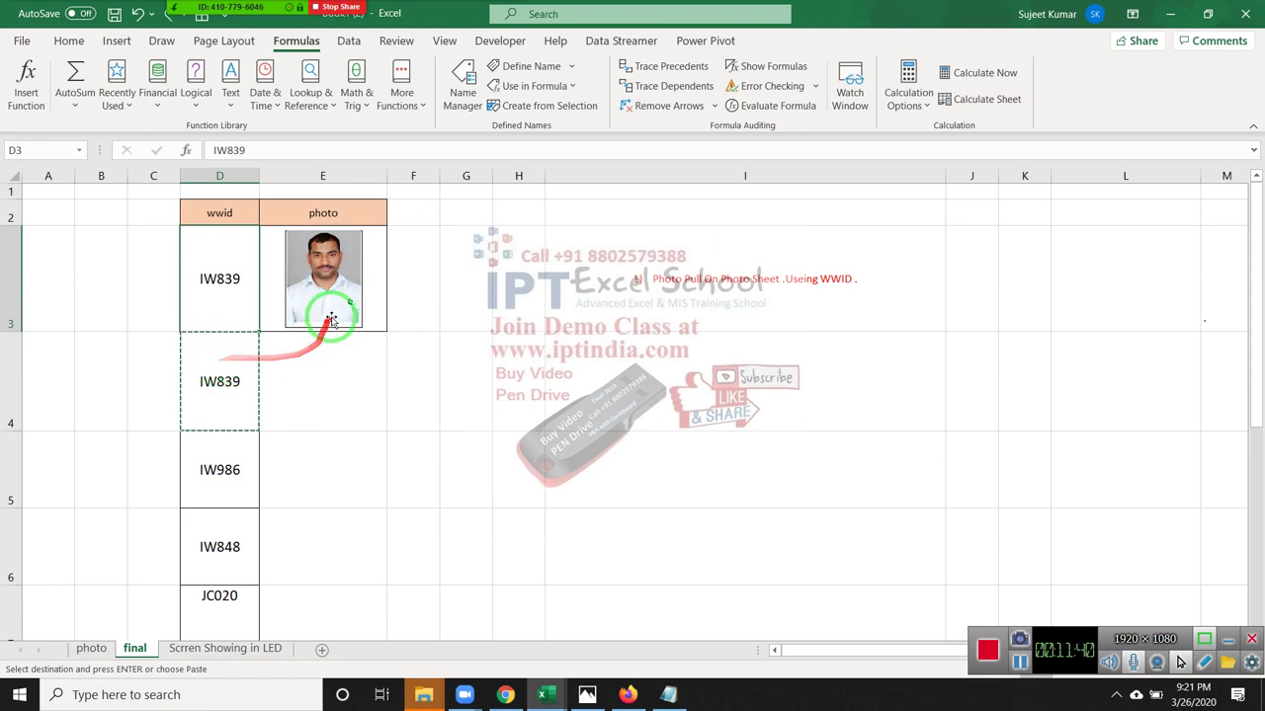
left_click(328, 321)
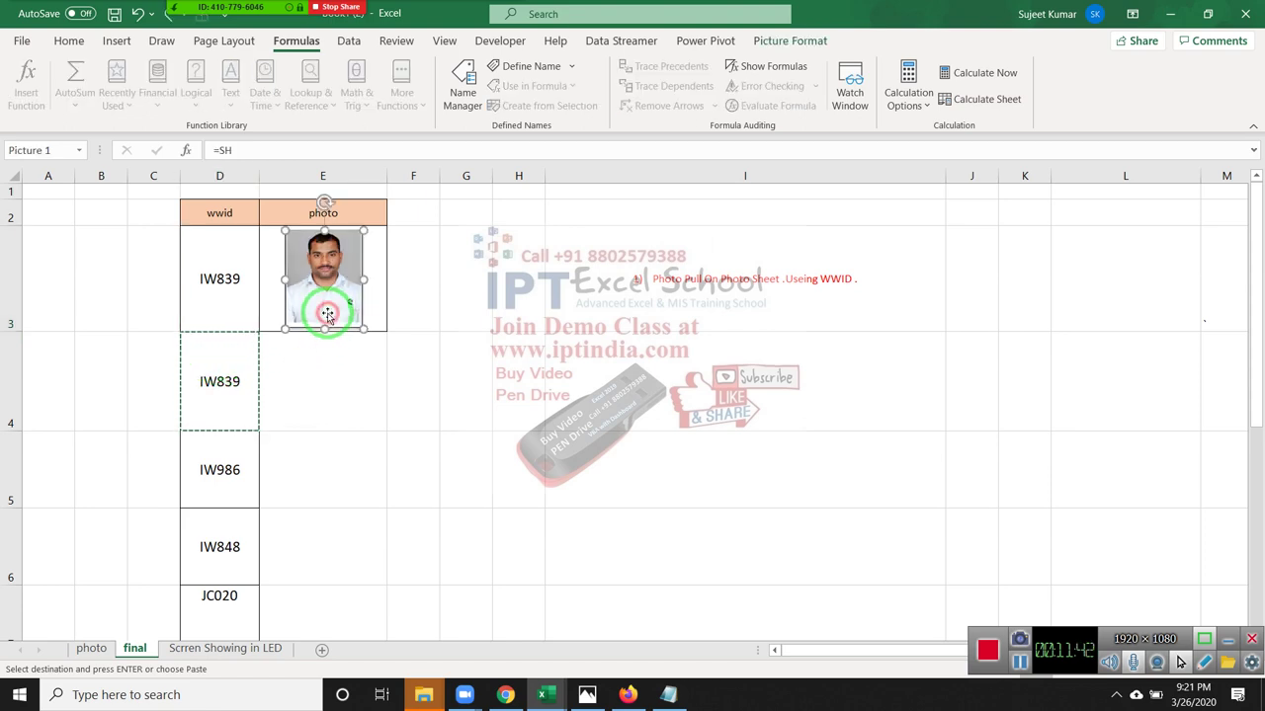
left_click(462, 89)
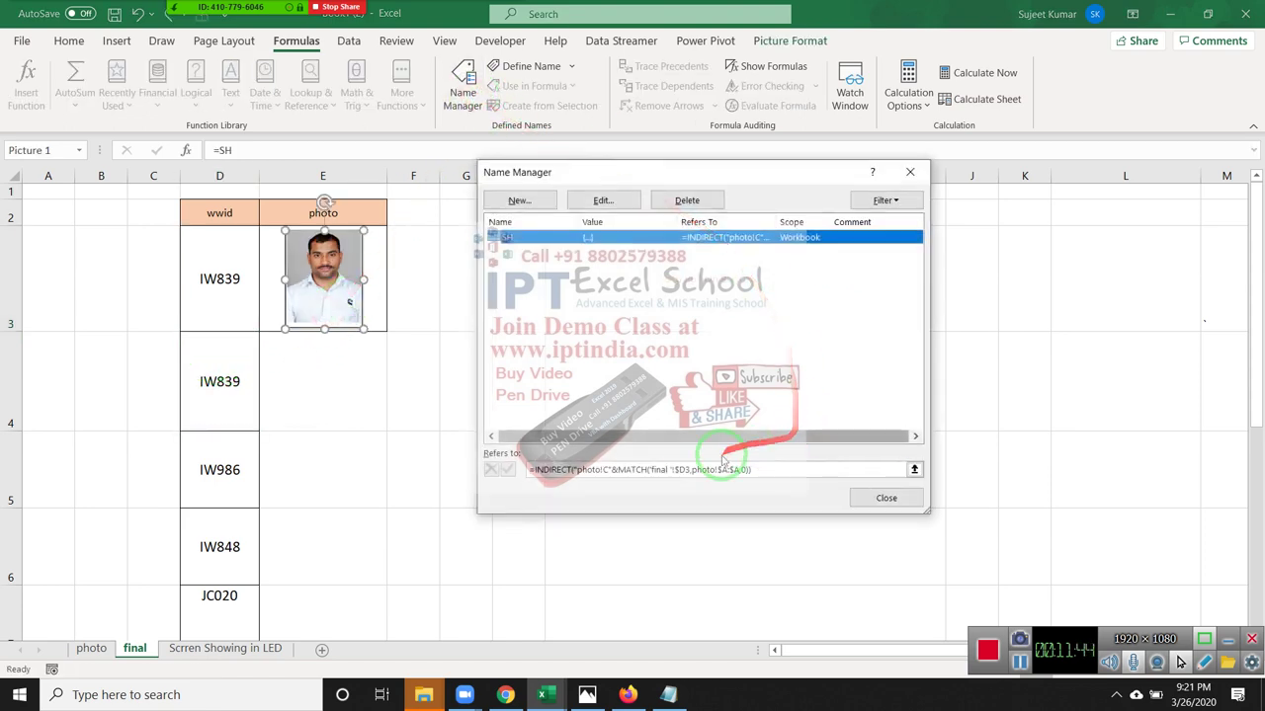
key("Escape")
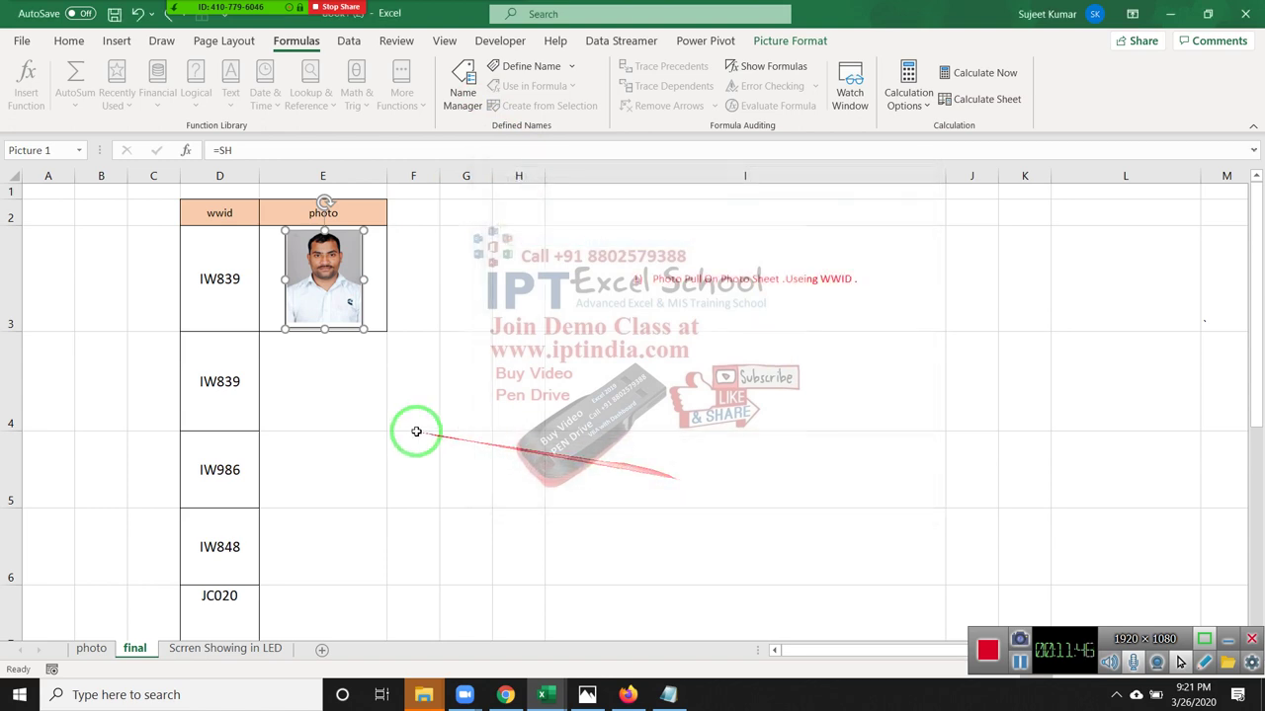
left_click(294, 403)
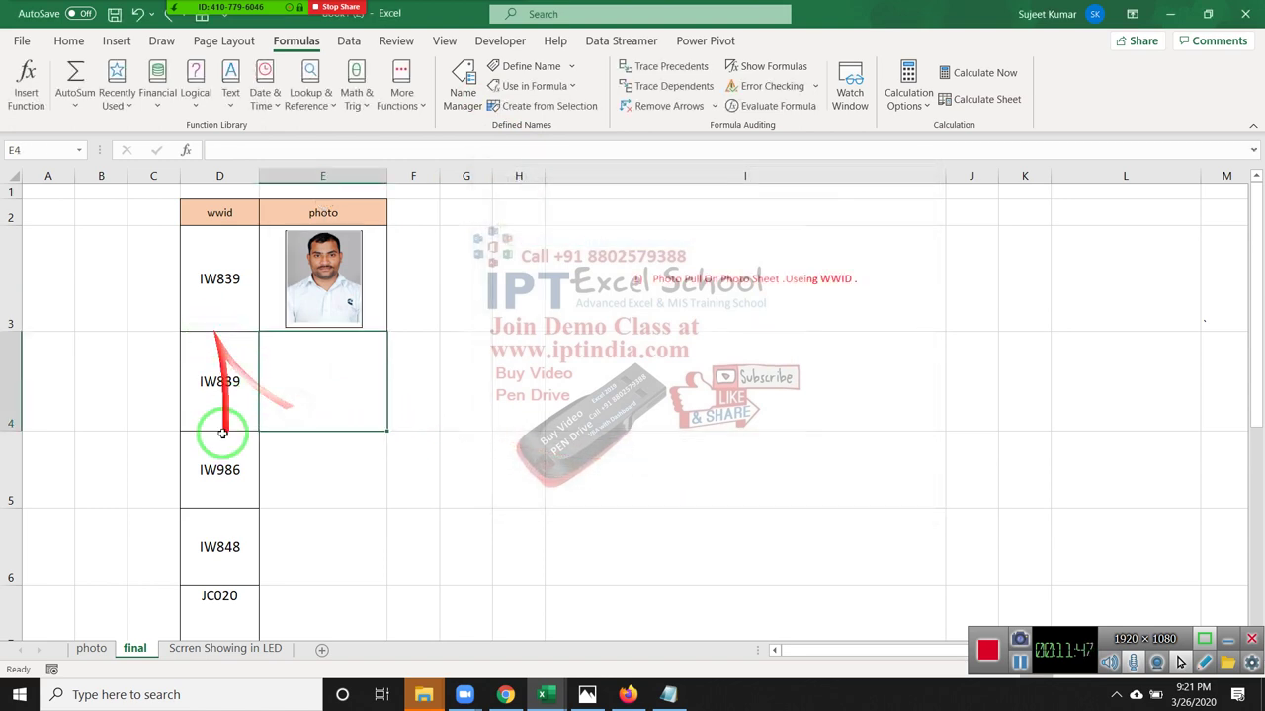
Try WWID IW848 in D3, then enter IW986 as the lookup WWID
left_click(235, 559)
key("ctrl+c")
left_click(224, 308)
key("ctrl+v")
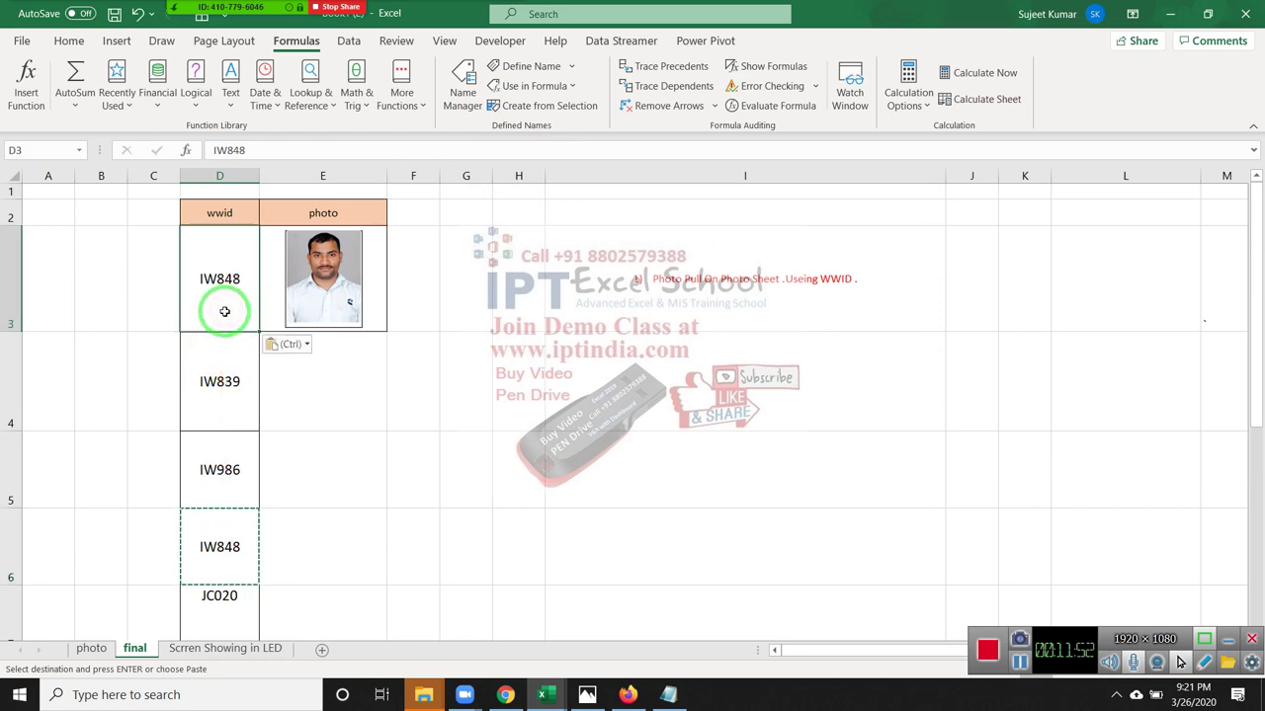
left_click(230, 364)
left_click(225, 293)
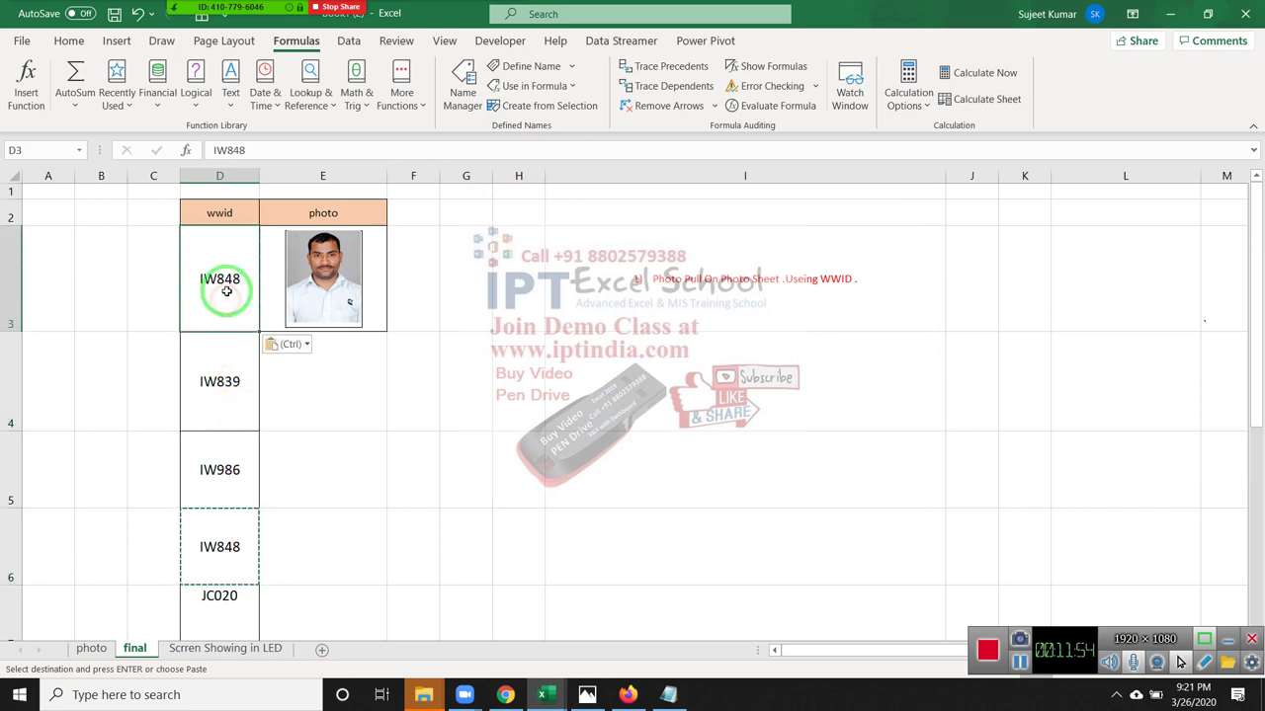
double_click(231, 280)
type("IW962")
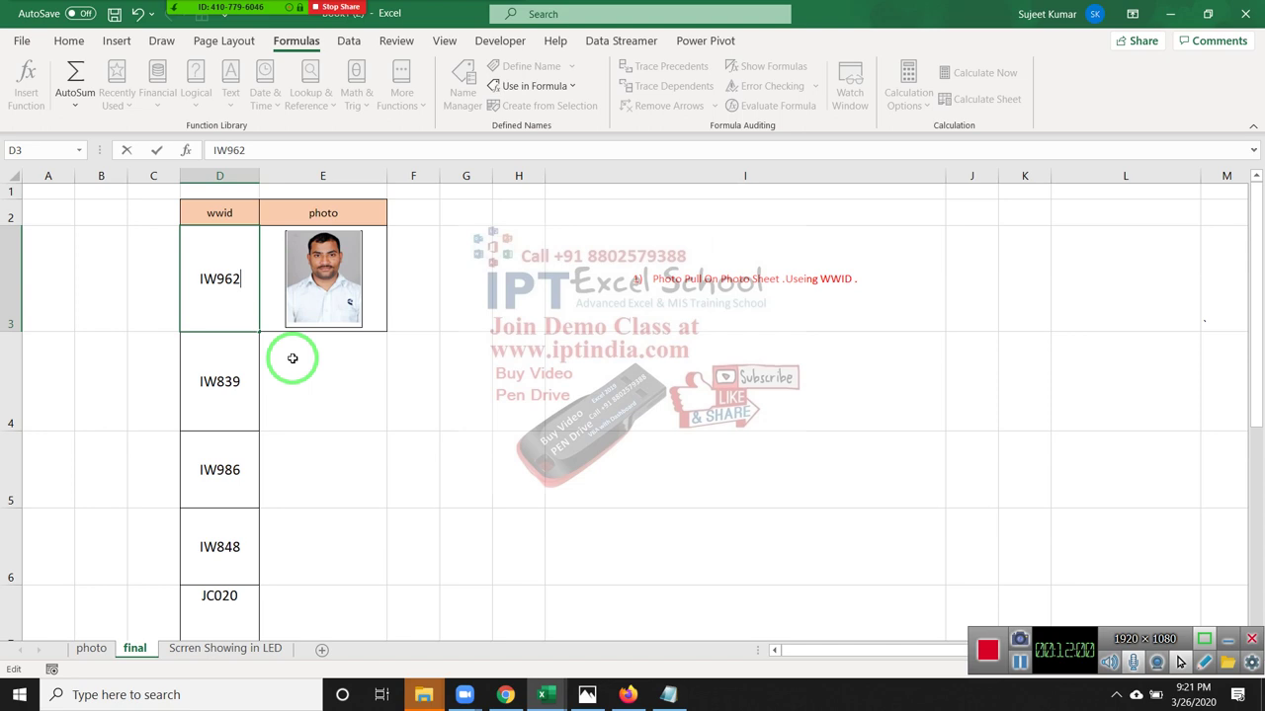
key("Escape")
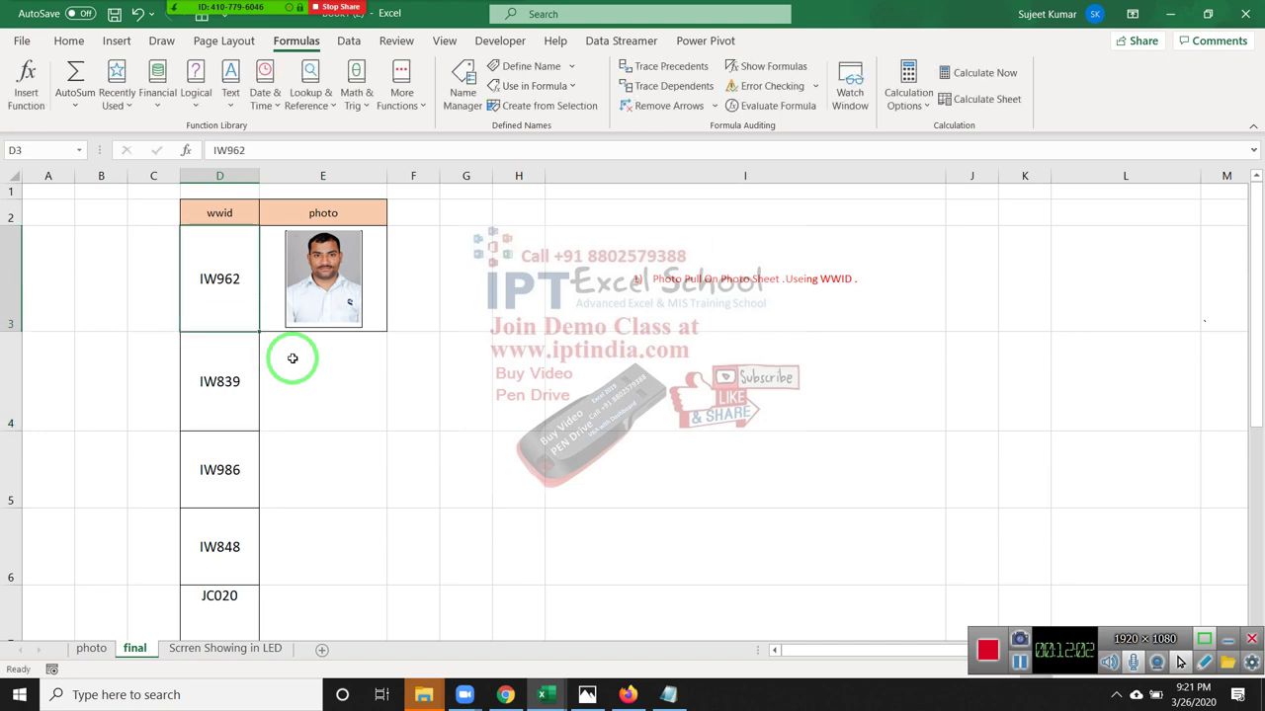
double_click(241, 271)
double_click(241, 270)
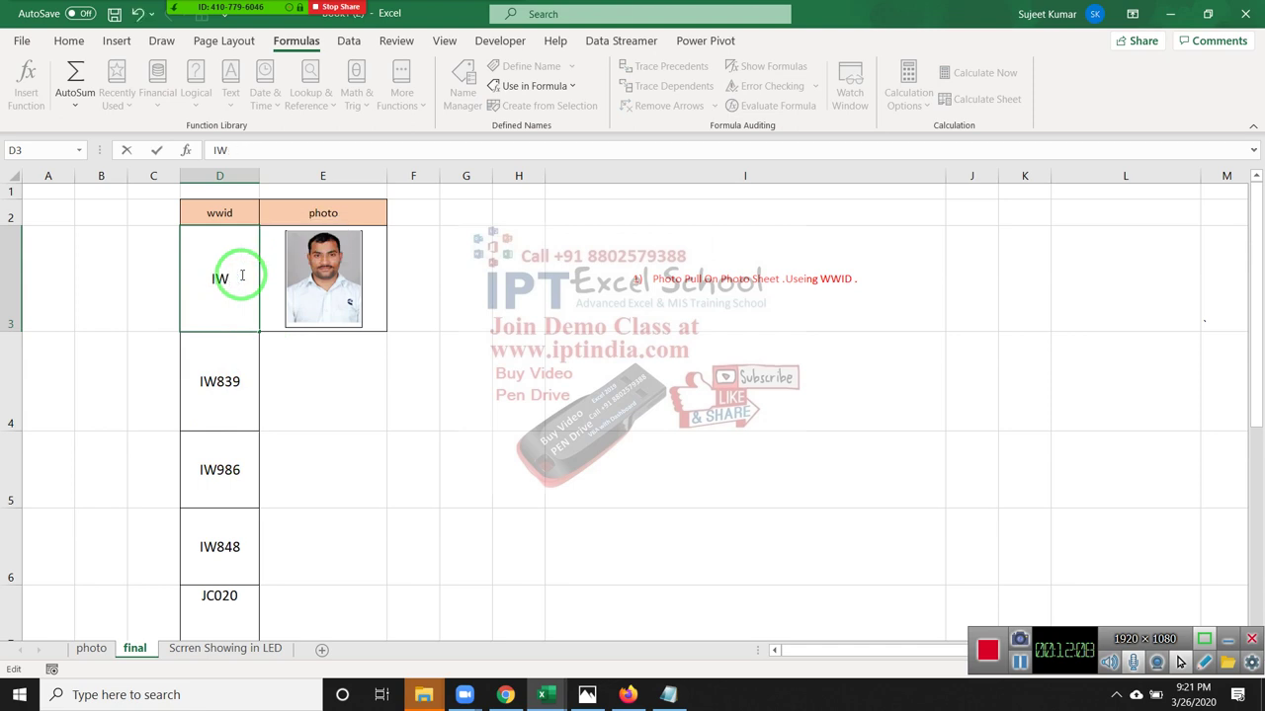
type("986")
key("Return")
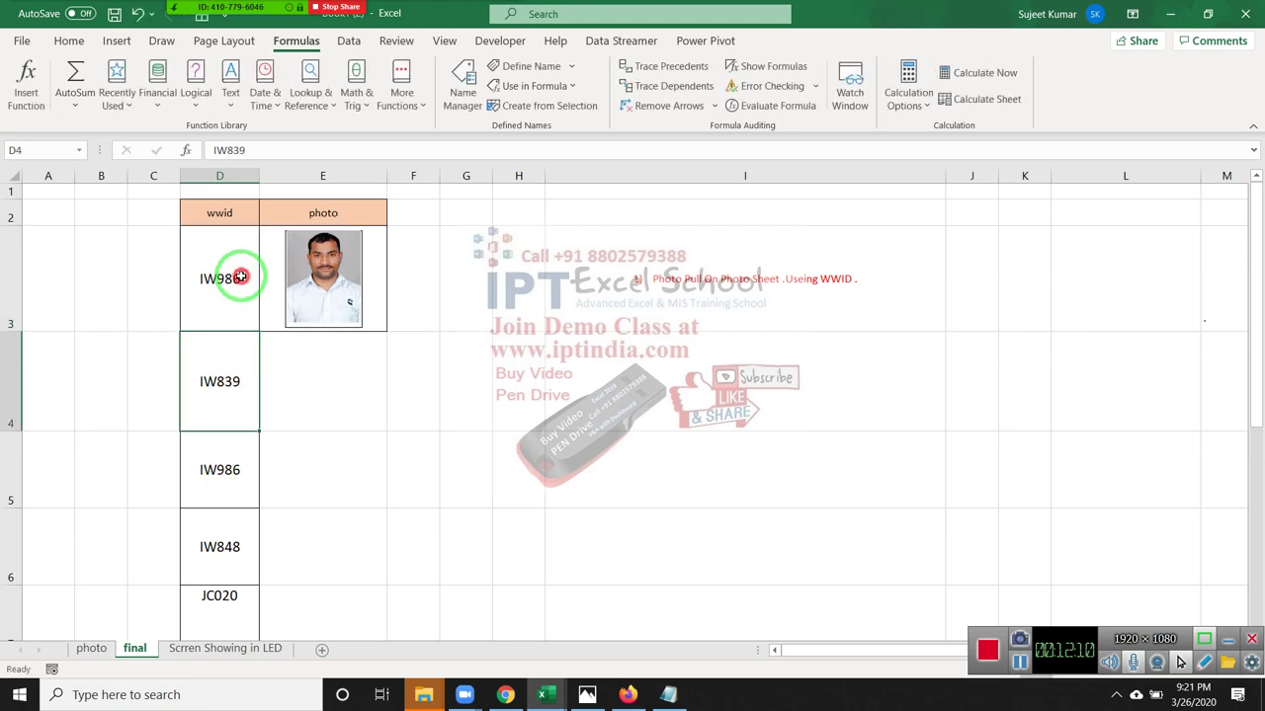
Change SH's Refers to so the lookup uses the absolute 'final'!$D$3 reference
left_click(371, 279)
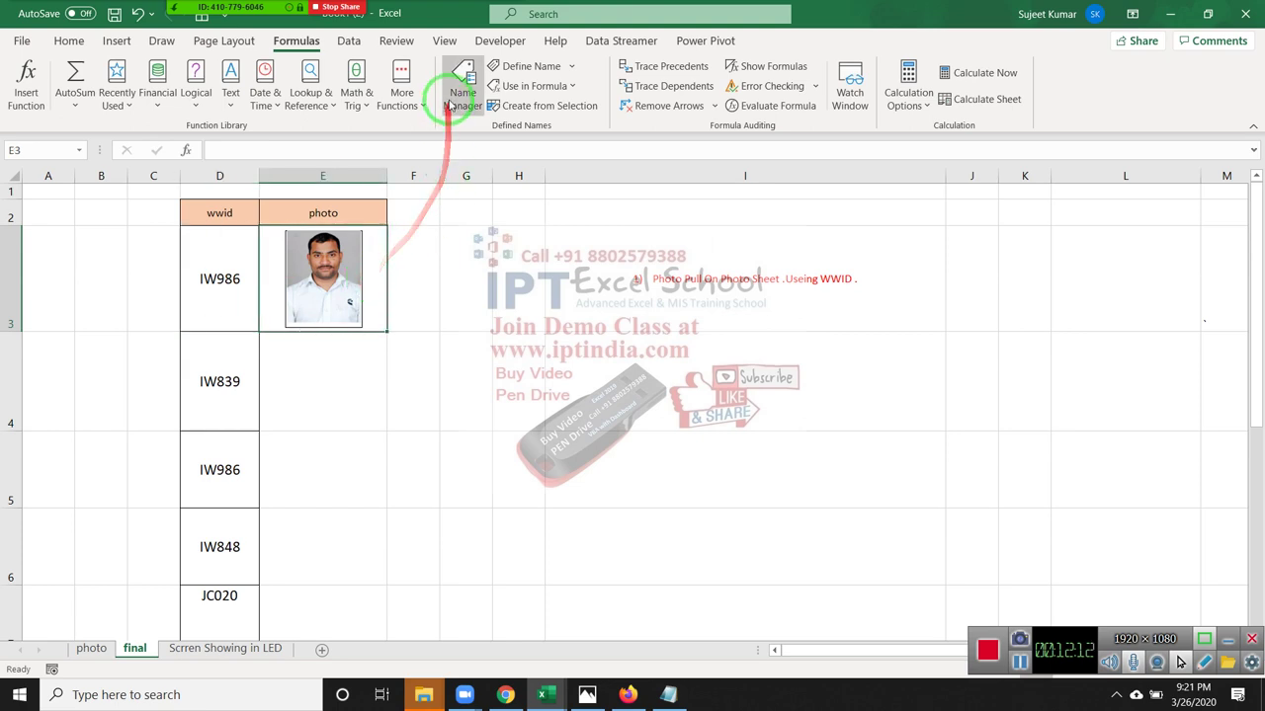
left_click(463, 88)
left_click(626, 470)
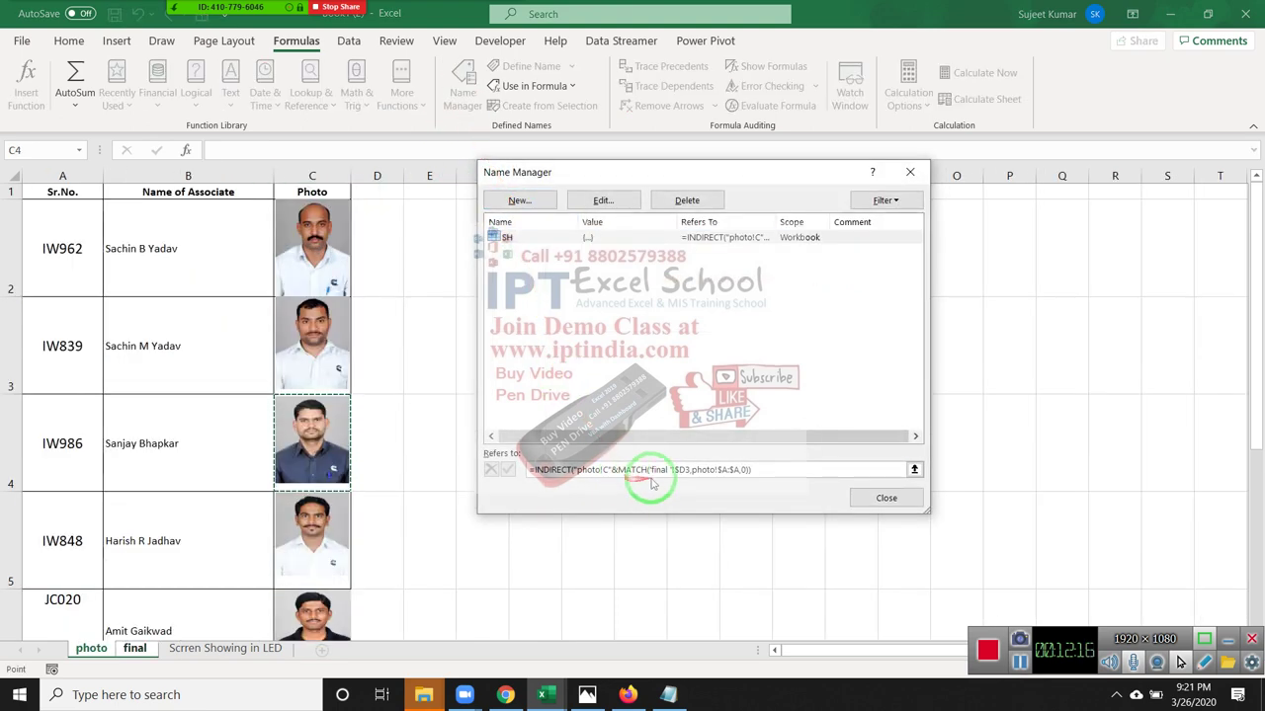
left_click(690, 470)
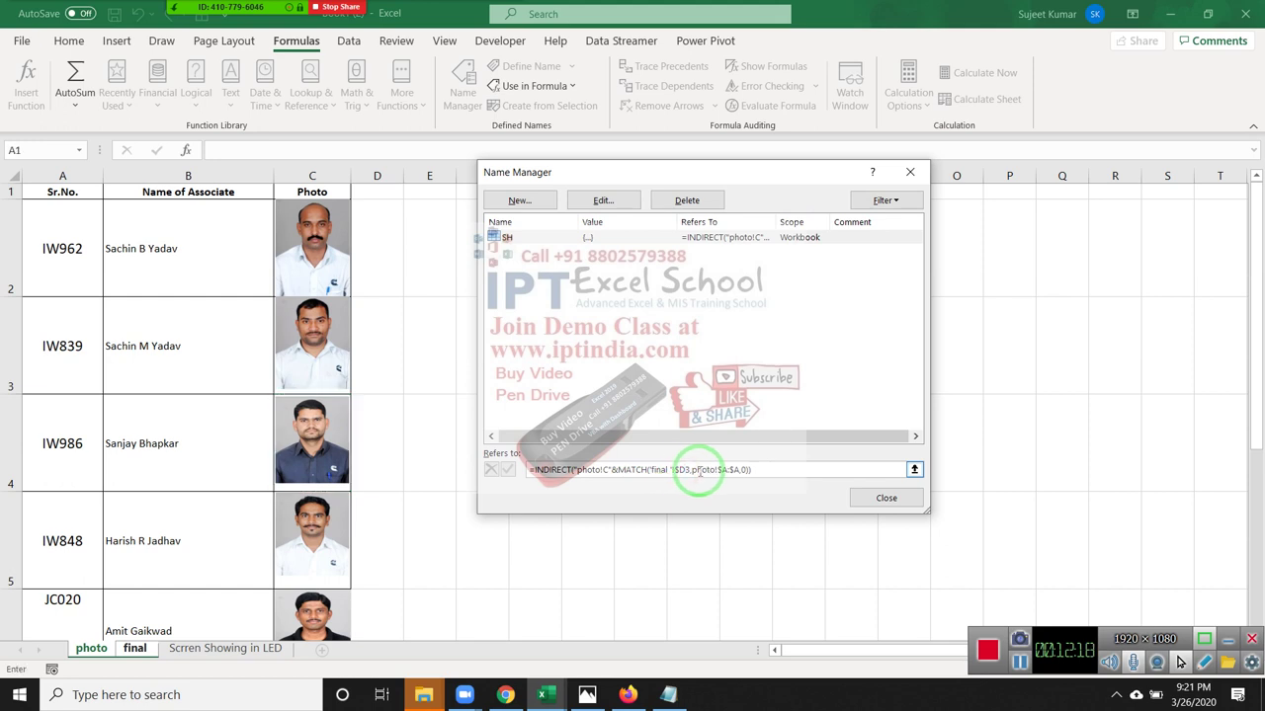
type("$")
key("Return")
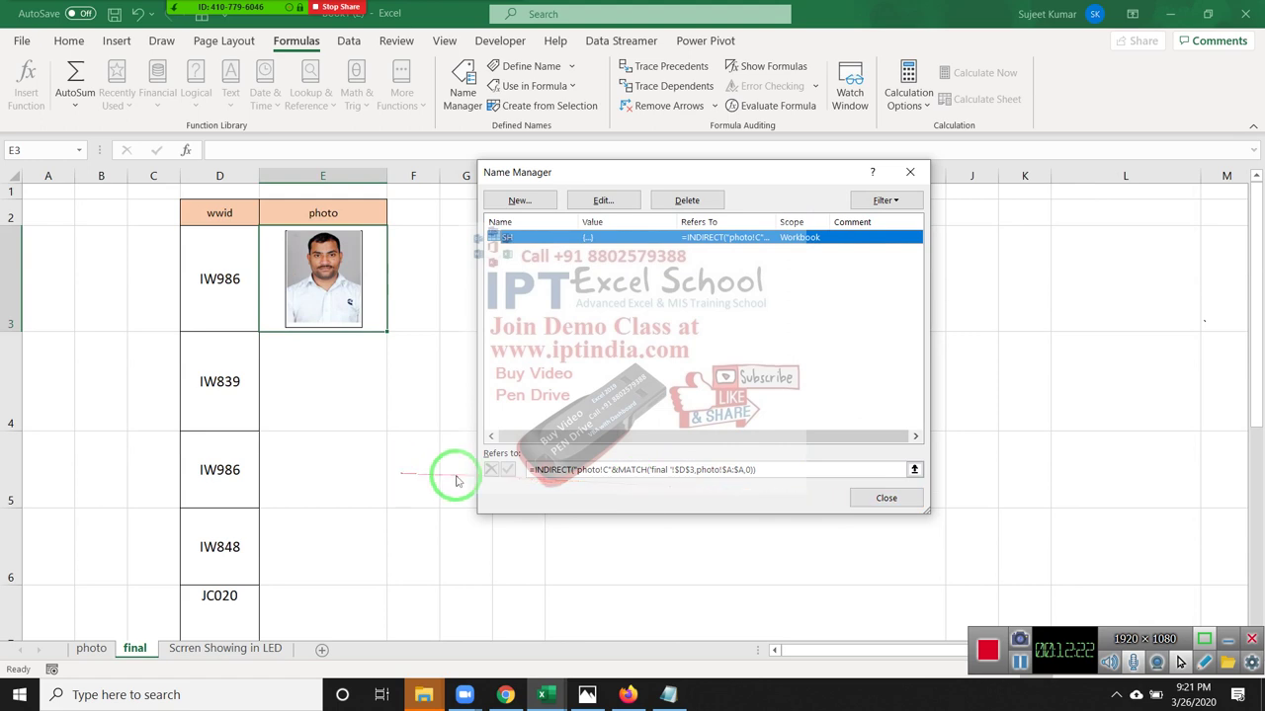
left_click(889, 499)
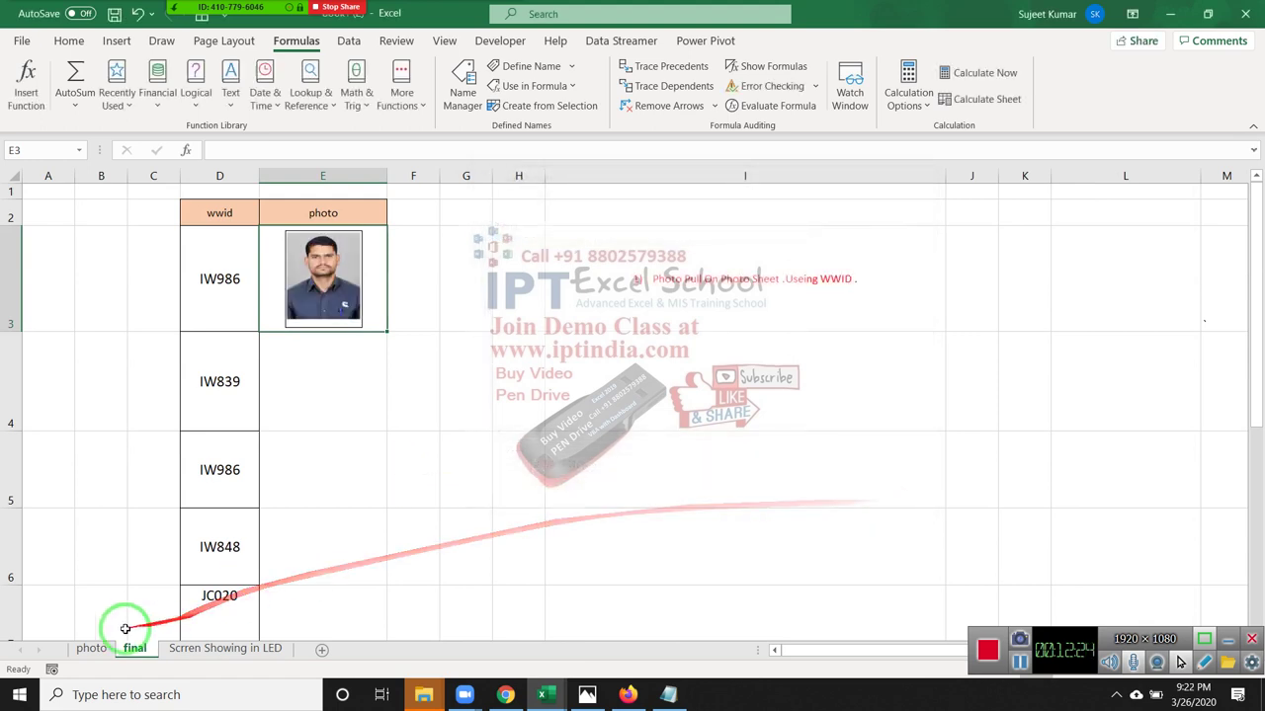
Copy WWID IW962 from A2 on the photo sheet into D3 on the final sheet
left_click(94, 648)
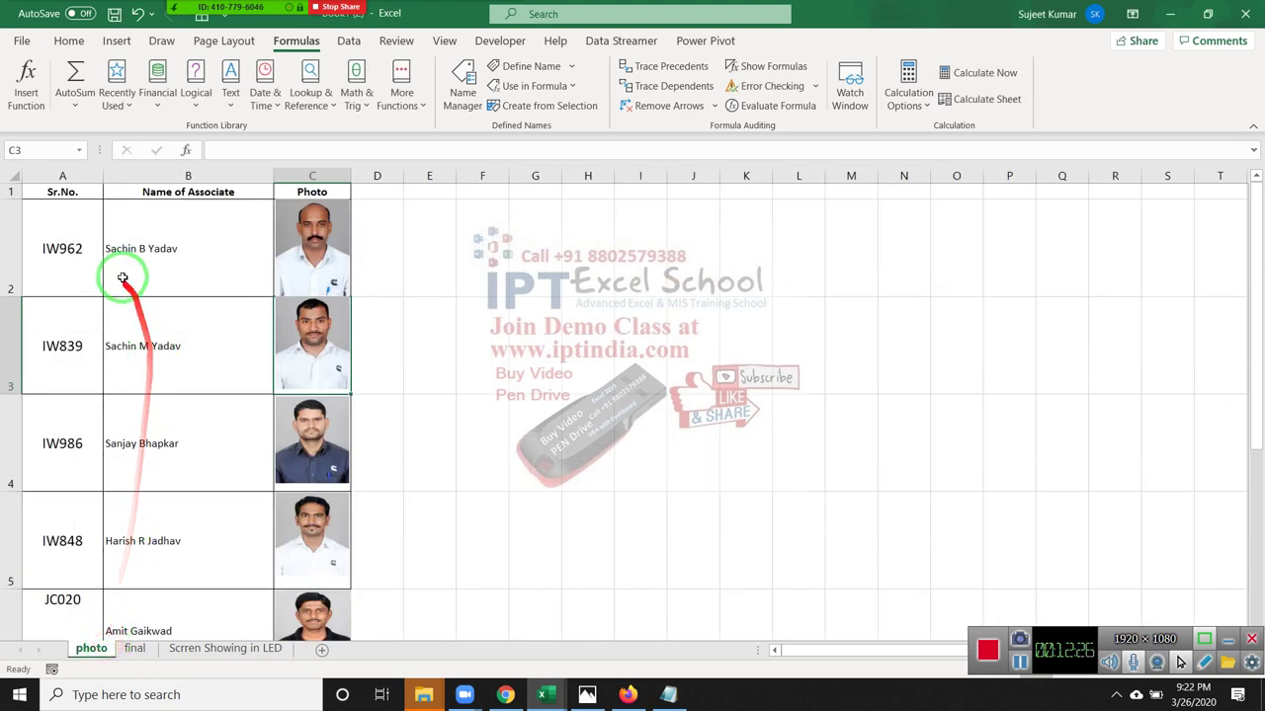
left_click(56, 246)
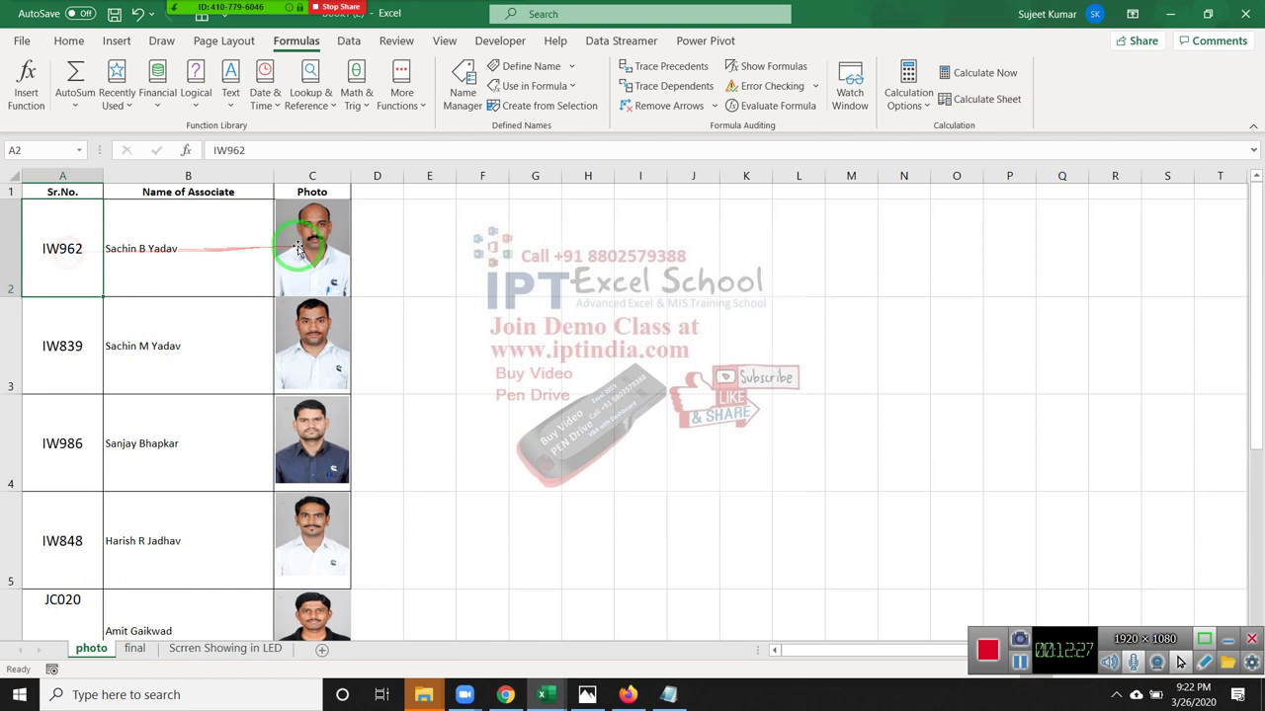
left_click(221, 251)
left_click(69, 252)
key("ctrl+c")
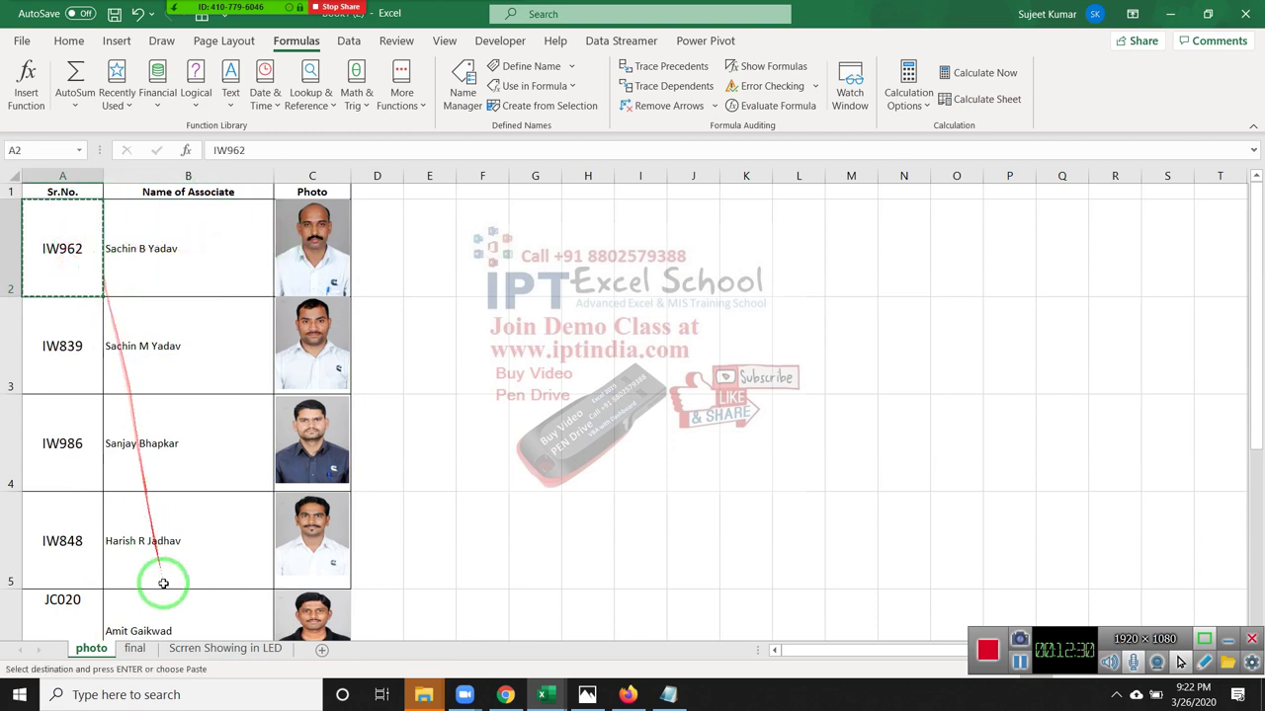
left_click(138, 647)
left_click(292, 261)
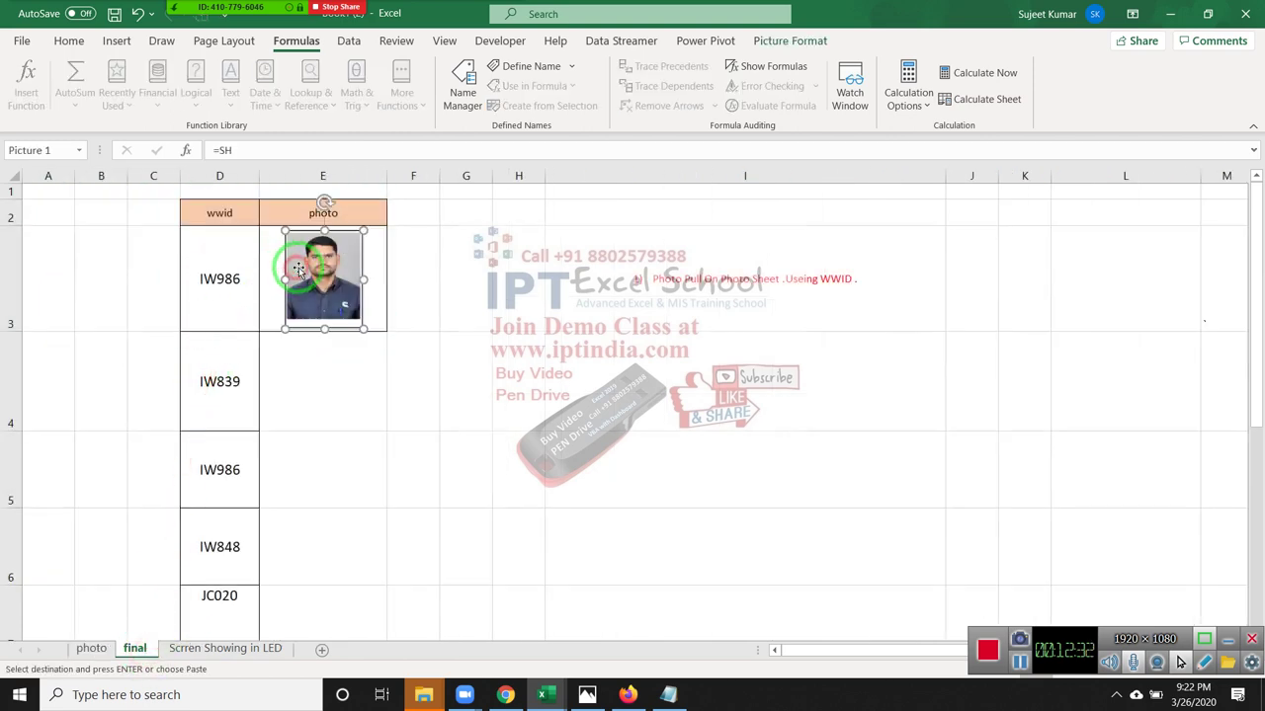
left_click(229, 278)
key("ctrl+v")
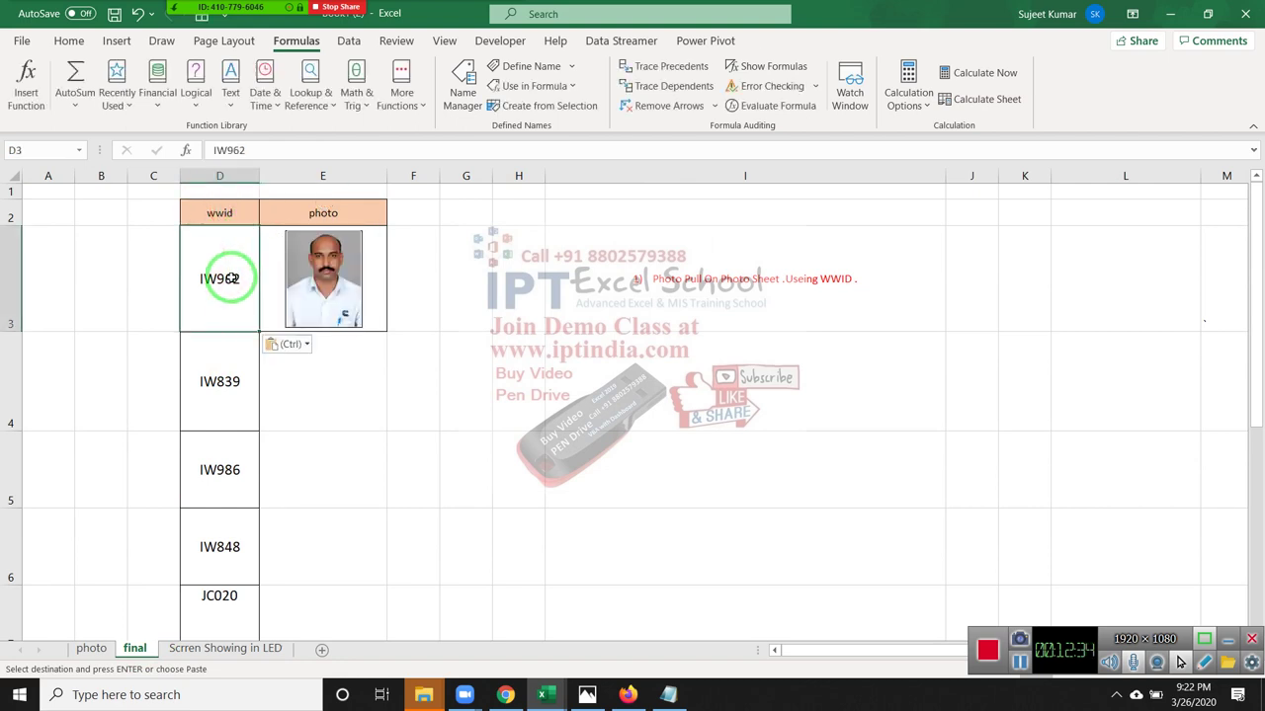
Check that the E3 picture's formula is =SH and shows IW962's photo
left_click(325, 309)
type("=SH")
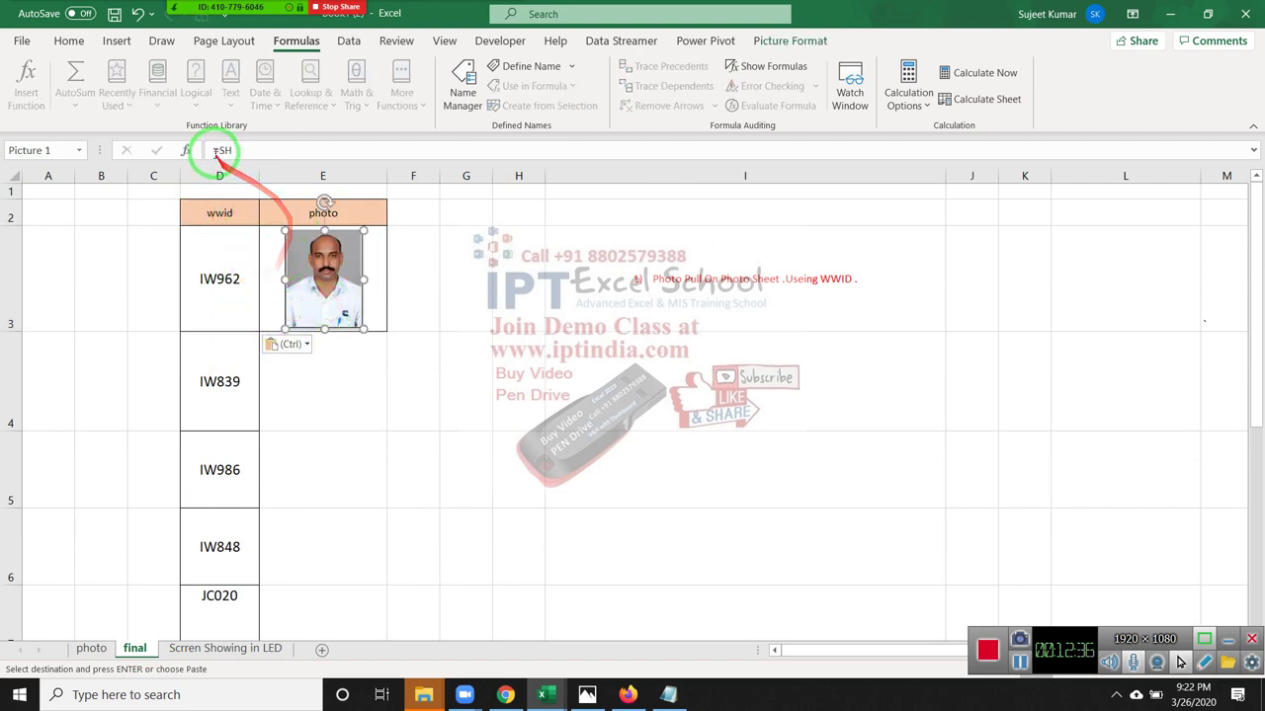
left_click(255, 150)
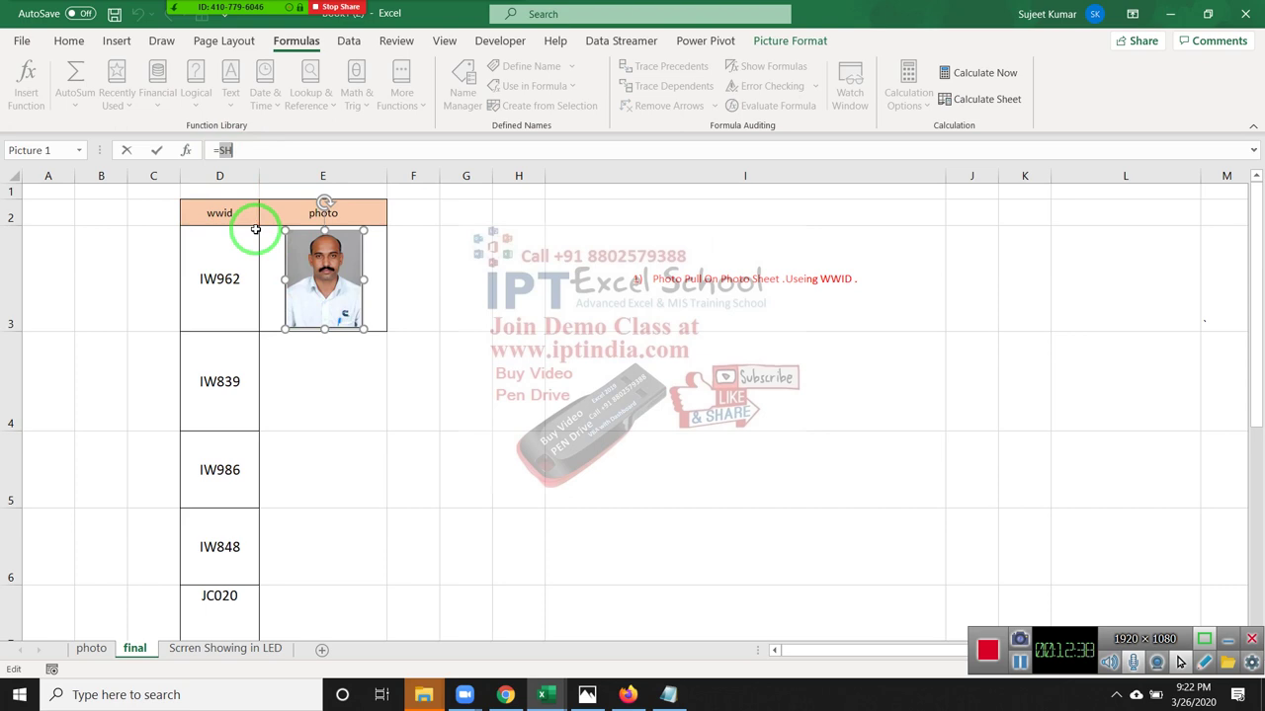
scroll(262, 316, "down", 2)
scroll(263, 333, "down", 2)
scroll(264, 336, "up", 4)
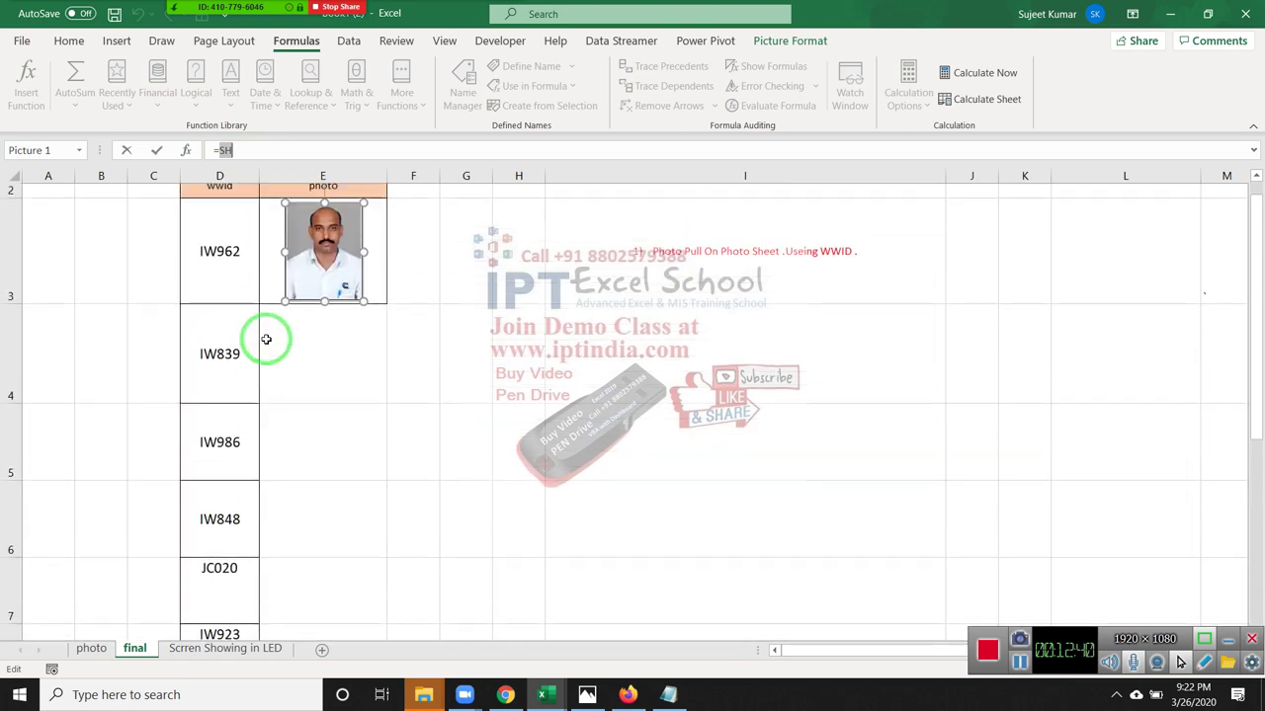
scroll(266, 339, "up", 1)
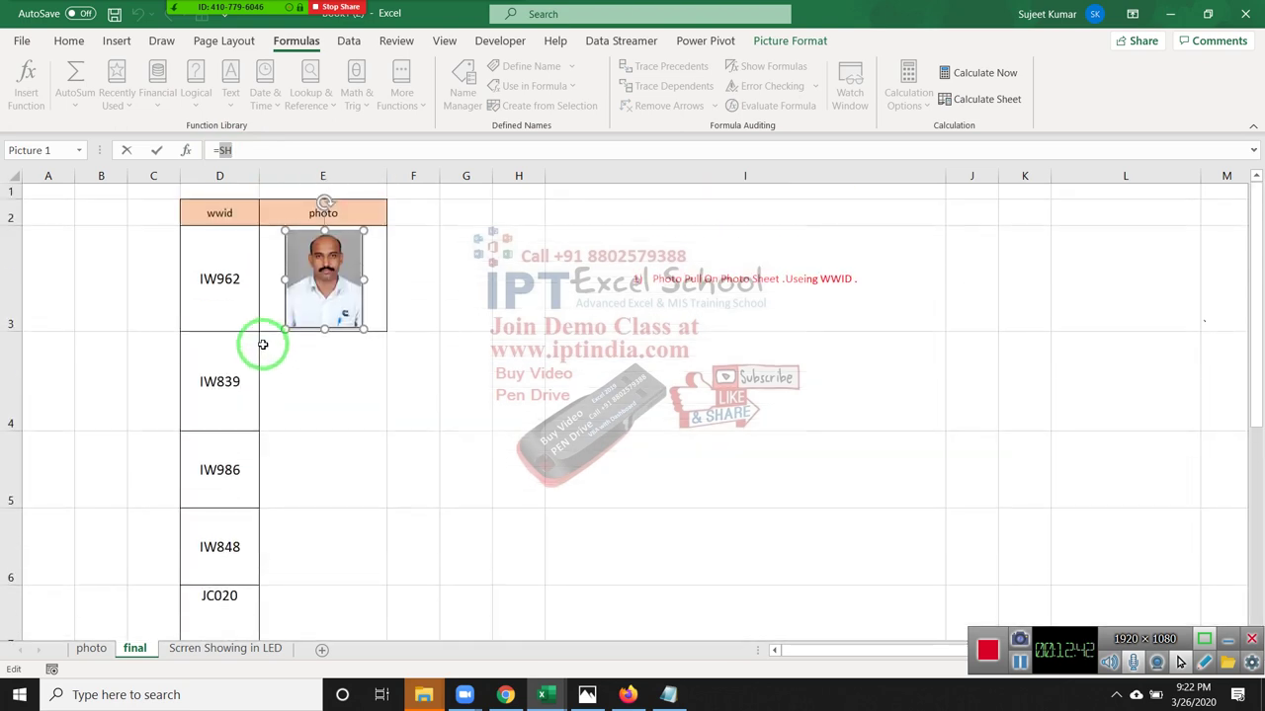
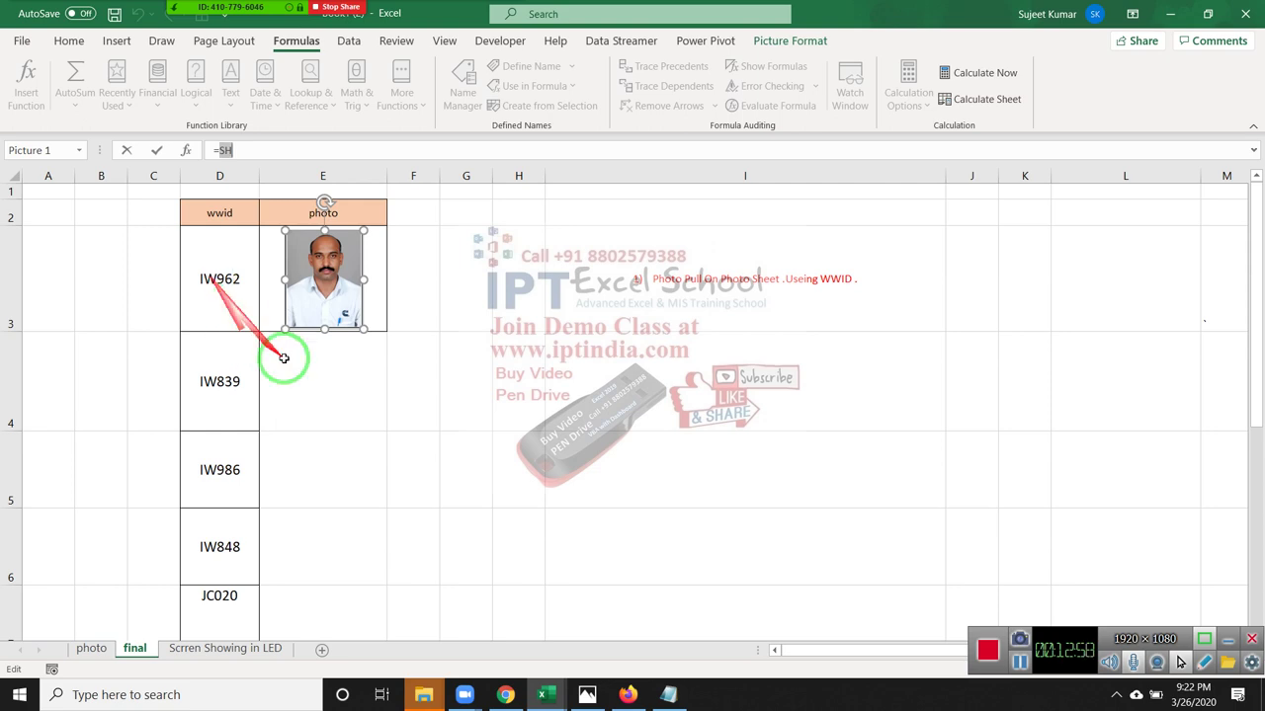
Cancel the photo's formula edit and reselect the photo in E3
left_click(319, 370)
key("Escape")
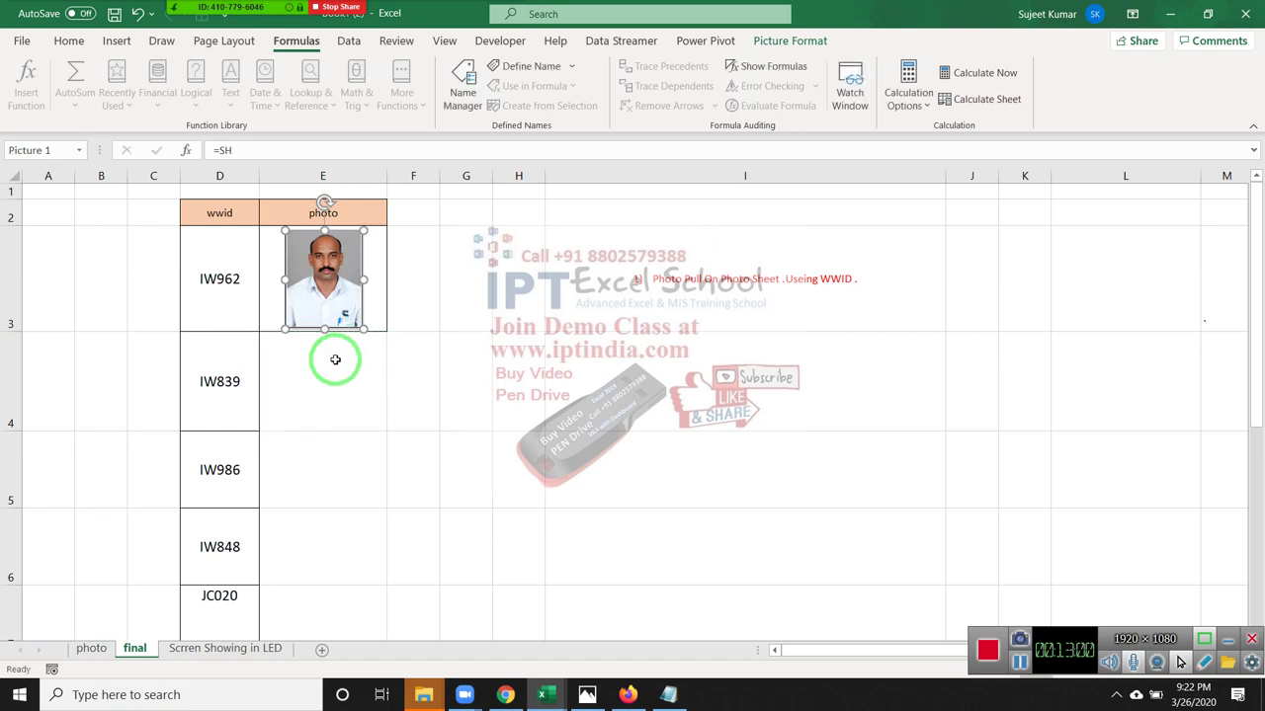
left_click(351, 387)
left_click(331, 307)
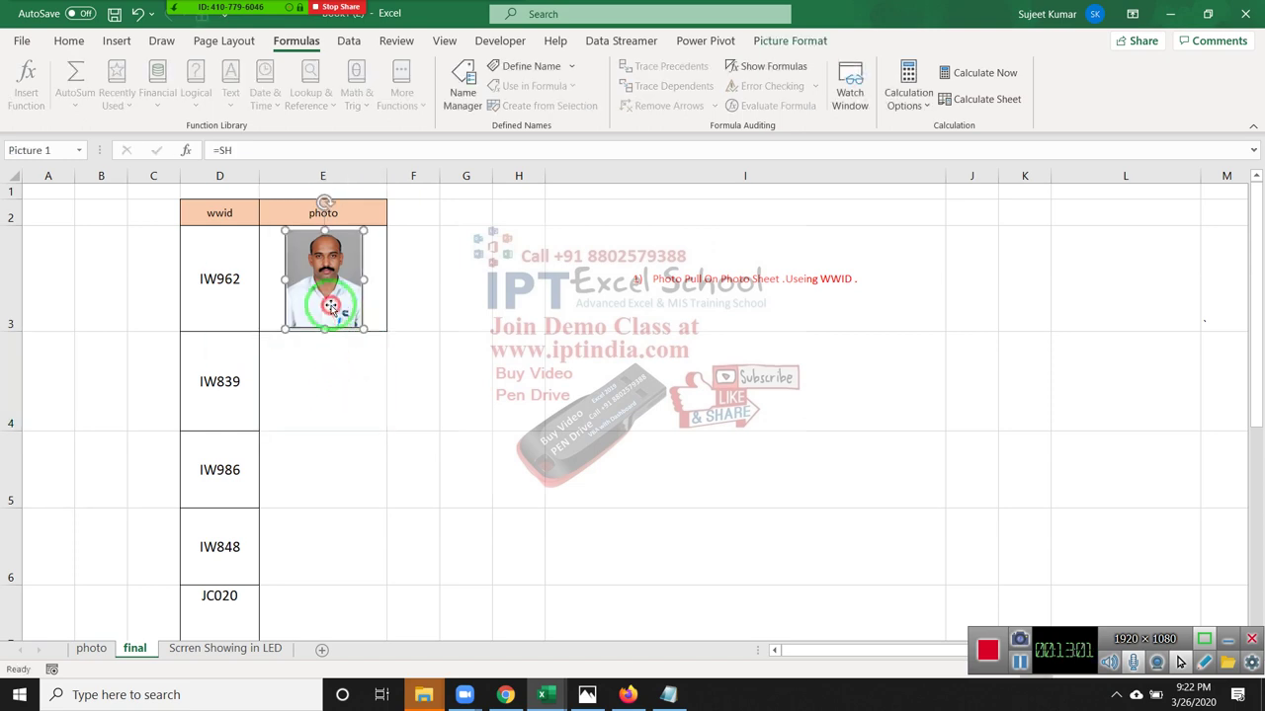
left_click(333, 361)
left_click(330, 286)
left_click(331, 355)
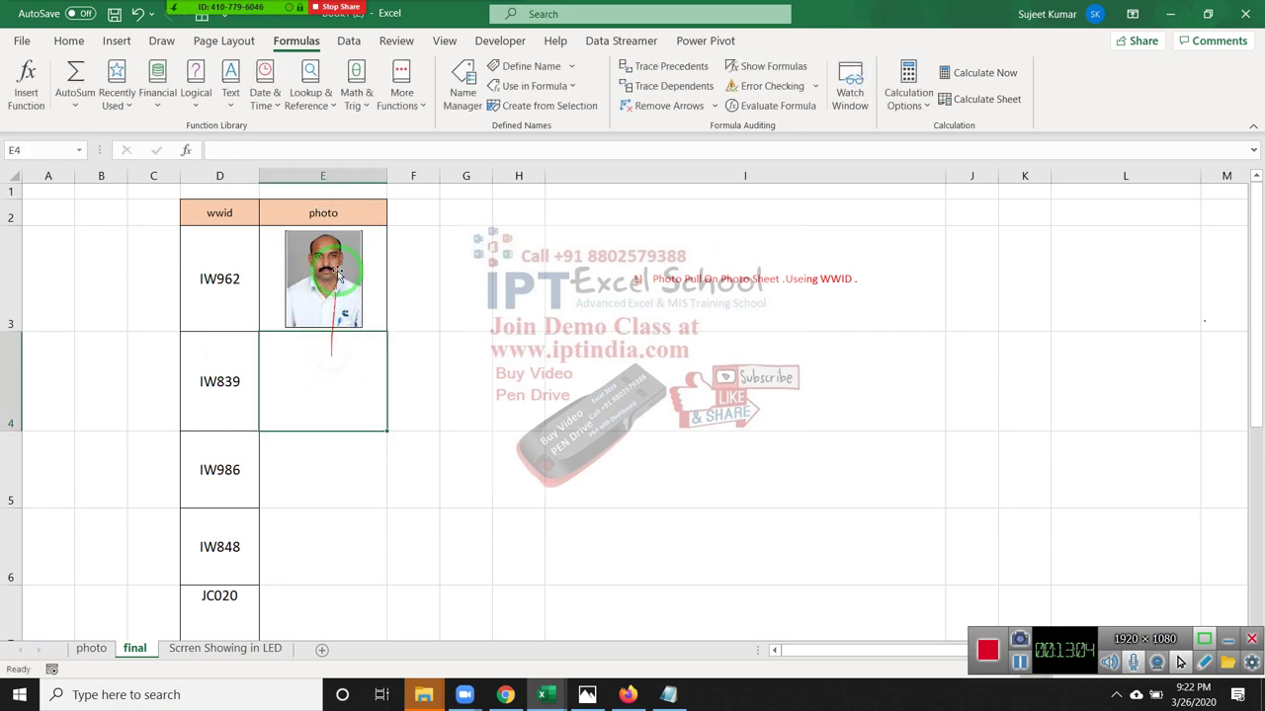
Check the meeting participants list, then return to the workbook's E3 photo
left_click(197, 18)
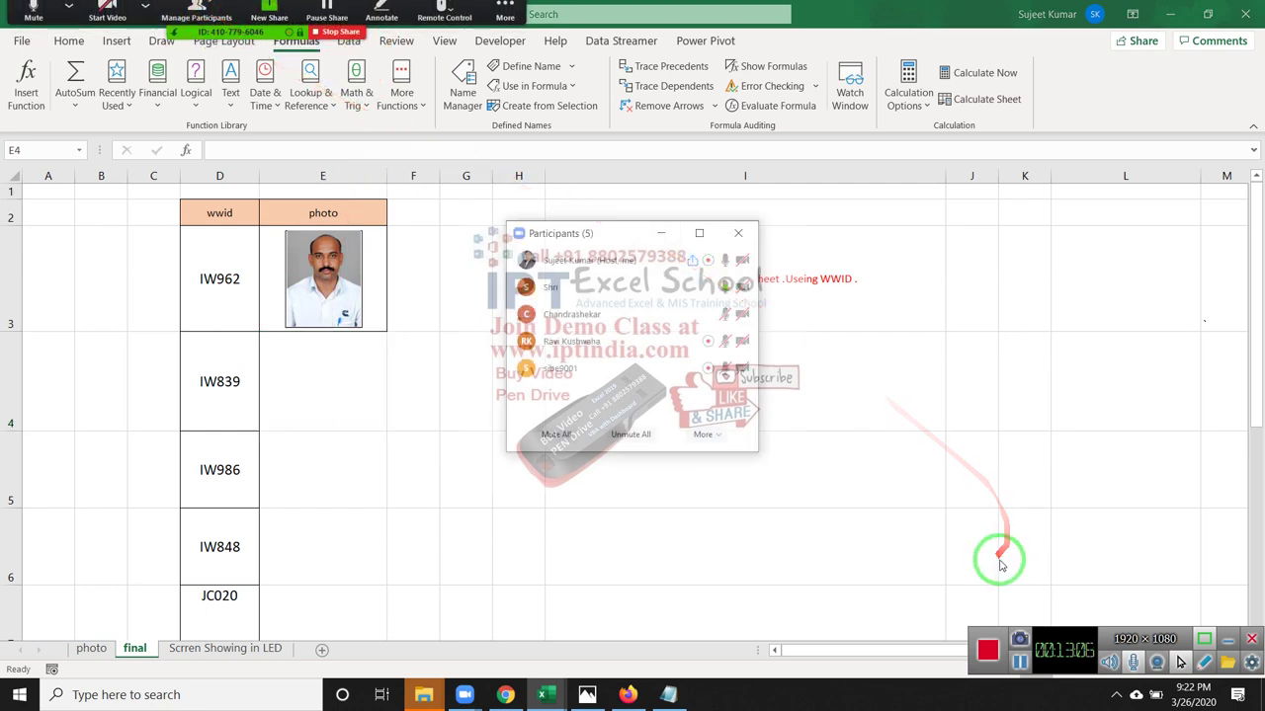
mouse_move(633, 340)
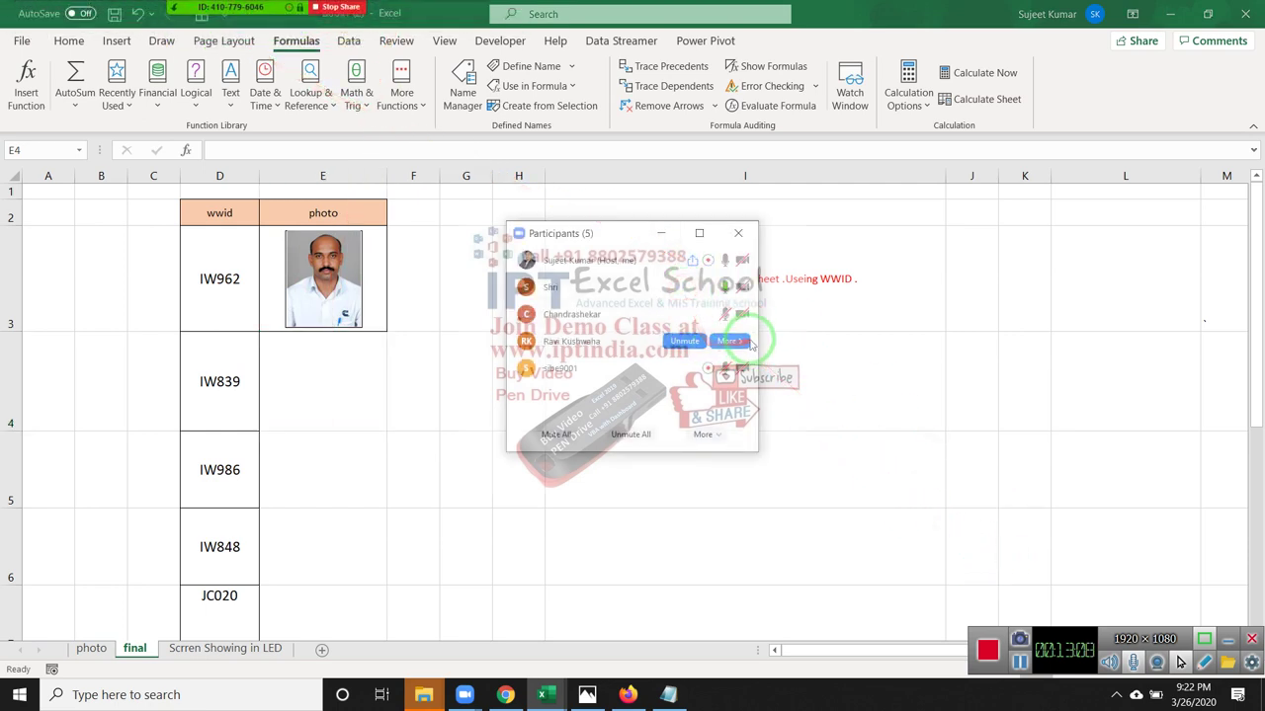
left_click(738, 234)
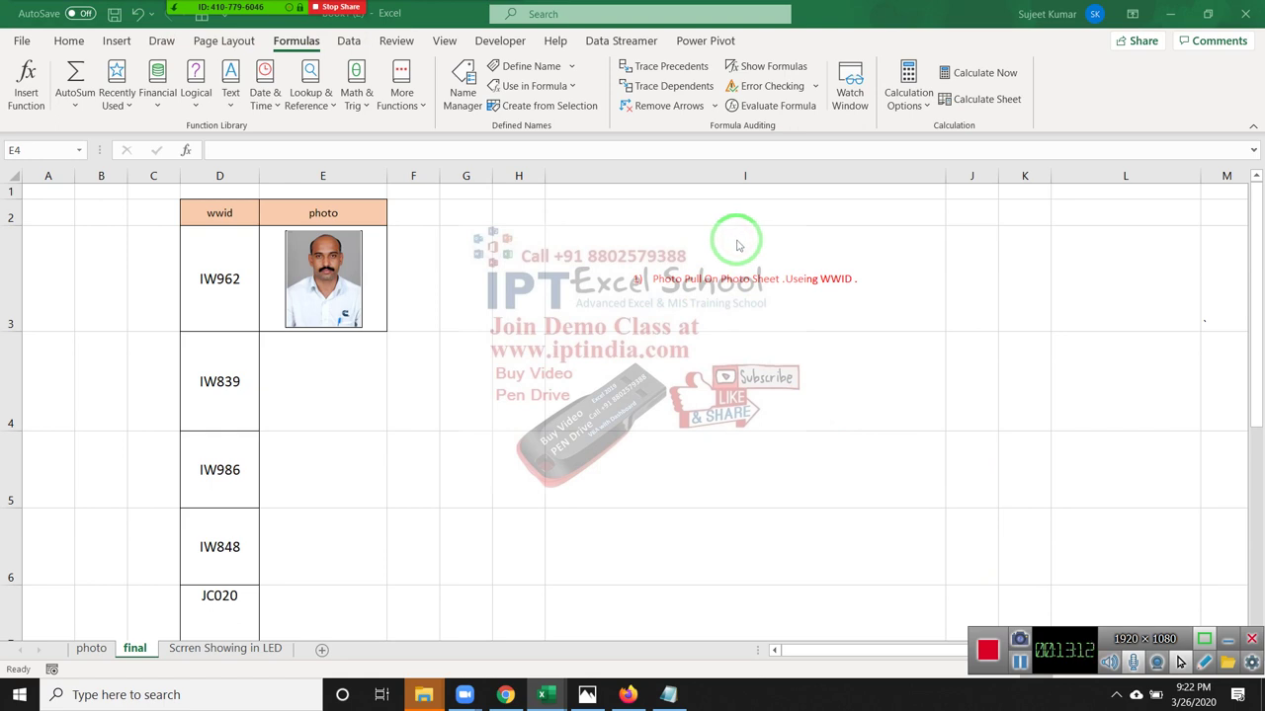
left_click(362, 273)
left_click(362, 276)
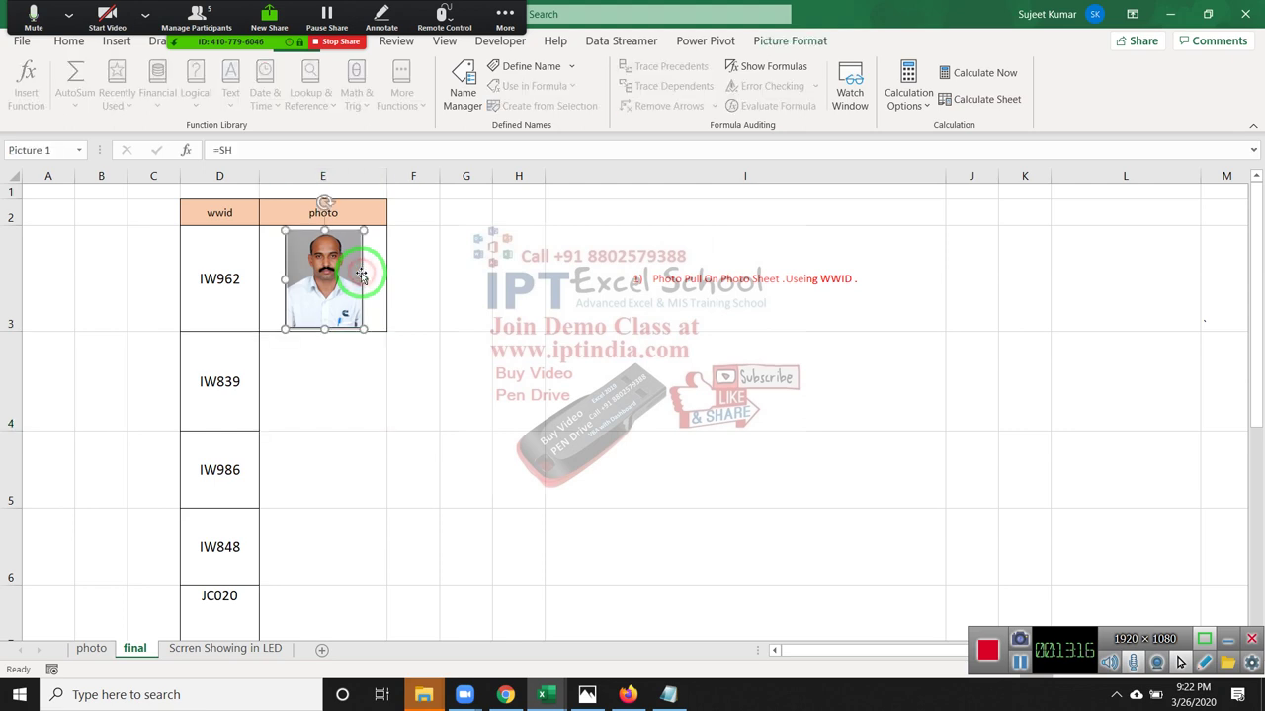
Start the photo's formula with =SH and look at the photo sheet before returning to final
left_click_drag(342, 369, 273, 305)
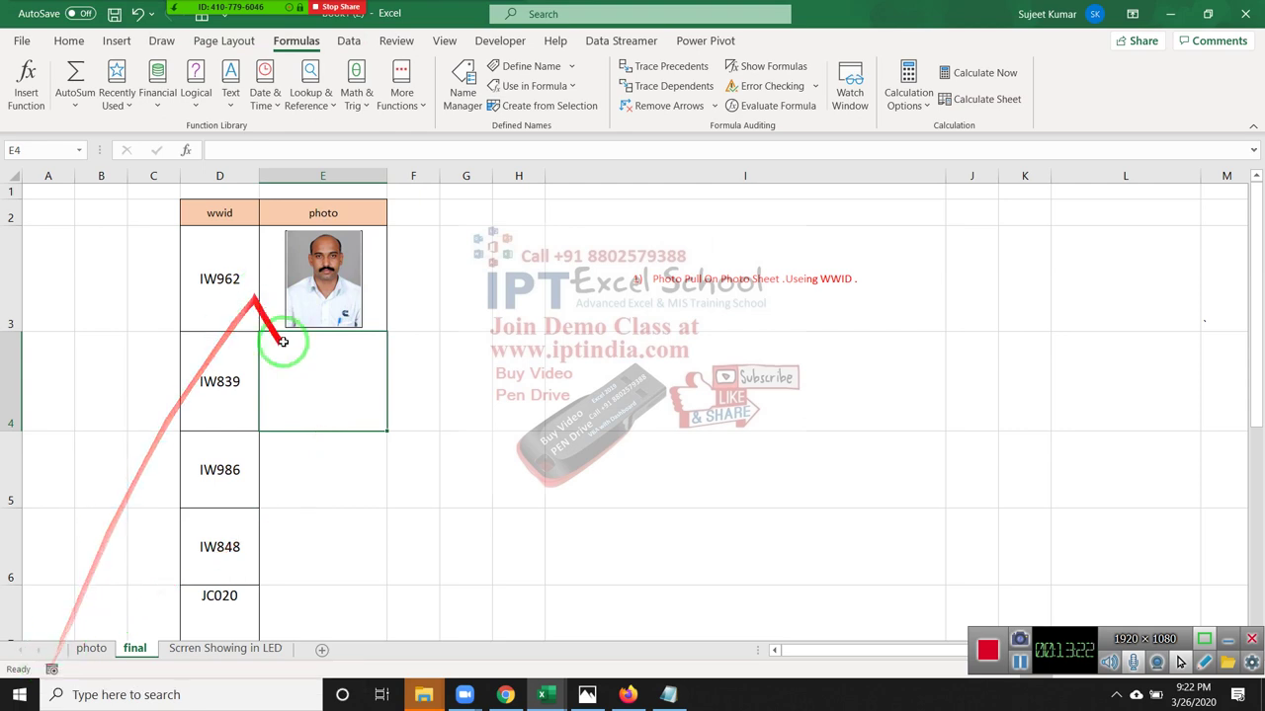
left_click(316, 308)
type("=SH")
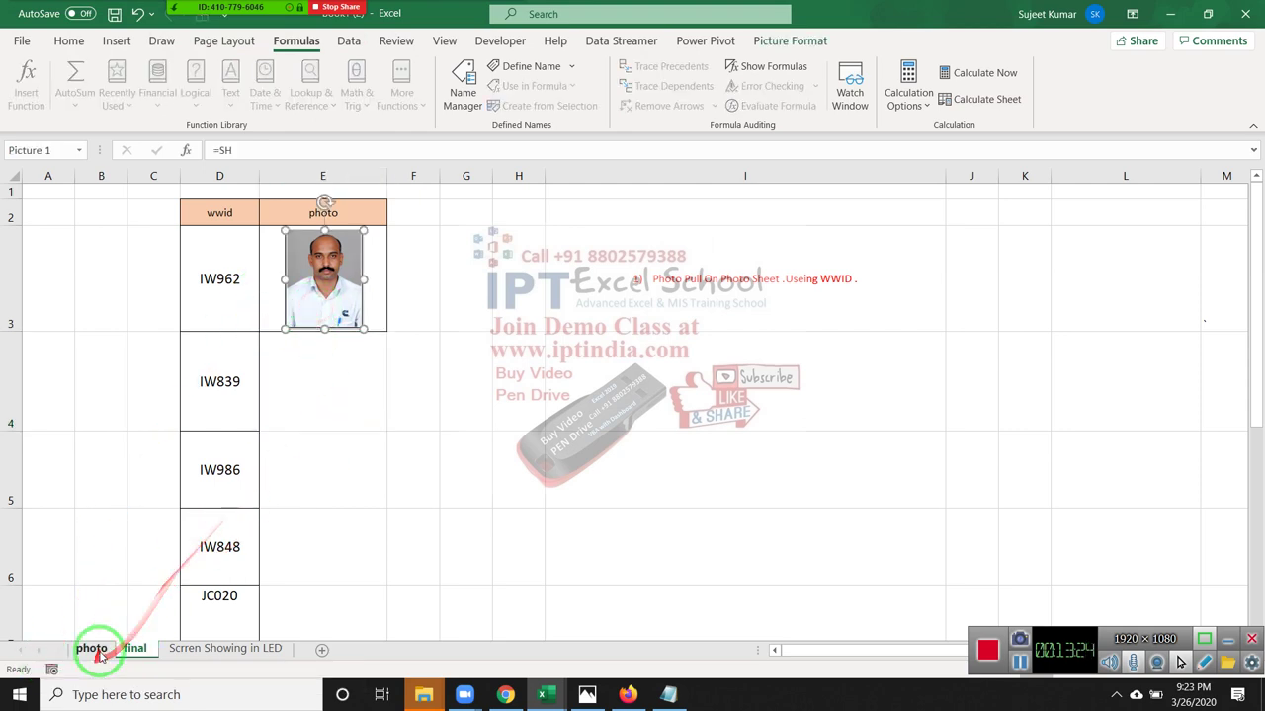
left_click(92, 648)
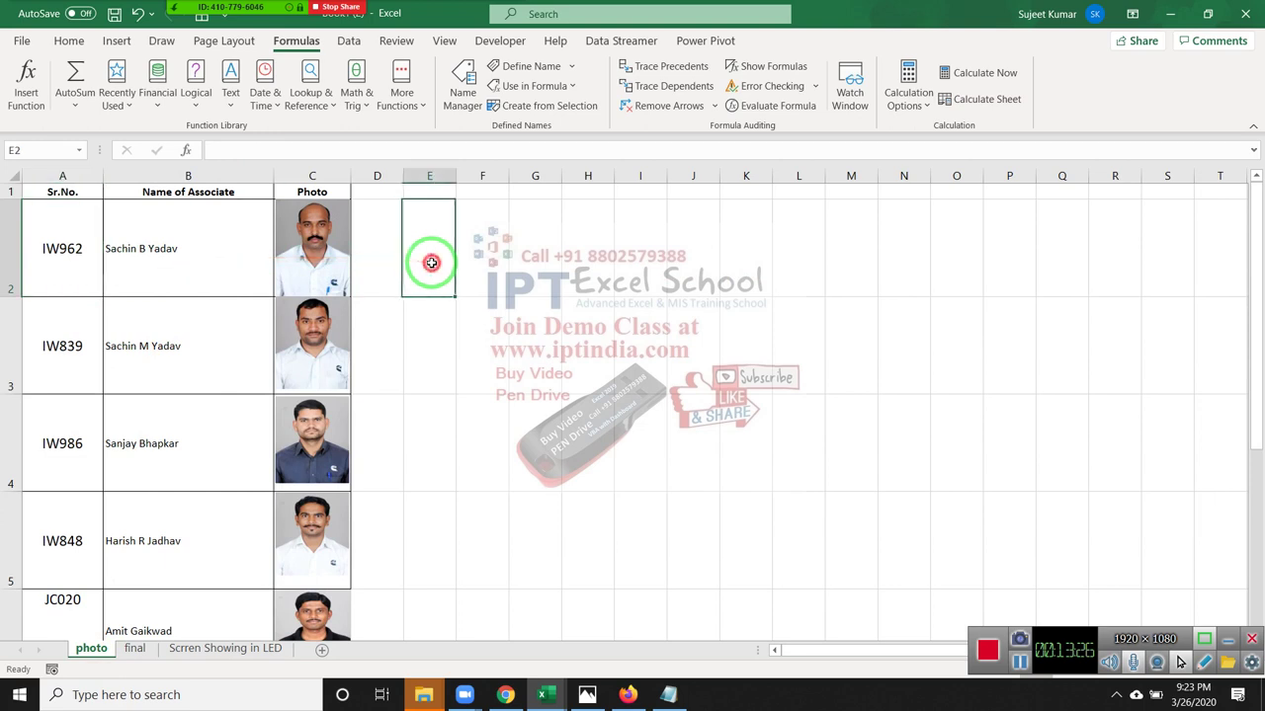
left_click(133, 648)
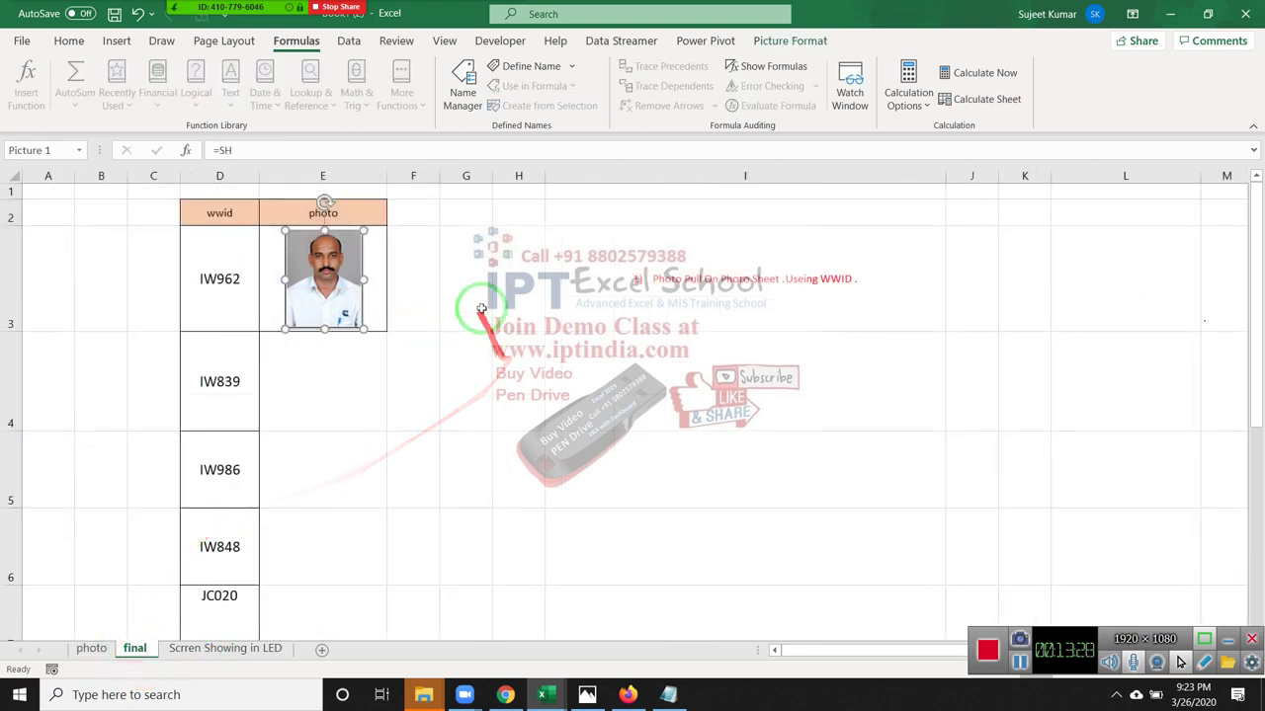
Enter =photo!C2 in cell G3
left_click(471, 286)
type("=")
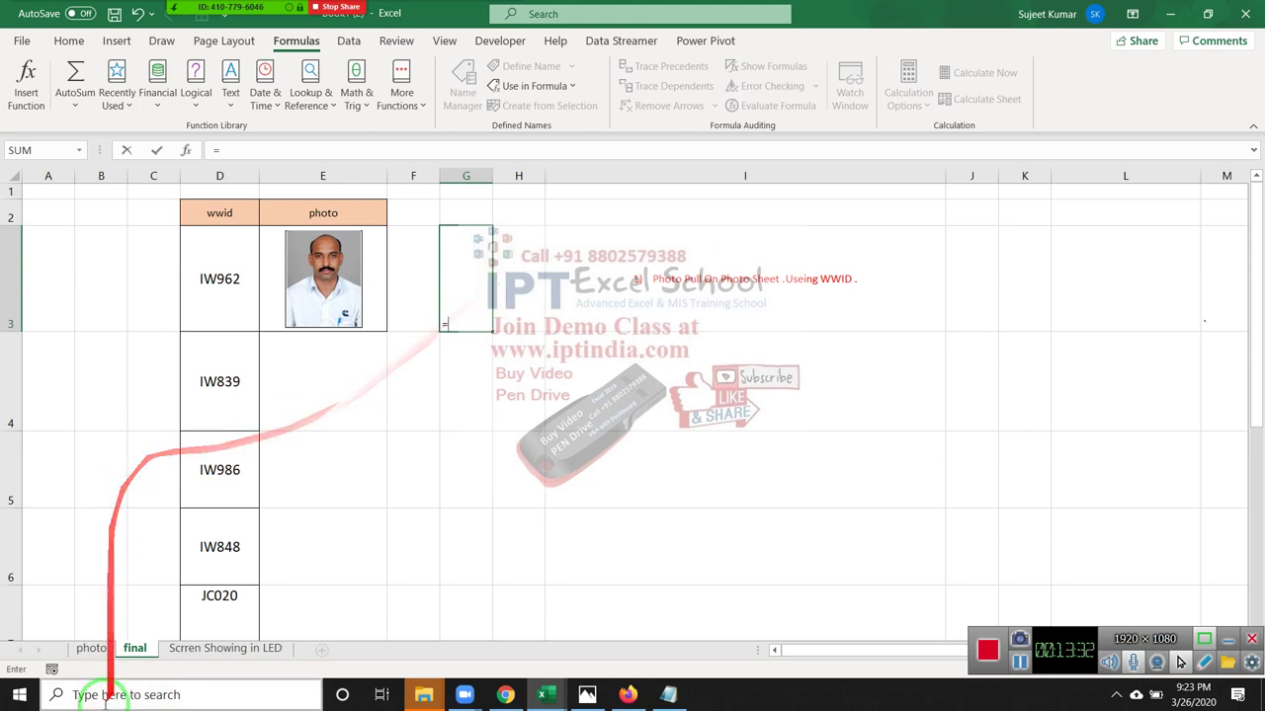
left_click(91, 648)
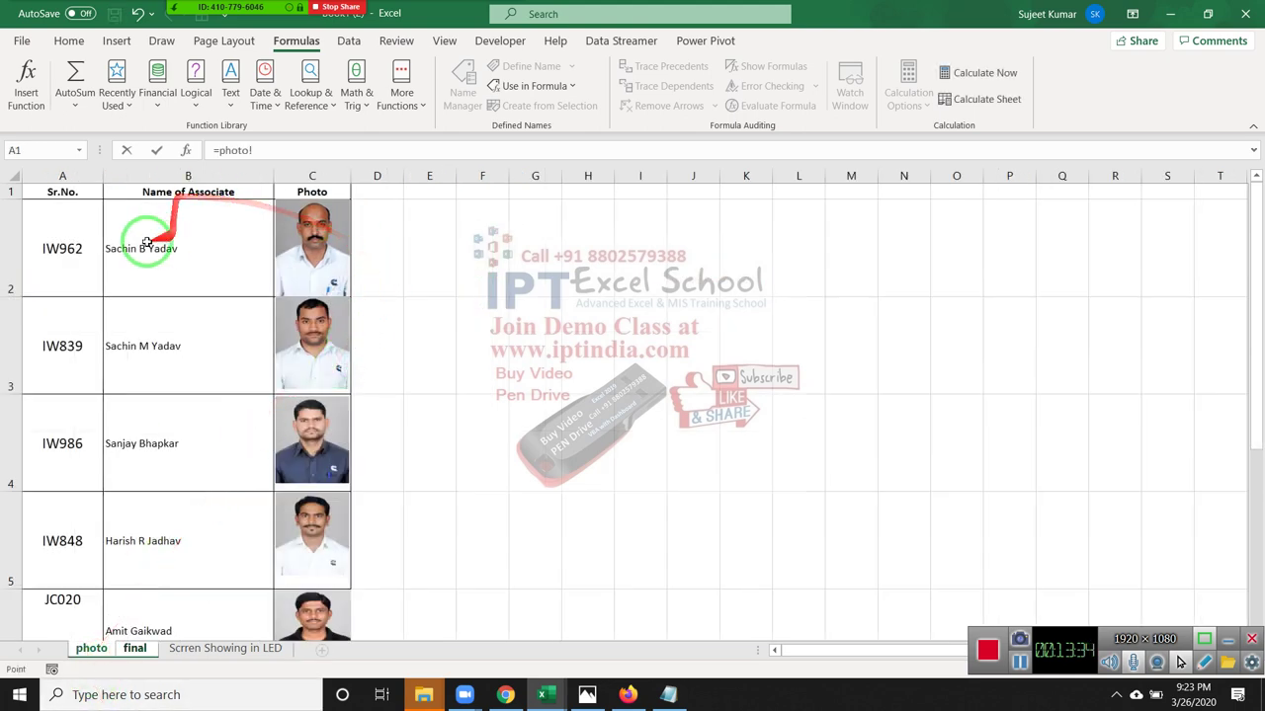
left_click(385, 240)
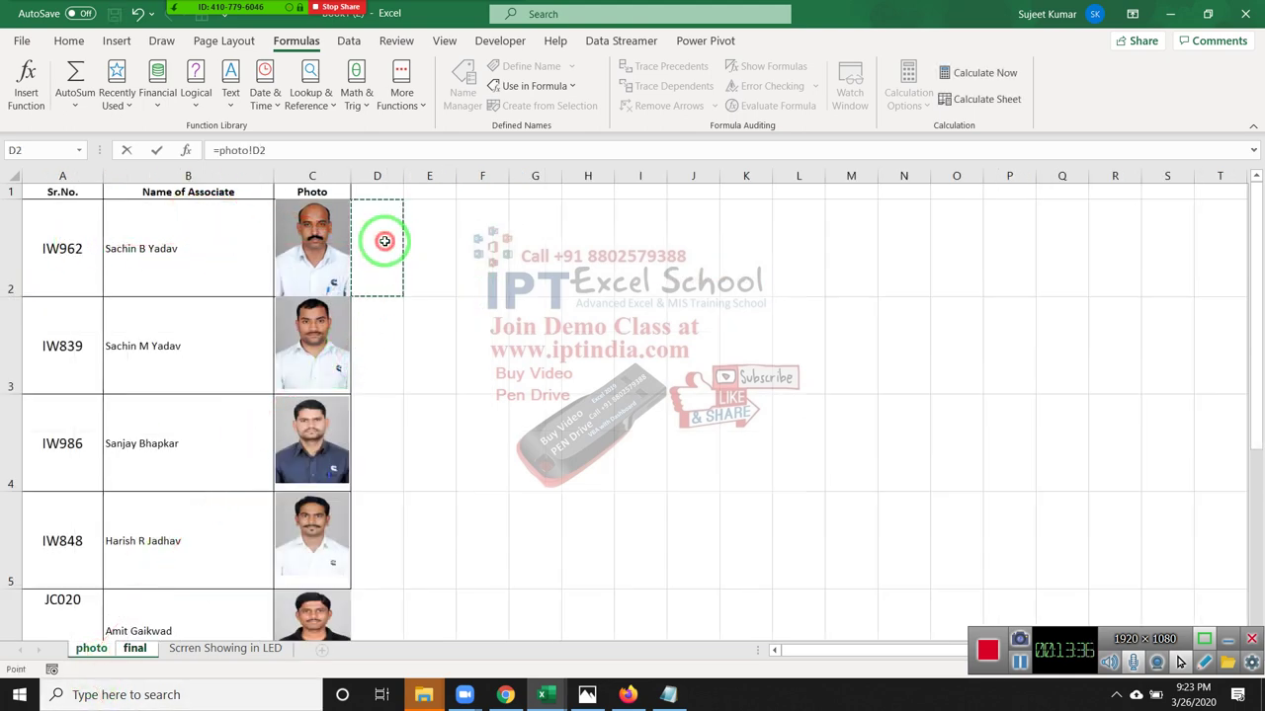
key("Return")
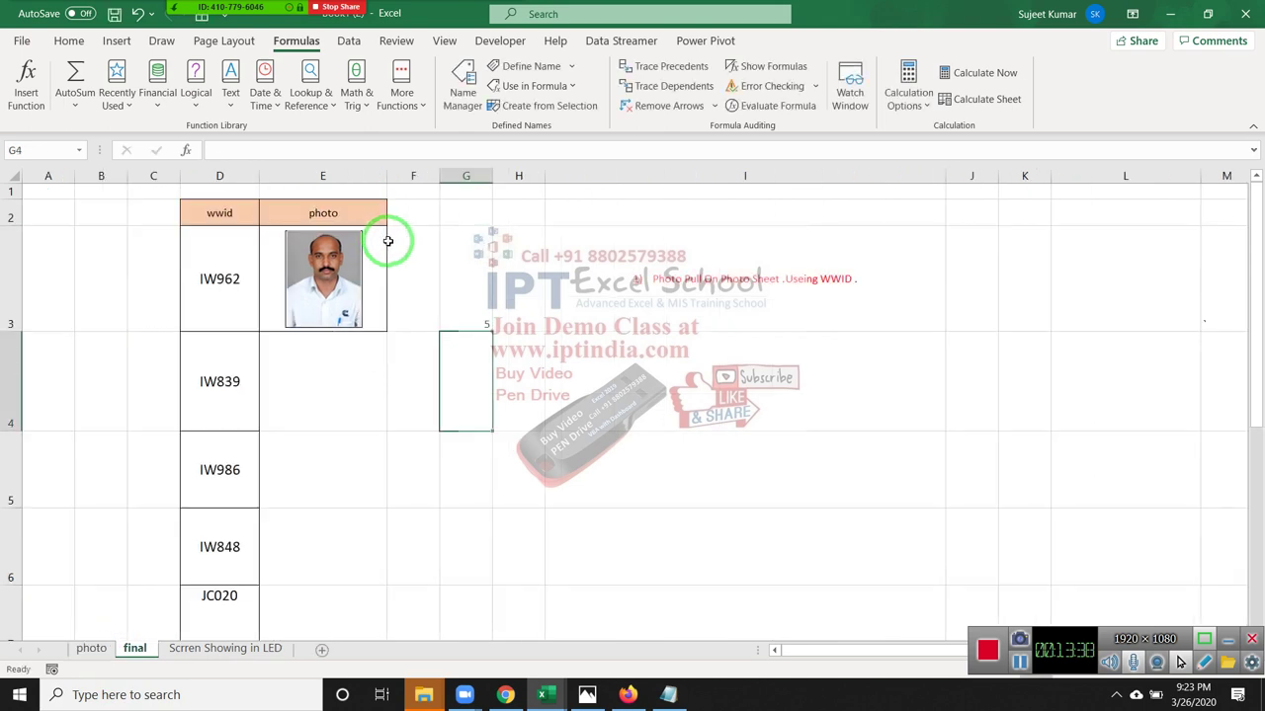
left_click_drag(226, 150, 270, 163)
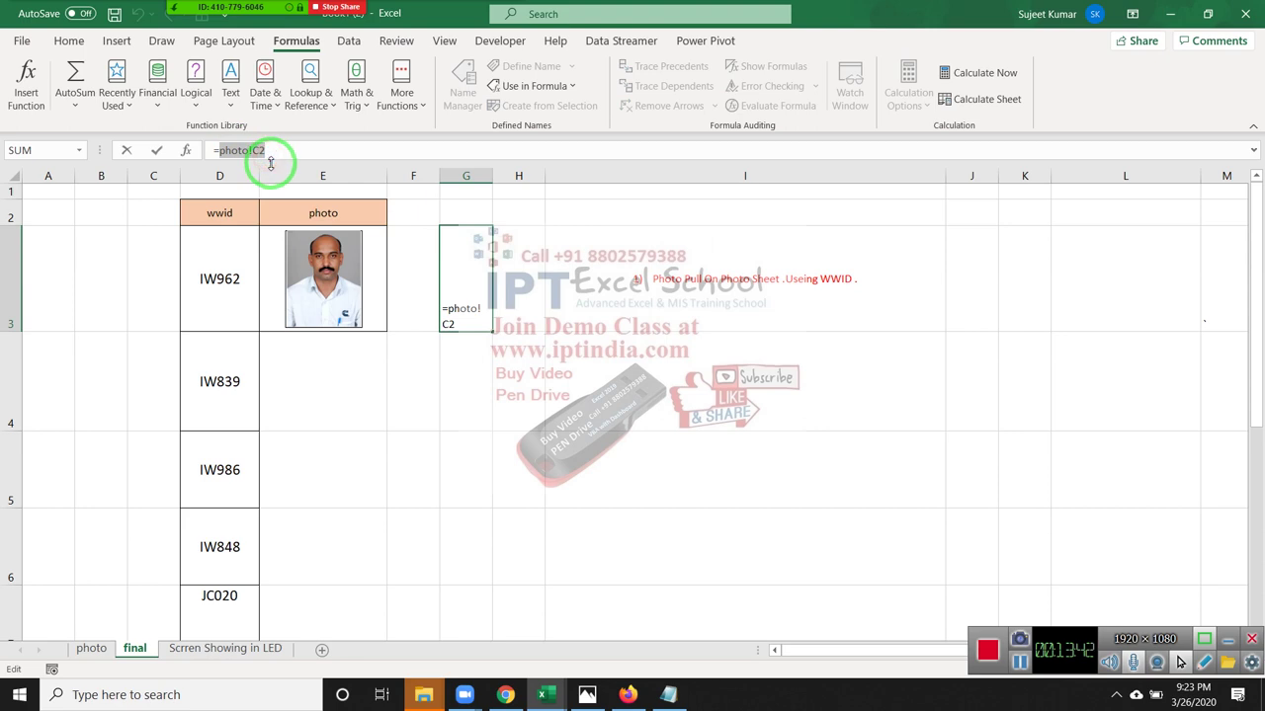
left_click(397, 453)
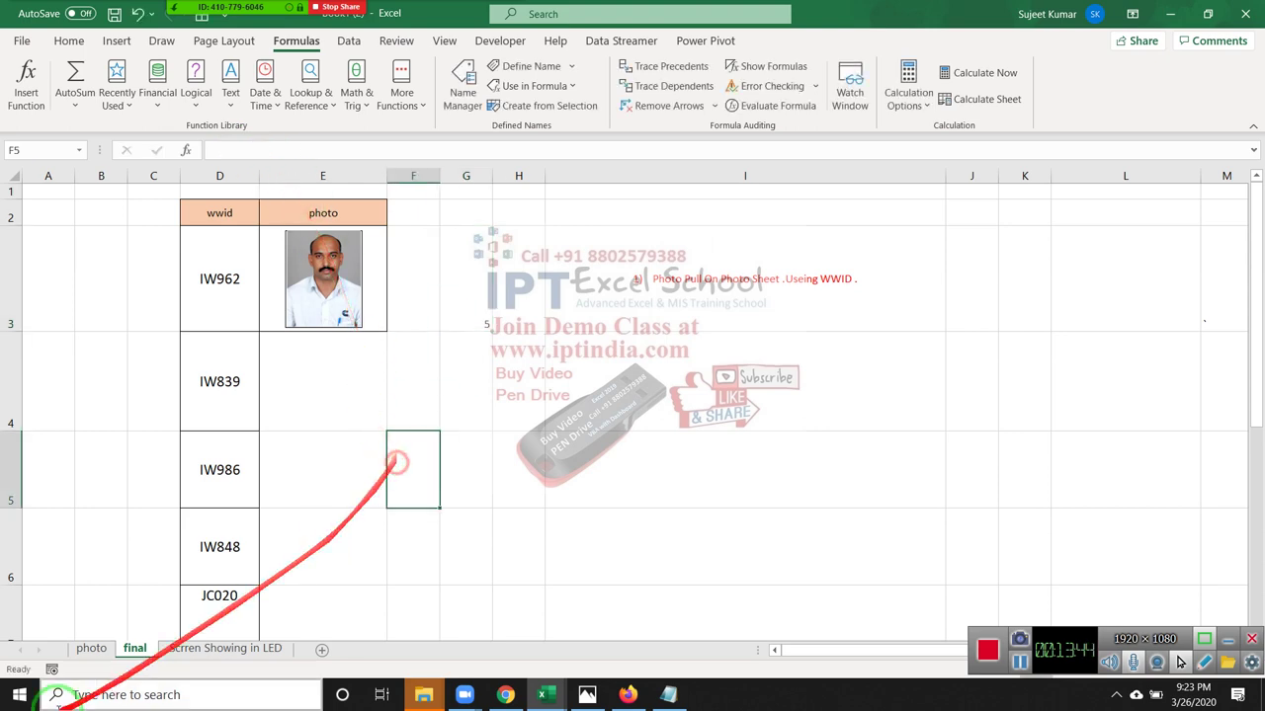
Record a macro while replacing the E3 photo's formula with =photo!C2
left_click(51, 671)
left_click(756, 445)
left_click(328, 270)
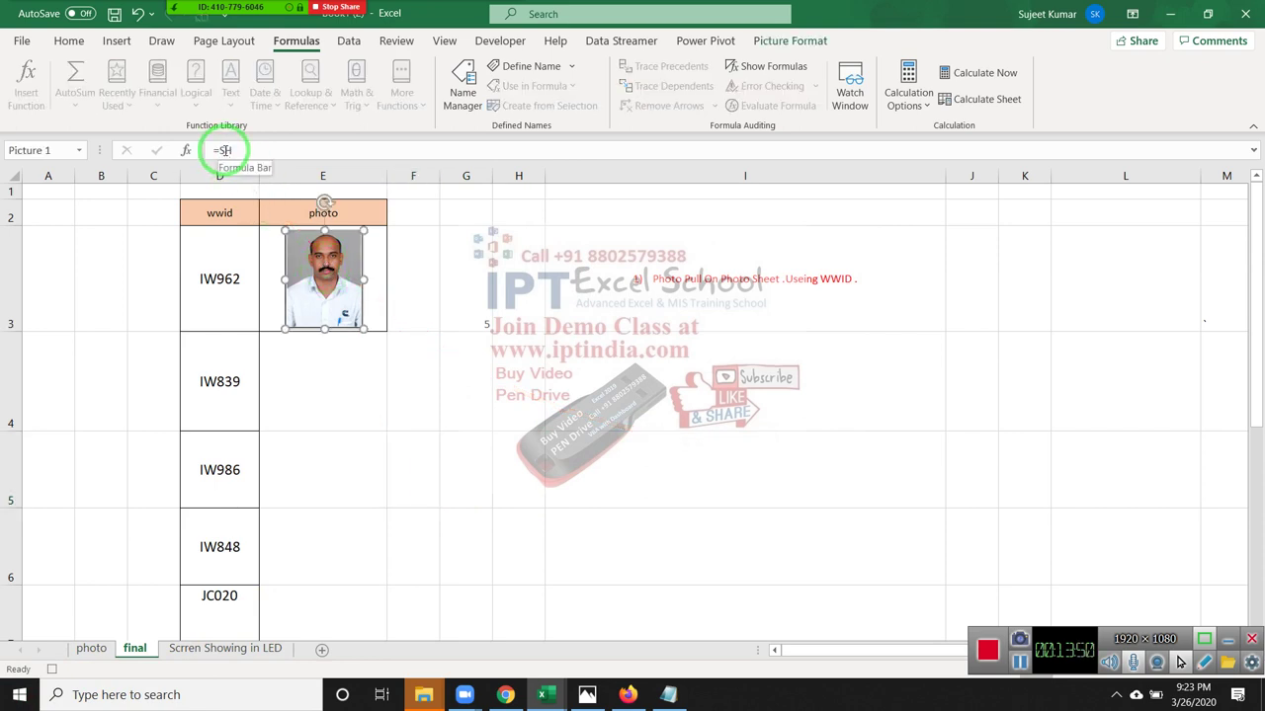
left_click_drag(222, 149, 325, 155)
type("photo!C2")
key("Return")
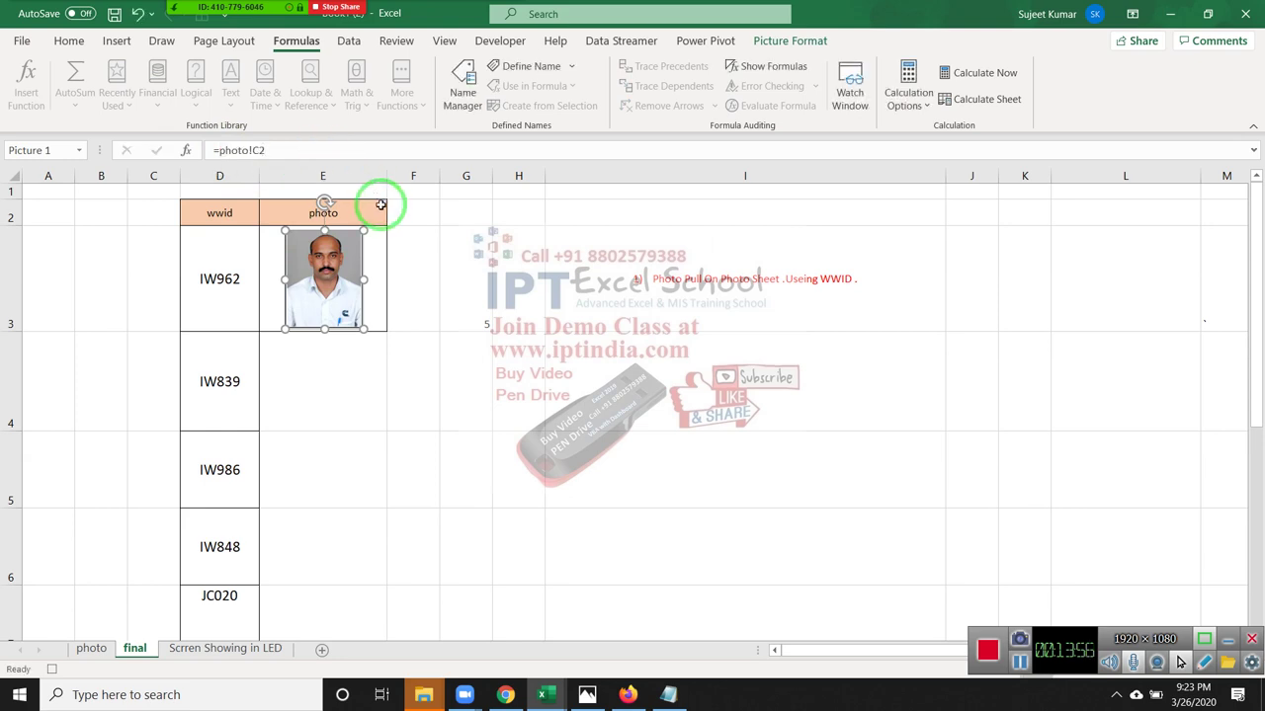
left_click(370, 365)
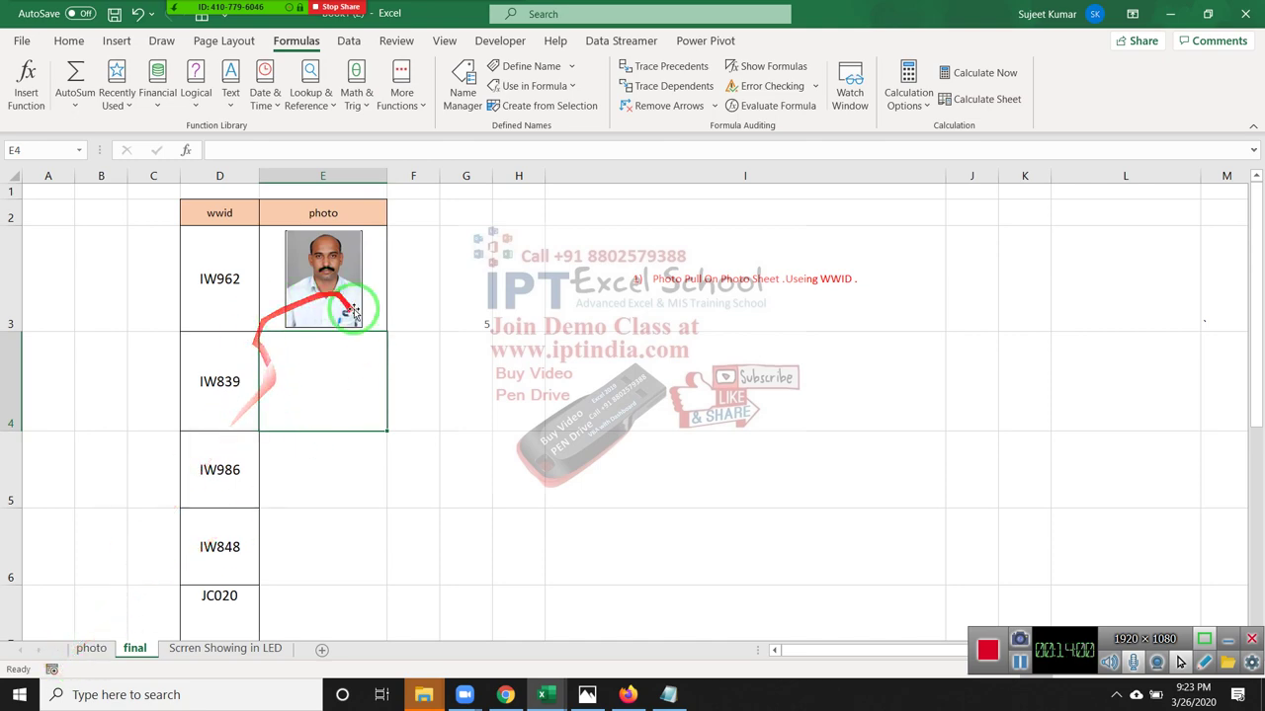
left_click(494, 40)
left_click(22, 84)
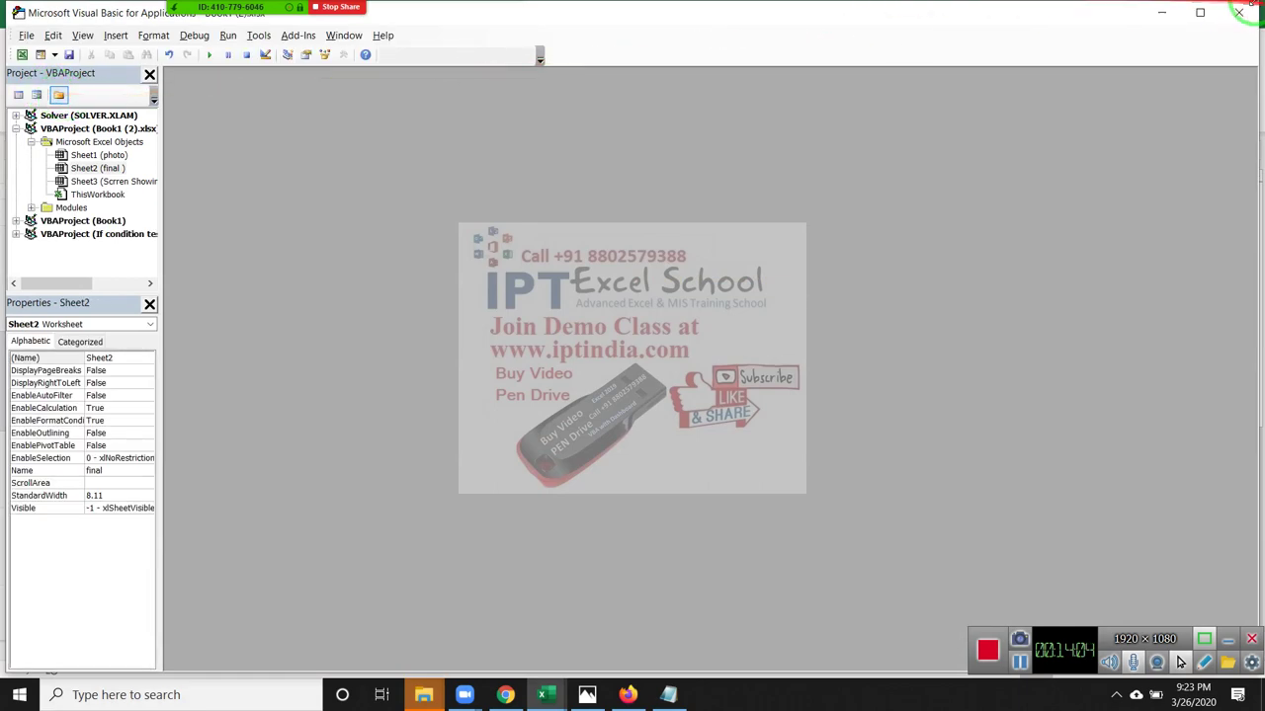
left_click(1243, 10)
left_click(57, 91)
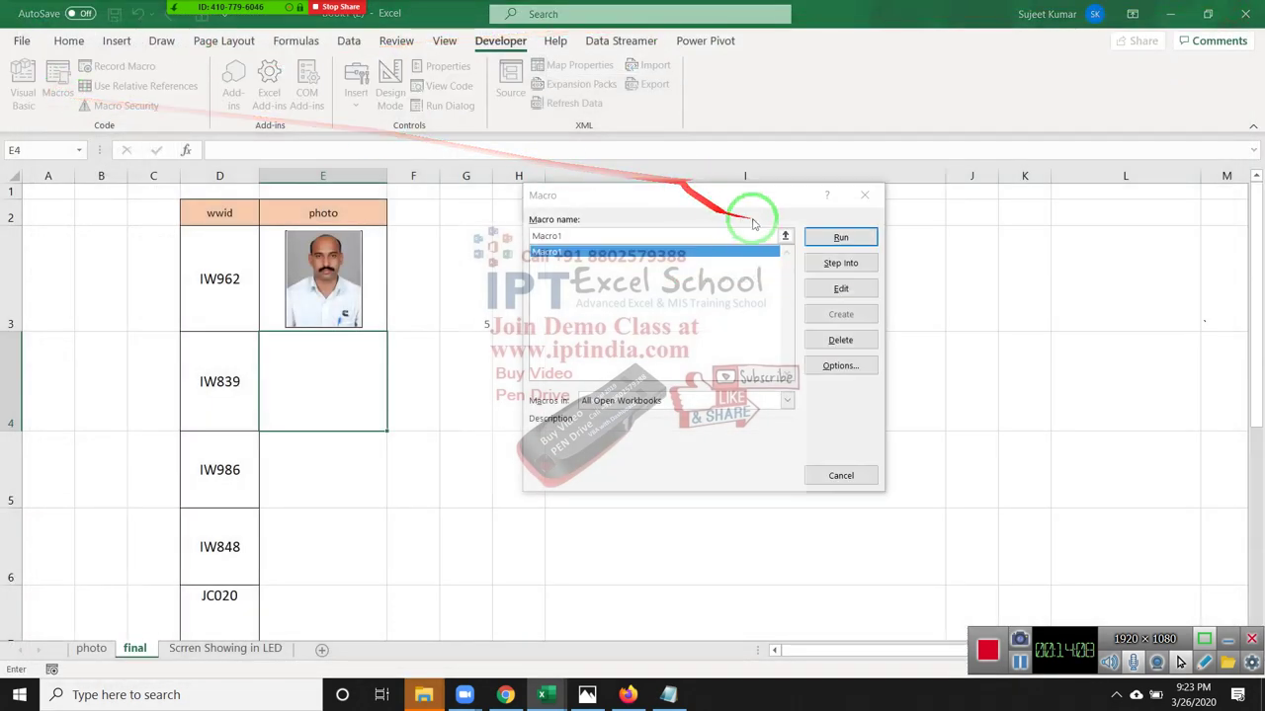
left_click(854, 289)
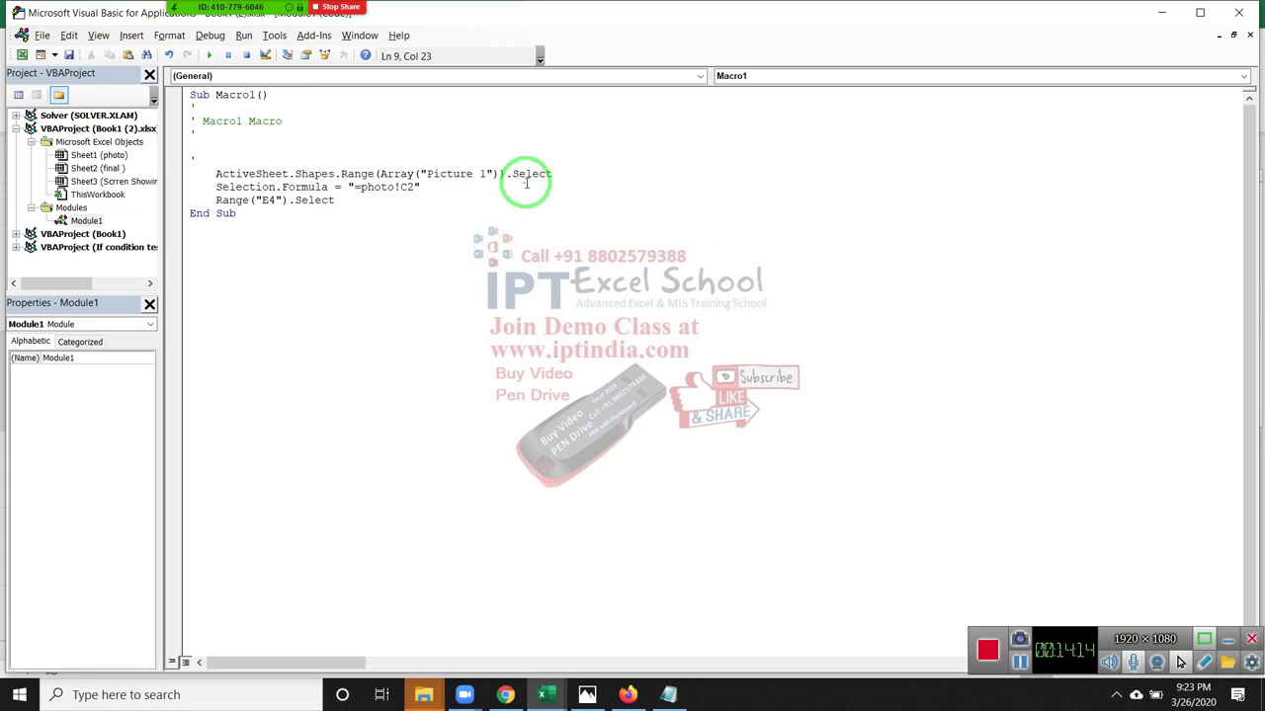
left_click(329, 187)
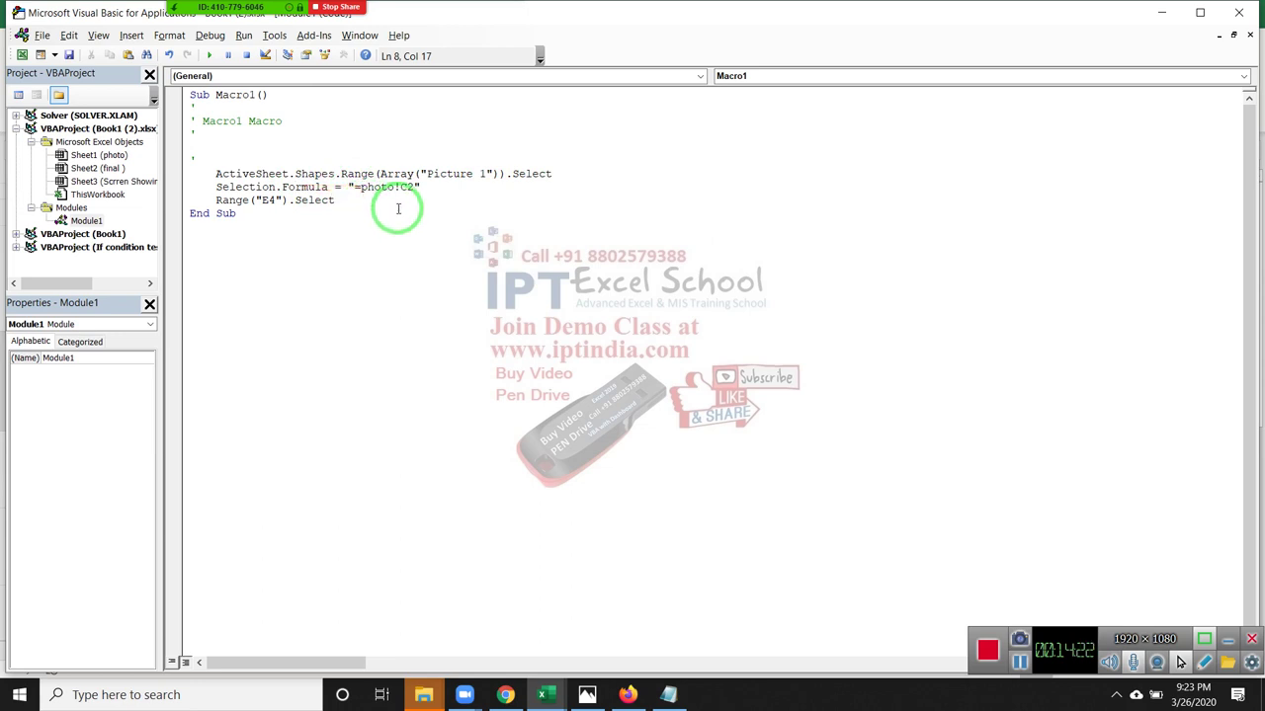
left_click(371, 197)
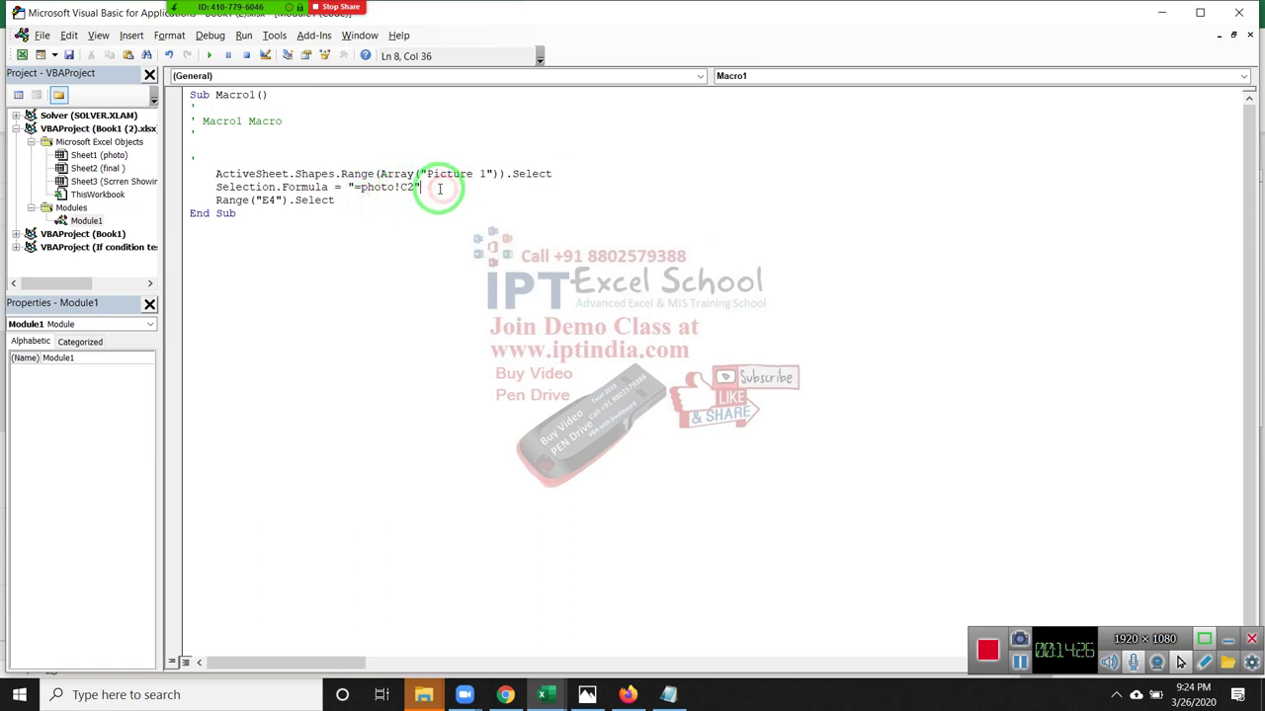
left_click_drag(334, 199, 216, 200)
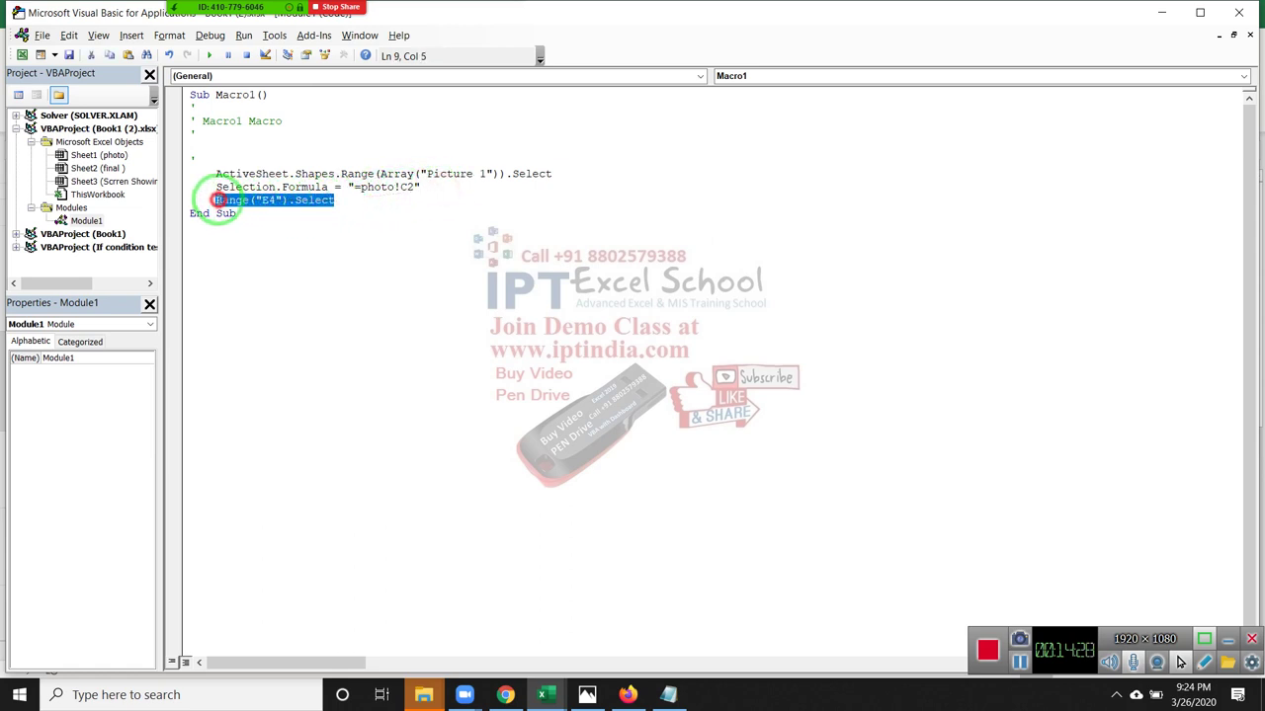
left_click(275, 220)
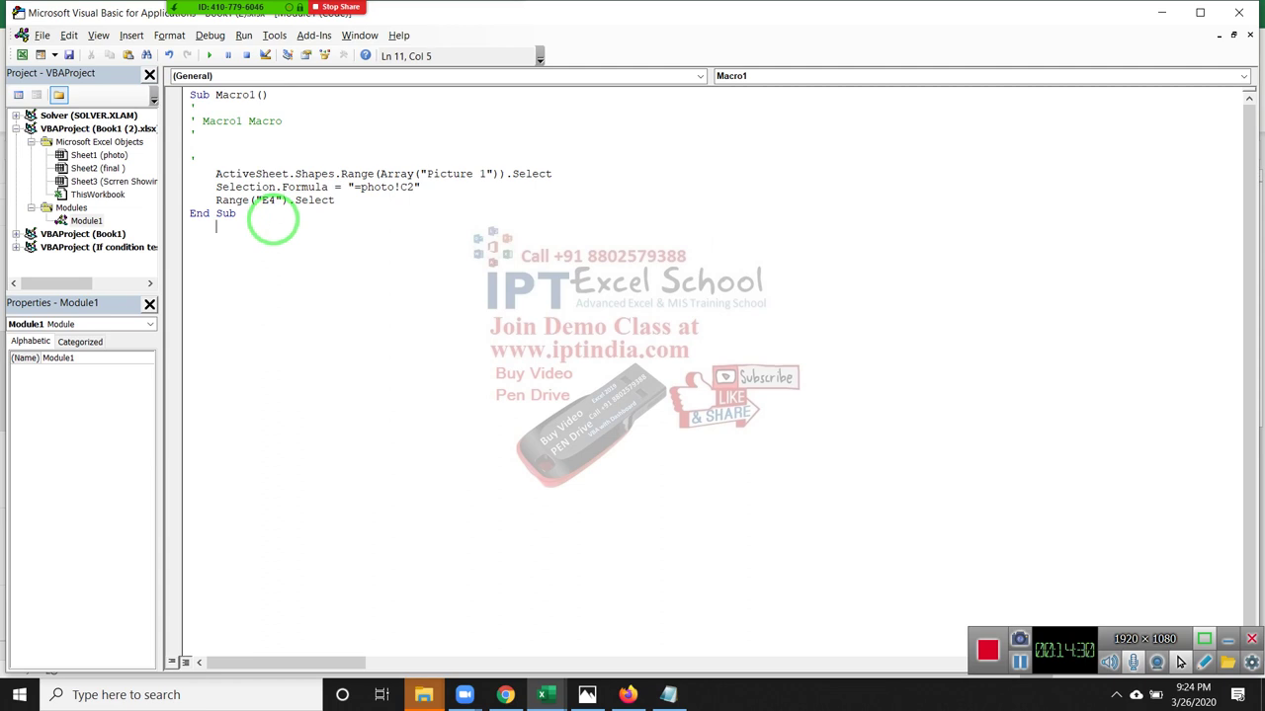
double_click(317, 220)
left_click(301, 242)
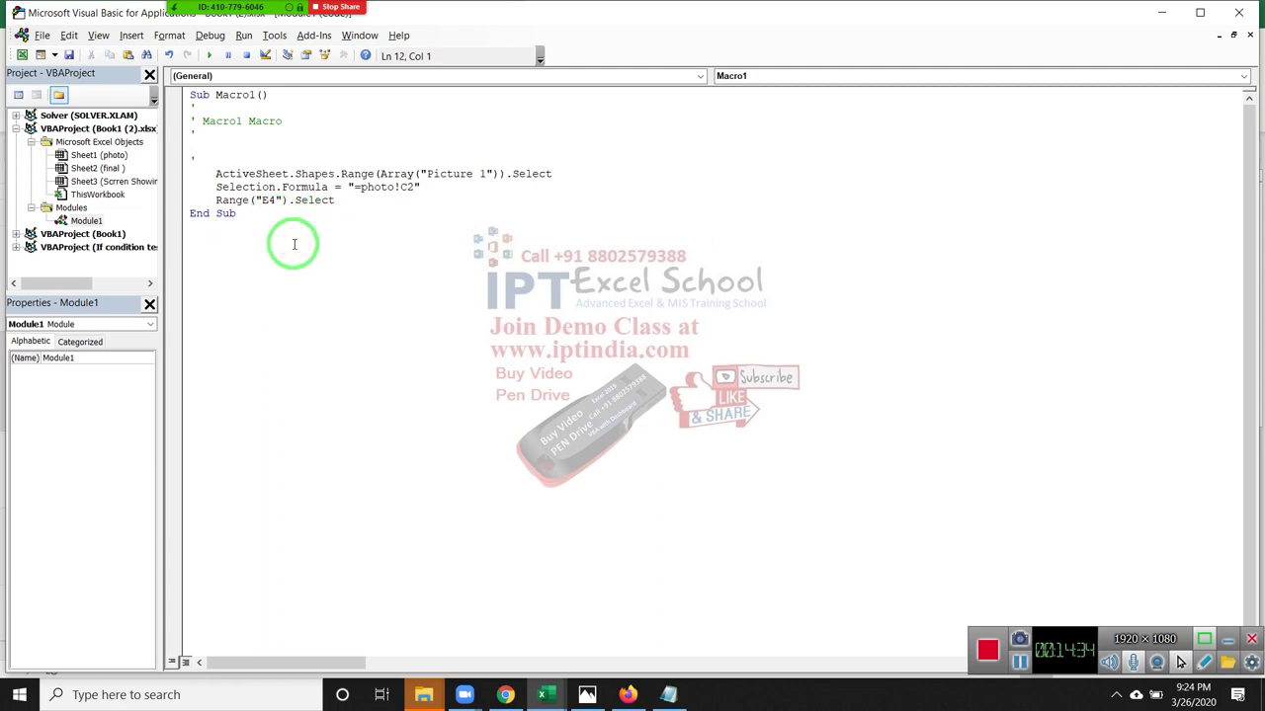
key("alt+F11")
left_click(298, 291)
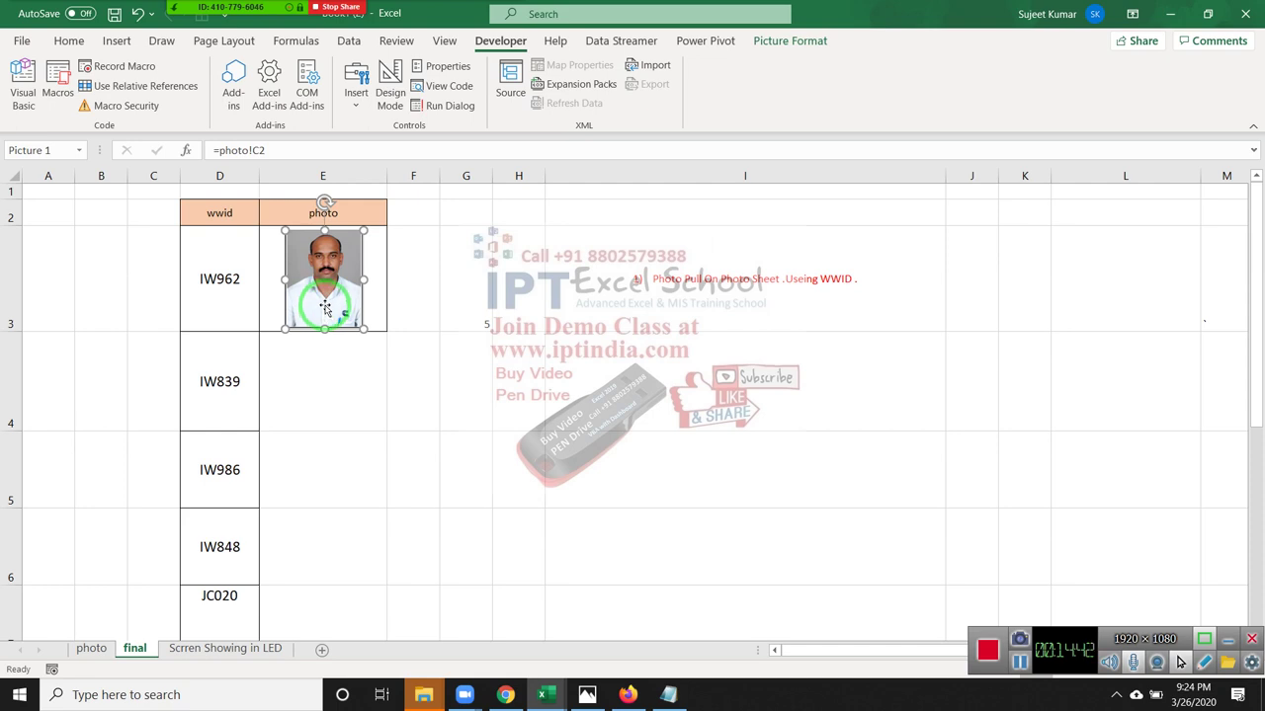
Copy the photo into E4, then delete the copy and reselect the linked E3 photo
left_click_drag(325, 302, 321, 412)
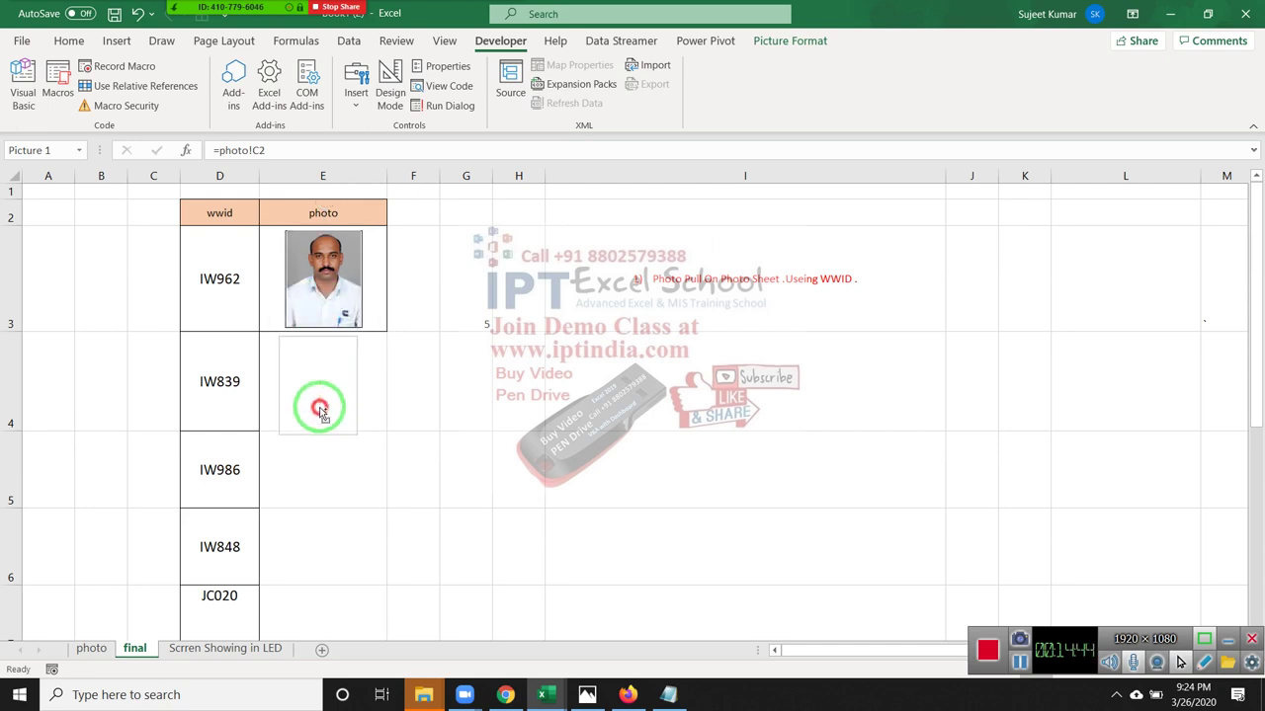
left_click_drag(321, 412, 332, 400)
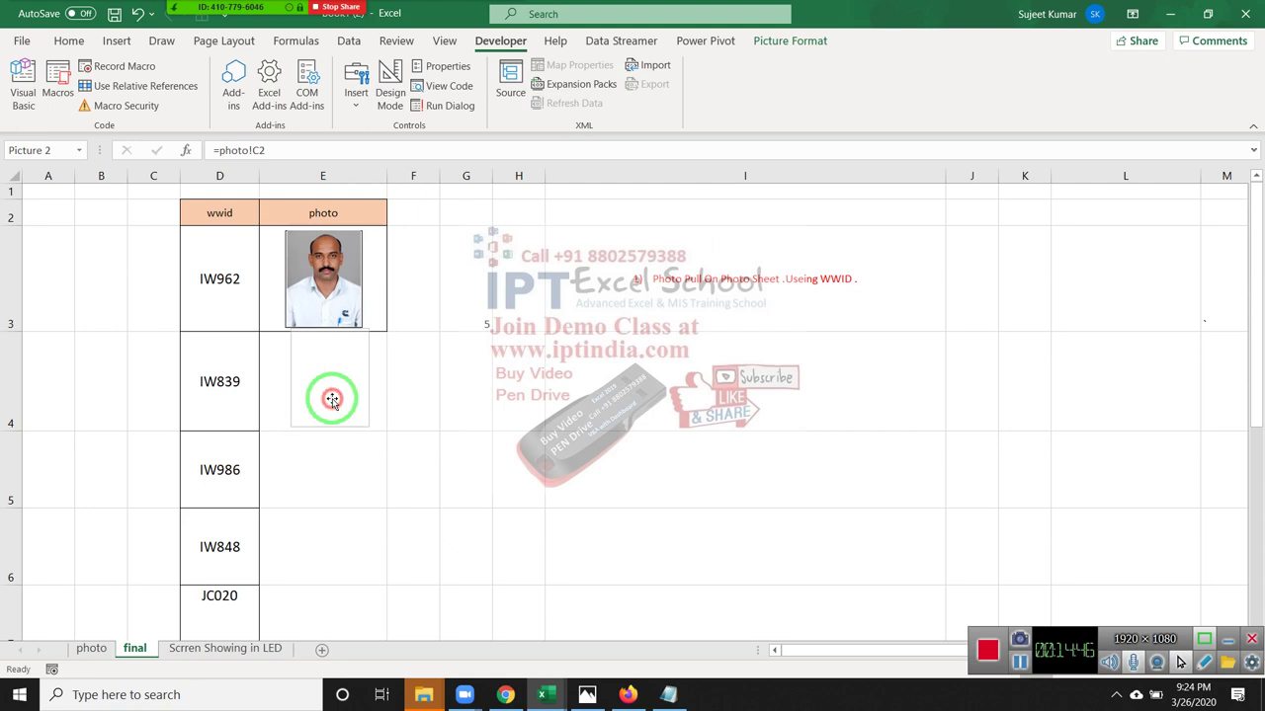
key("Delete")
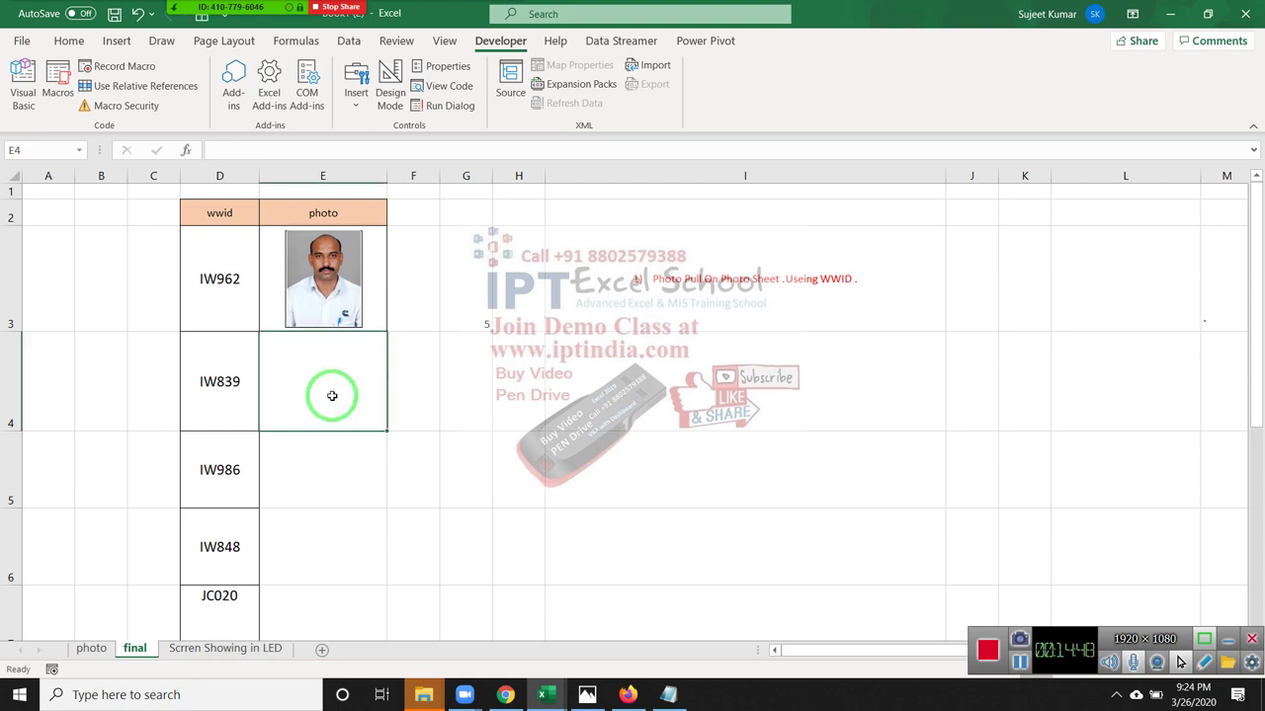
left_click(344, 269)
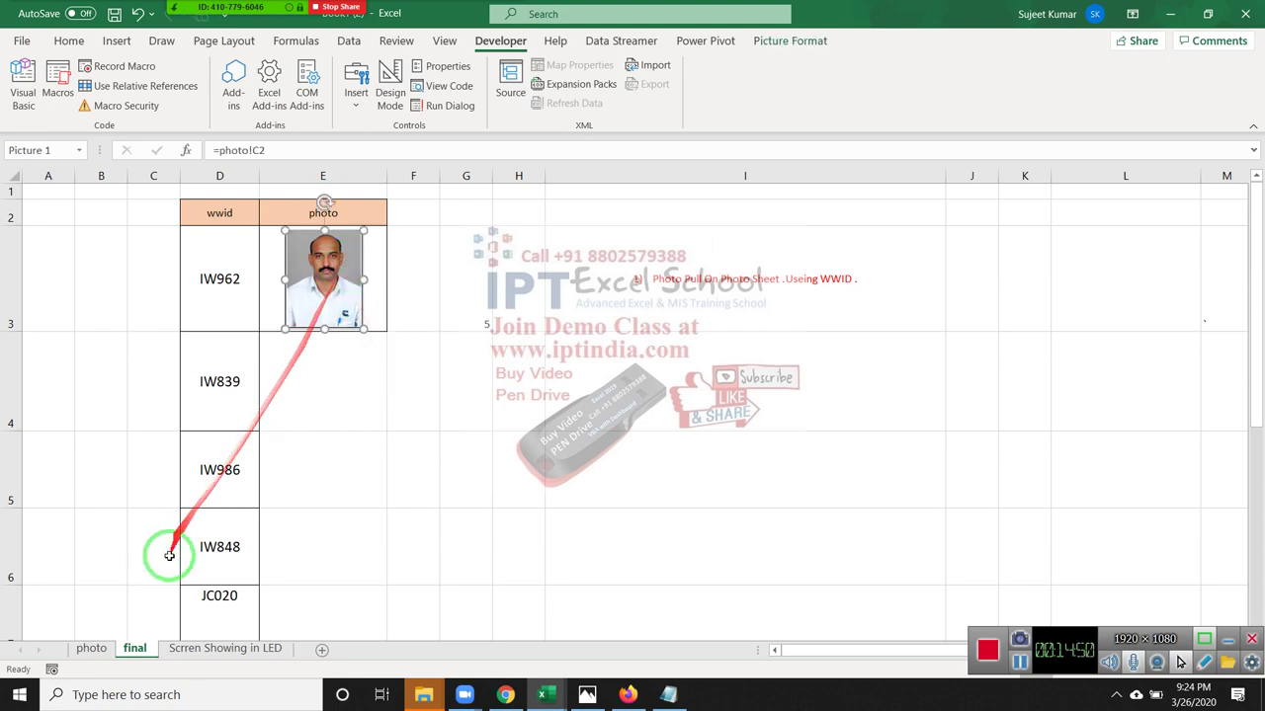
Show the photo sheet's ID, name and photo list with cell A1 selected
left_click(102, 649)
scroll(116, 461, "down", 2)
scroll(128, 435, "up", 2)
left_click(61, 191)
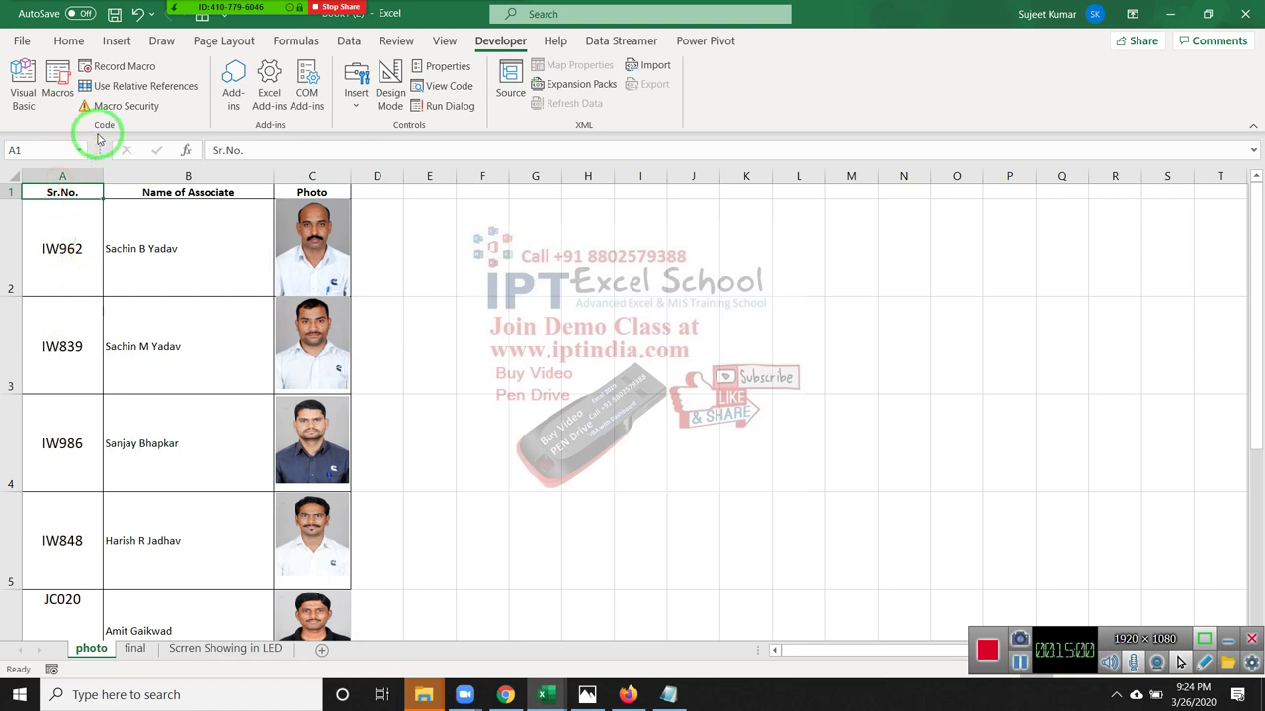
Compare the wwid codes in final's column D with the IDs on the photo sheet
left_click(134, 648)
left_click_drag(211, 278, 226, 576)
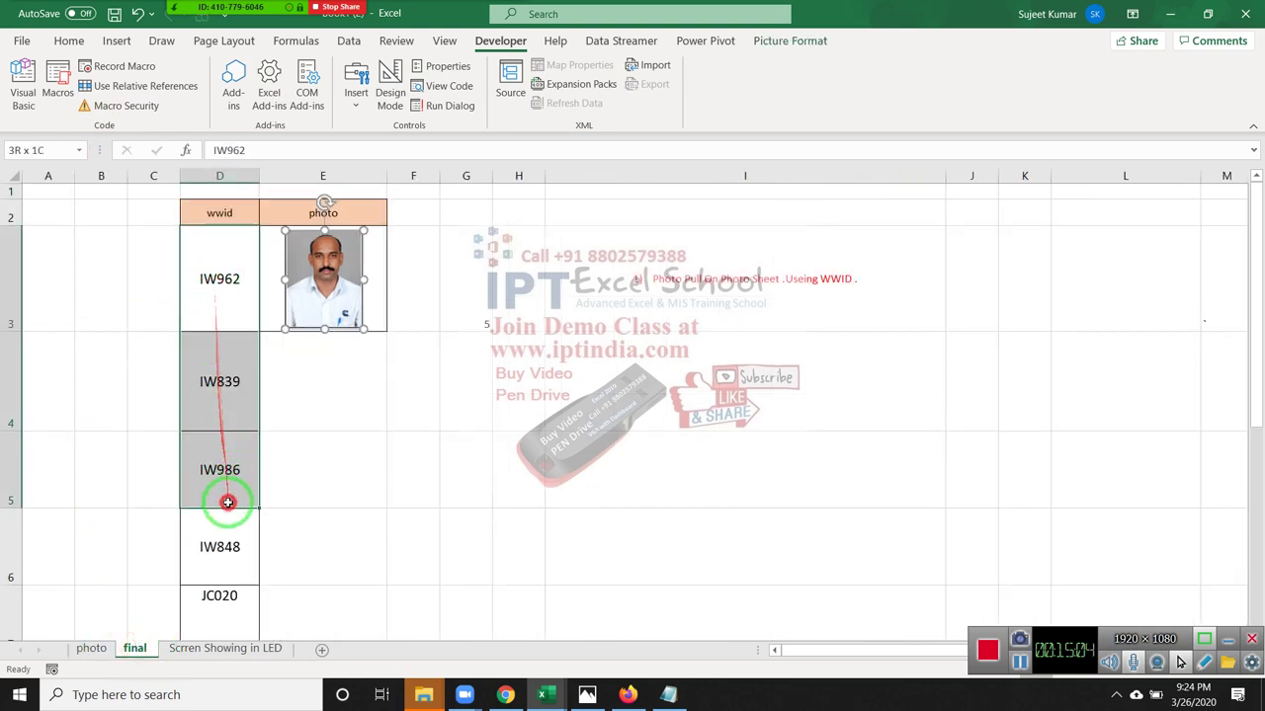
scroll(227, 576, "down", 1)
scroll(221, 583, "down", 2)
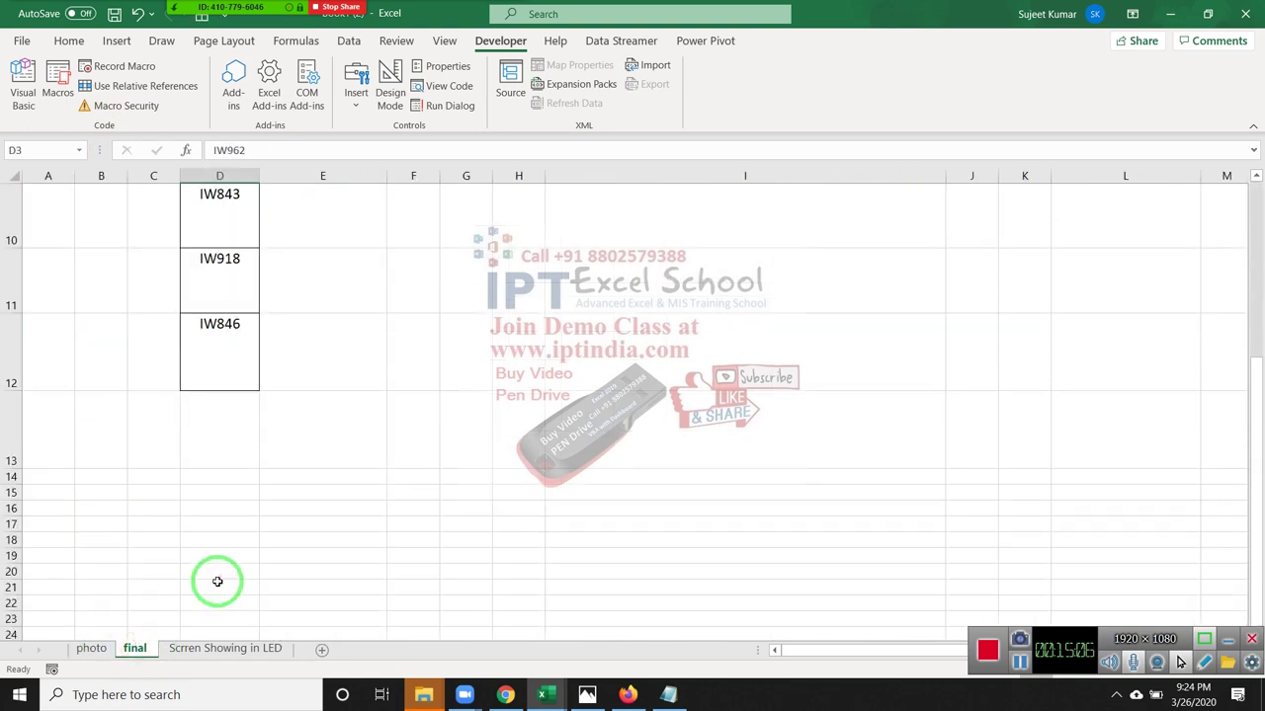
scroll(216, 563, "up", 3)
scroll(216, 563, "up", 2)
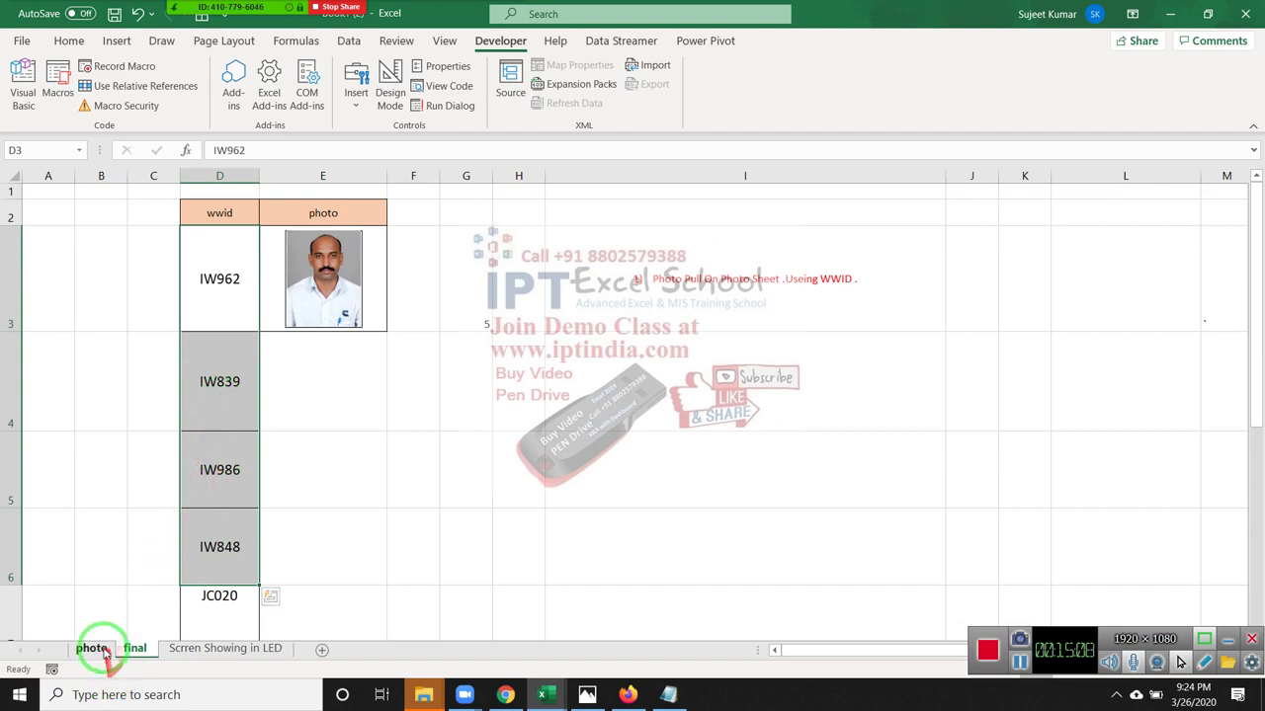
left_click(91, 648)
left_click(62, 247)
scroll(99, 415, "down", 3)
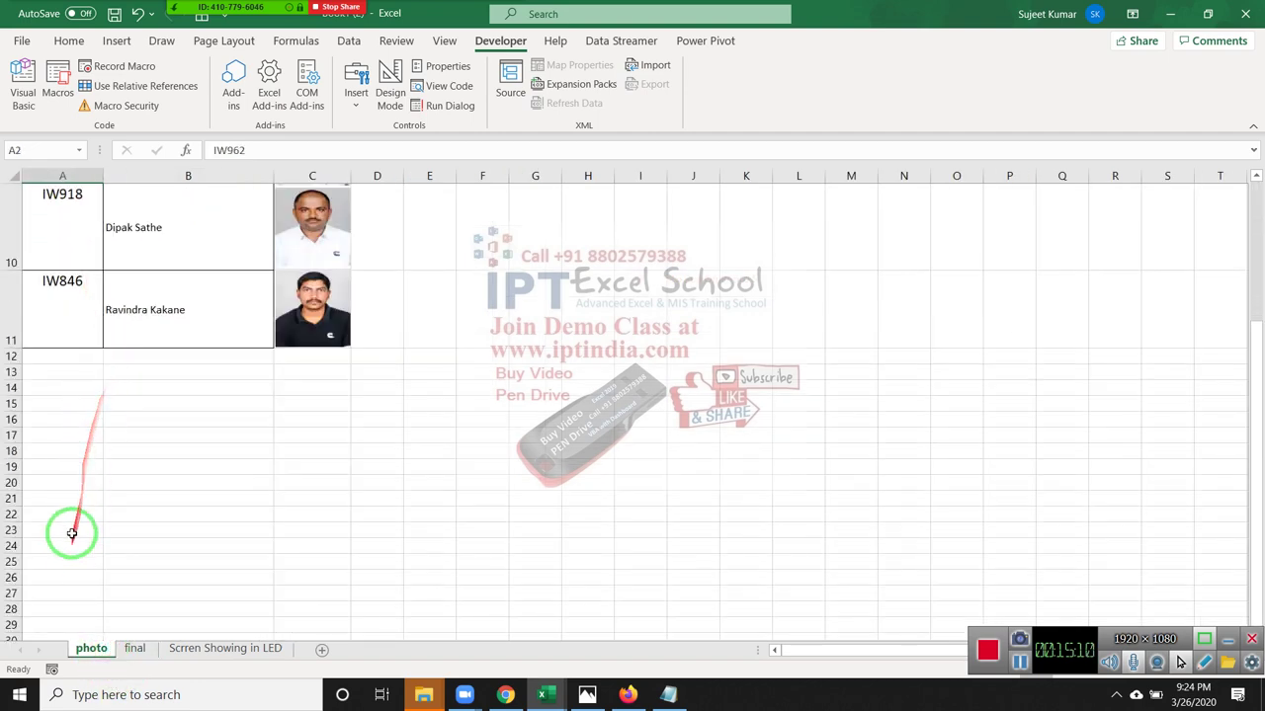
scroll(150, 563, "up", 3)
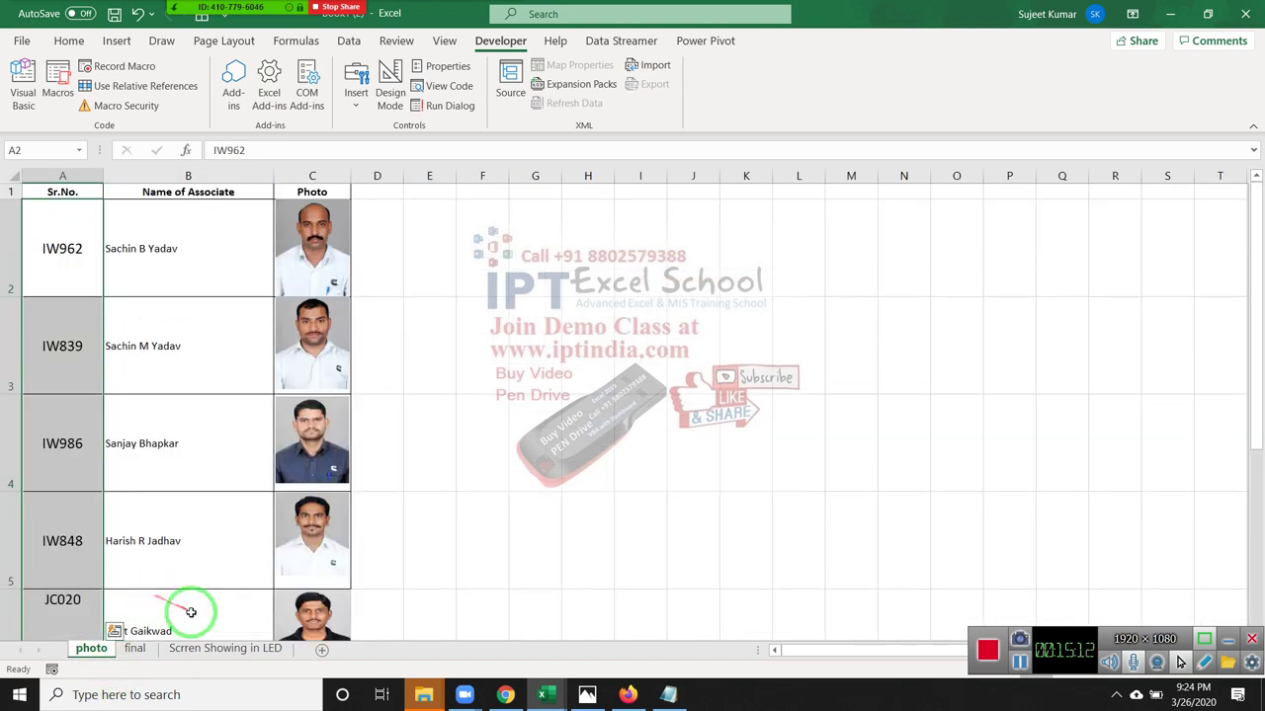
Back on final, check the I3 note and reselect the column D wwid codes
left_click(135, 650)
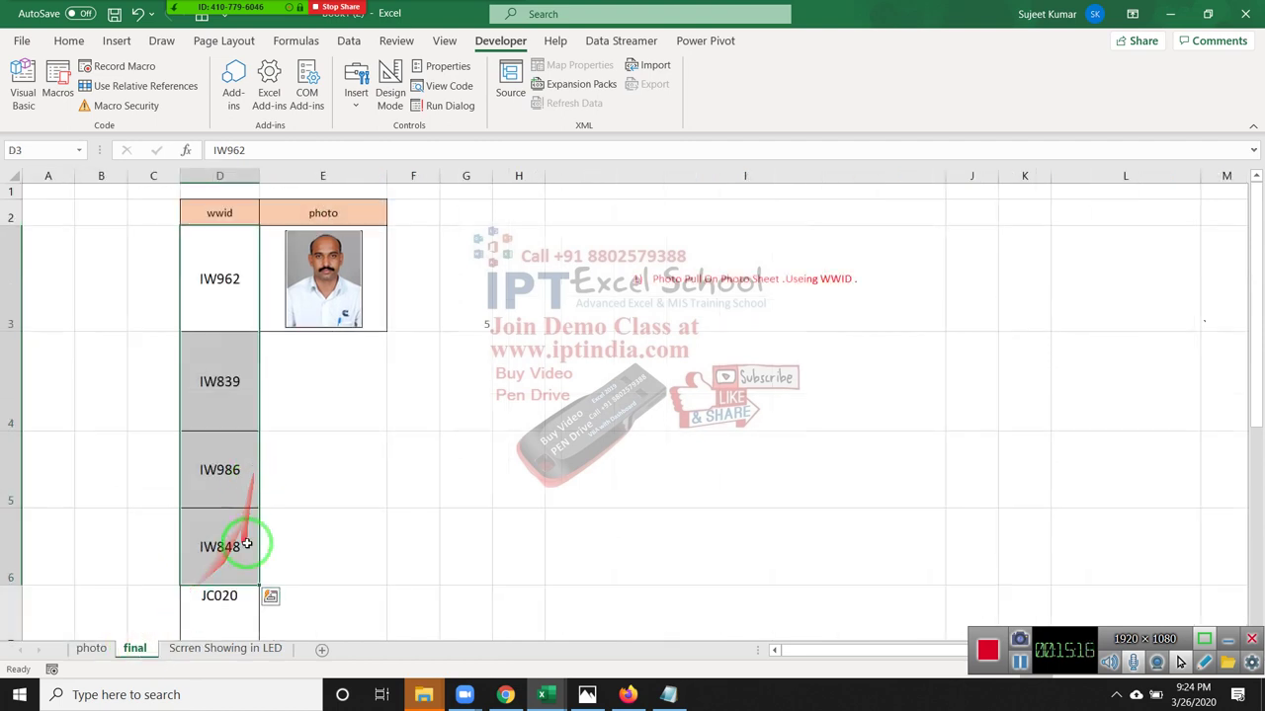
left_click(680, 326)
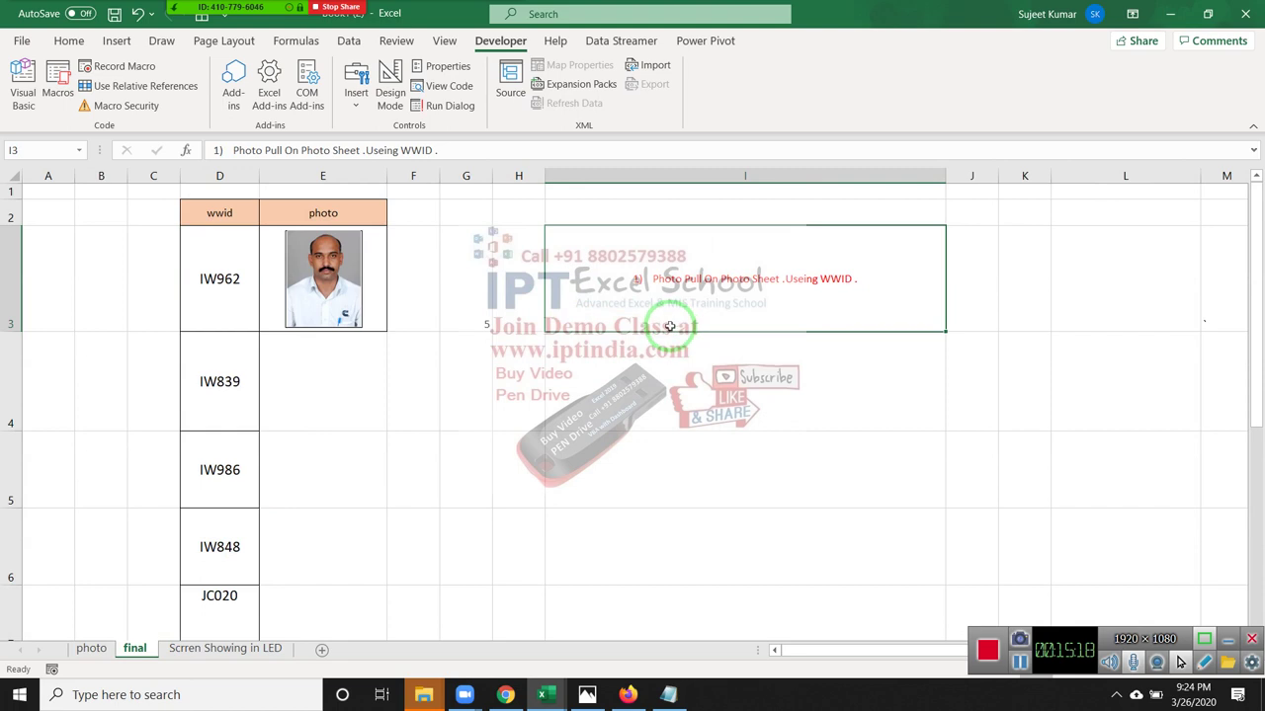
scroll(342, 381, "down", 2)
scroll(341, 391, "down", 1)
scroll(340, 390, "up", 1)
scroll(335, 385, "up", 2)
left_click_drag(245, 293, 240, 475)
scroll(248, 485, "down", 1)
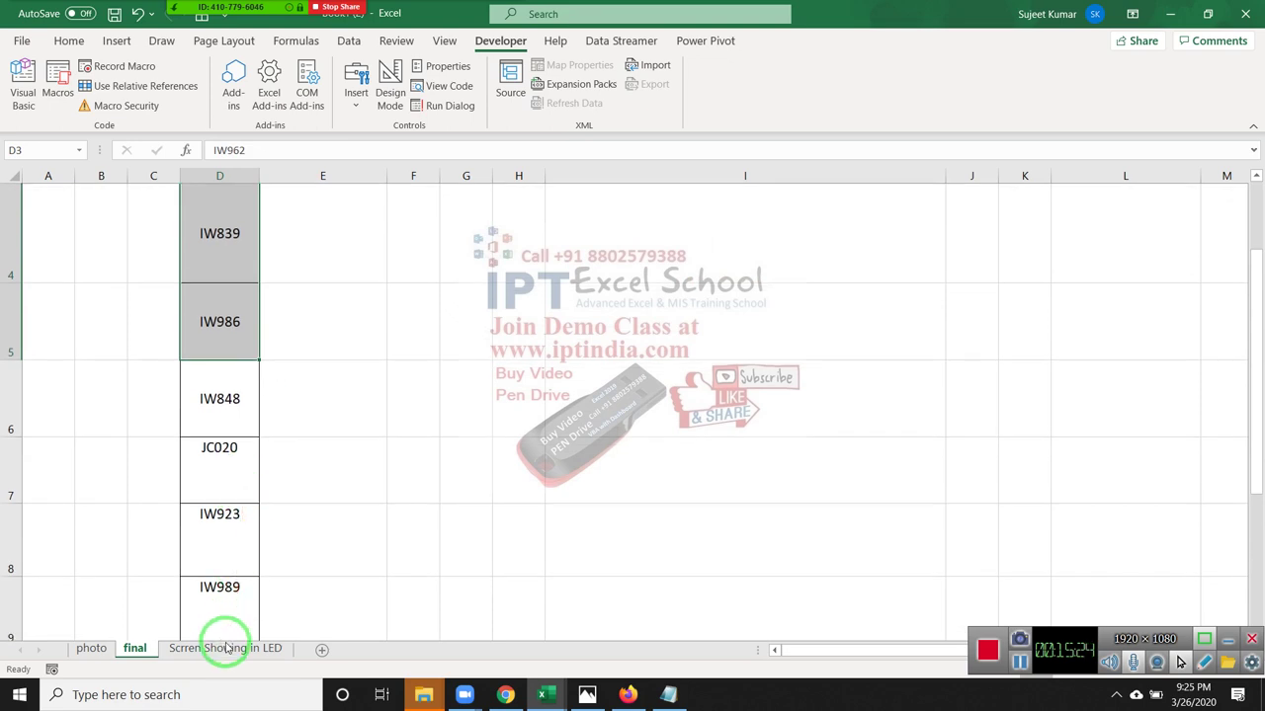
Open the Scrren Showing in LED sheet and click through its Photo boxes
left_click(226, 647)
left_click(293, 407)
left_click(403, 390)
Review the remaining Photo boxes and the 10-second note, then select the whole Absent Tracker area
left_click(478, 377)
left_click(592, 383)
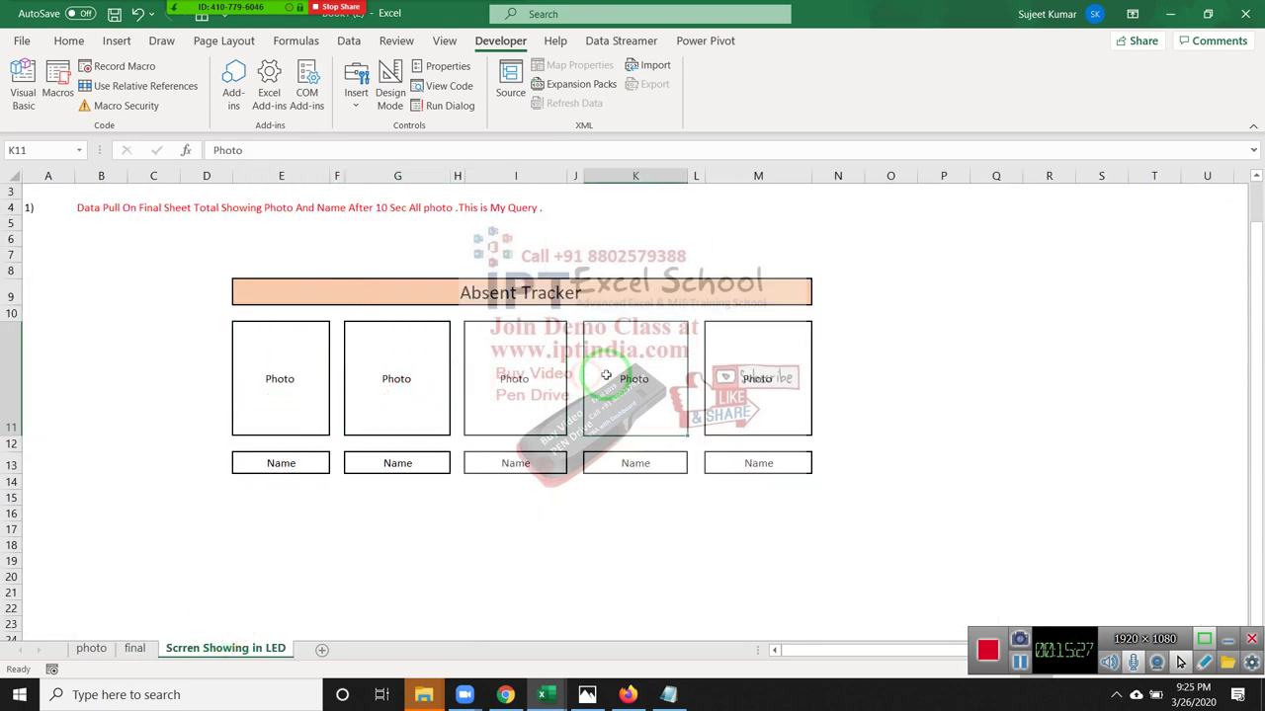
left_click(462, 522)
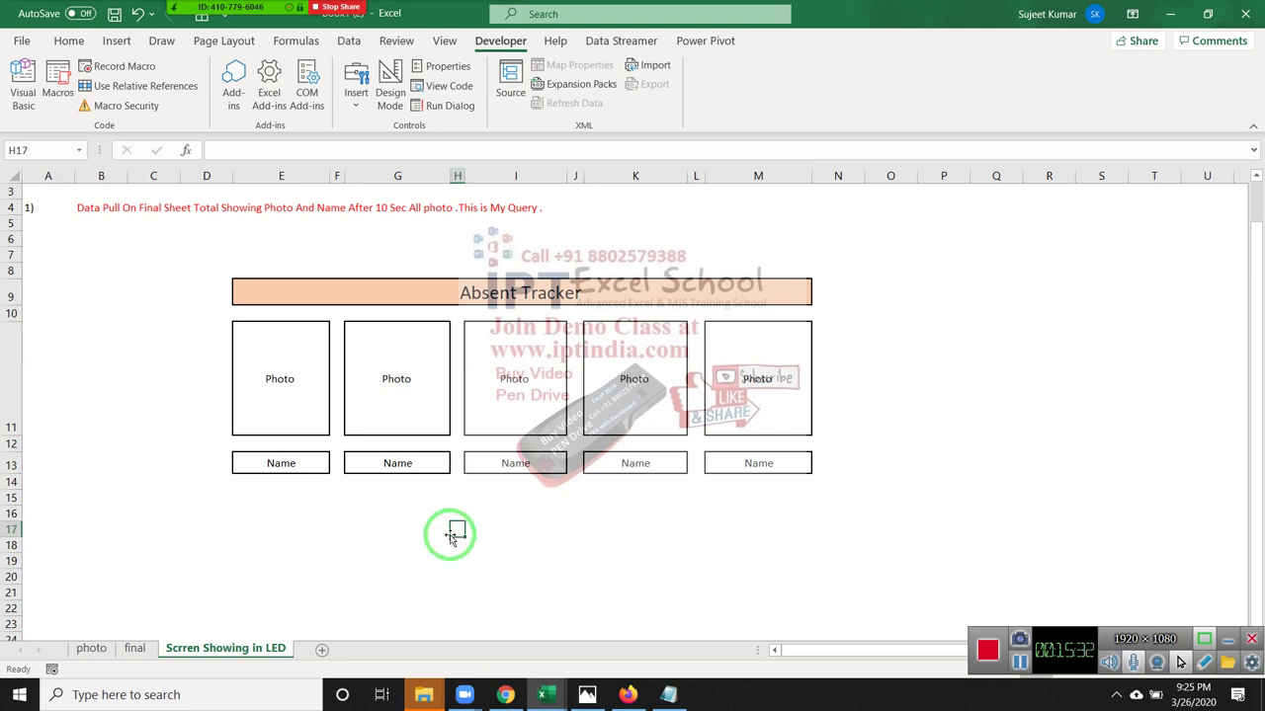
left_click(393, 237)
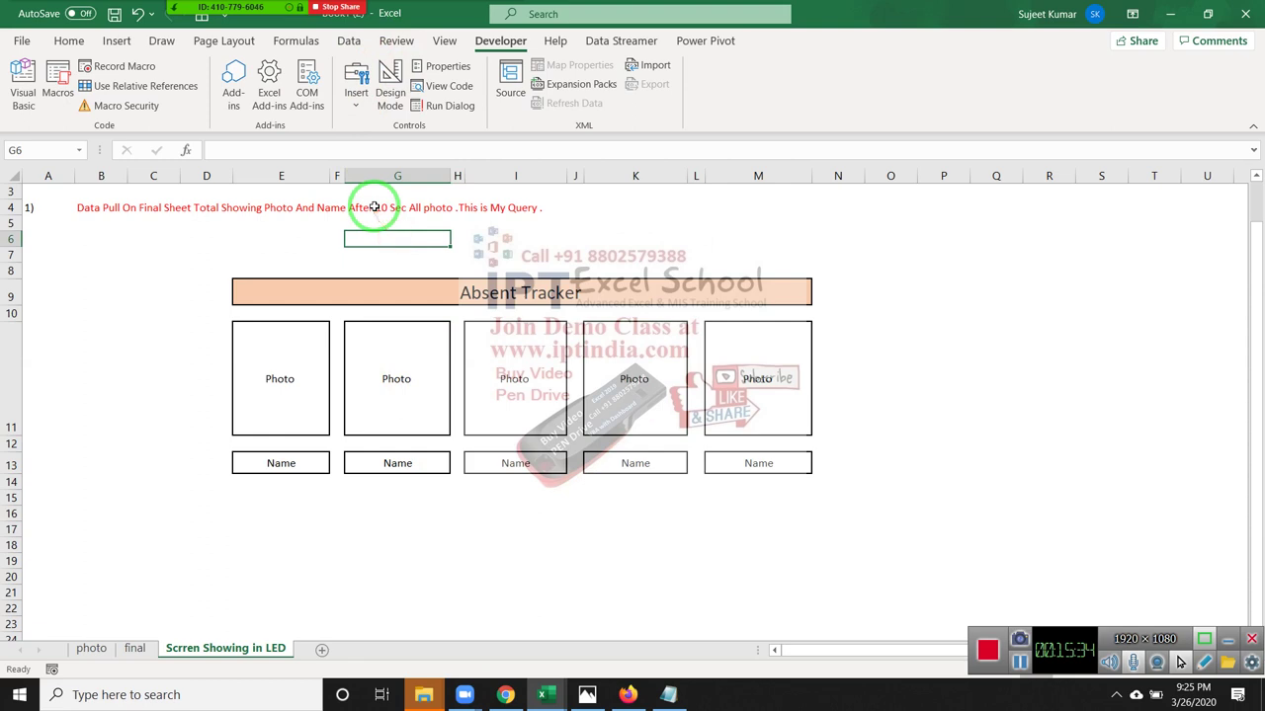
left_click(300, 387)
left_click_drag(299, 387, 629, 363)
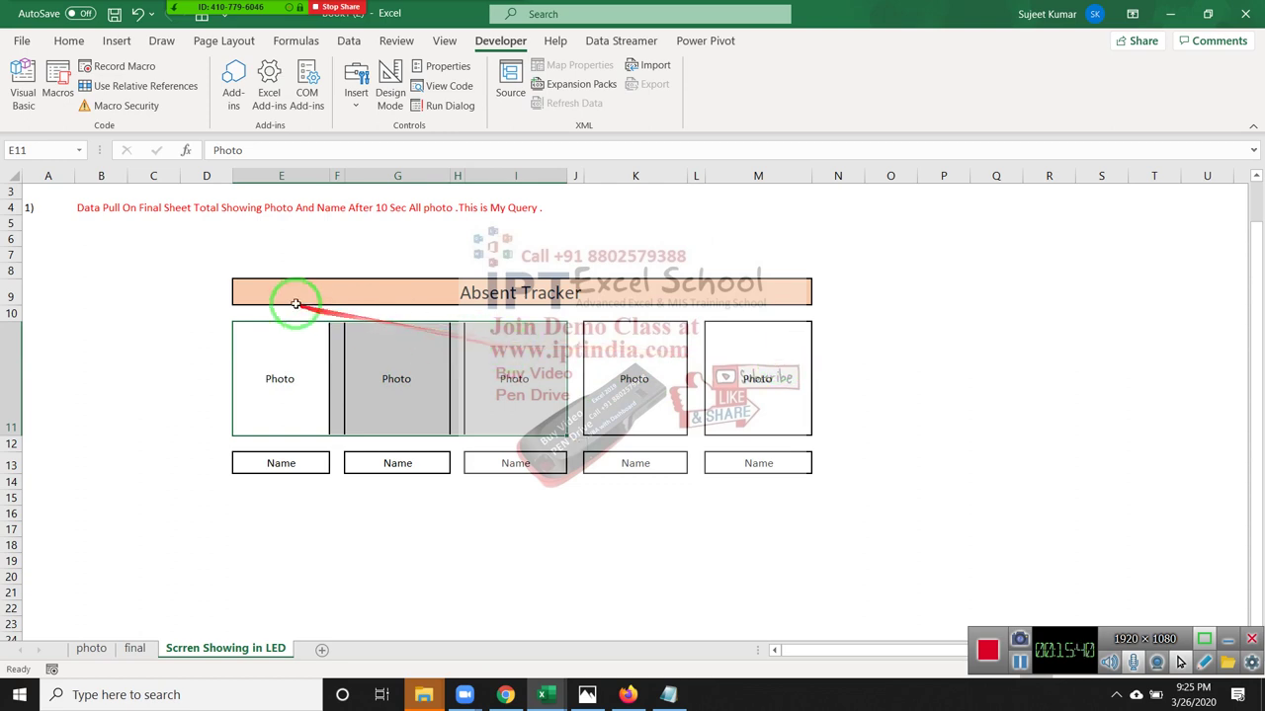
left_click_drag(213, 262, 803, 484)
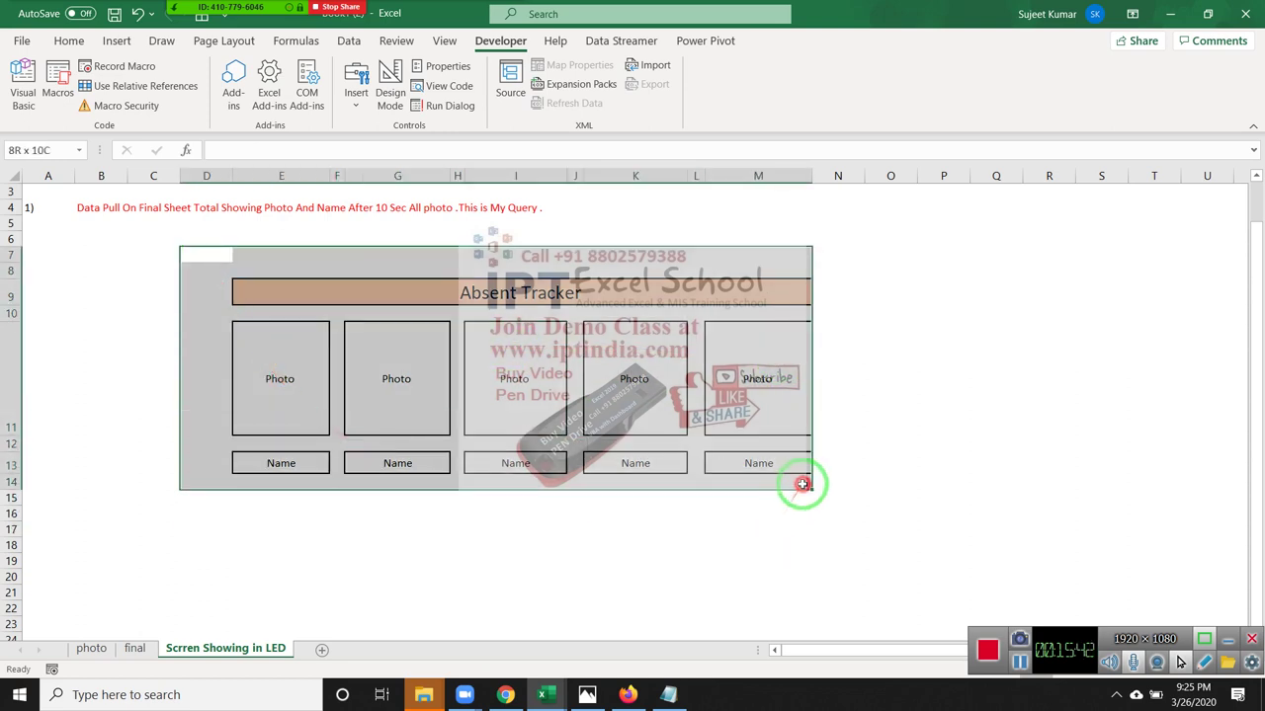
Return to the final sheet and select the linked photo in E3
left_click(134, 648)
scroll(247, 415, "up", 1)
scroll(301, 377, "up", 1)
left_click(326, 291)
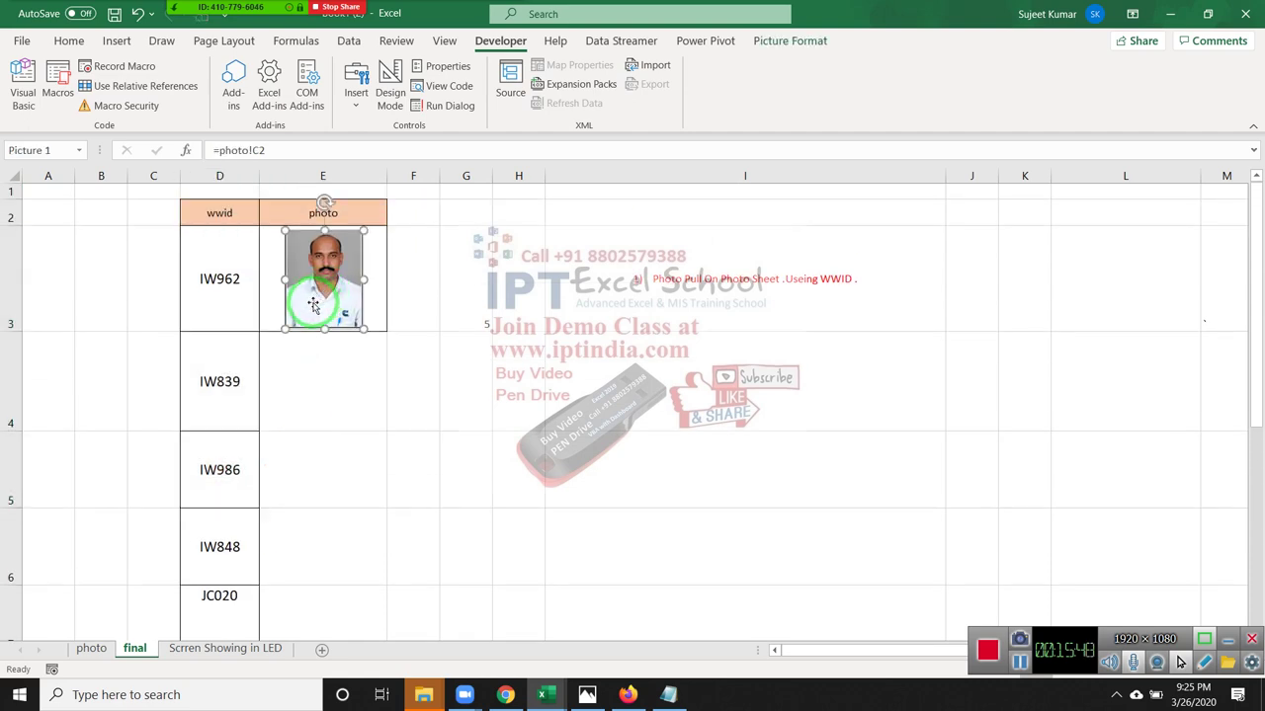
left_click(90, 650)
left_click(135, 648)
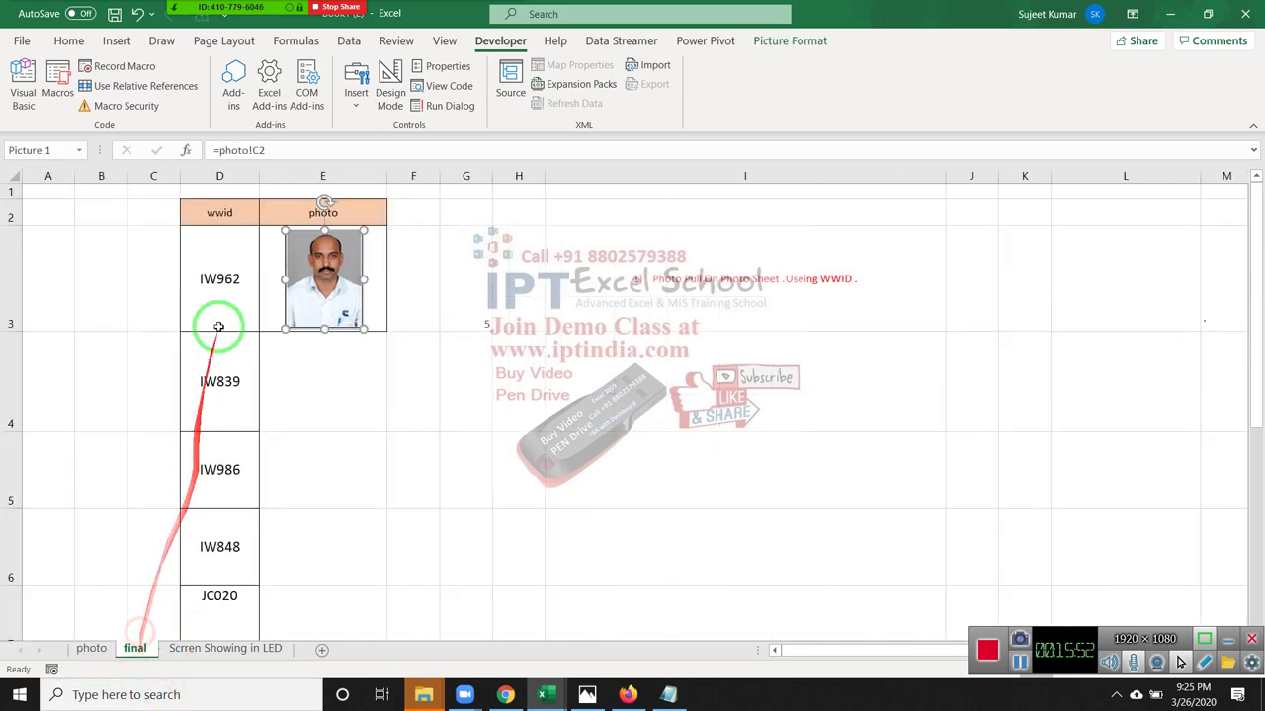
left_click_drag(219, 326, 322, 296)
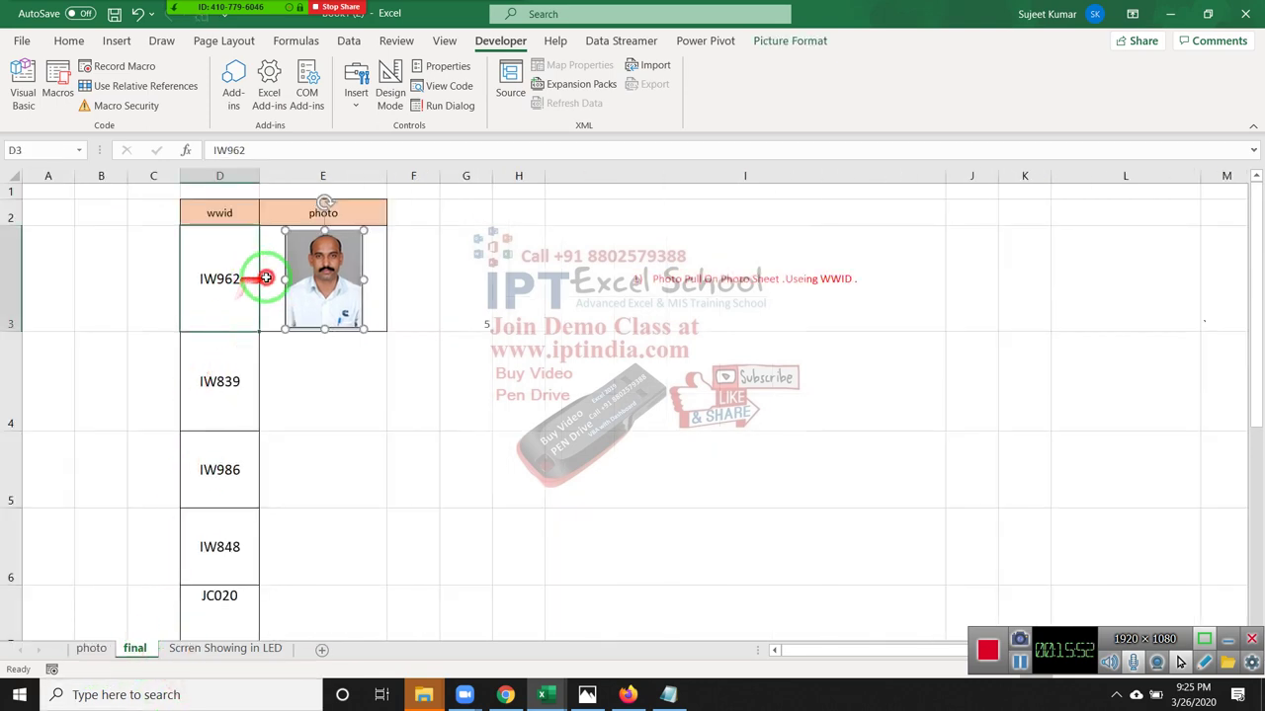
left_click(324, 355)
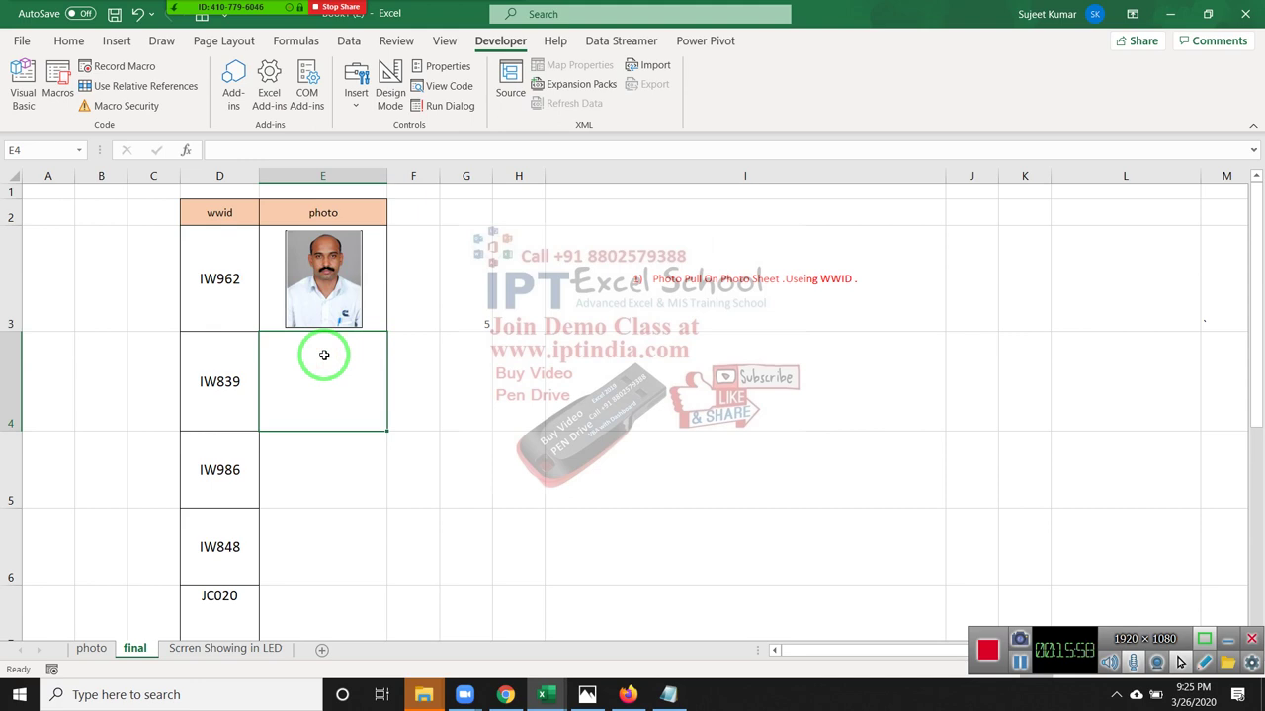
left_click(323, 318)
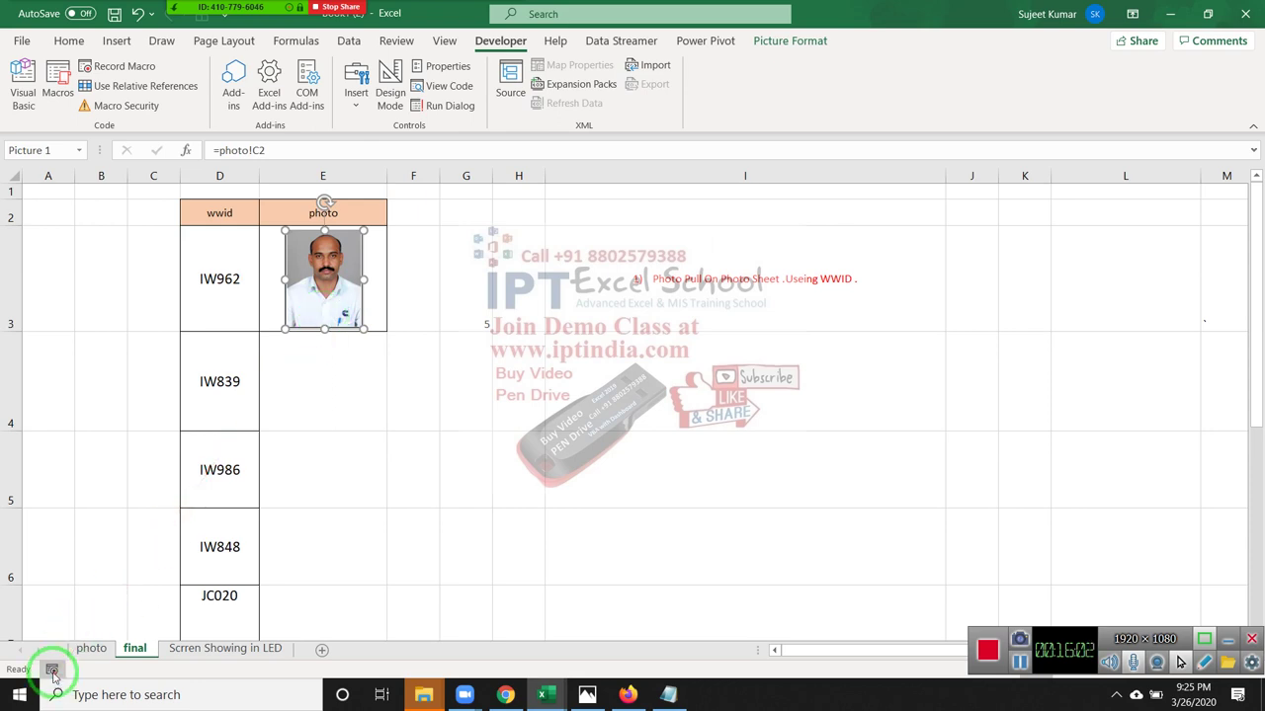
scroll(325, 524, "down", 4)
scroll(325, 524, "up", 3)
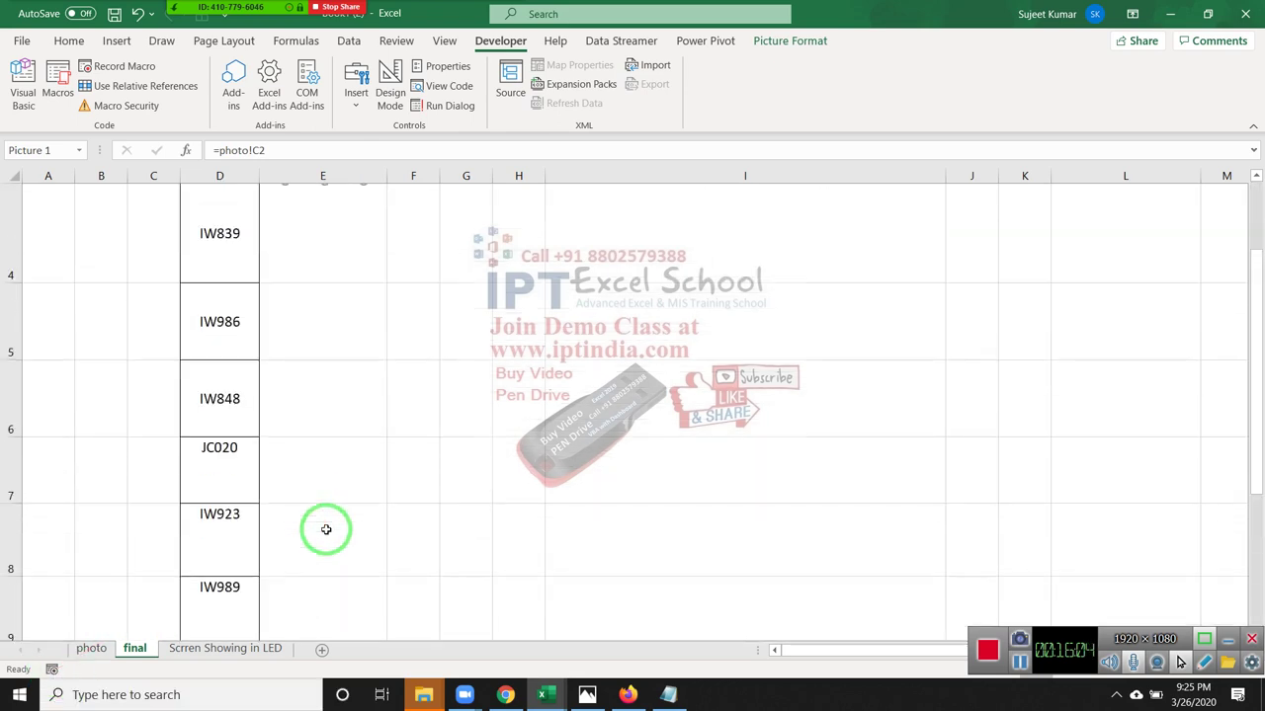
scroll(325, 529, "up", 1)
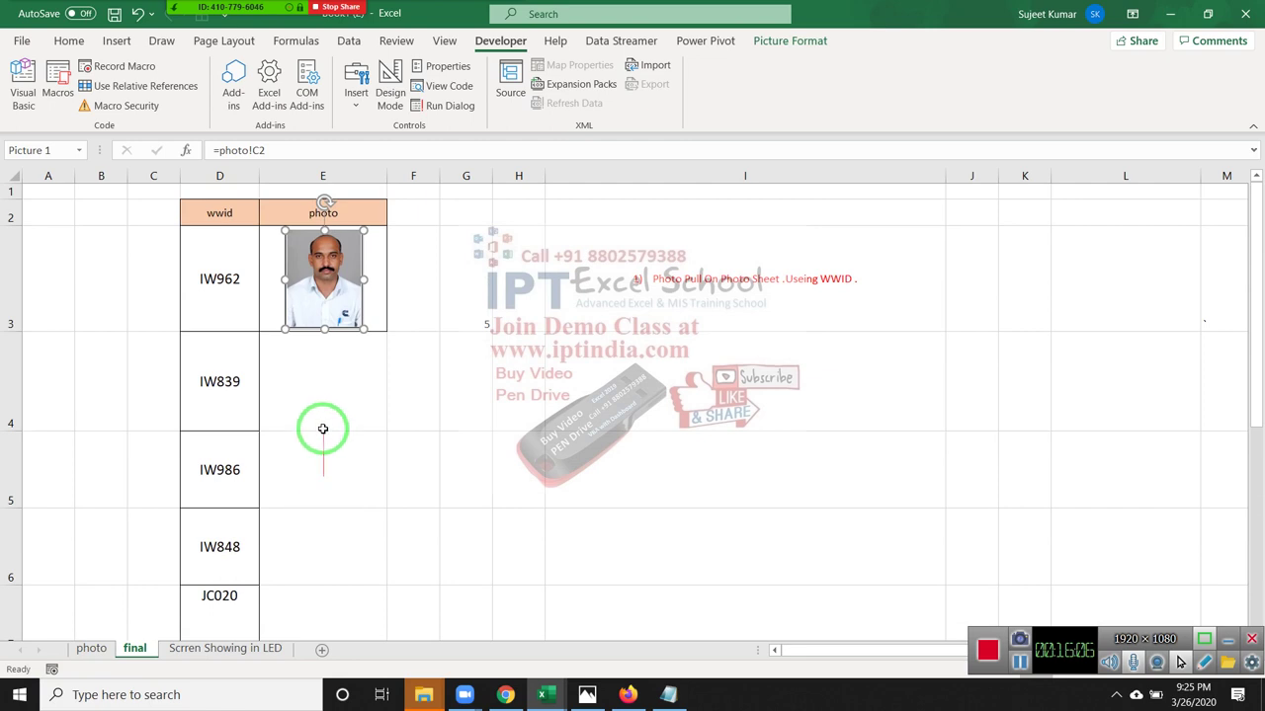
left_click(310, 391)
left_click(307, 303)
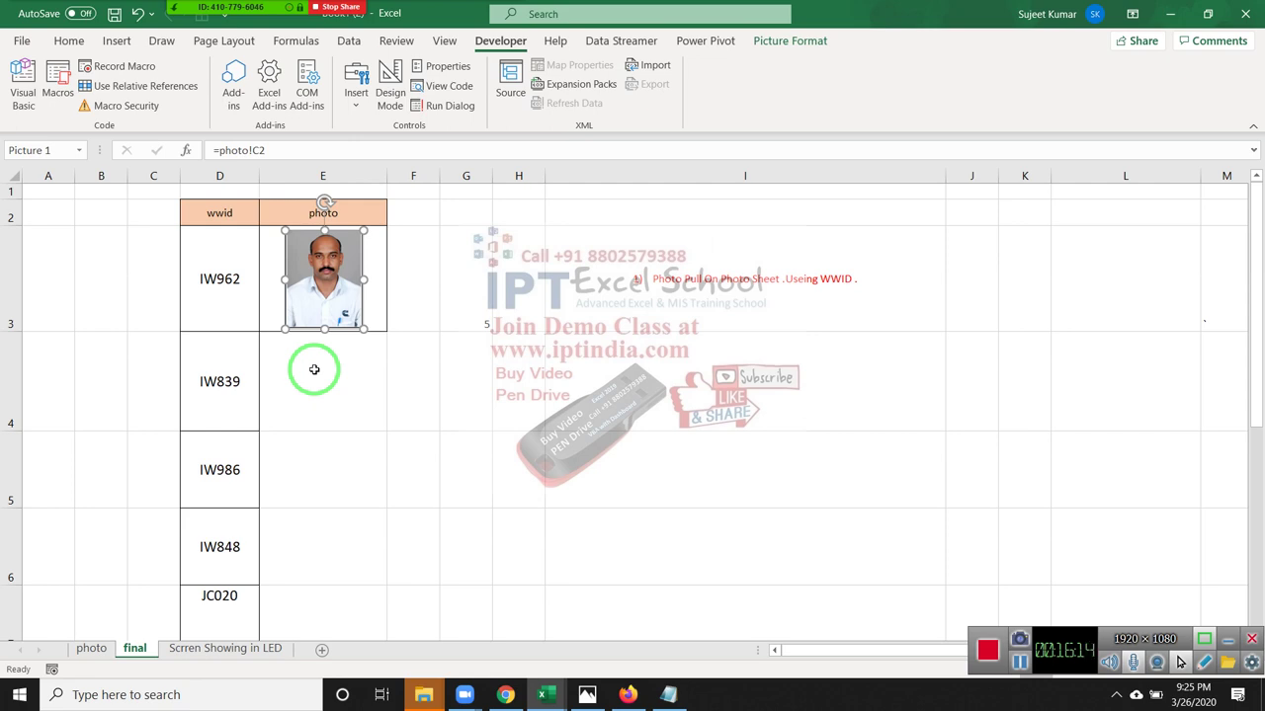
left_click(321, 373)
key("alt+F11")
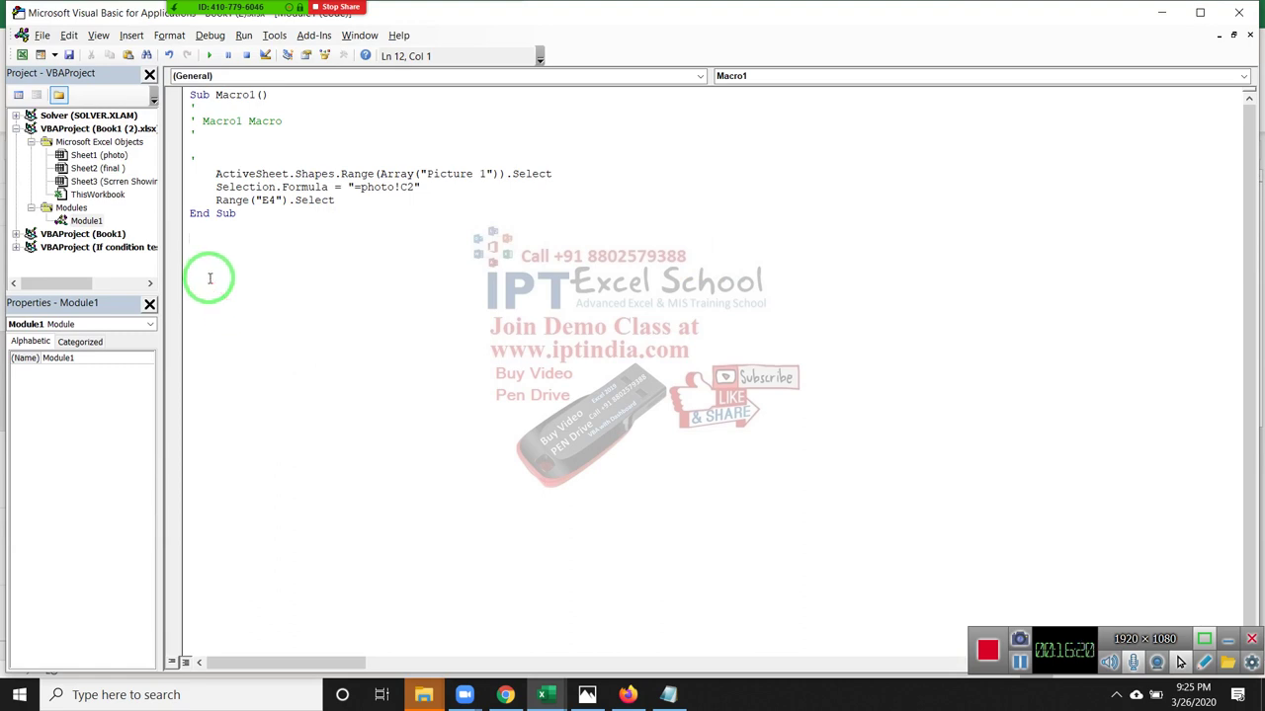
key("alt+F11")
left_click(289, 266)
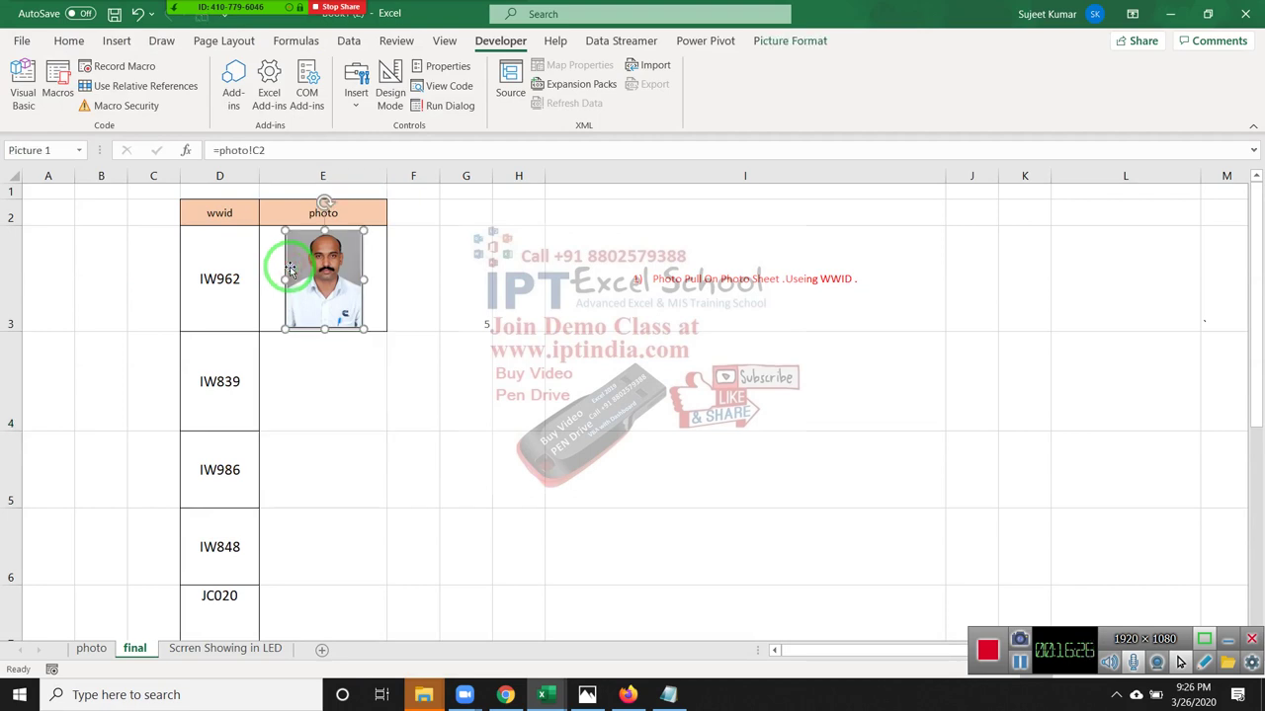
Try duplicating the photo with Ctrl+D, undo it, and select wwid codes IW962 to IW986
left_click_drag(289, 269, 471, 348)
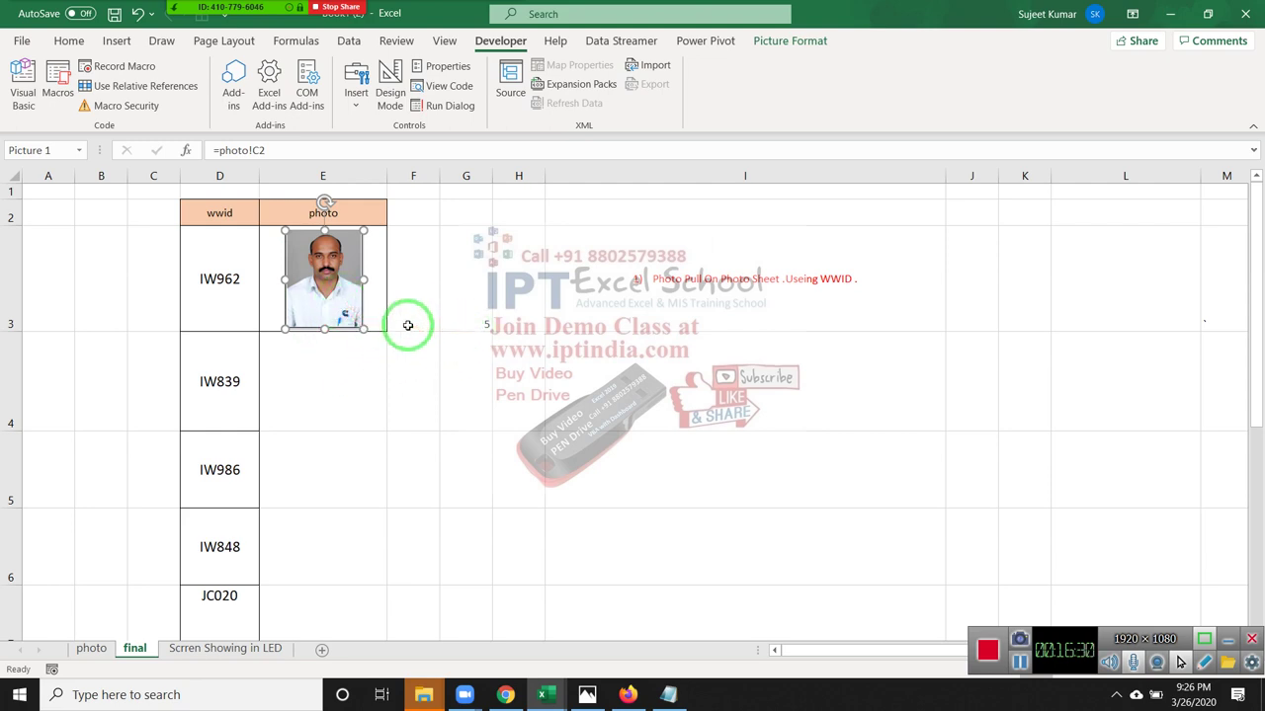
key("ctrl+d")
key("ctrl+z")
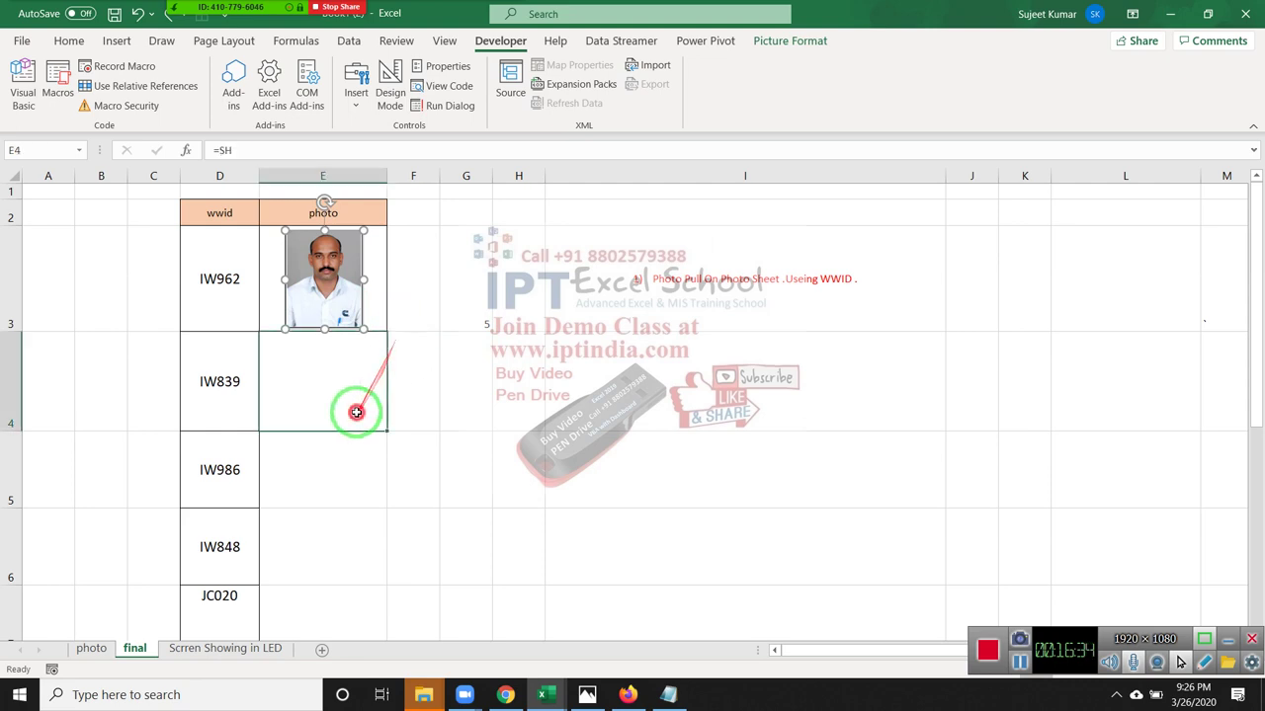
left_click(220, 326)
left_click_drag(222, 337, 237, 468)
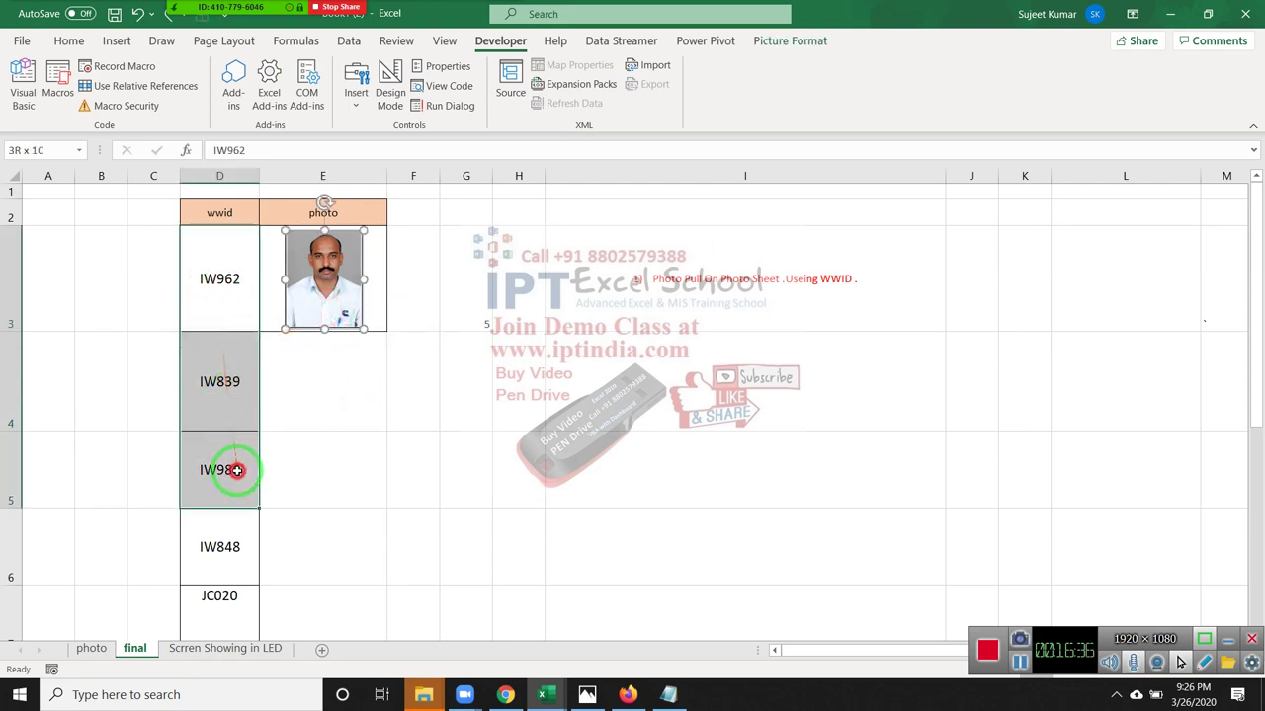
Copy the linked photo from E3 into cell E4 and deselect it
left_click(307, 331)
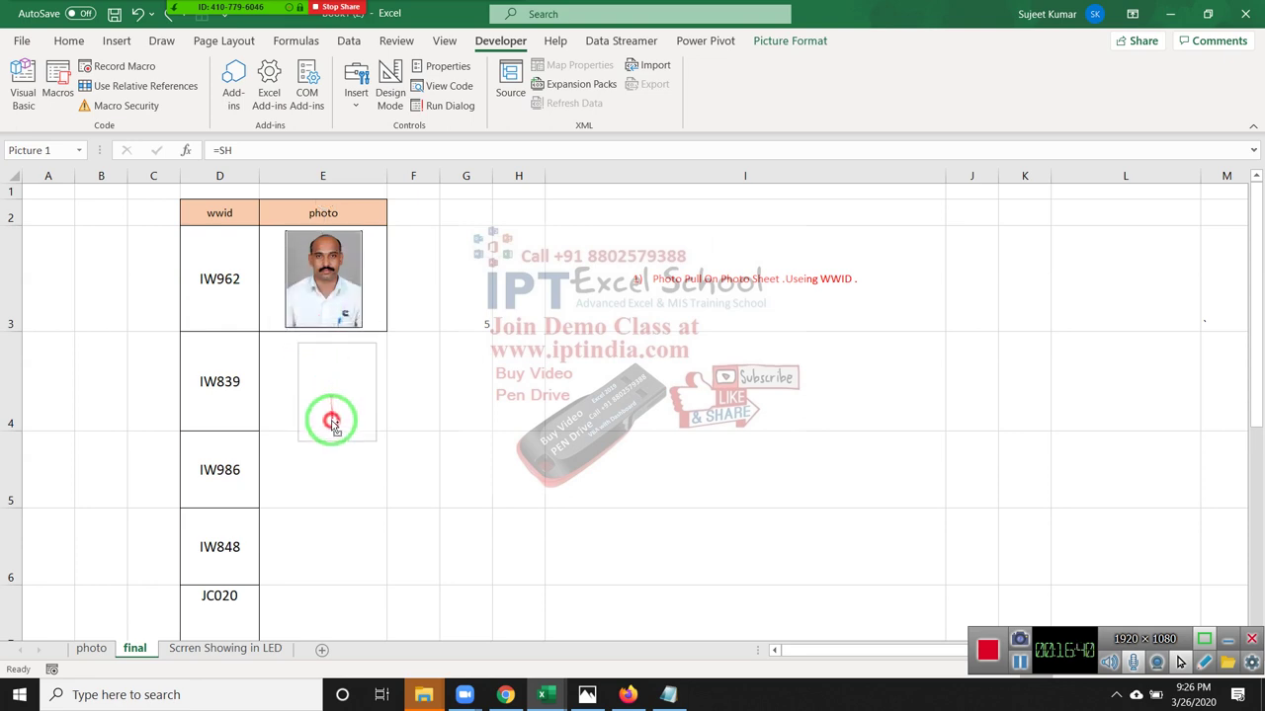
left_click_drag(332, 393, 314, 415)
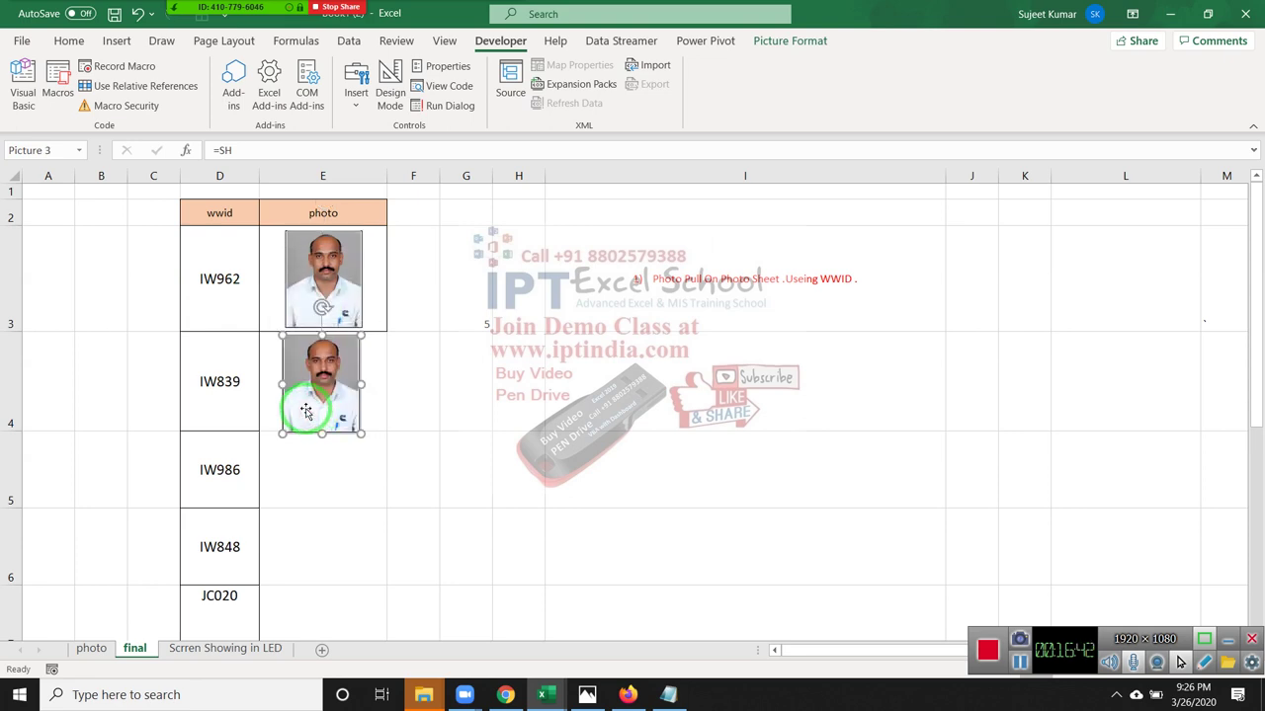
left_click_drag(322, 390, 301, 131)
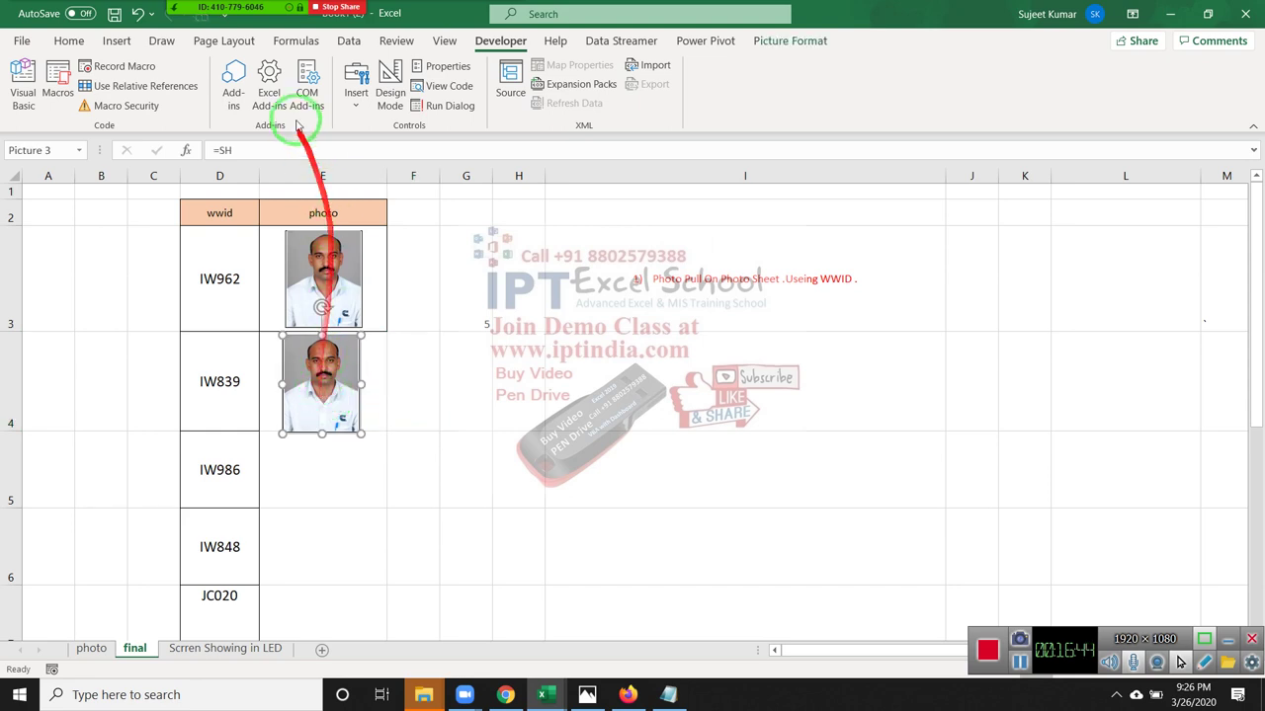
left_click(382, 115)
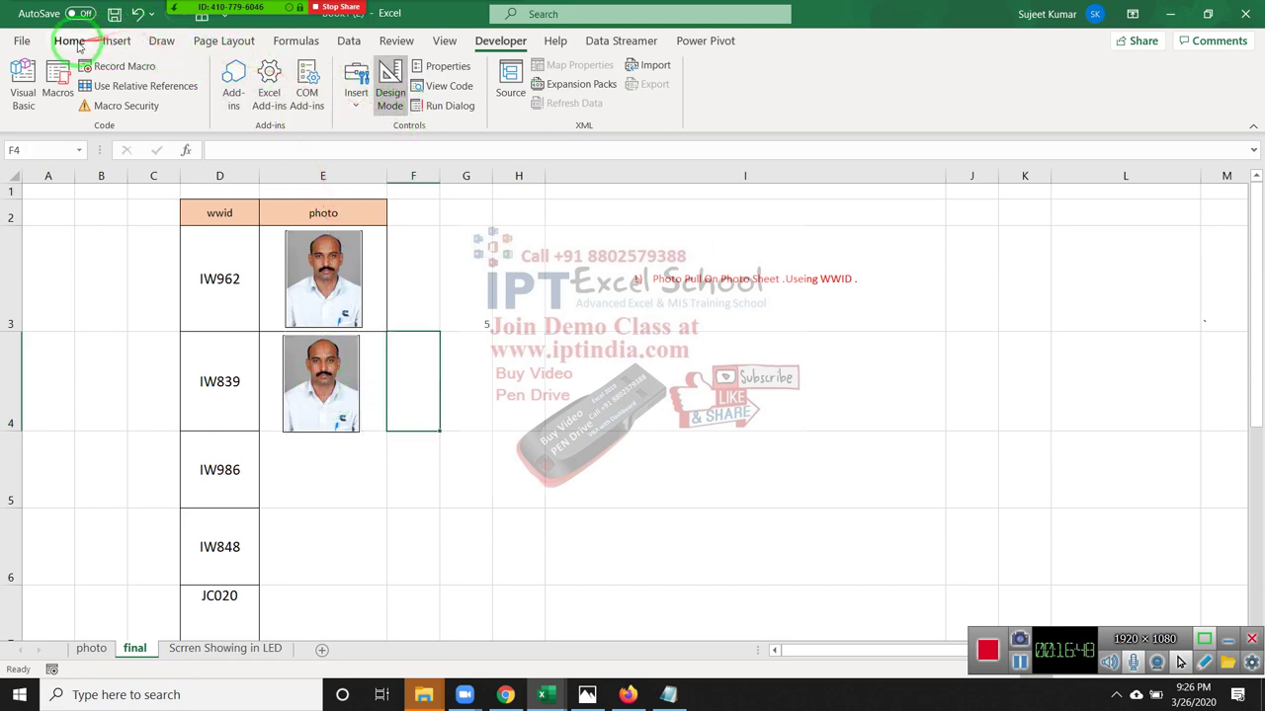
left_click(296, 40)
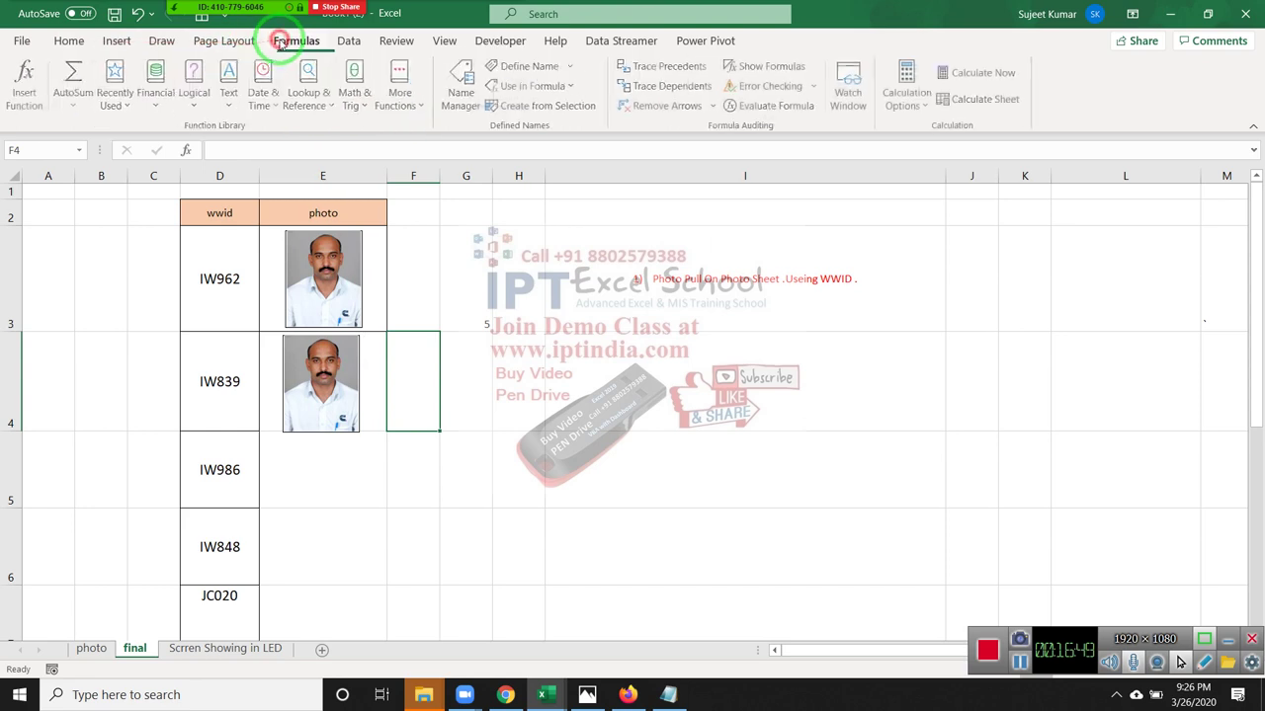
In Name Manager, create PH referring to =INDIRECT("photo!C"&MATCH('final'!$D$4,photo!$A:$A,0))
left_click(462, 97)
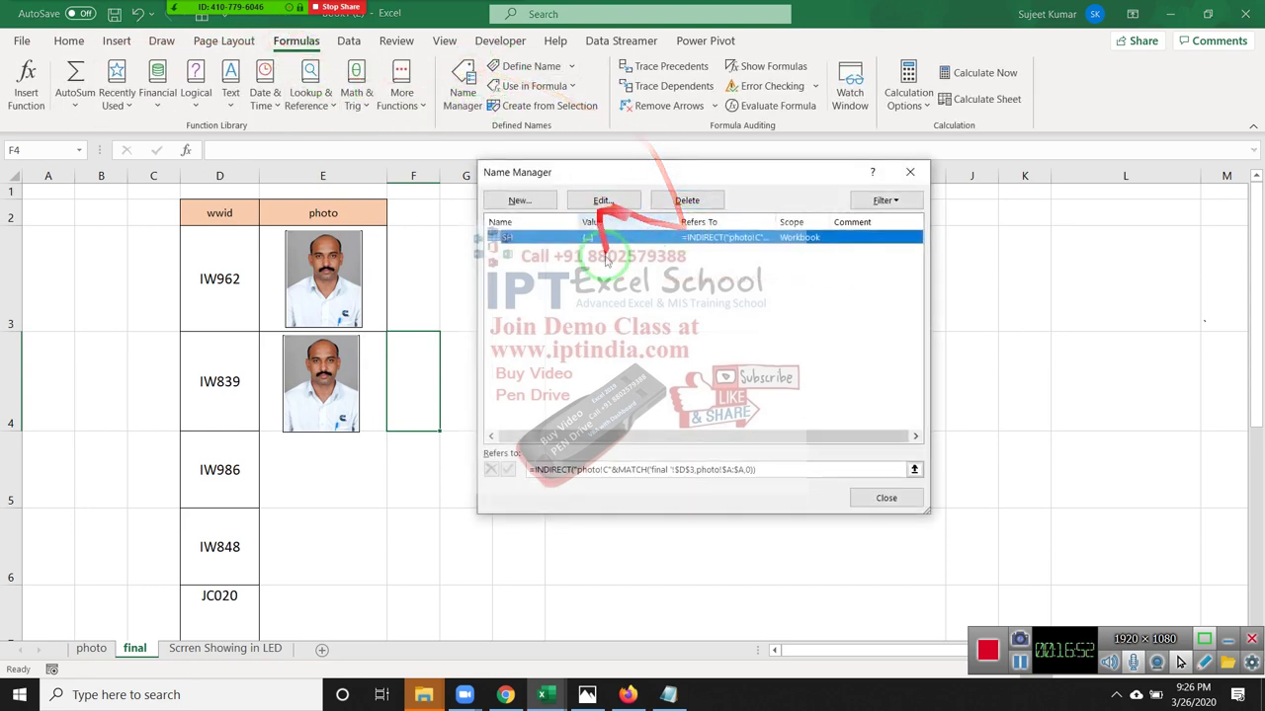
left_click(757, 468)
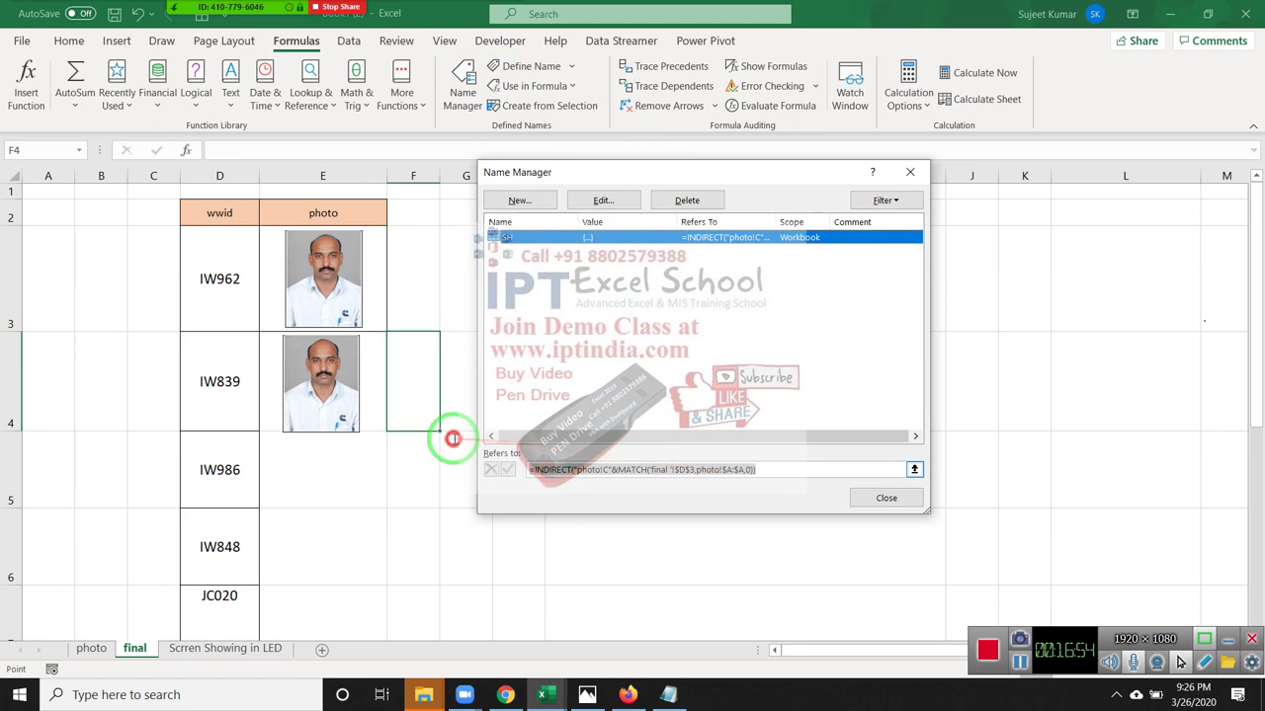
left_click(534, 237)
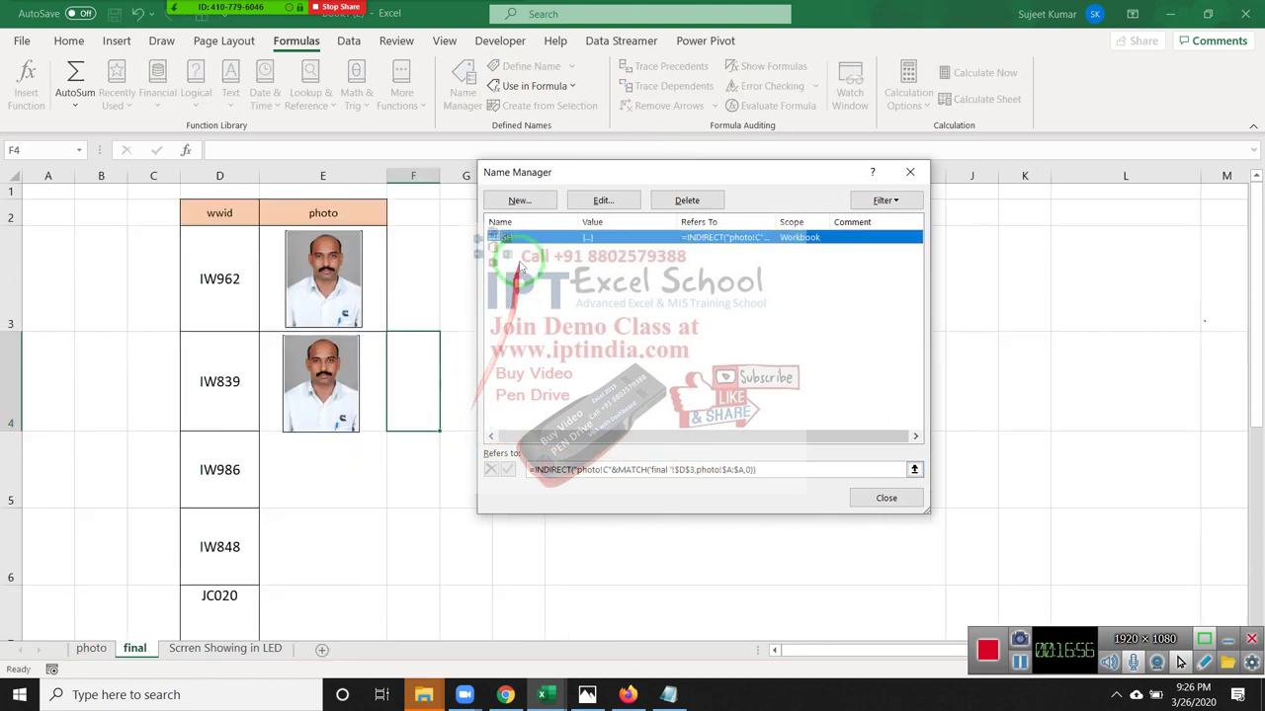
left_click(519, 200)
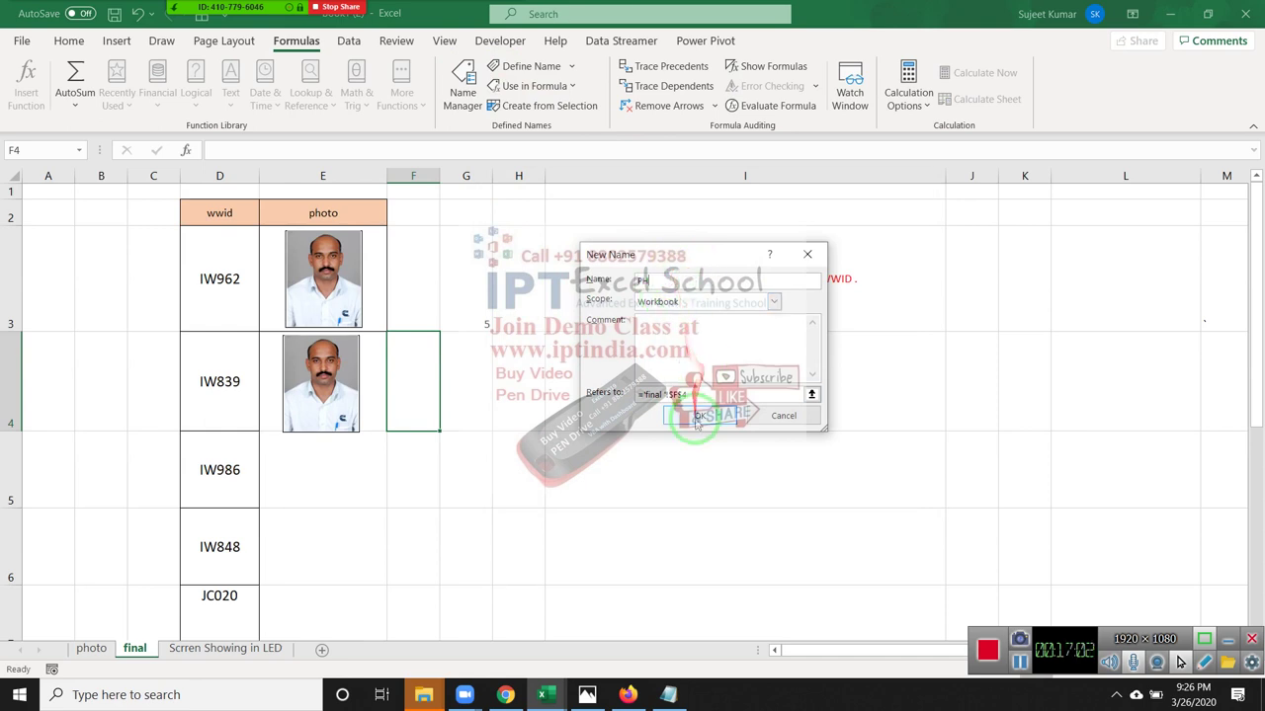
left_click(611, 382)
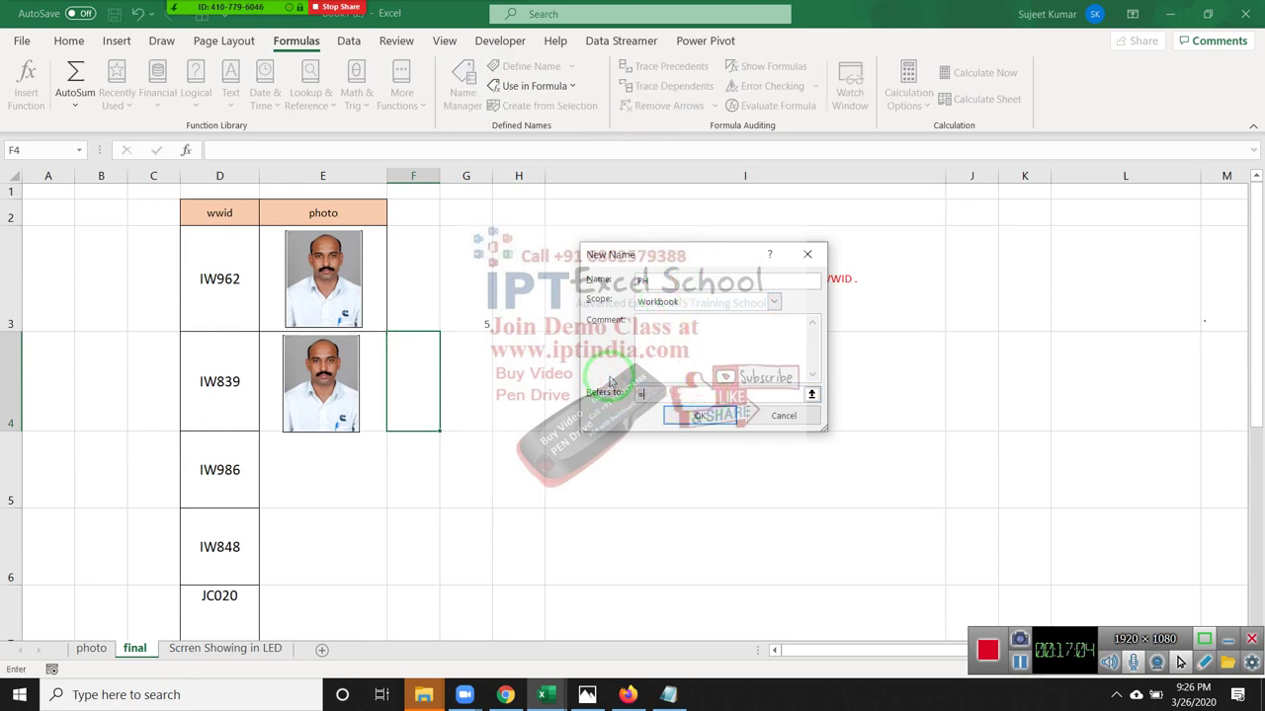
left_click(692, 418)
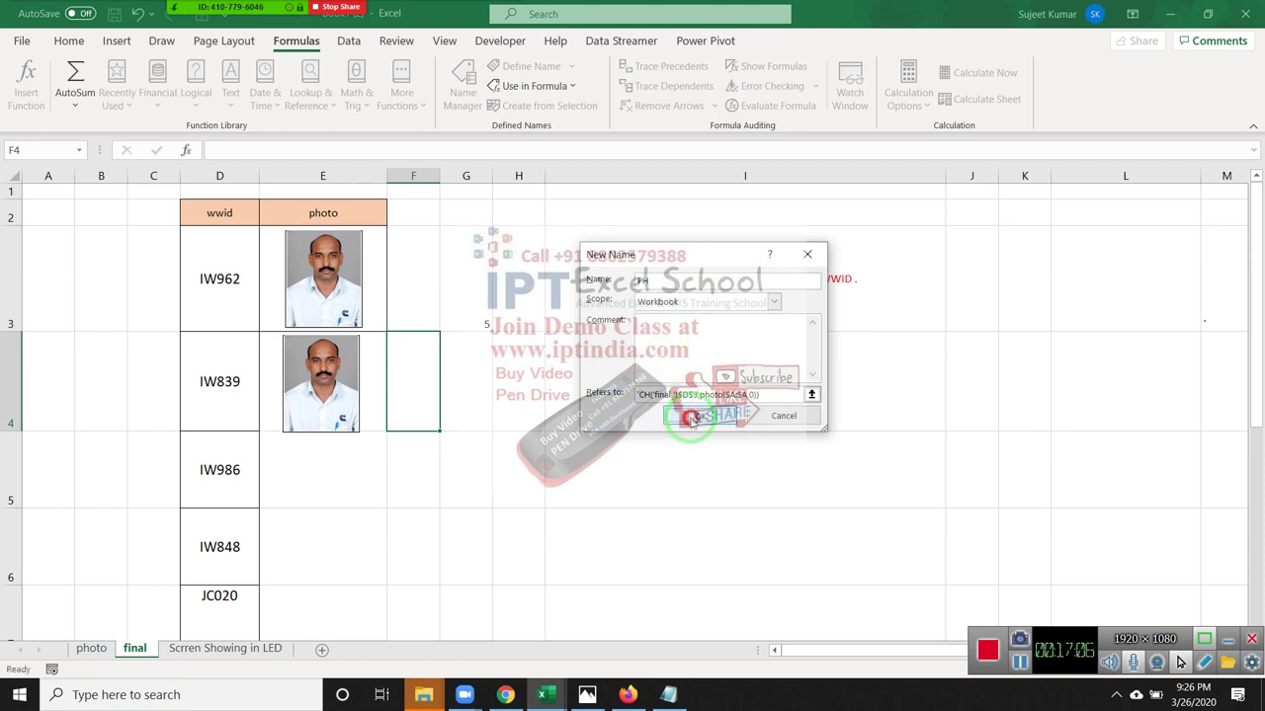
key("Return")
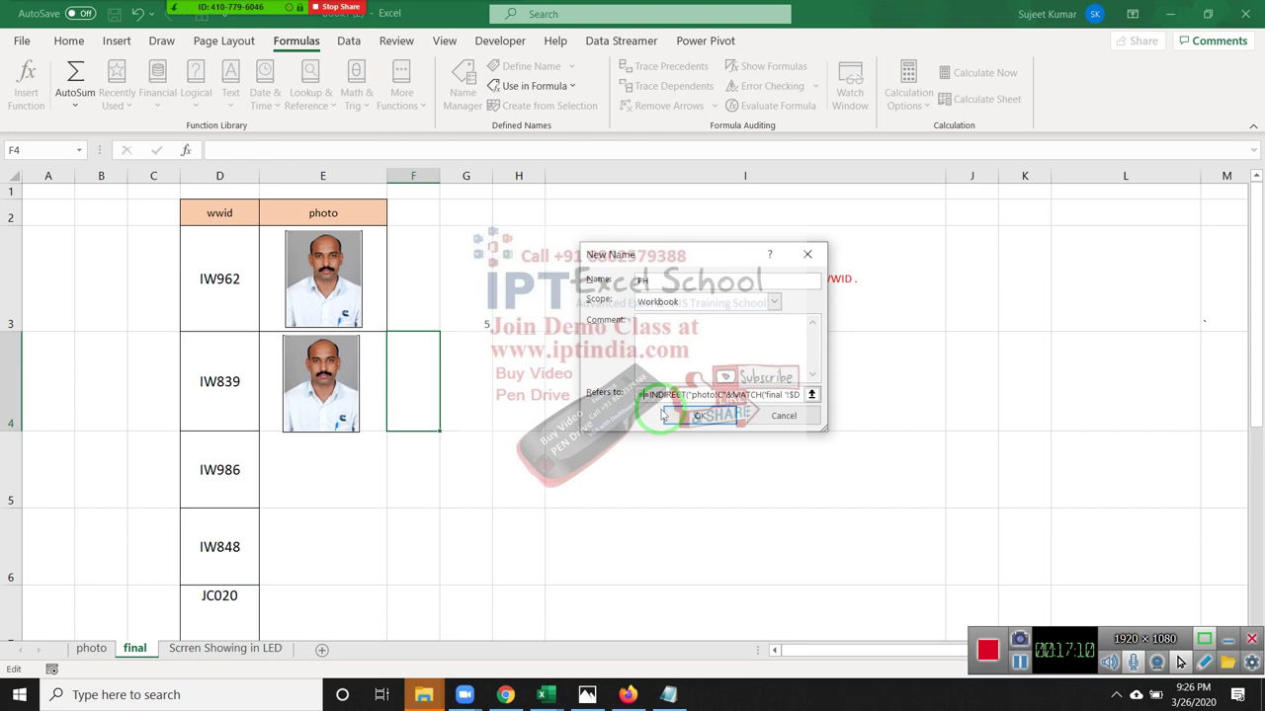
left_click(664, 415)
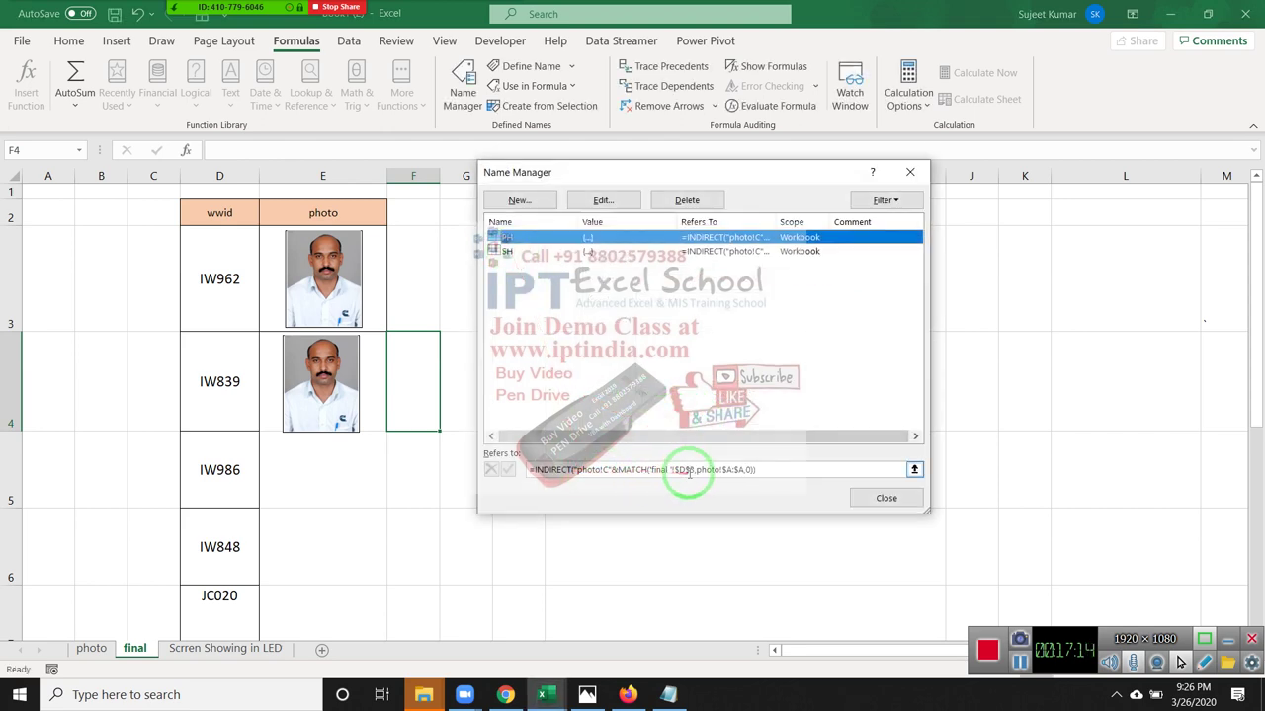
left_click(688, 471)
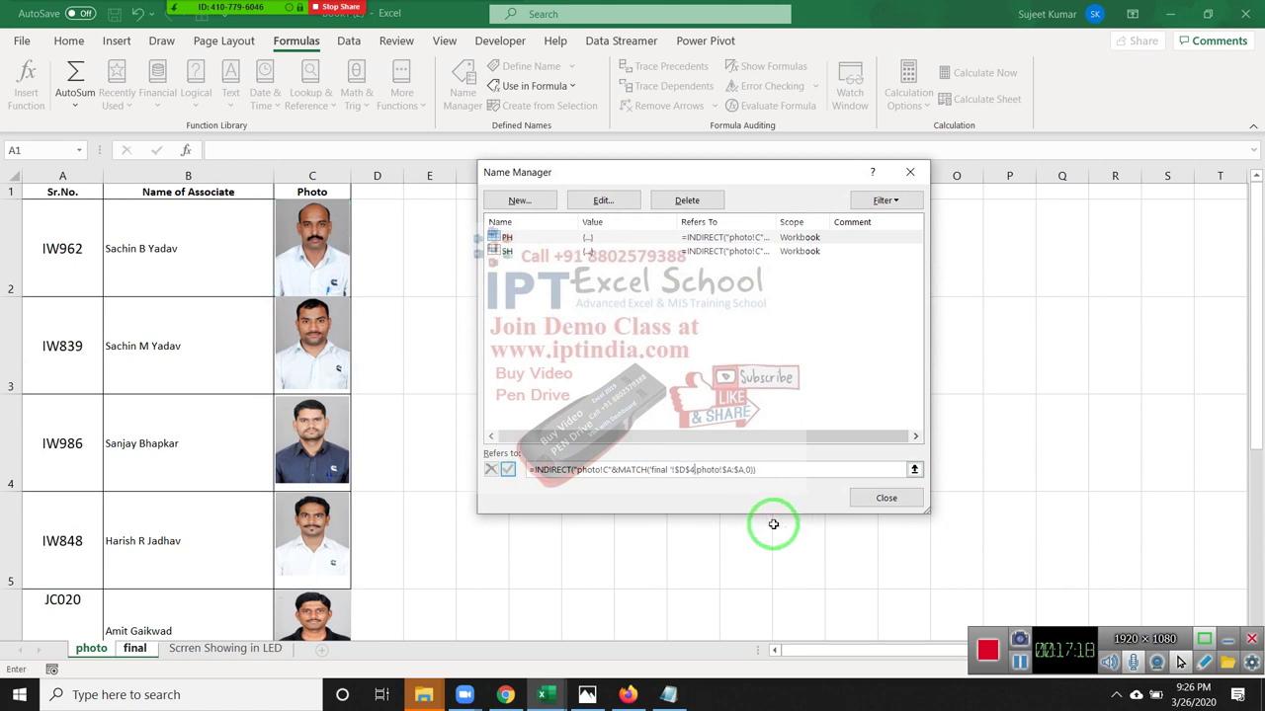
type("4")
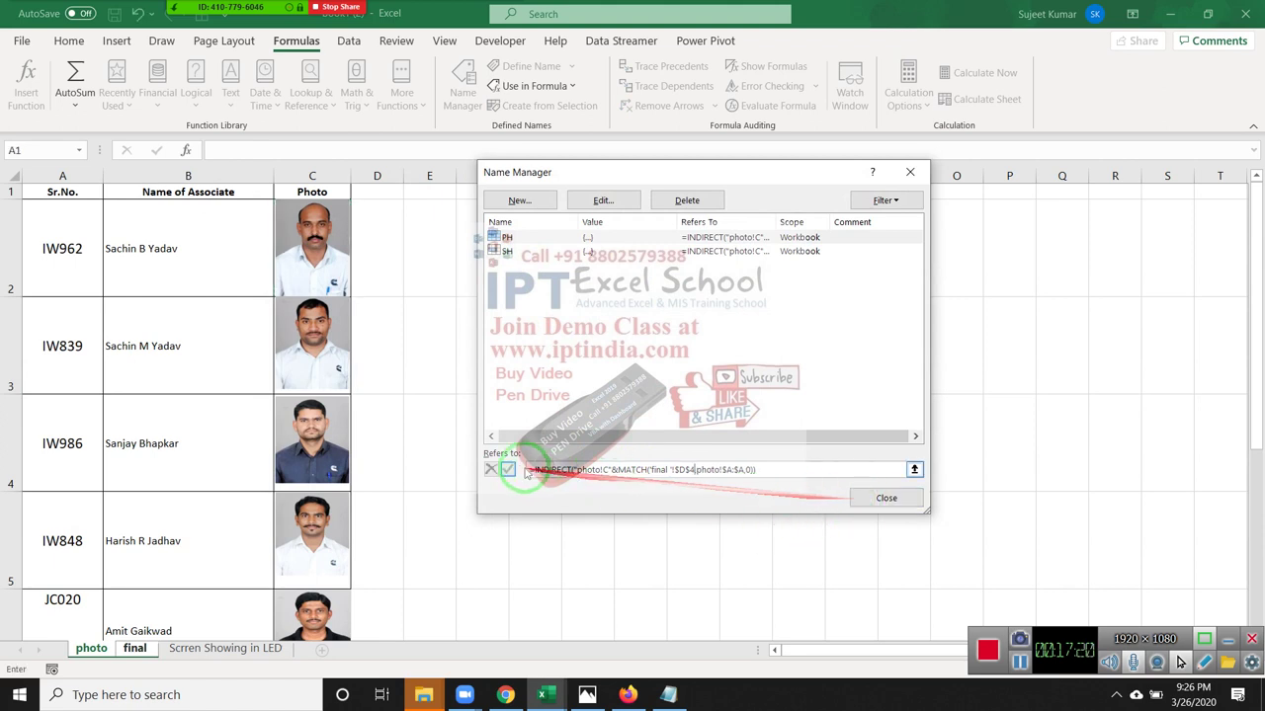
left_click(508, 470)
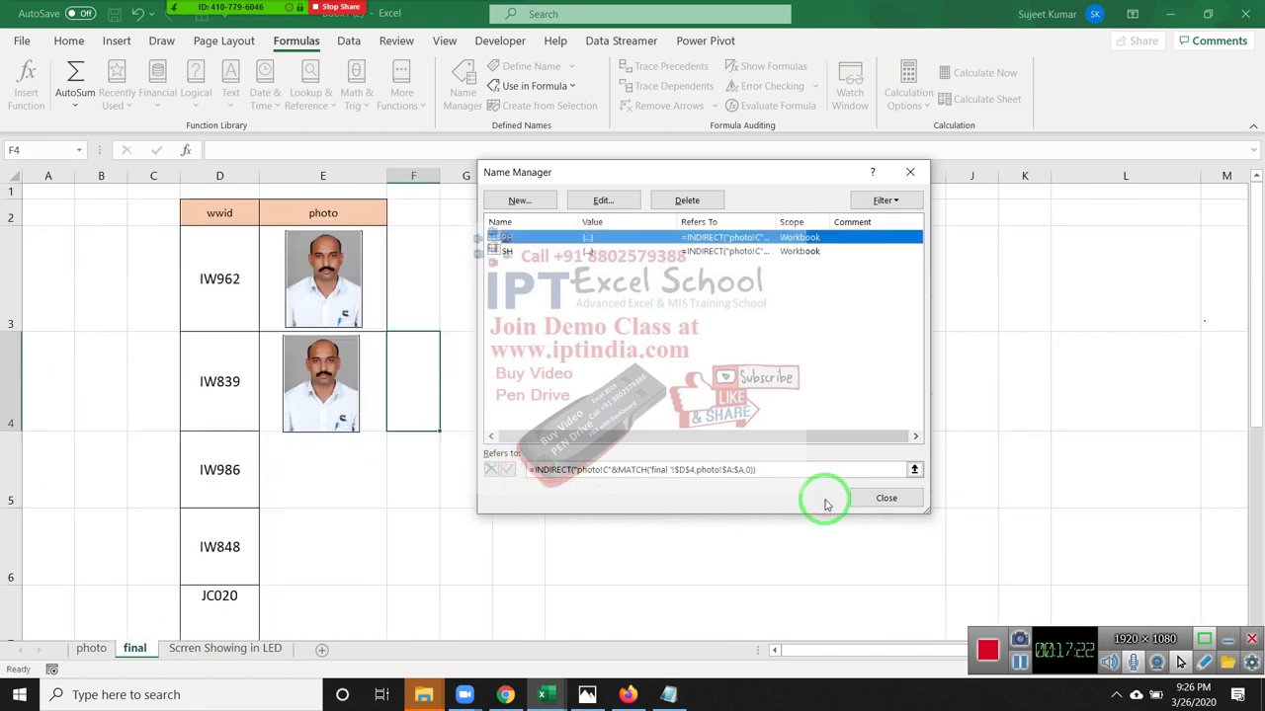
left_click(886, 498)
left_click(333, 392)
left_click(270, 150)
Link the E4 picture to =PH so it shows IW839's own photo
type("PH")
key("Return")
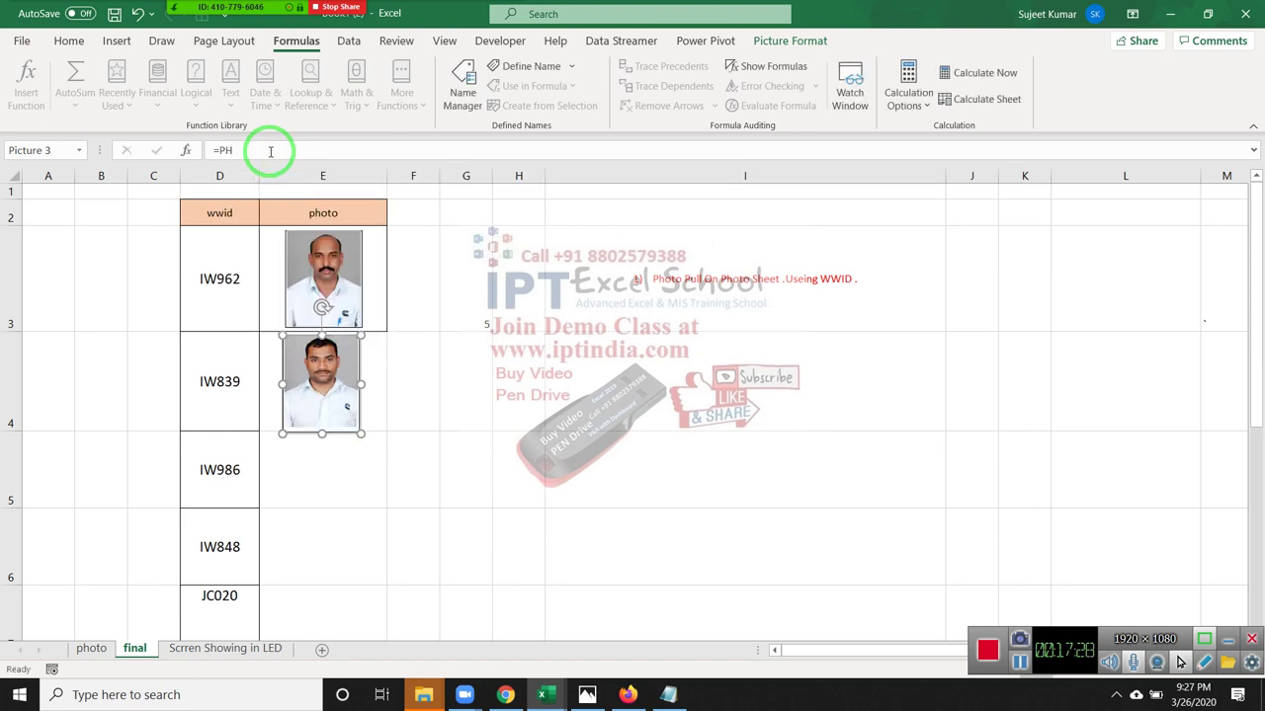
scroll(333, 368, "down", 1)
scroll(332, 371, "up", 1)
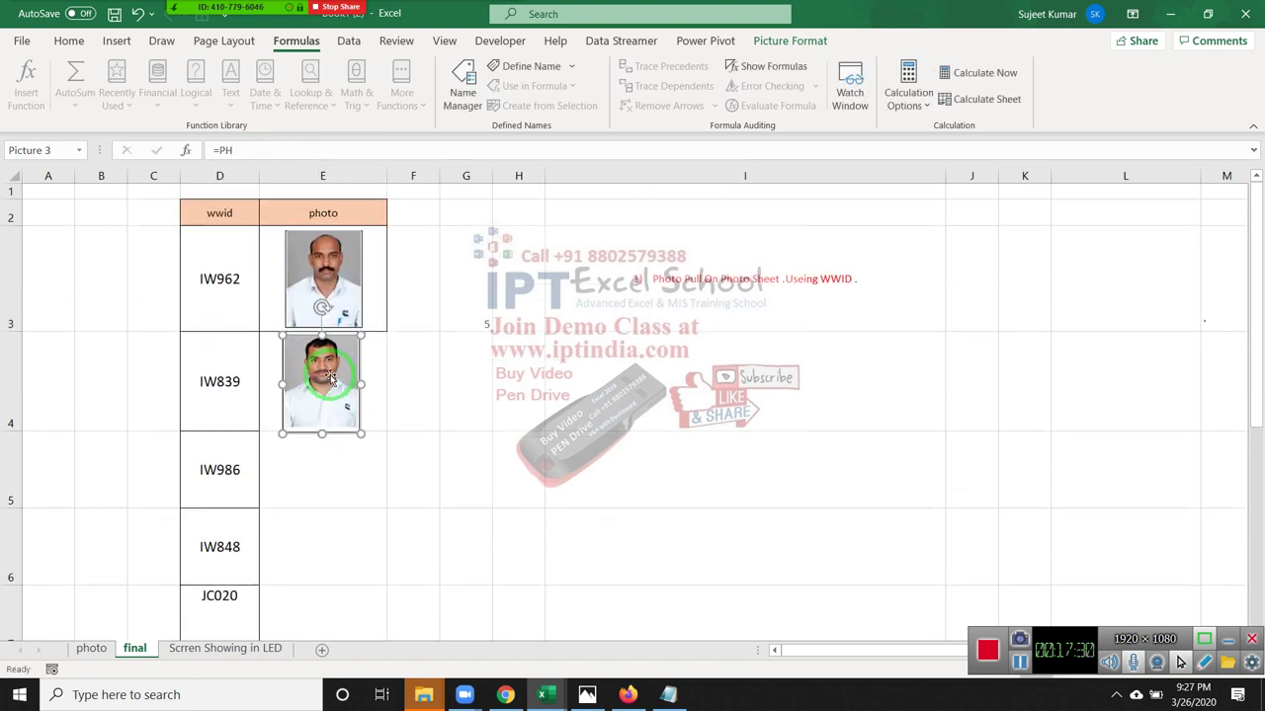
scroll(331, 375, "down", 3)
scroll(322, 384, "up", 3)
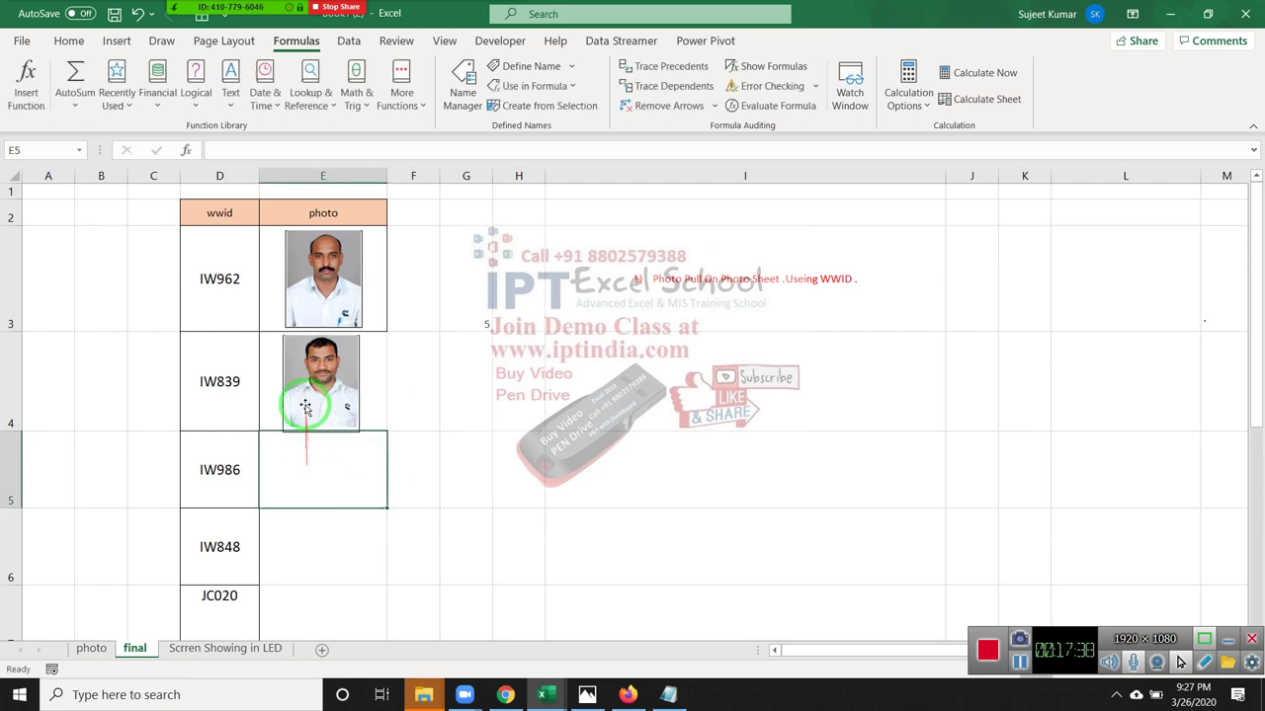
left_click(305, 458)
scroll(305, 457, "down", 2)
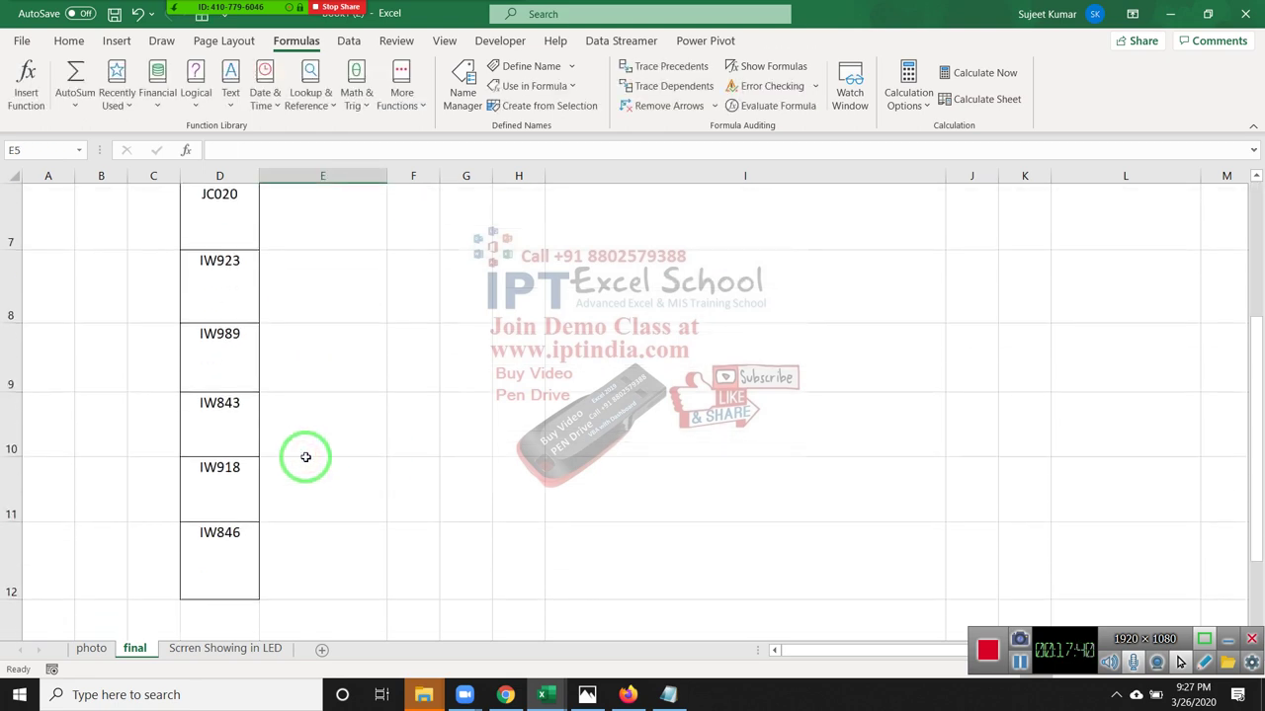
scroll(306, 450, "up", 2)
scroll(307, 442, "down", 2)
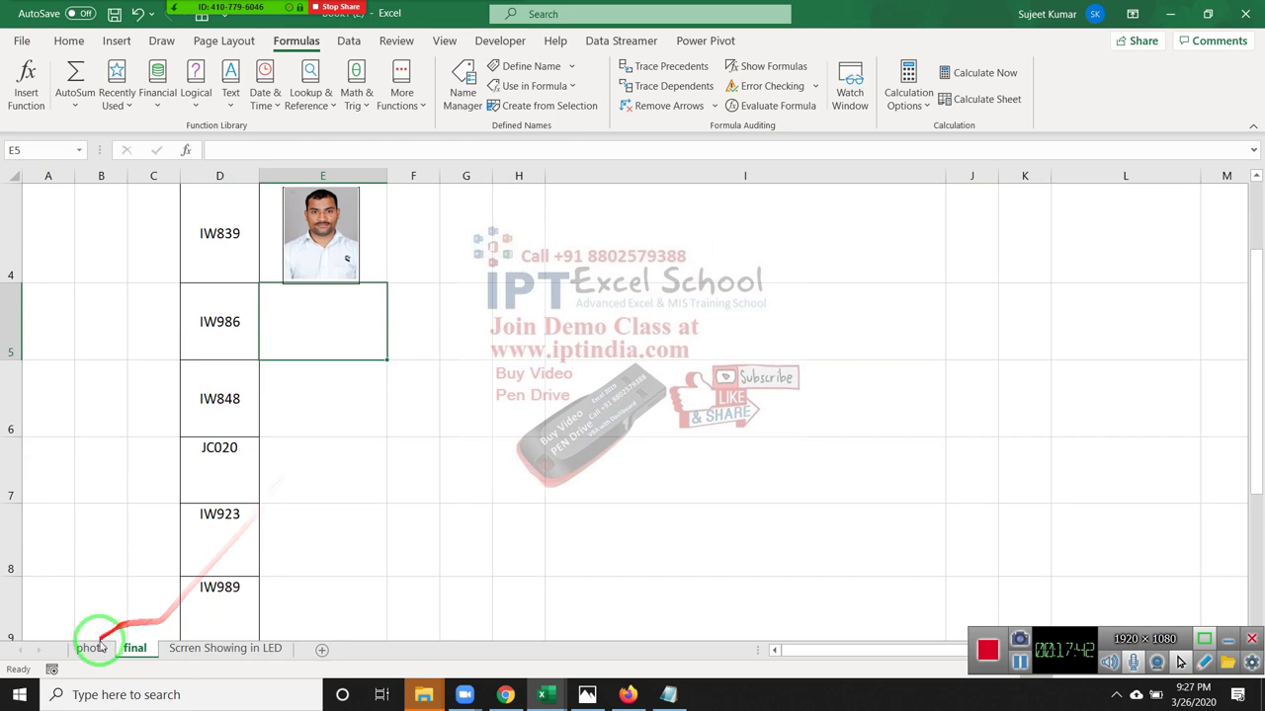
Compare with the photo sheet and recheck the E4 picture on the final sheet
left_click(91, 648)
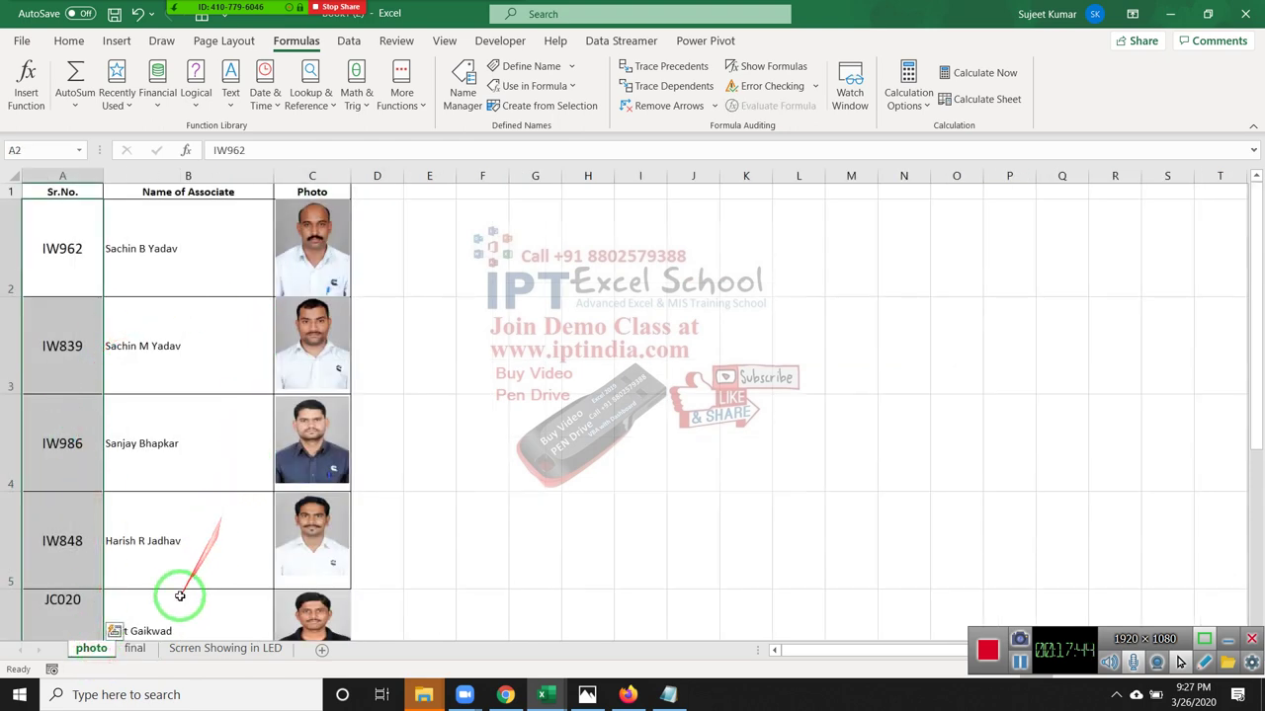
left_click(136, 647)
scroll(262, 409, "up", 1)
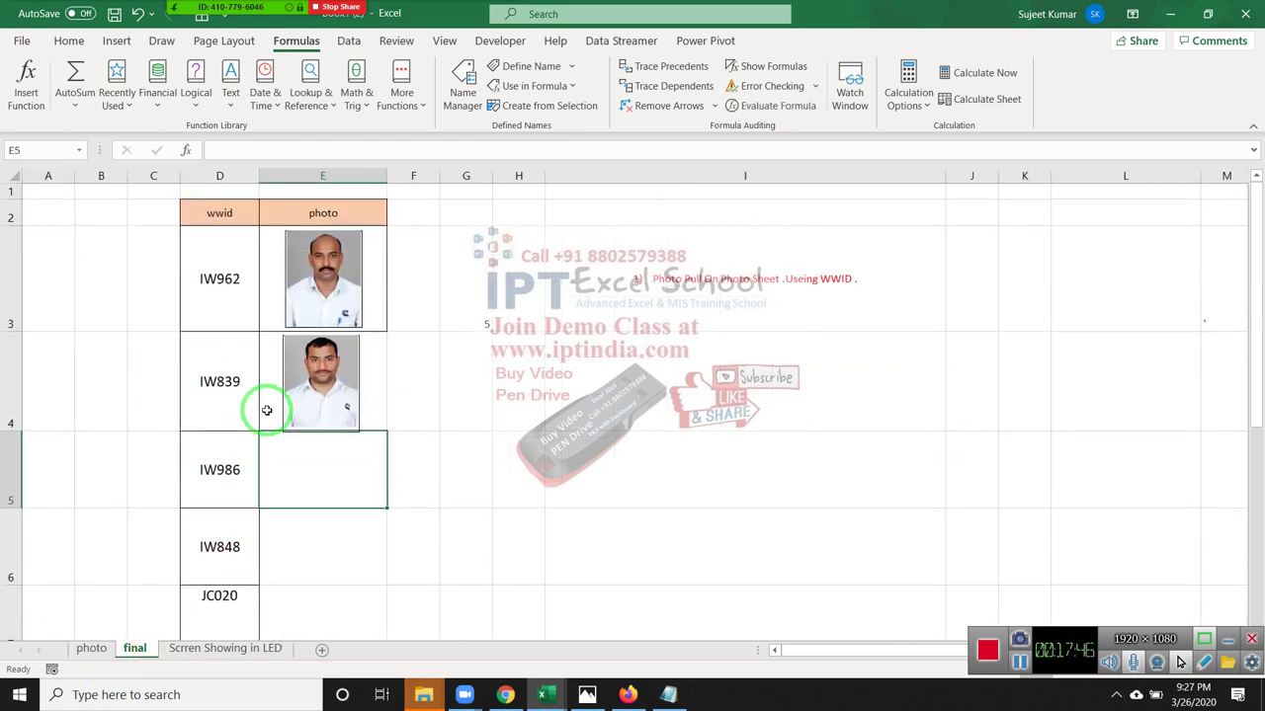
left_click(295, 401)
scroll(359, 426, "down", 1)
scroll(347, 440, "down", 1)
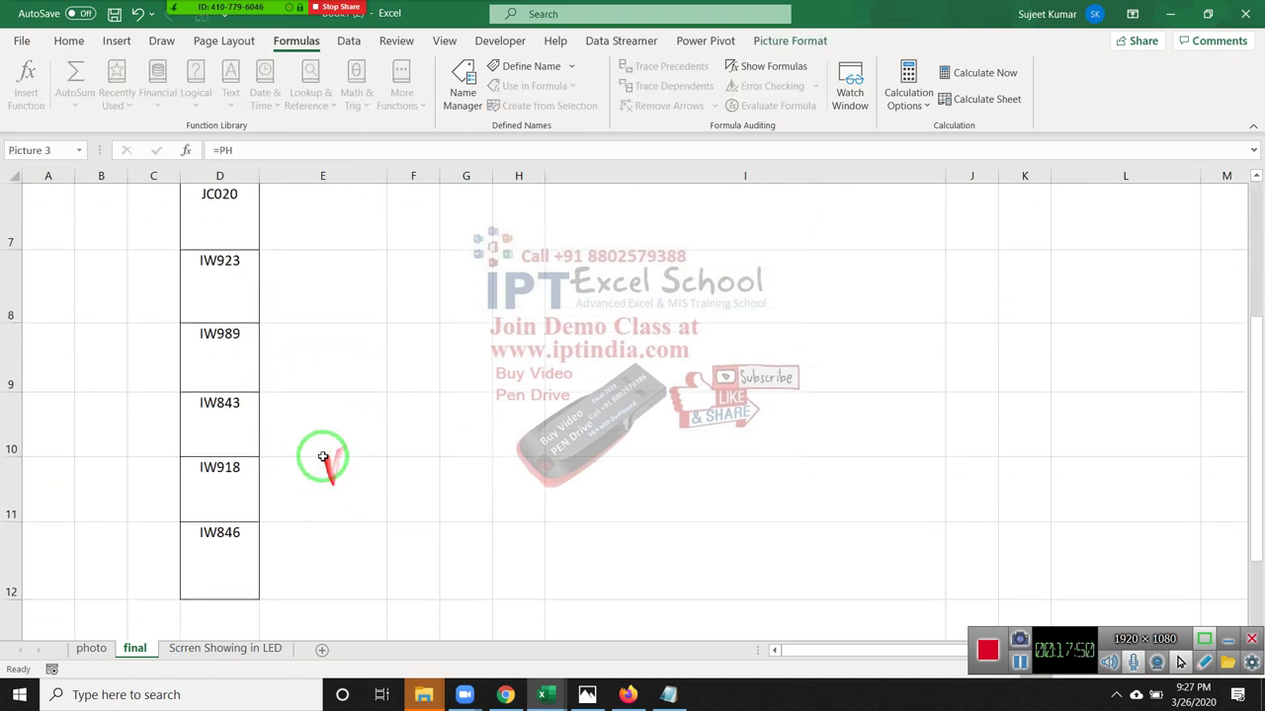
scroll(464, 397, "up", 2)
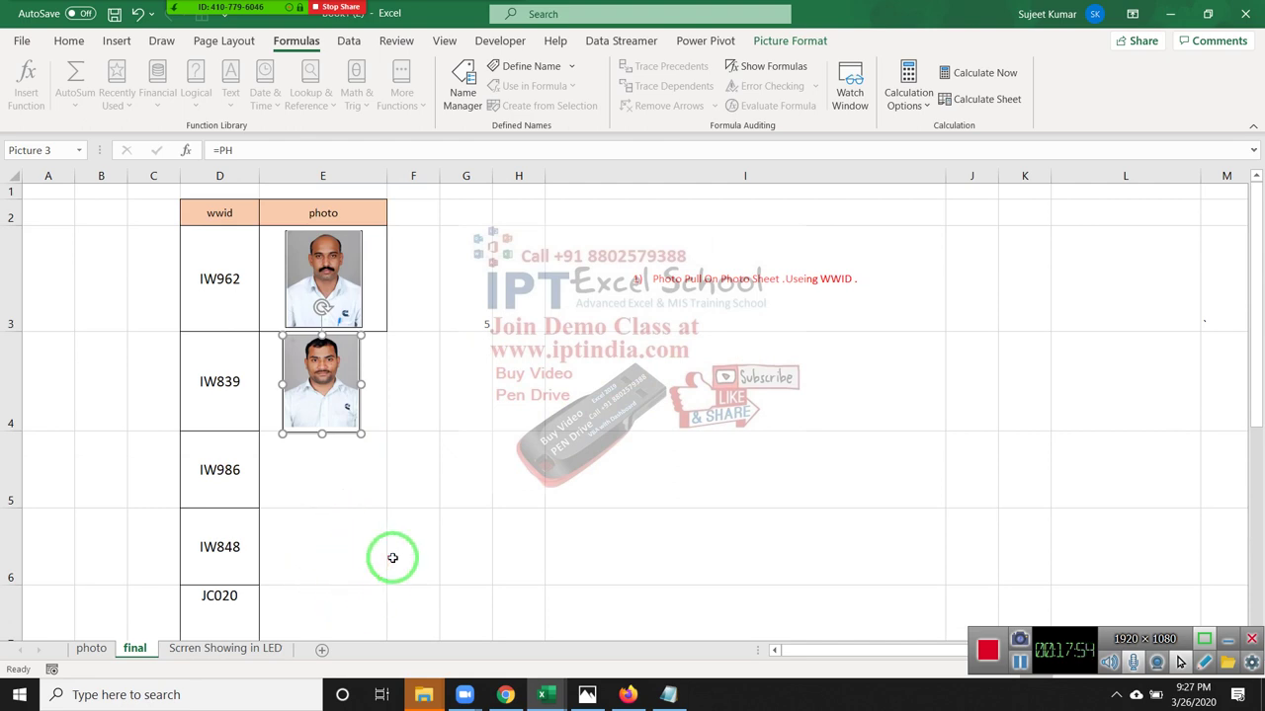
scroll(391, 559, "down", 1)
scroll(386, 533, "up", 1)
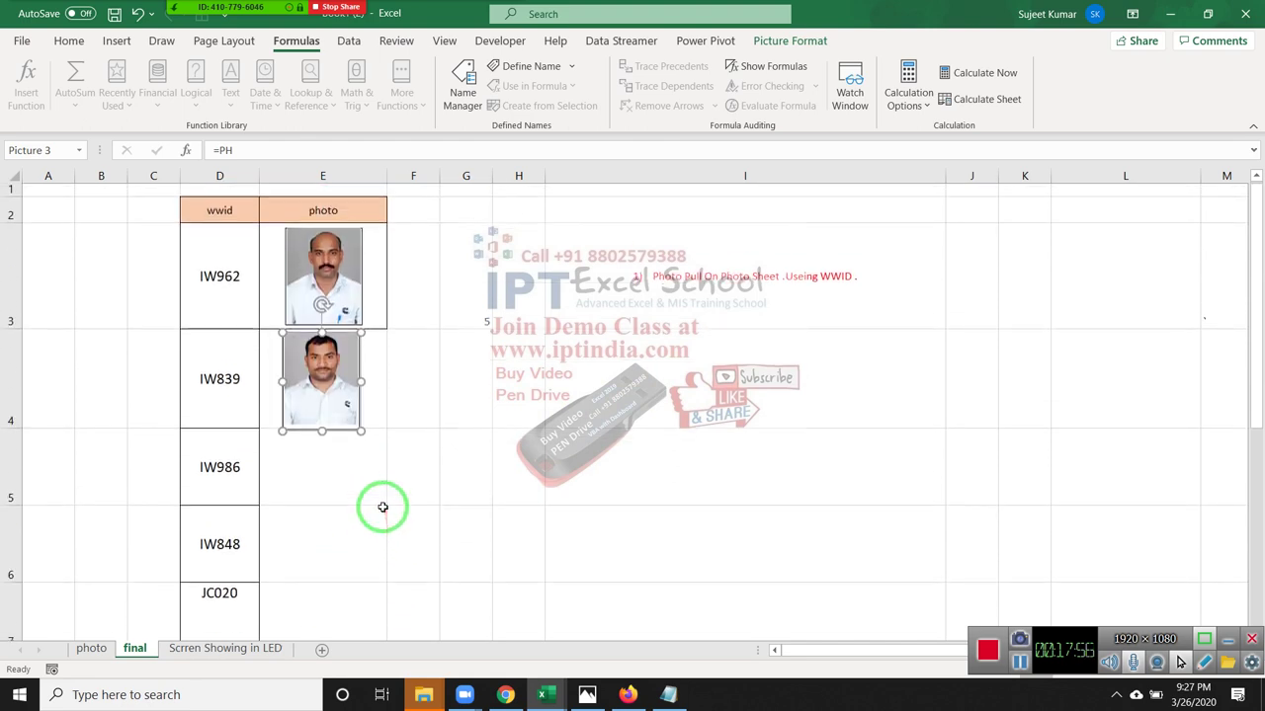
left_click(358, 478)
left_click(338, 419)
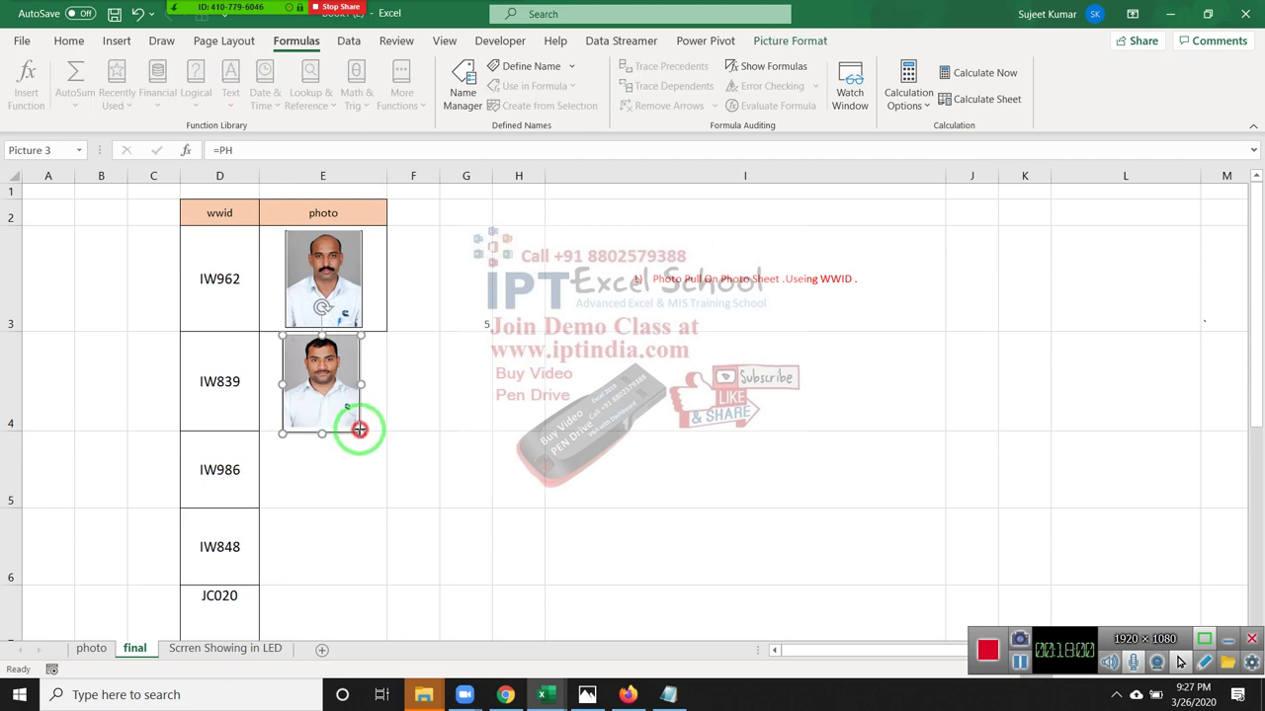
left_click(348, 458)
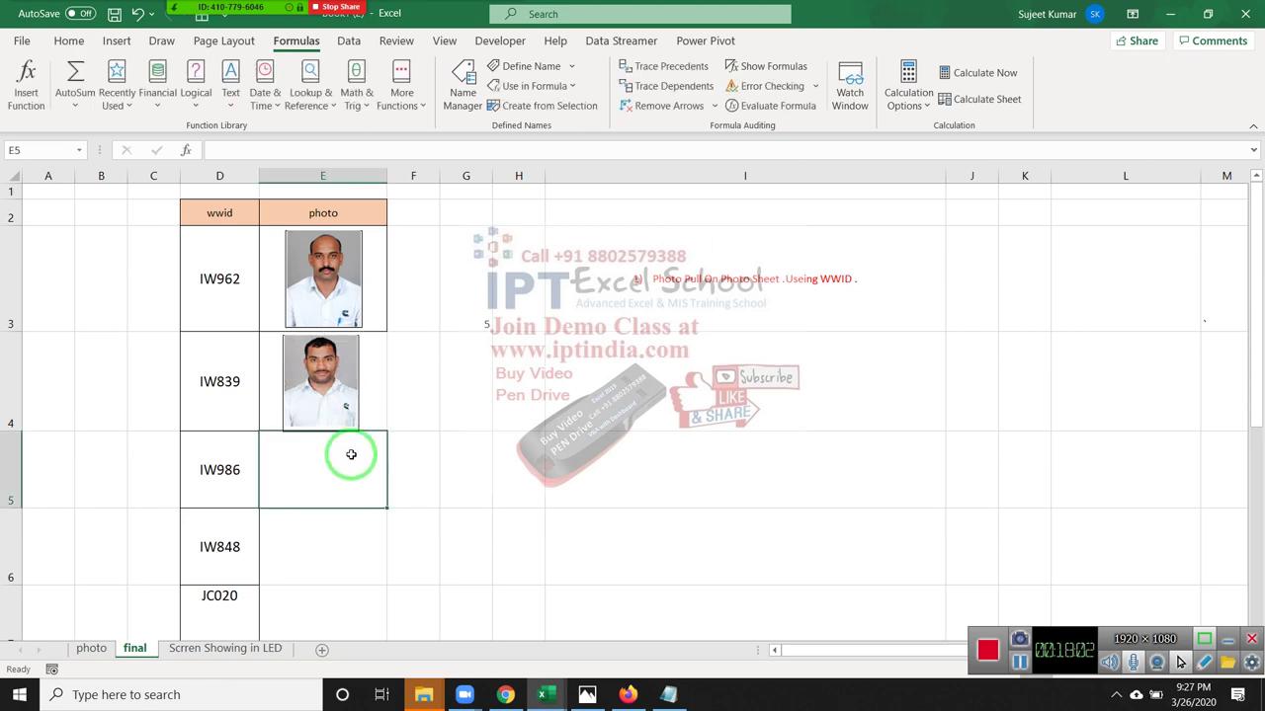
Save the workbook as a macro-free workbook
left_click(114, 16)
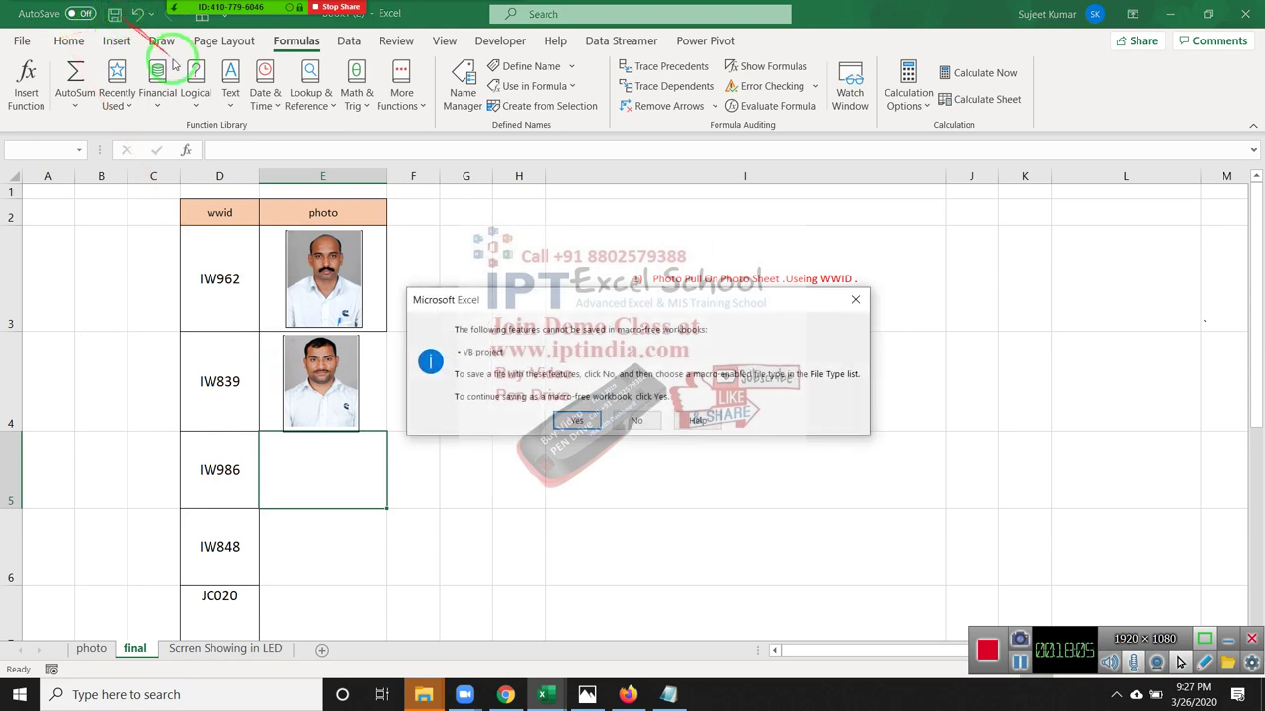
left_click(575, 423)
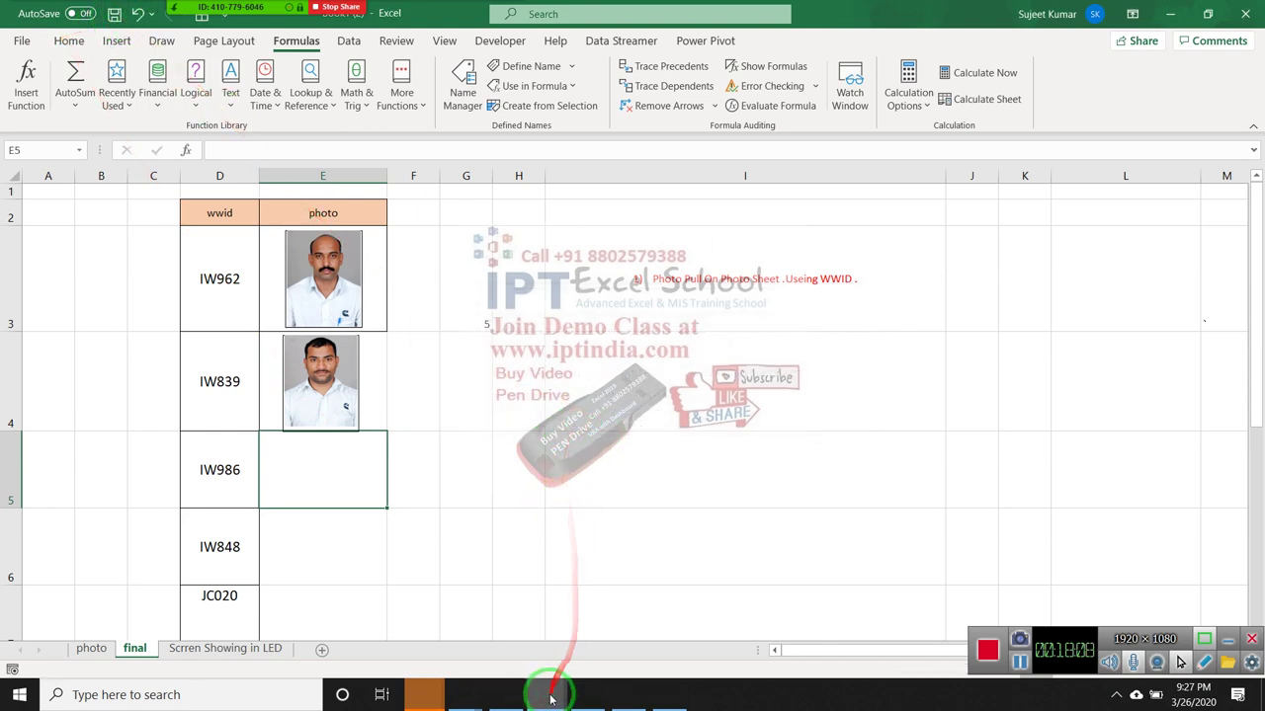
left_click(506, 695)
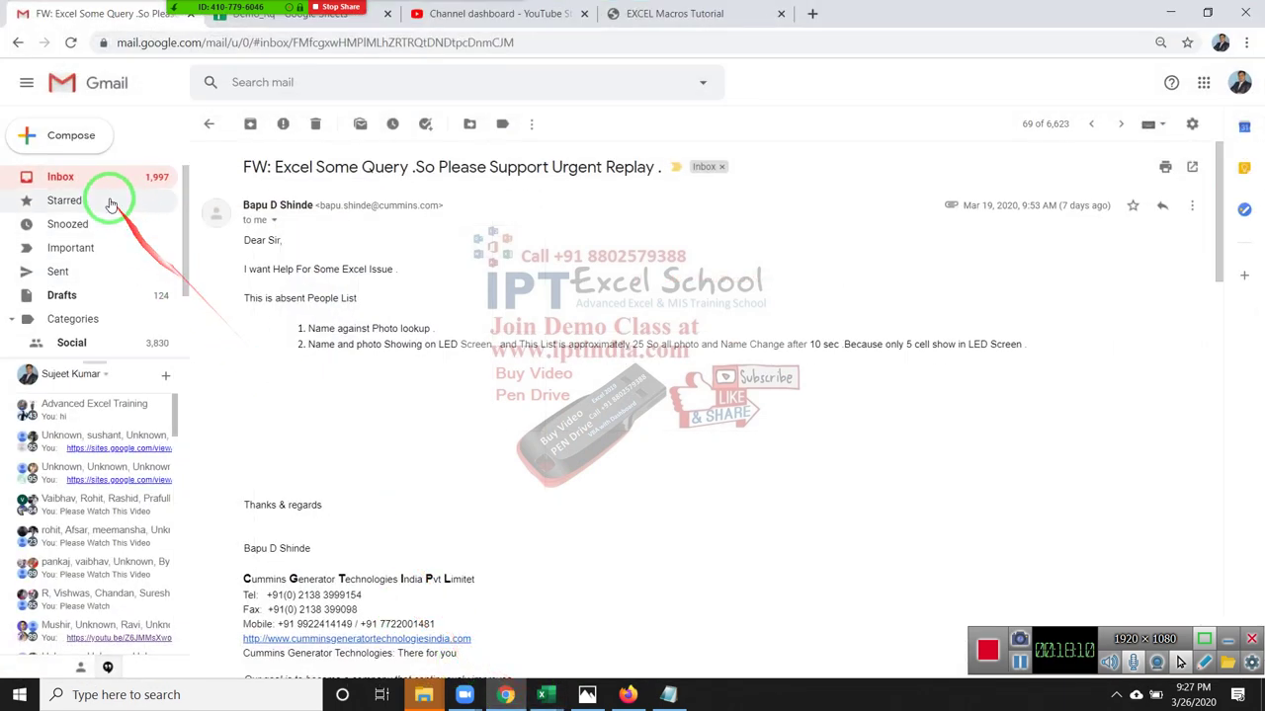
Start a new Gmail message and add four recipients from the To autocomplete suggestions
left_click(77, 145)
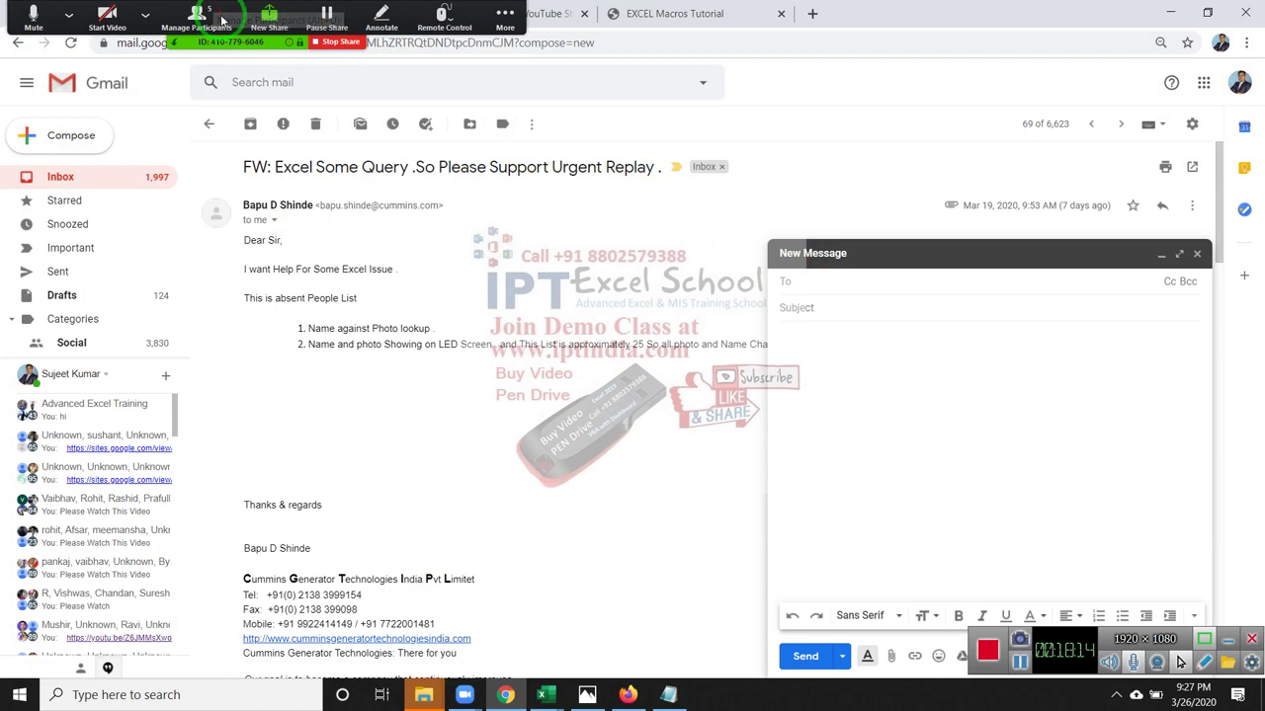
left_click(221, 28)
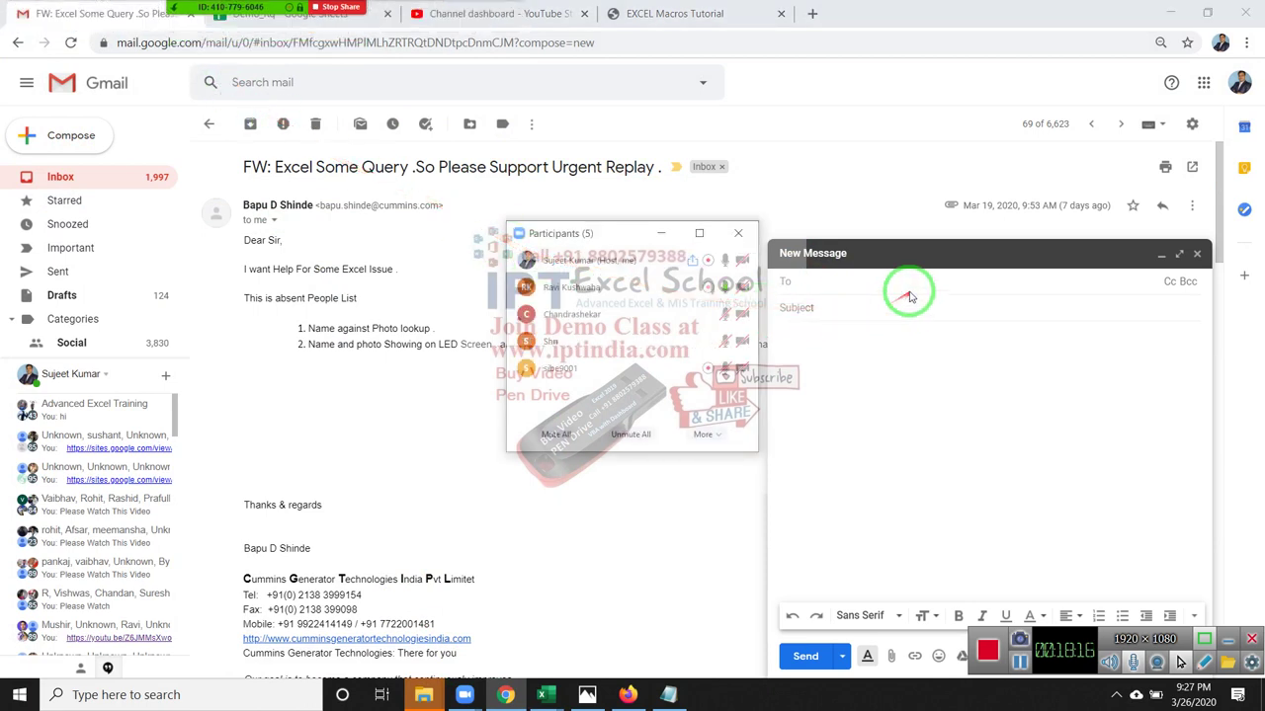
left_click(844, 281)
type("r")
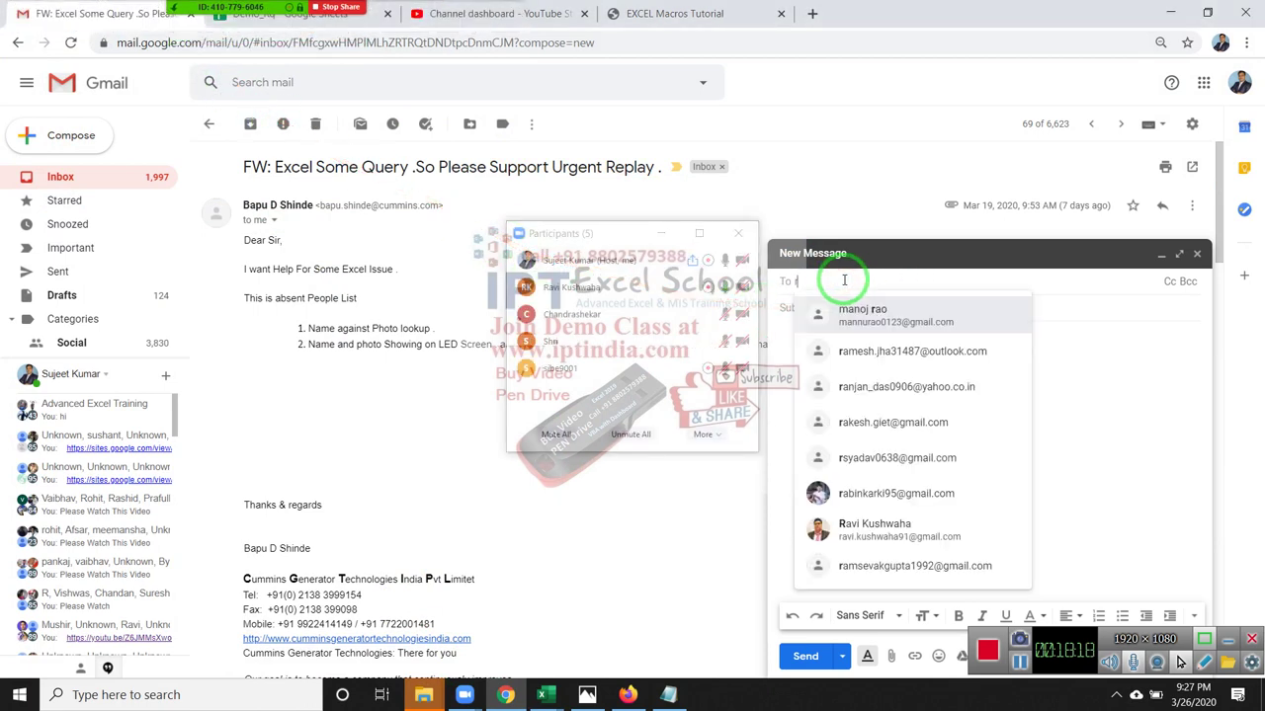
type("av")
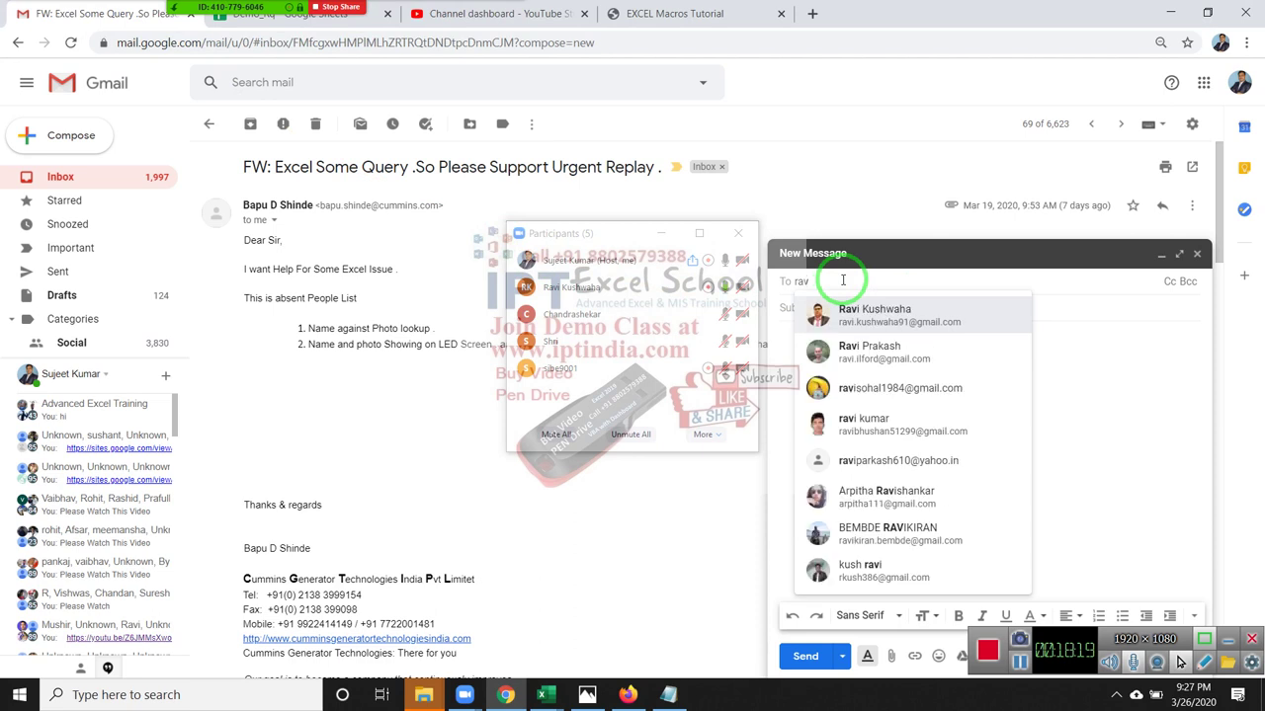
left_click(864, 323)
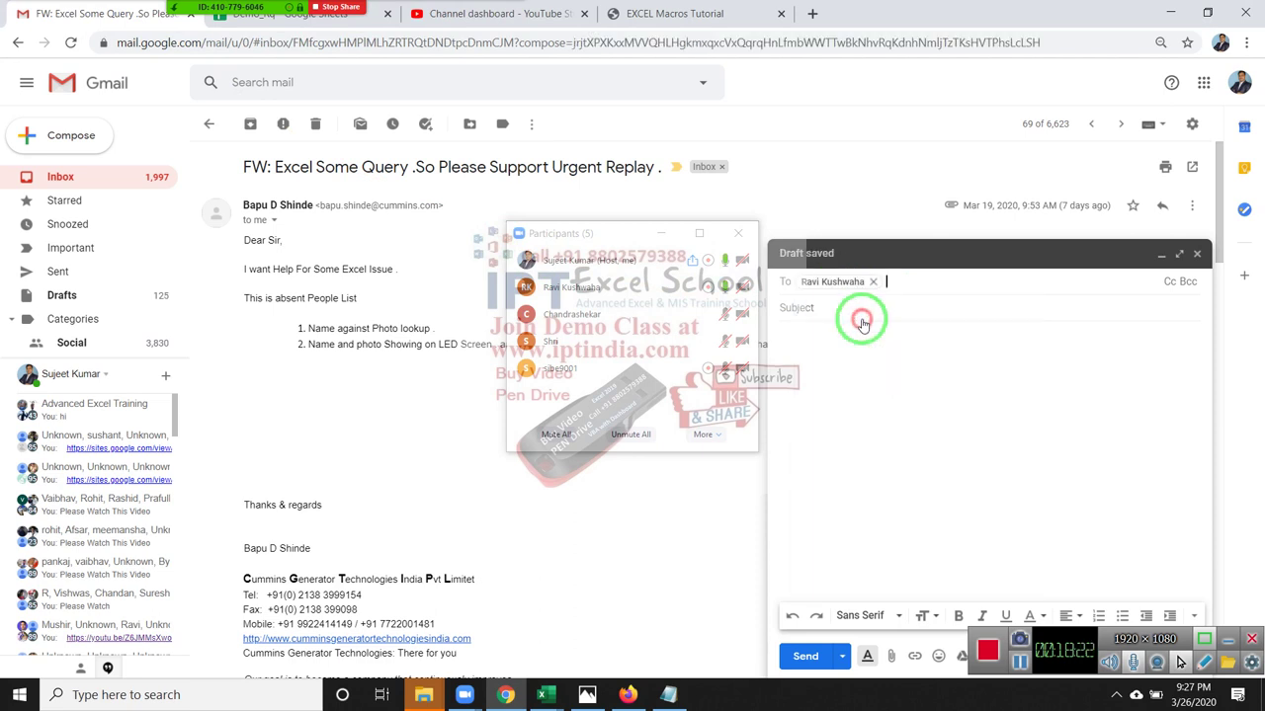
type("ch")
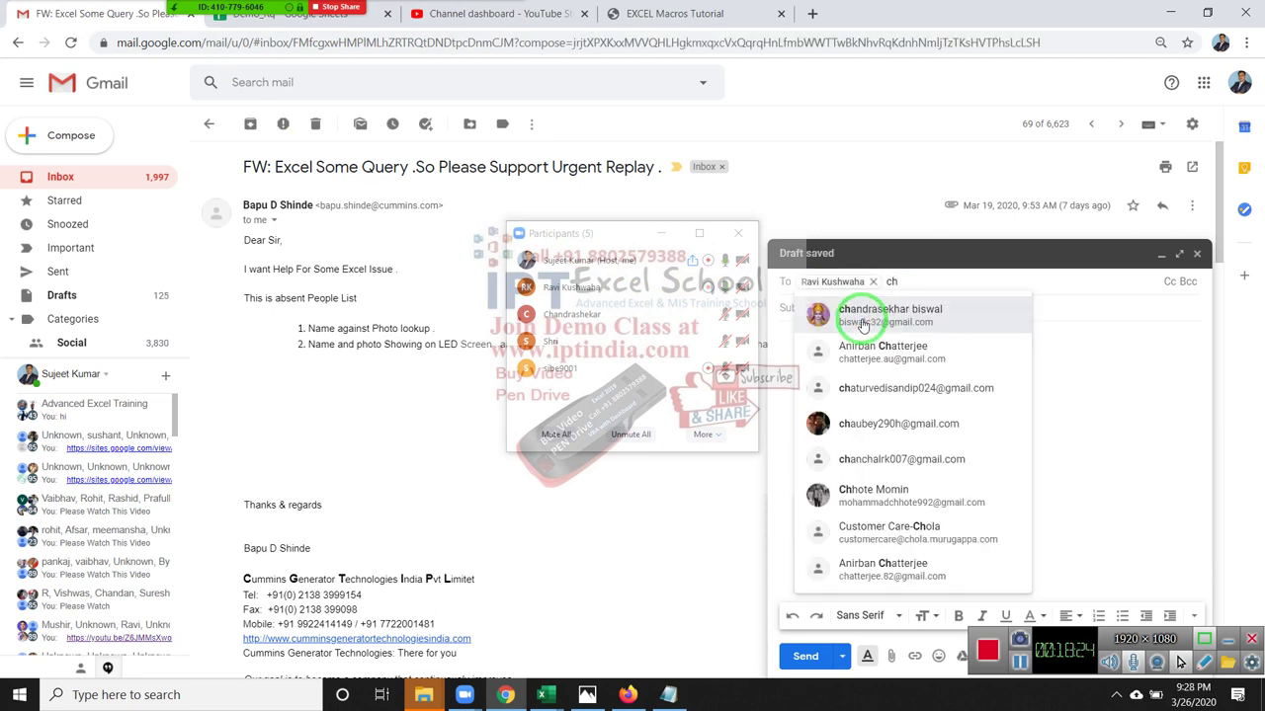
left_click(864, 323)
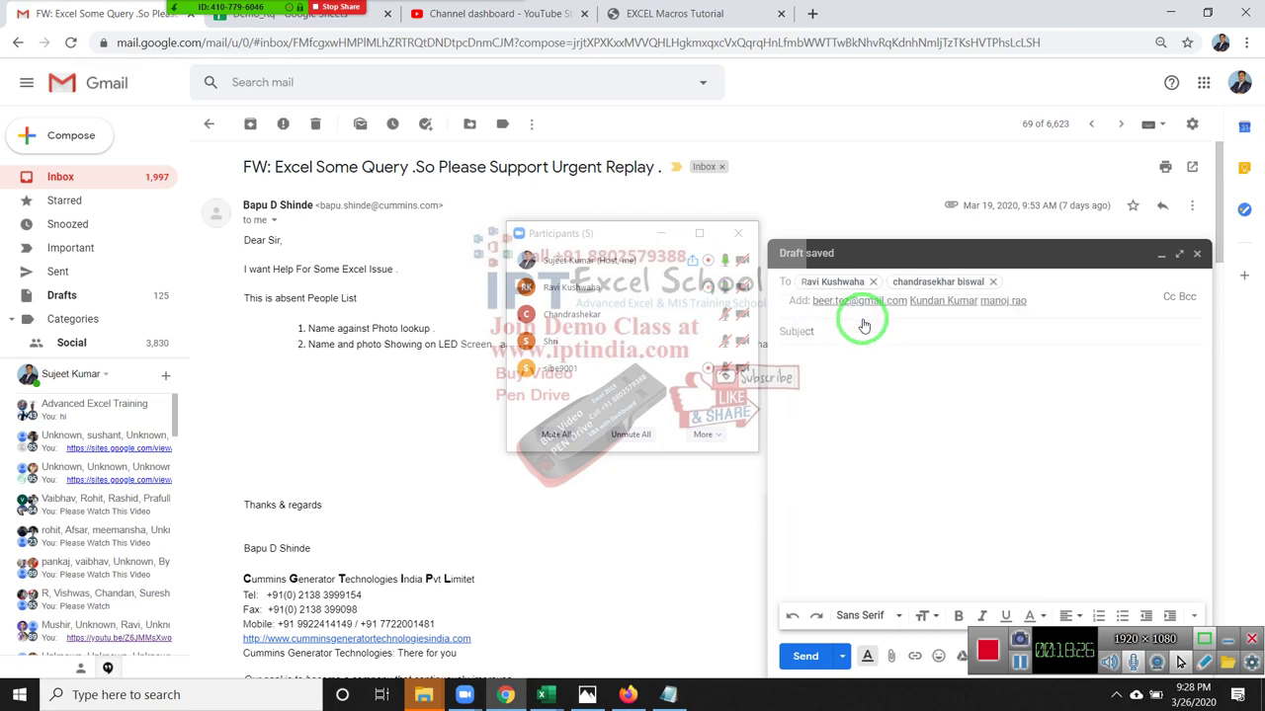
type("sr")
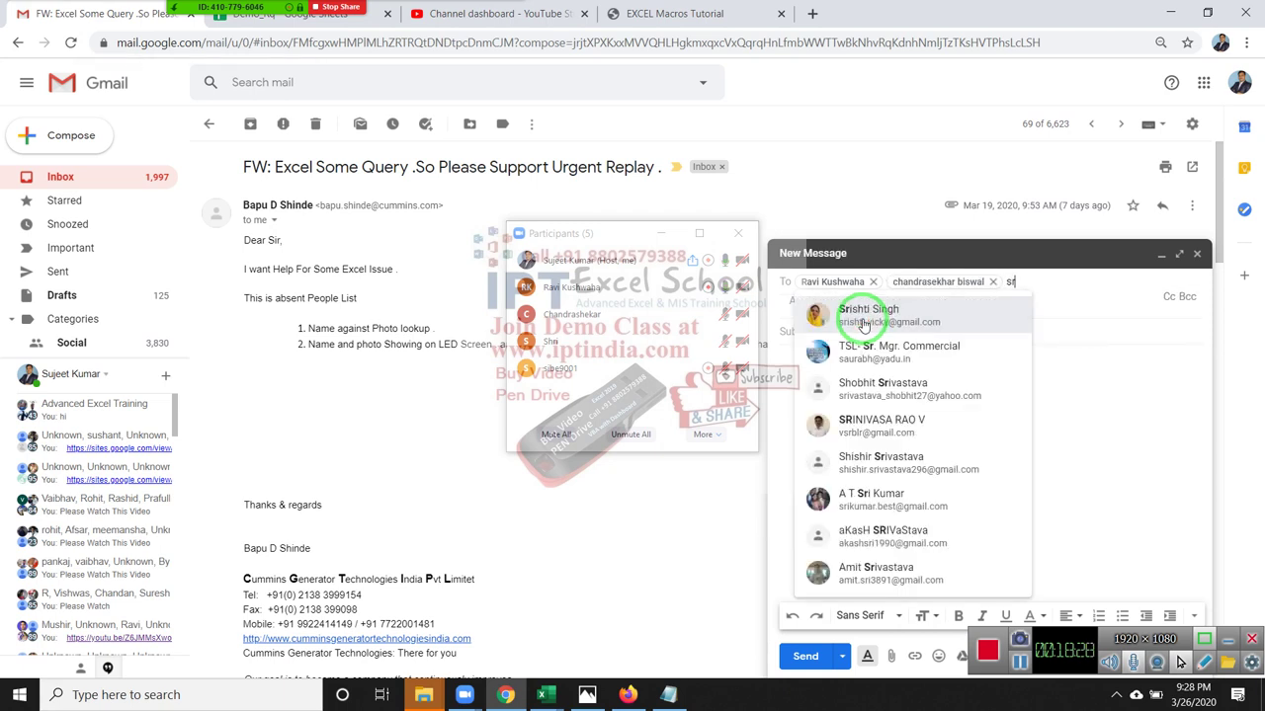
type("i")
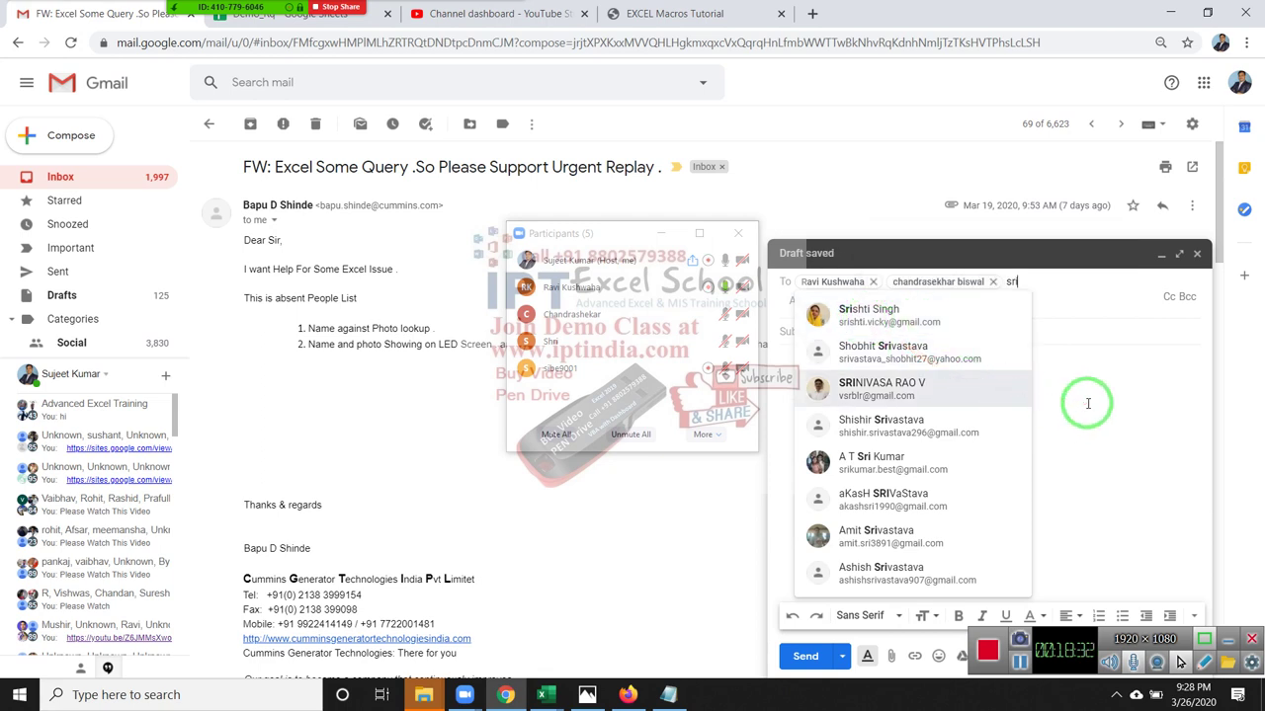
type("sh")
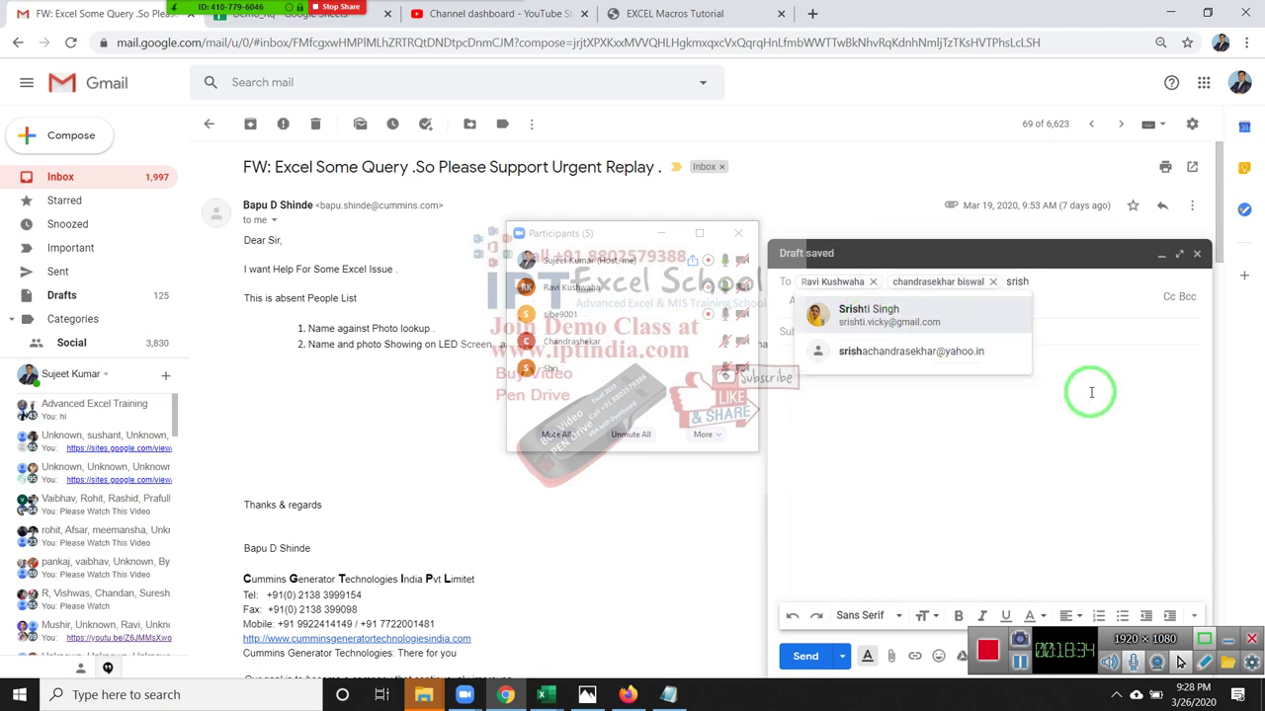
left_click(933, 351)
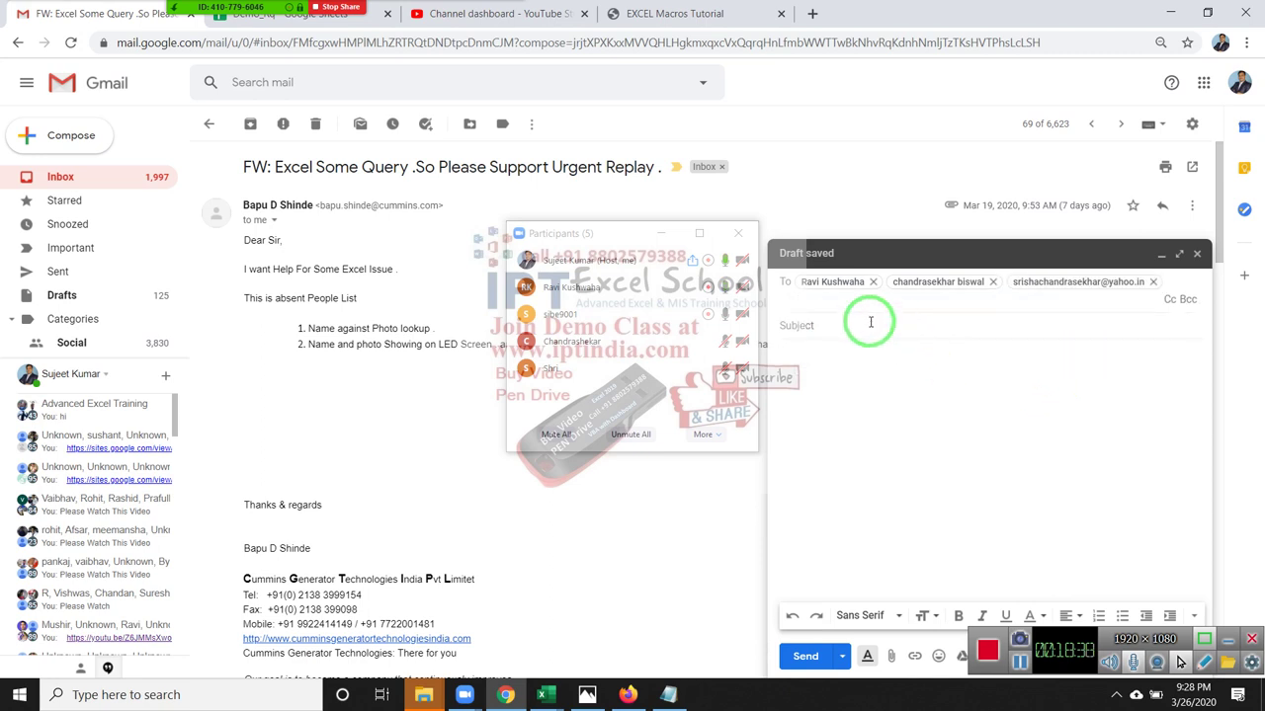
type("beer")
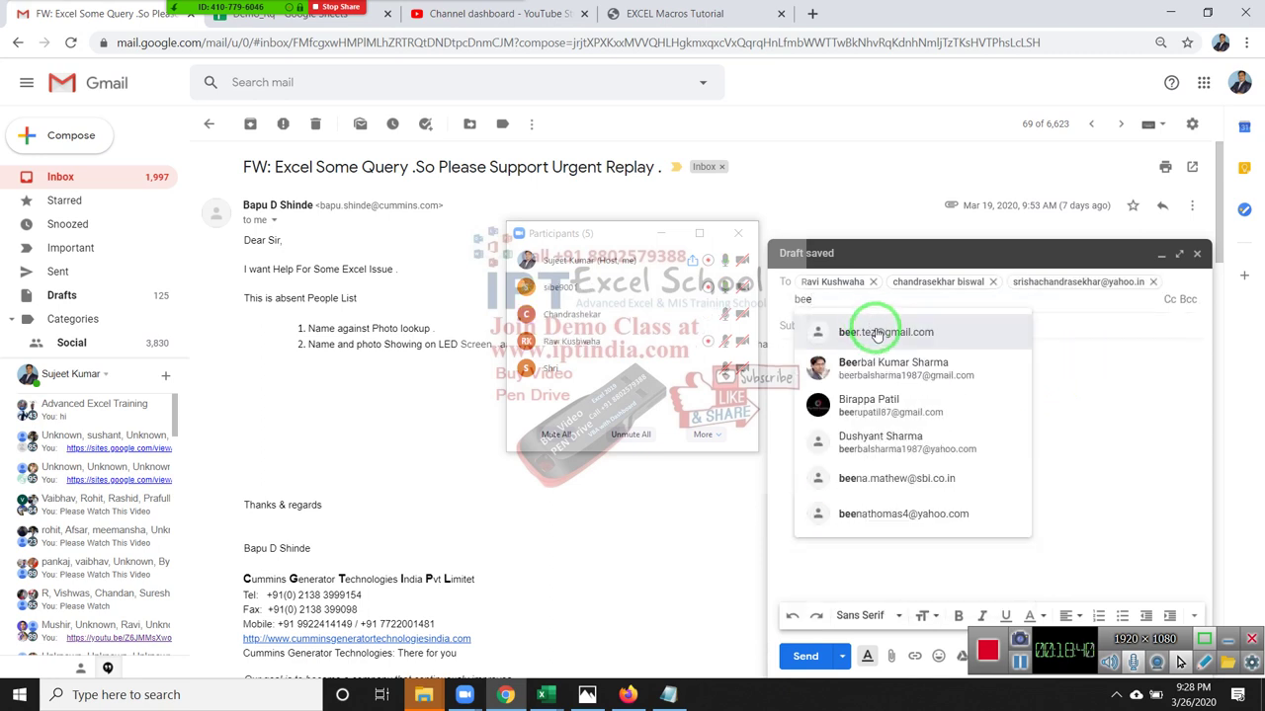
left_click(876, 336)
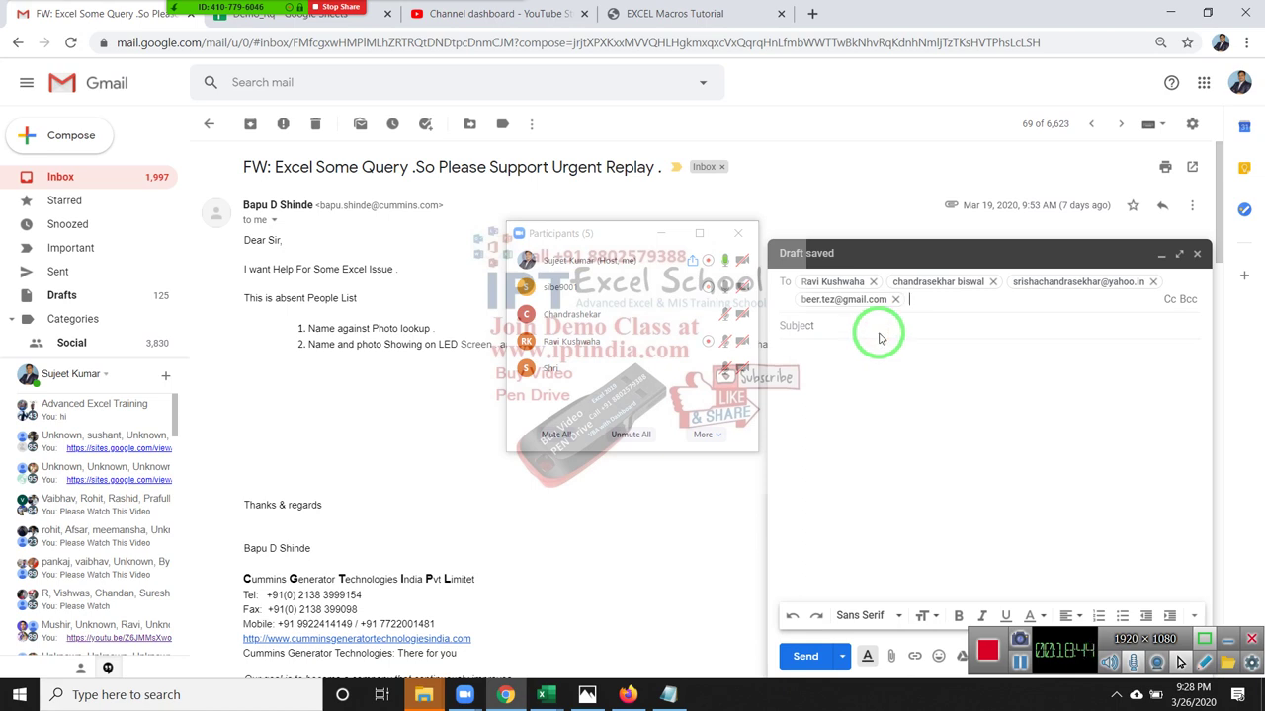
Give the message the subject 'file' and move into the body
left_click(897, 387)
left_click(836, 315)
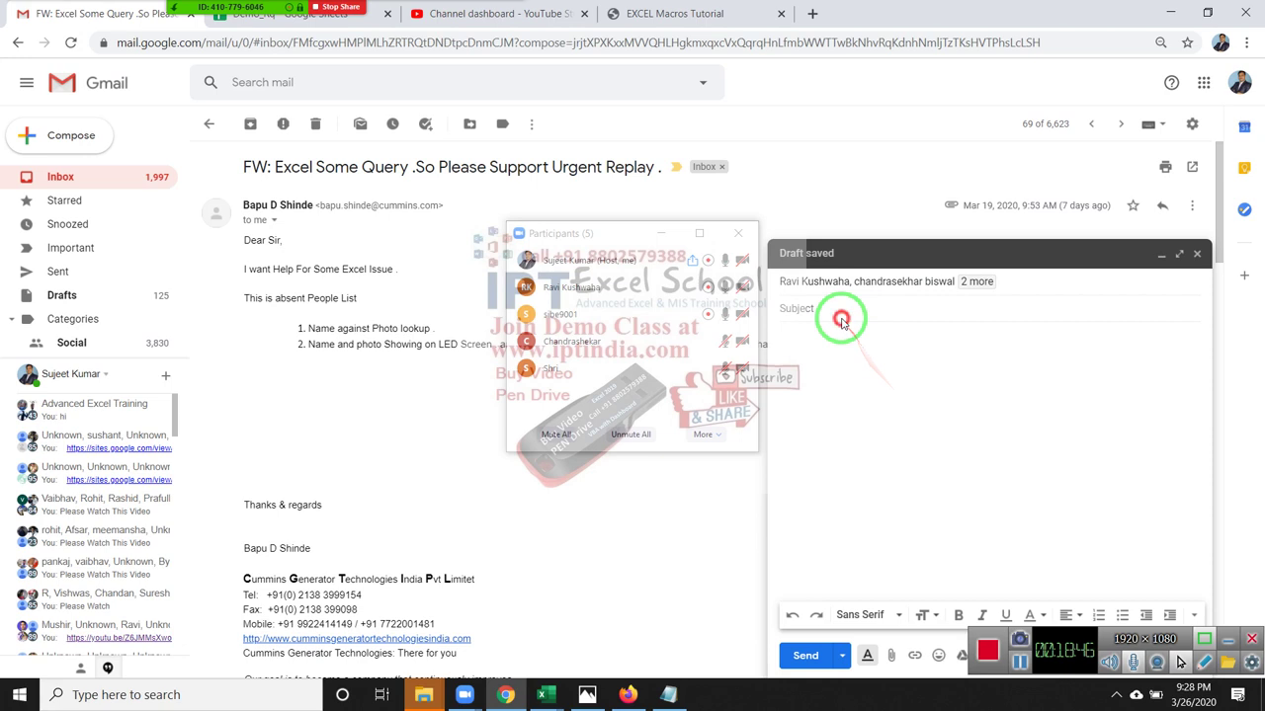
type("file")
left_click(882, 395)
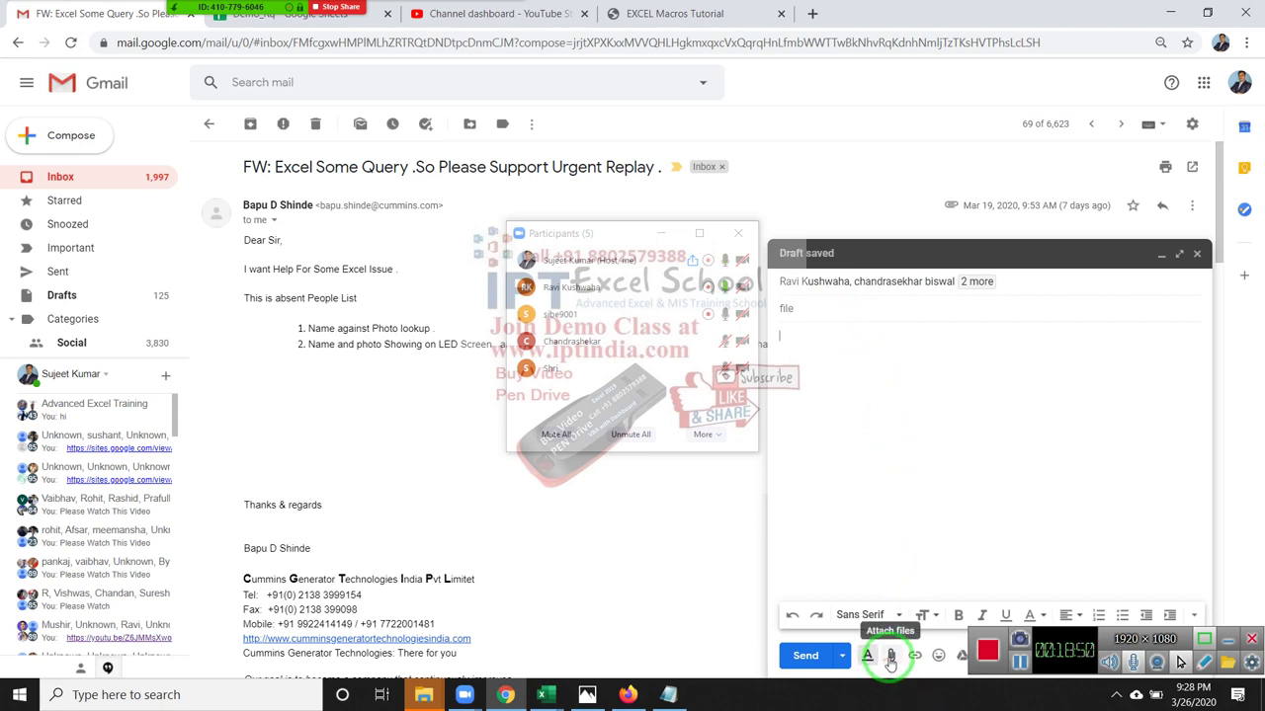
left_click(891, 659)
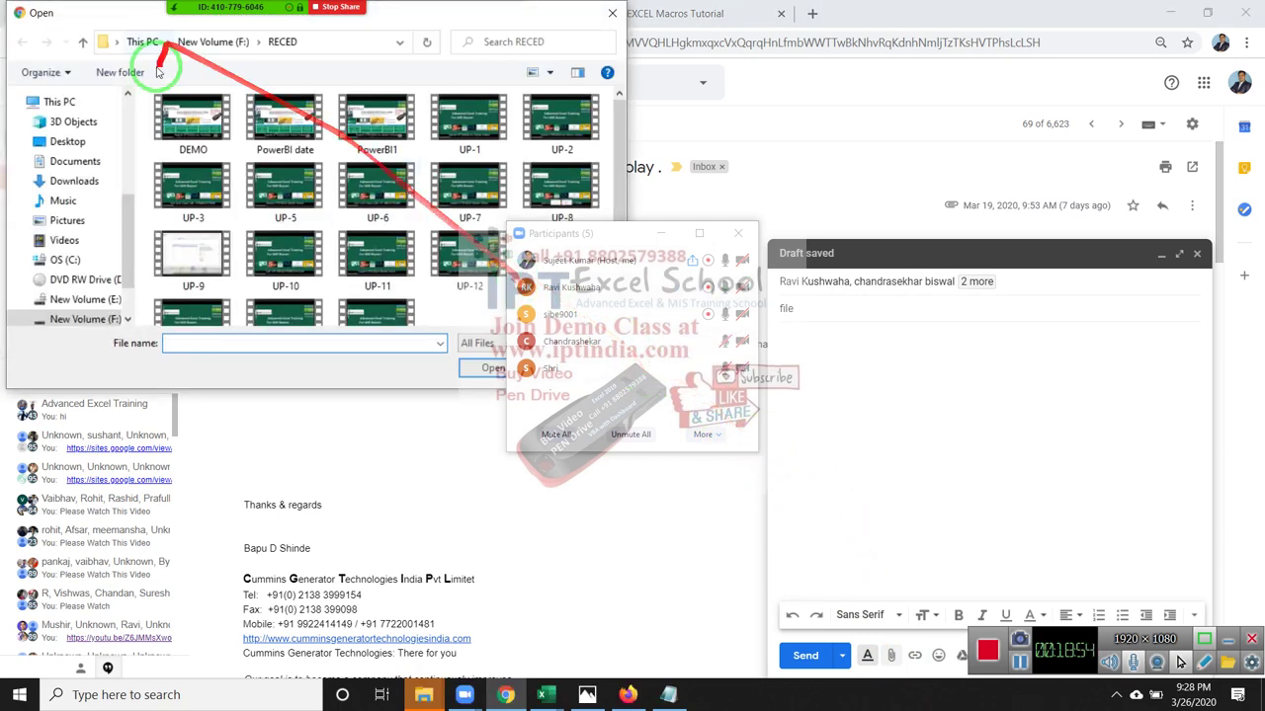
Attach Book1 (2) from the Downloads folder and send the 'file' message to the four recipients
left_click(84, 161)
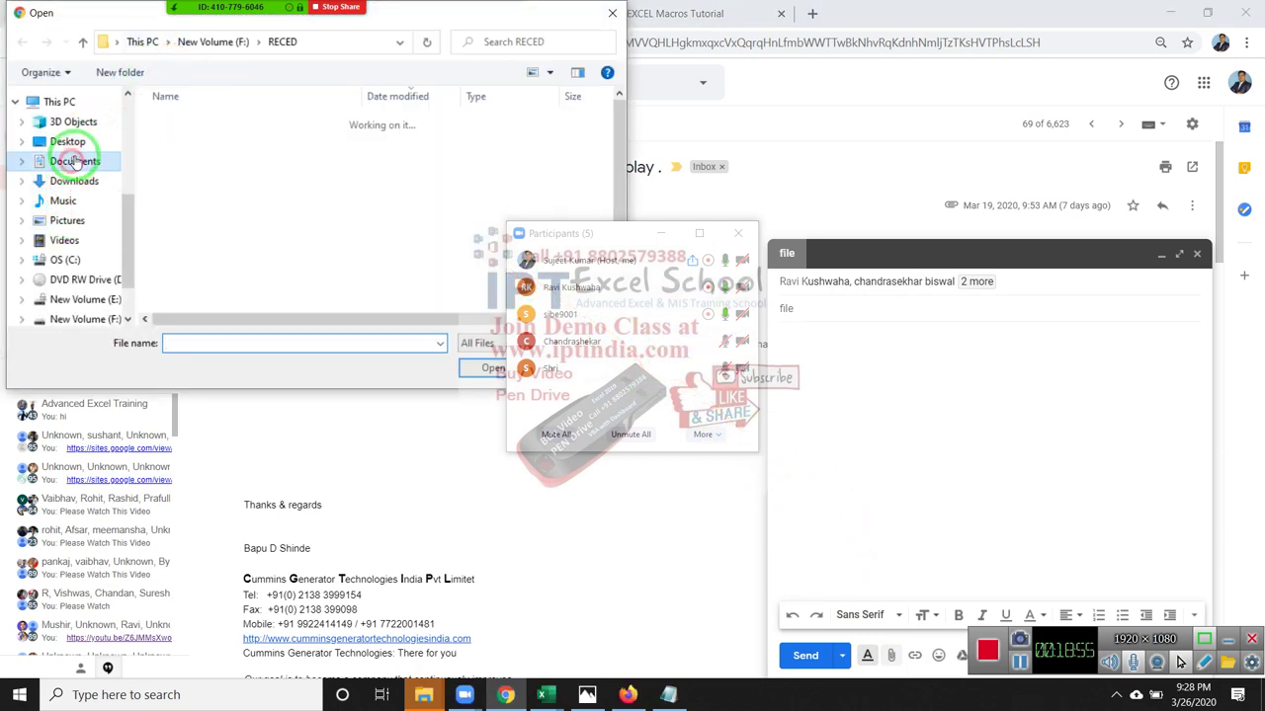
left_click_drag(129, 210, 128, 168)
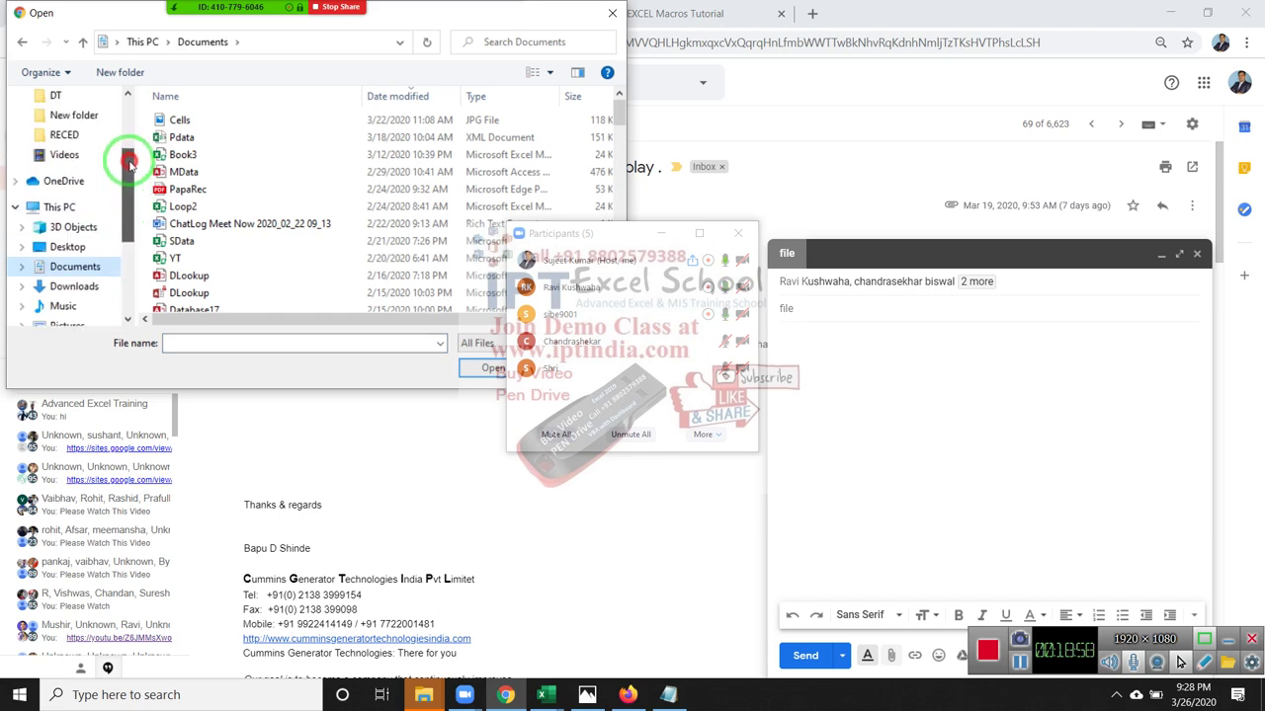
left_click_drag(129, 166, 126, 144)
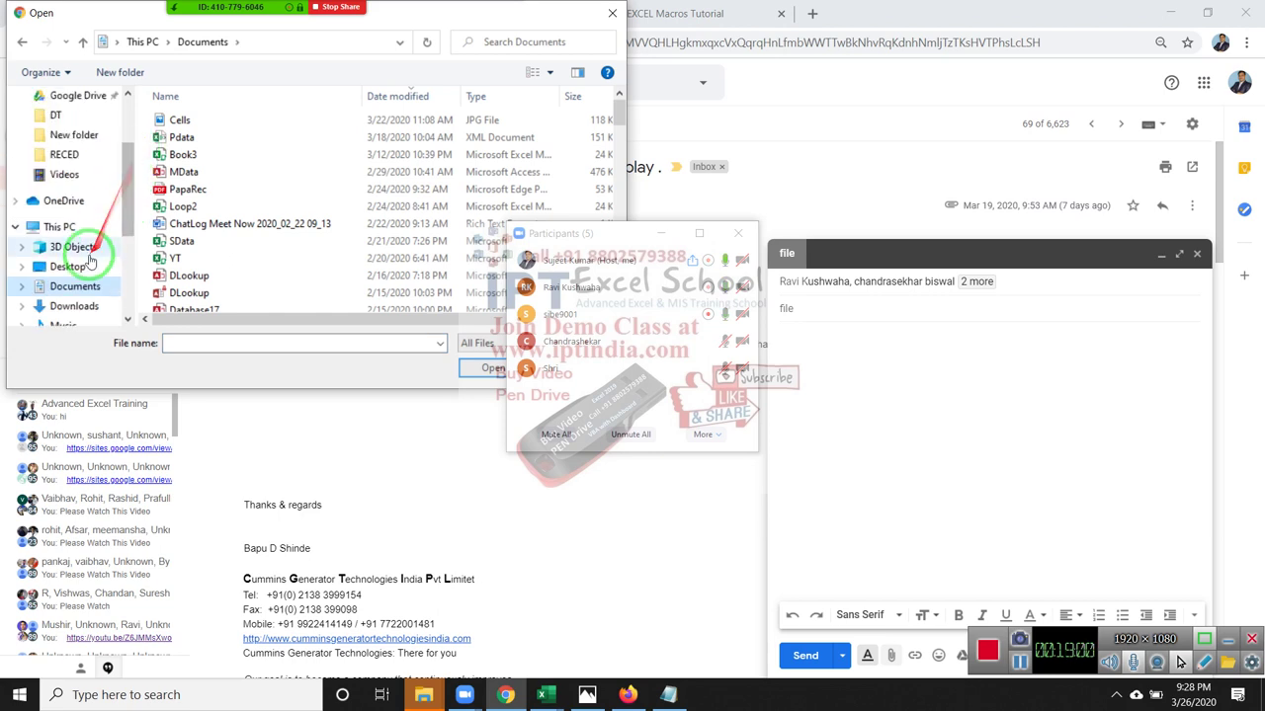
left_click(87, 307)
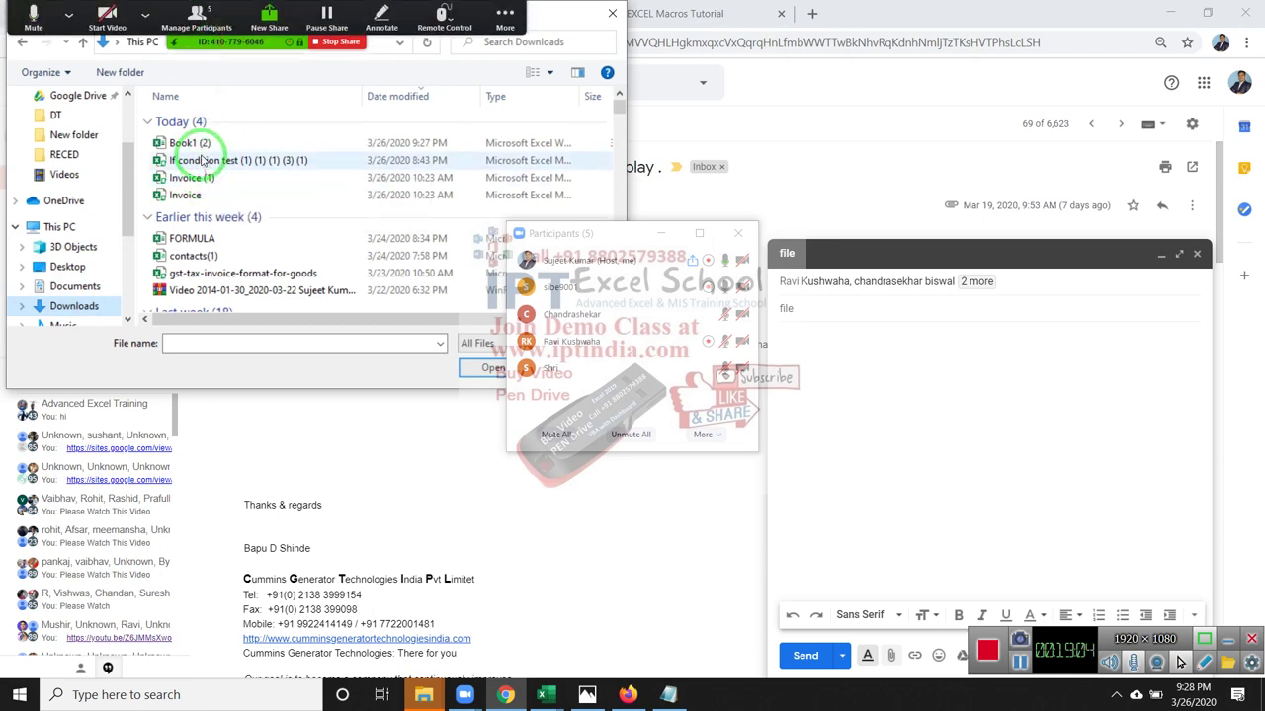
double_click(203, 144)
left_click(808, 655)
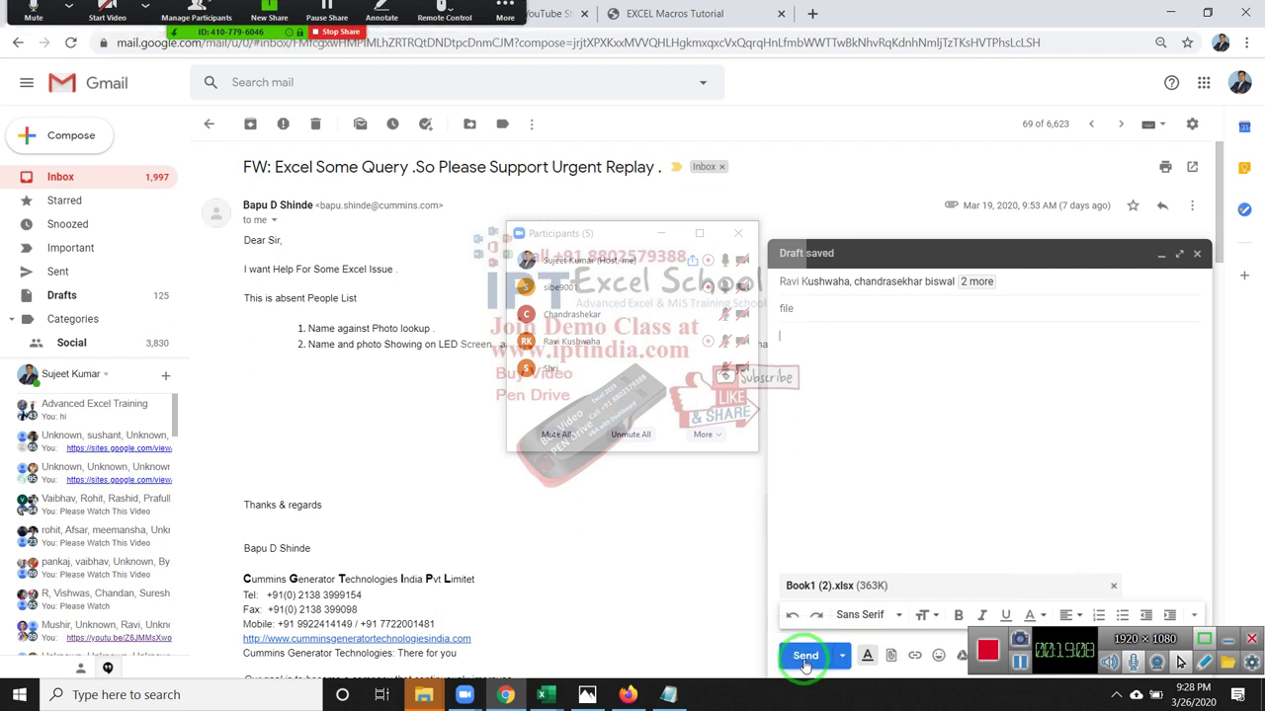
left_click(756, 235)
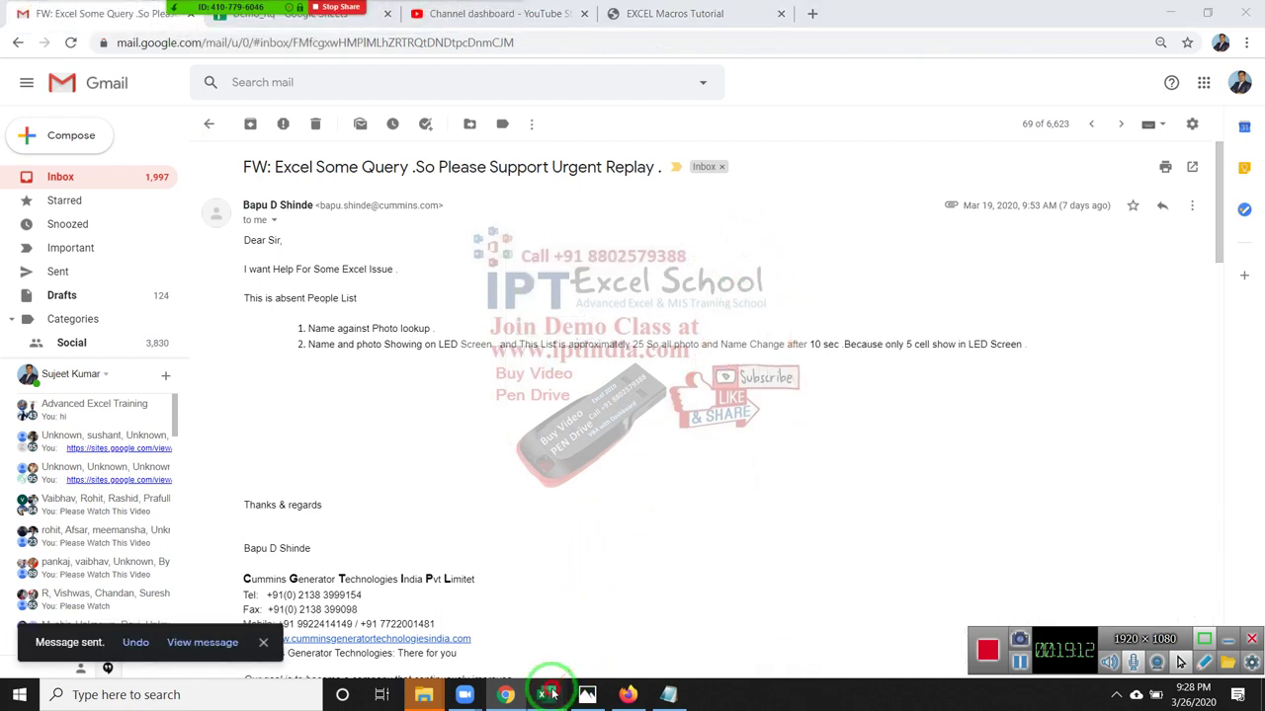
Switch to the Book1 Excel workbook with the Sheet4 attendance grid
mouse_move(547, 695)
left_click(546, 627)
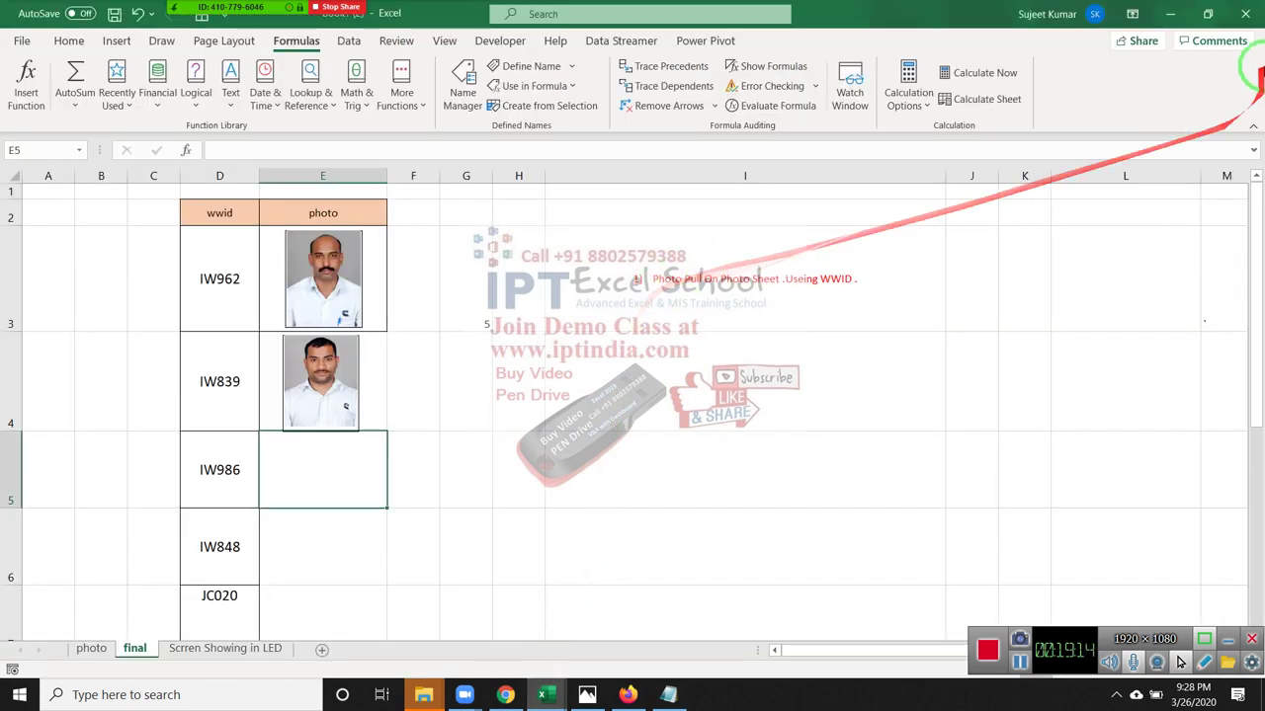
left_click(1247, 14)
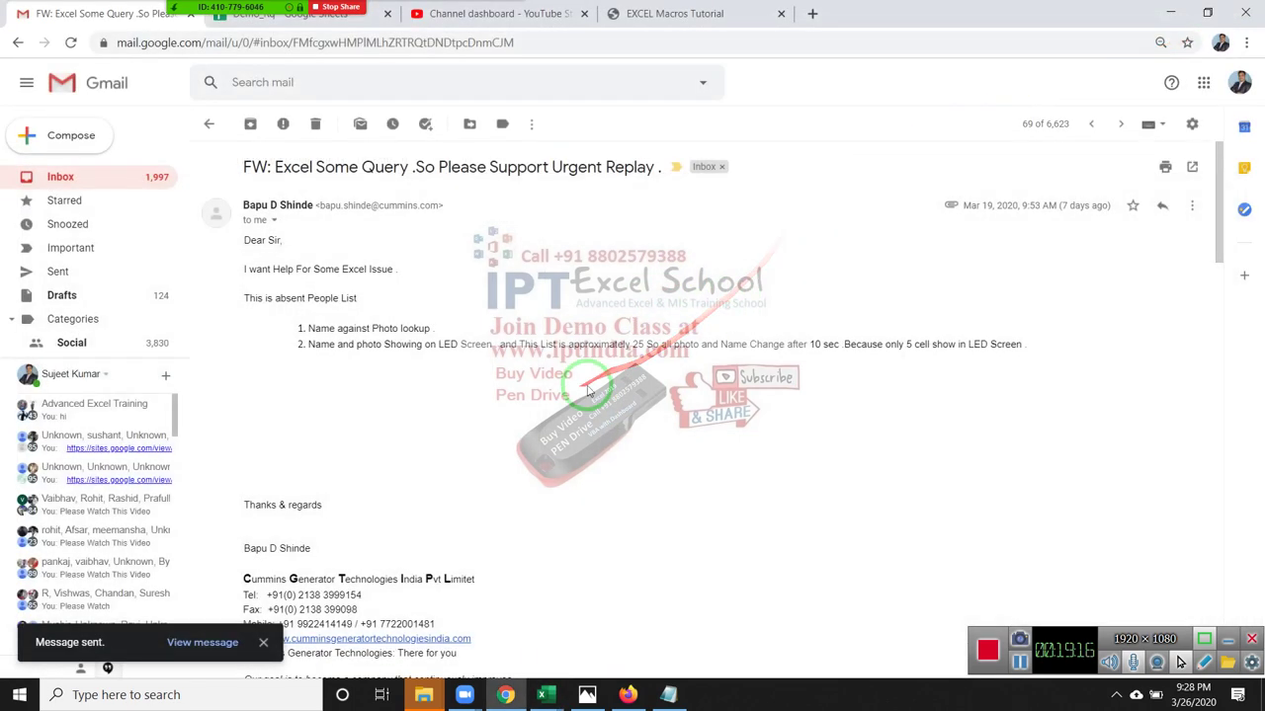
left_click(547, 695)
left_click(505, 659)
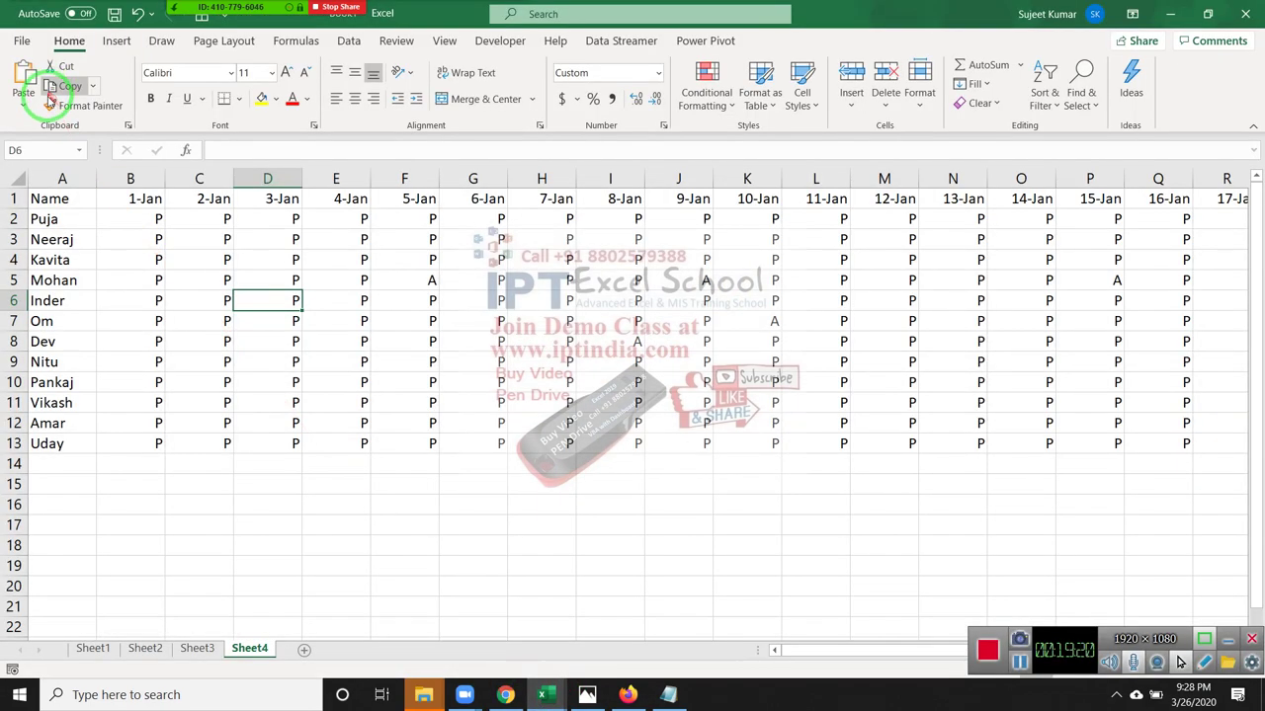
Select cell D15 and begin an OFFSET formula there
scroll(342, 357, "down", 1)
scroll(342, 358, "up", 1)
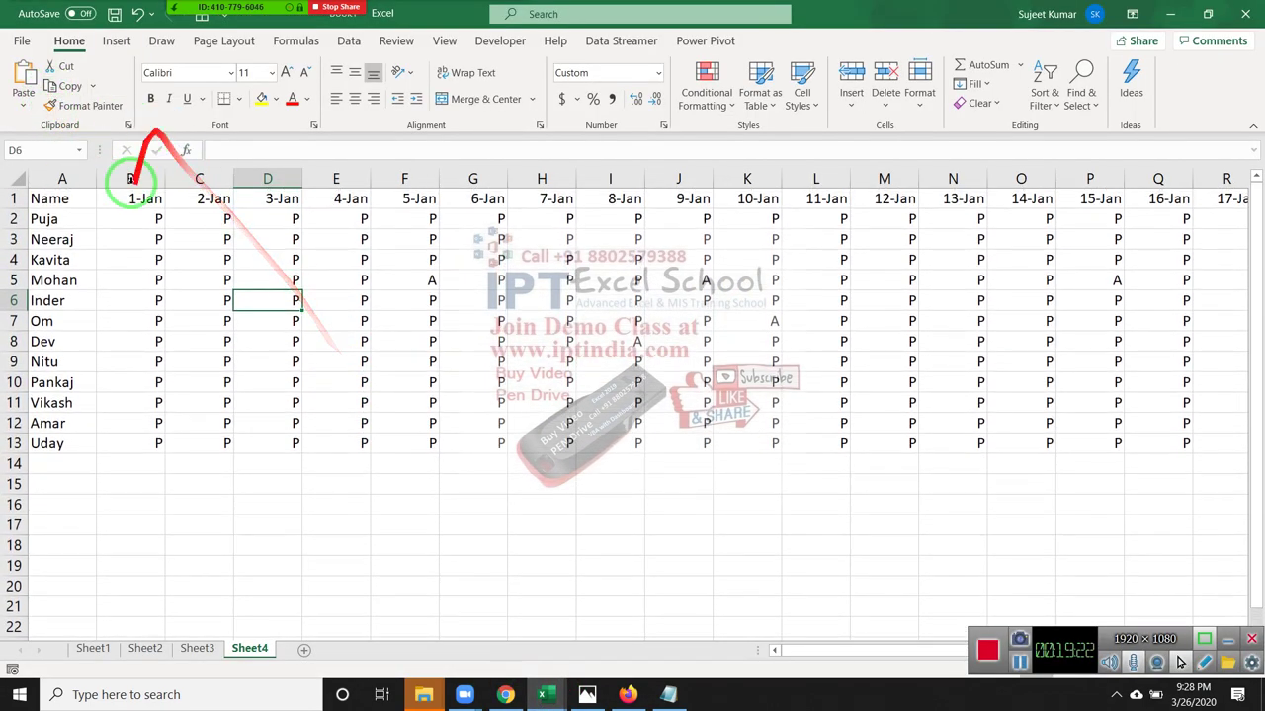
left_click(129, 199)
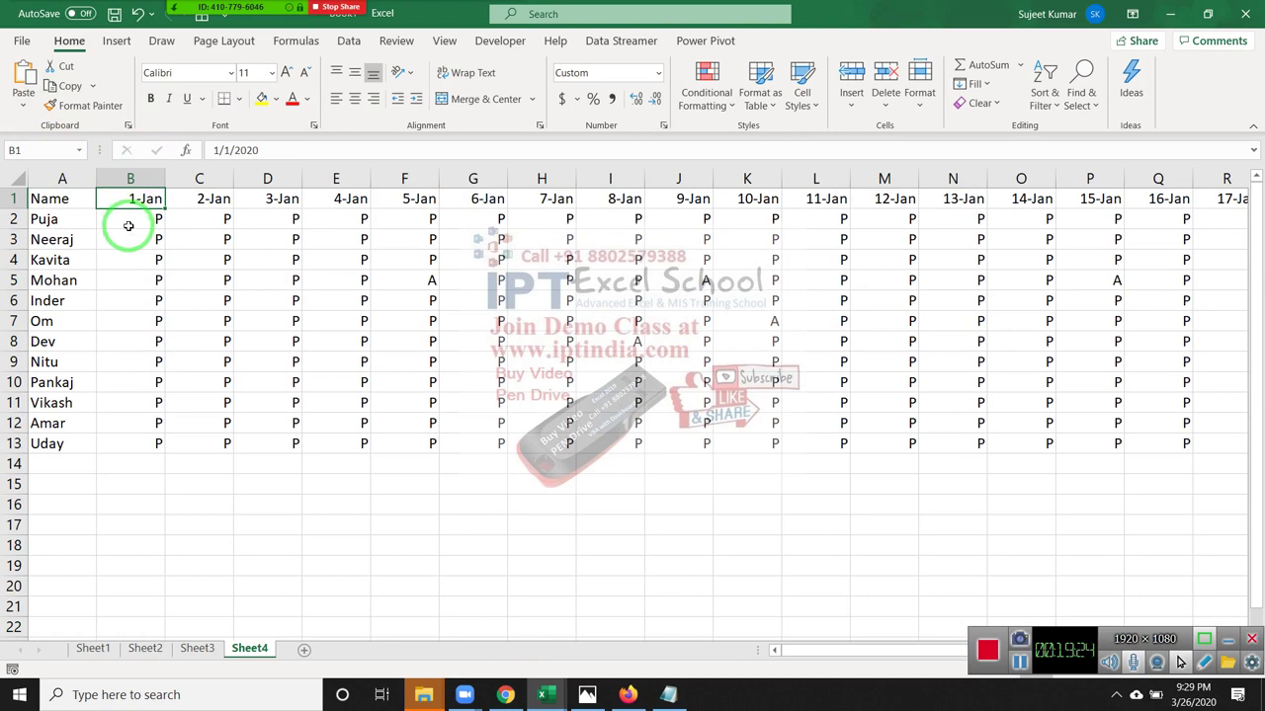
left_click(285, 480)
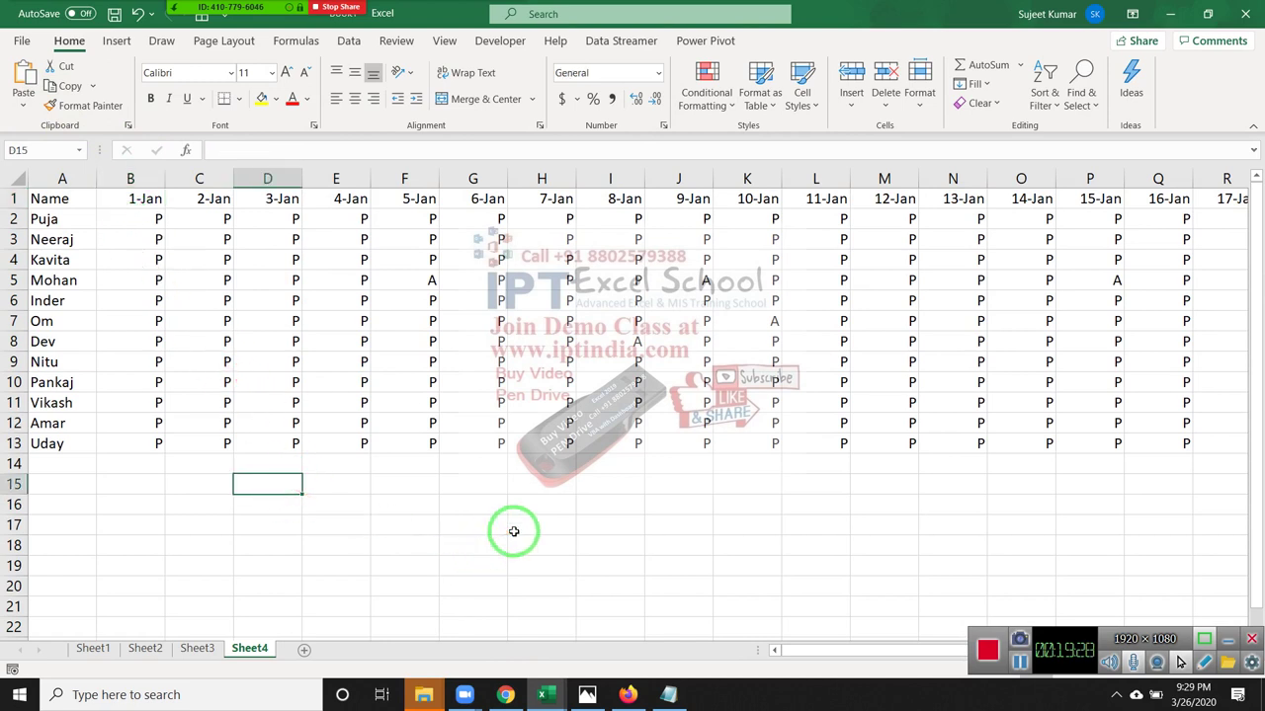
type("=")
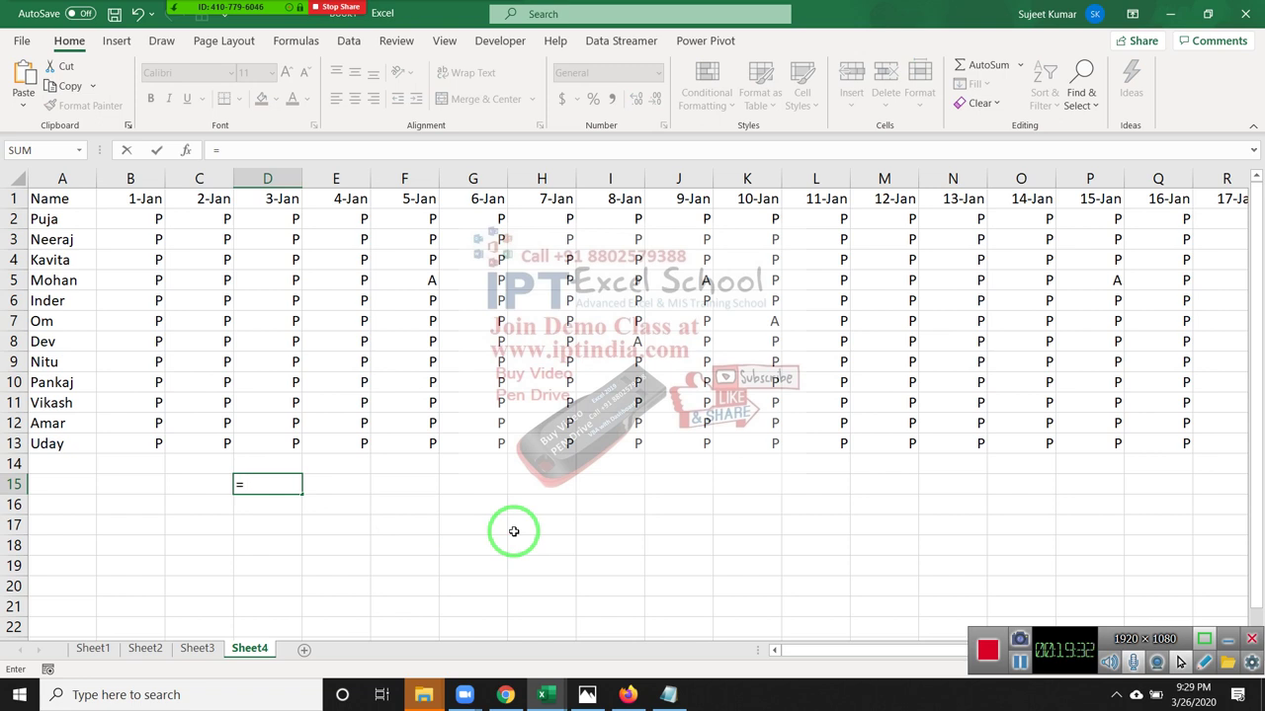
type("off")
Enter =OFFSET(A1,0,0,COUNTA(A:A),COUNTA(1:1)) in D15 so the attendance table spills
key("Tab")
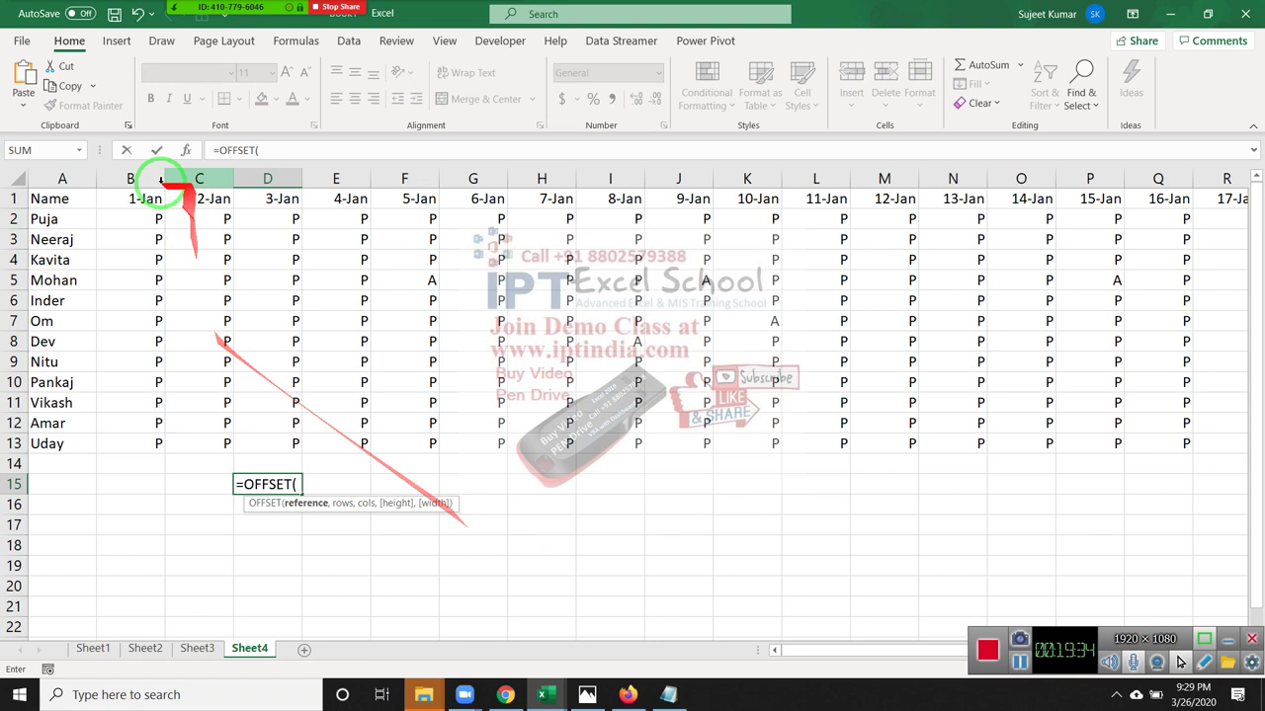
left_click(63, 202)
type(",0,0,")
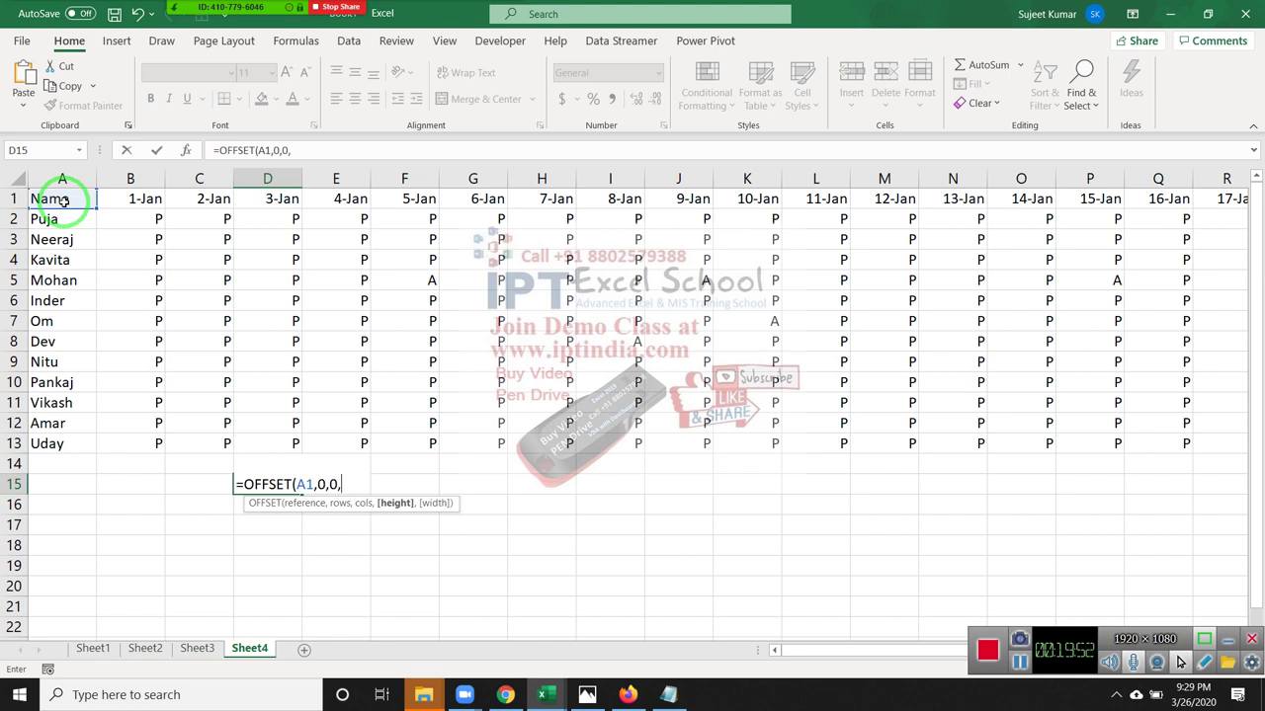
type("cou")
key("Down")
key("Tab")
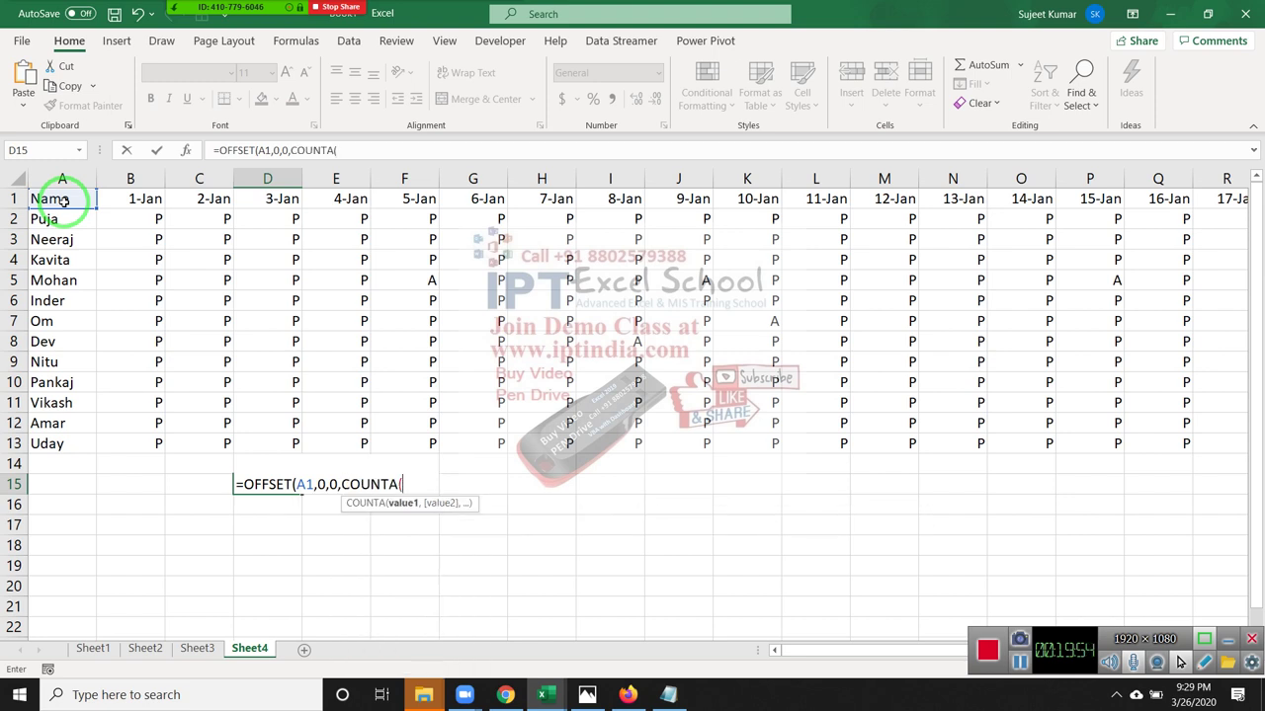
left_click(70, 177)
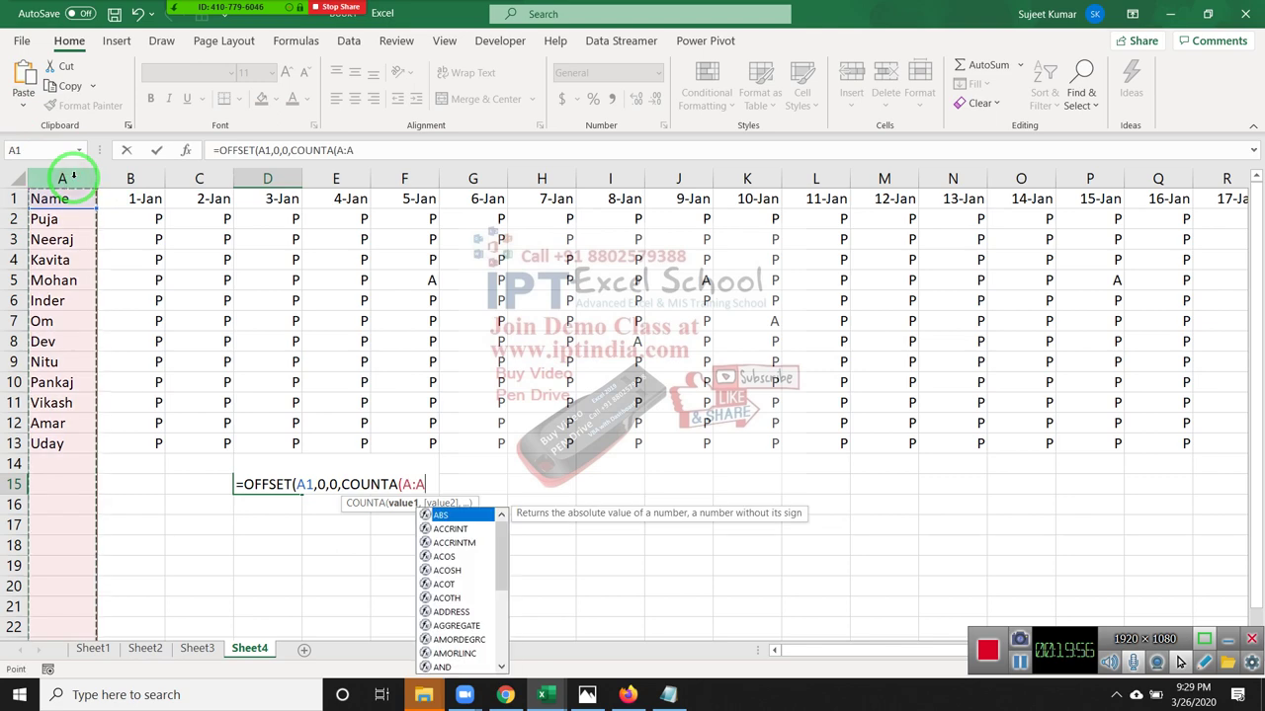
type("),c")
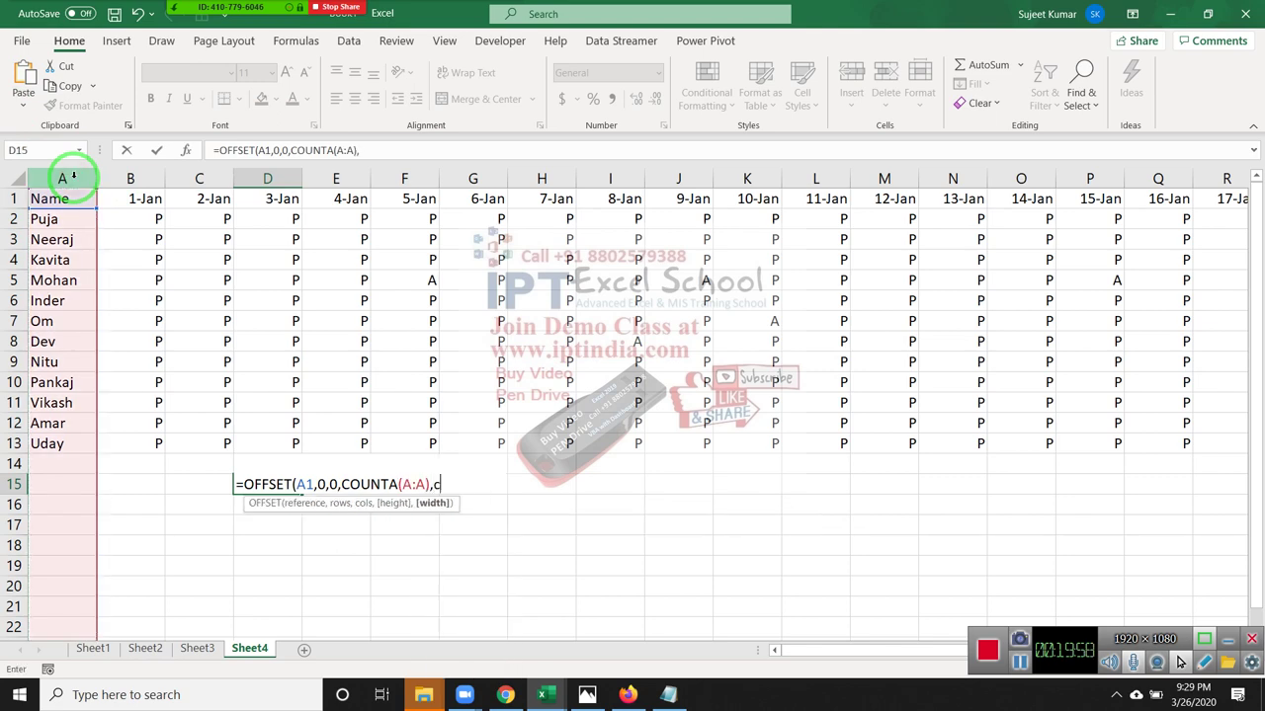
type("ou")
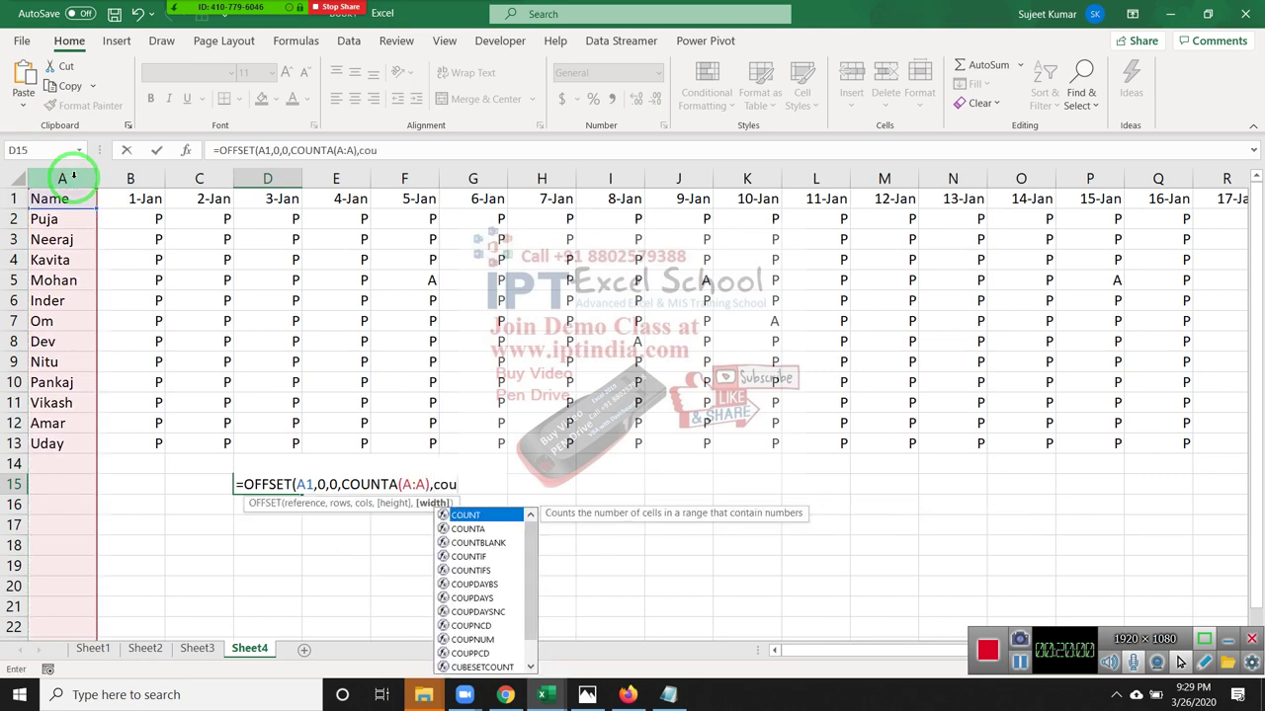
key("Down")
key("Tab")
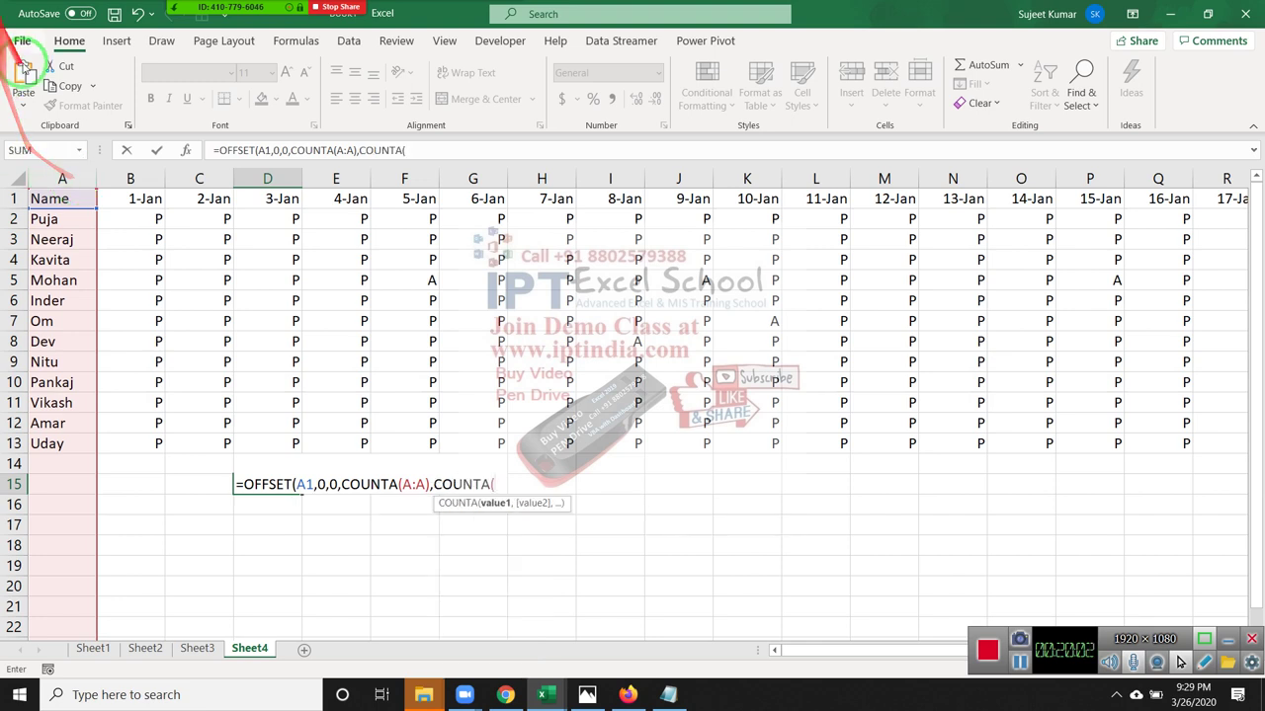
left_click(16, 199)
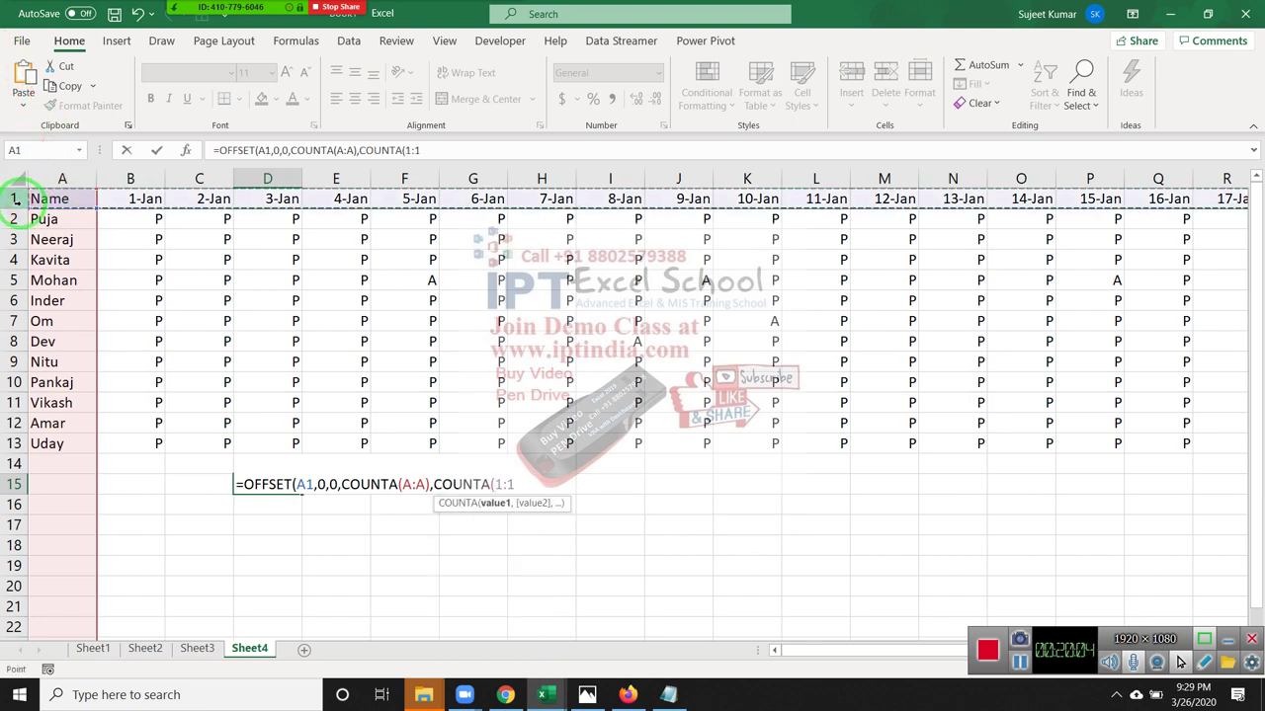
key("Return")
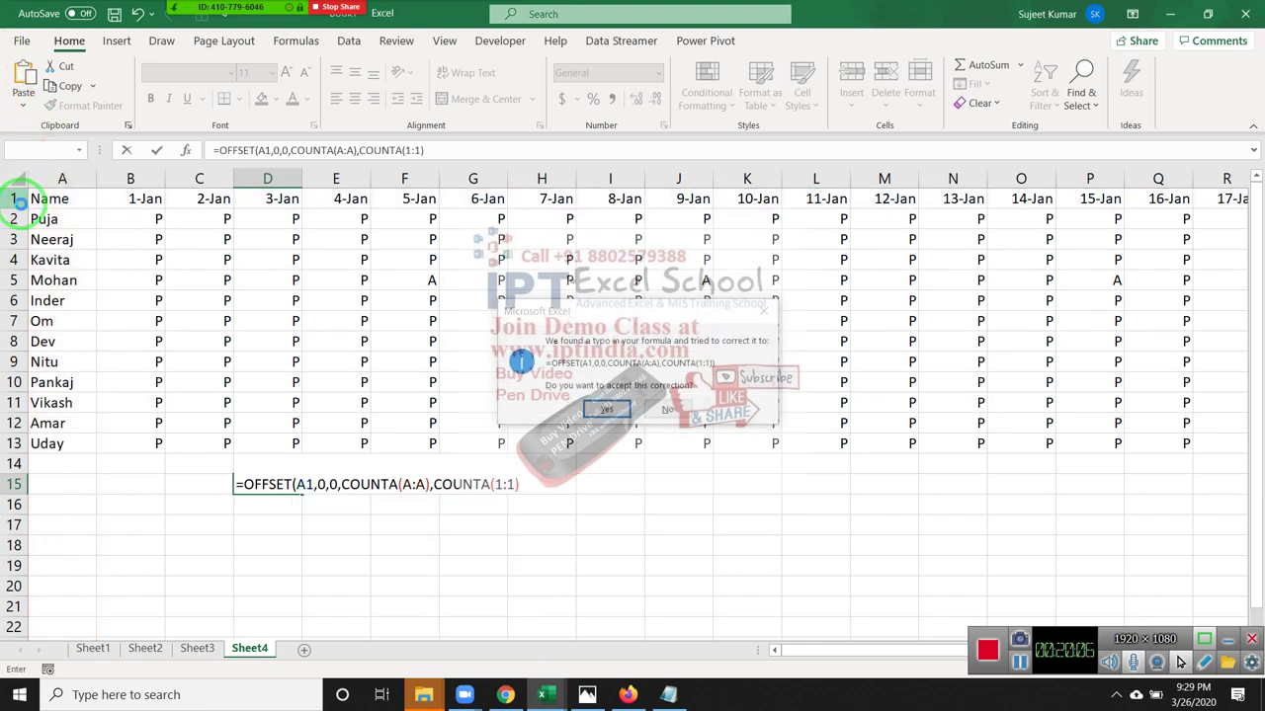
Copy the formula text from the formula bar, then clear D15
key("Up")
mouse_move(71, 41)
left_mouse_down()
mouse_move(245, 168)
mouse_move(480, 150)
left_mouse_up()
key("Escape")
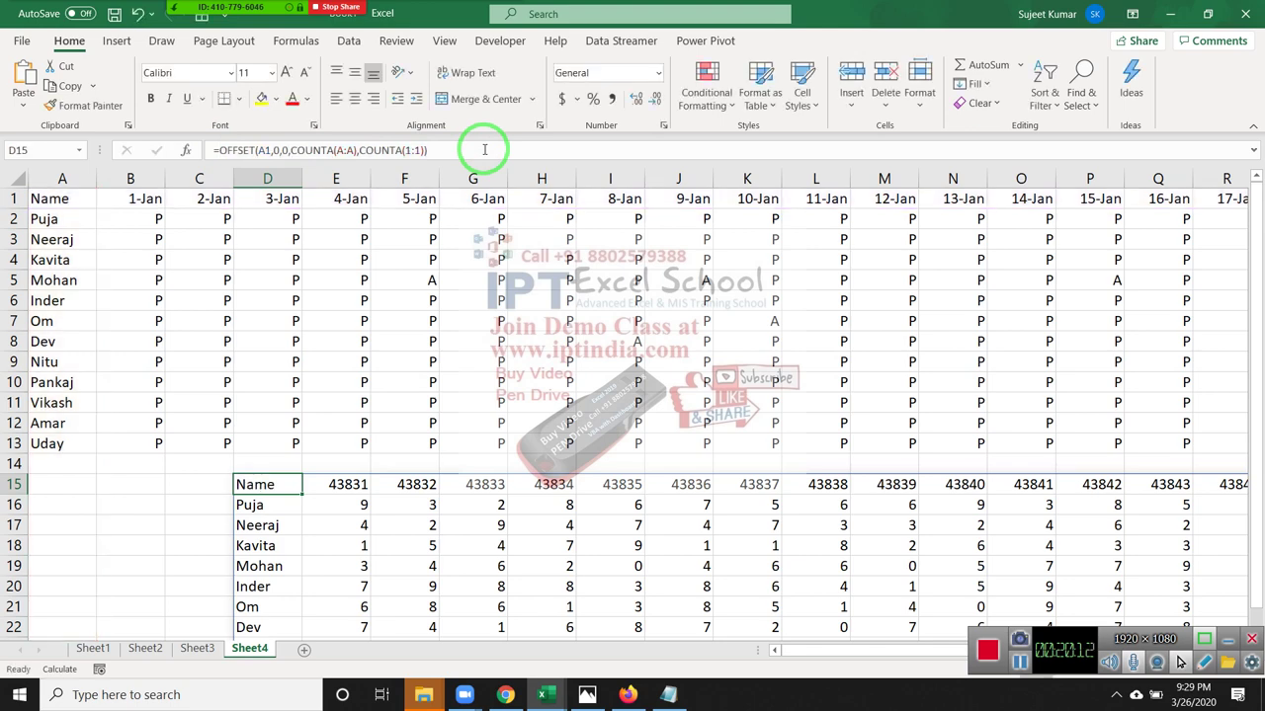
key("Delete")
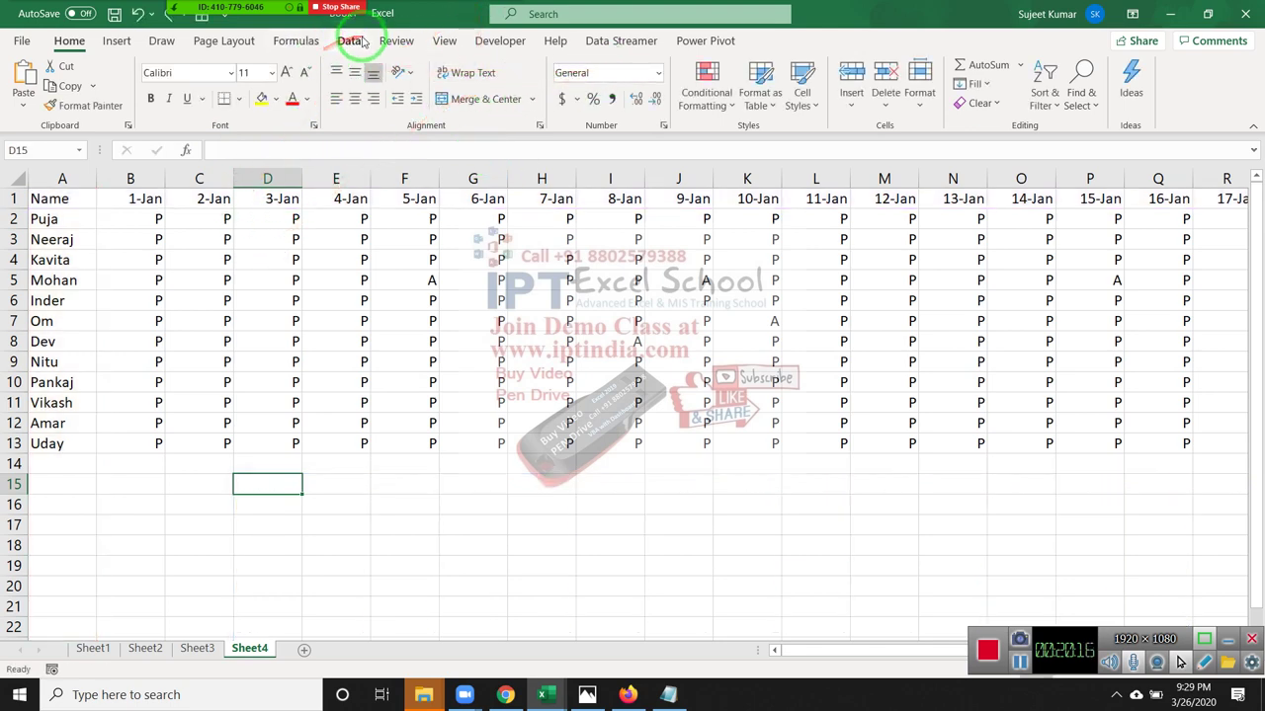
Define a new workbook name Data referring to the pasted OFFSET/COUNTA formula
left_click(287, 40)
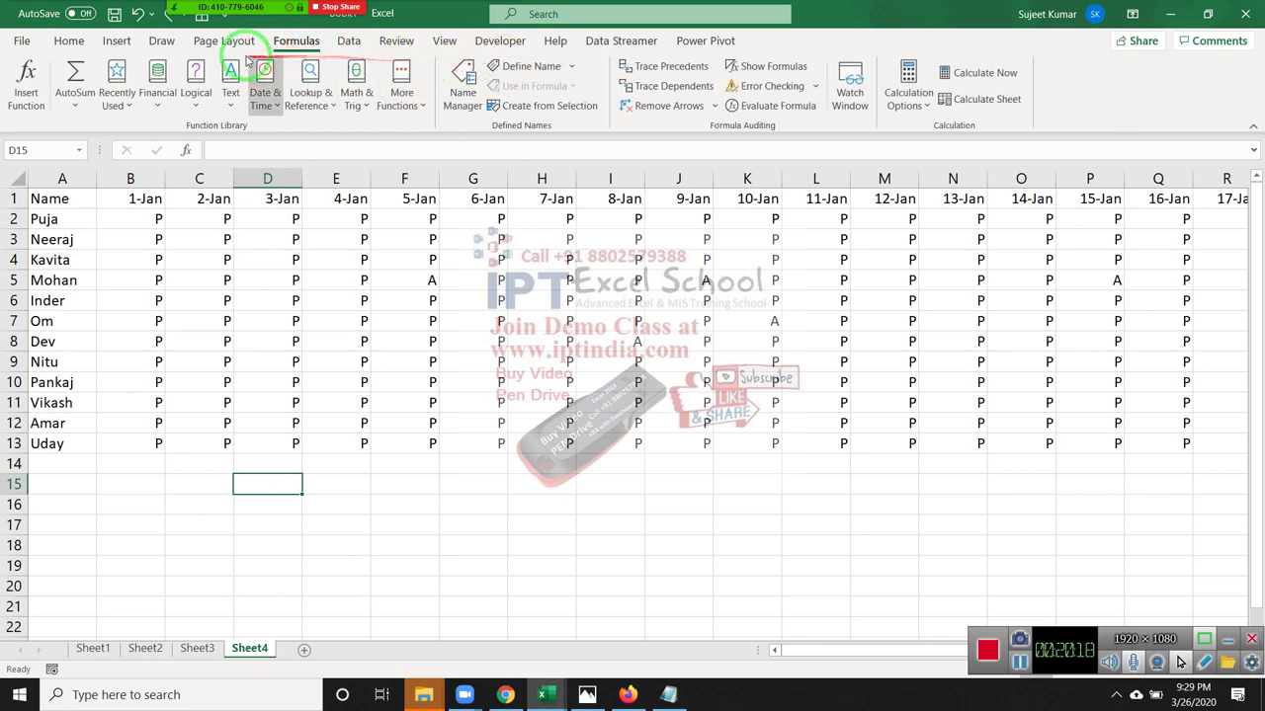
left_click(348, 41)
left_click(296, 40)
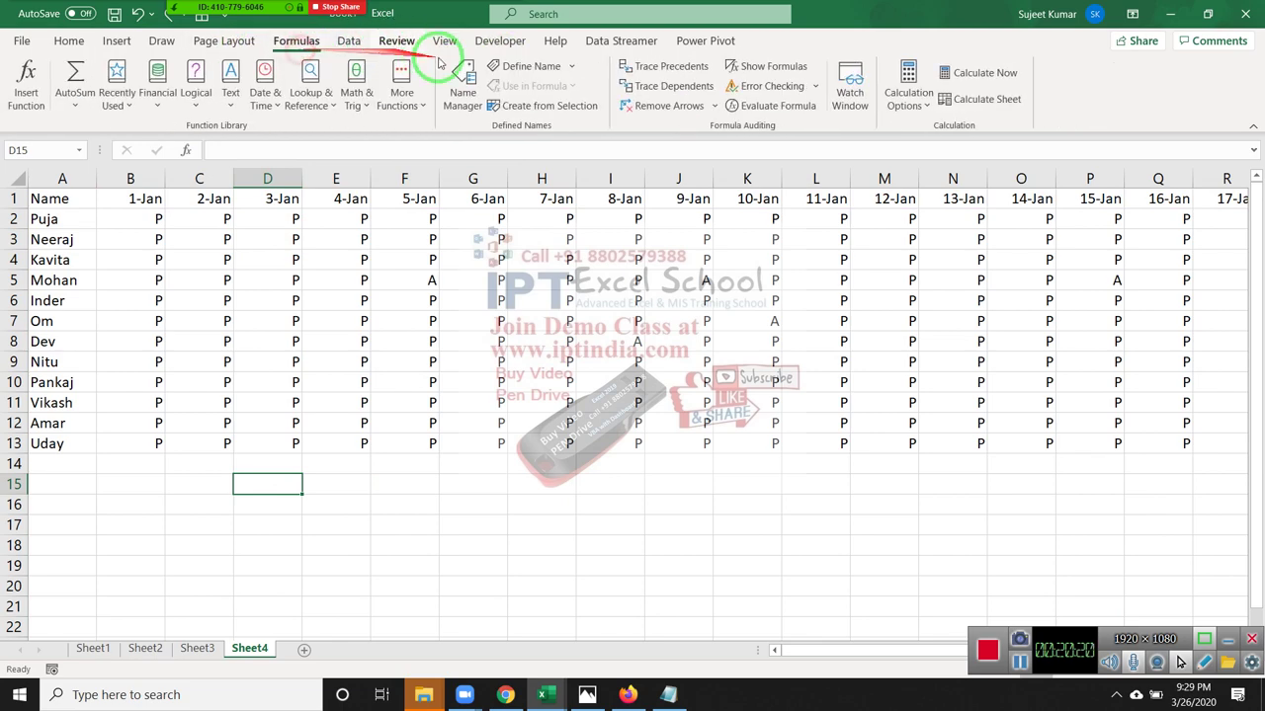
left_click(499, 65)
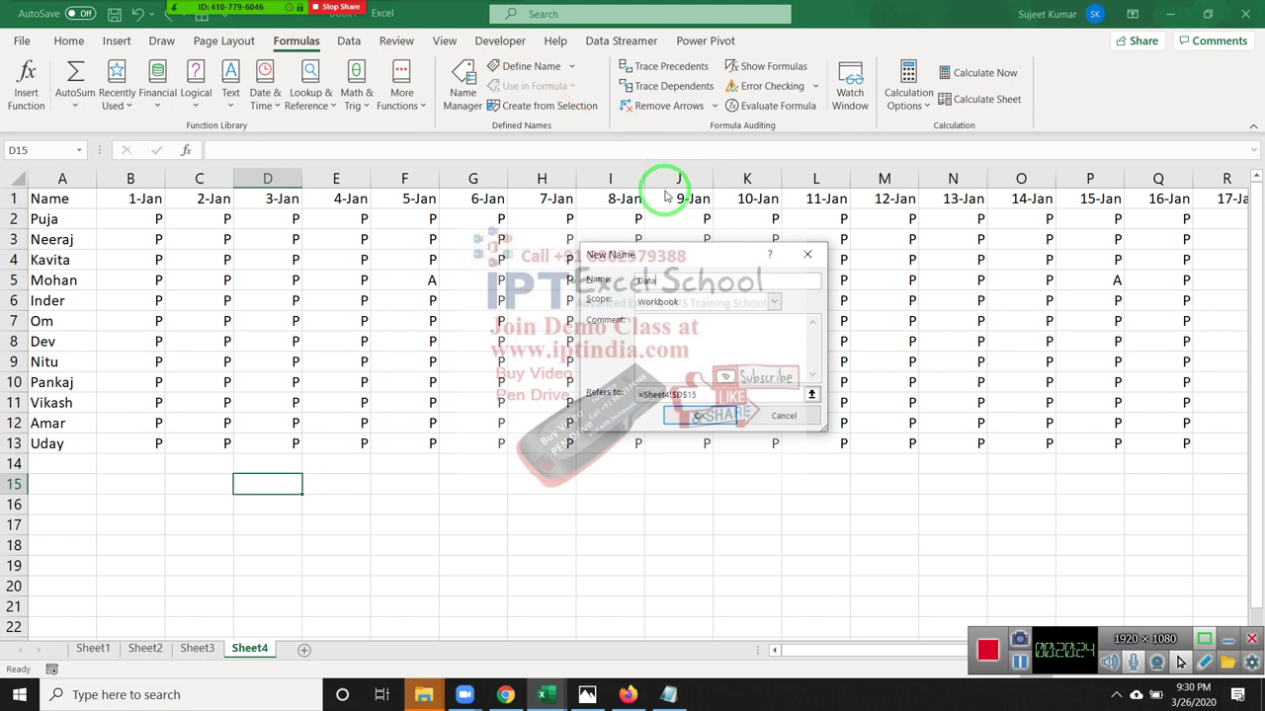
left_click(710, 391)
left_click(671, 417)
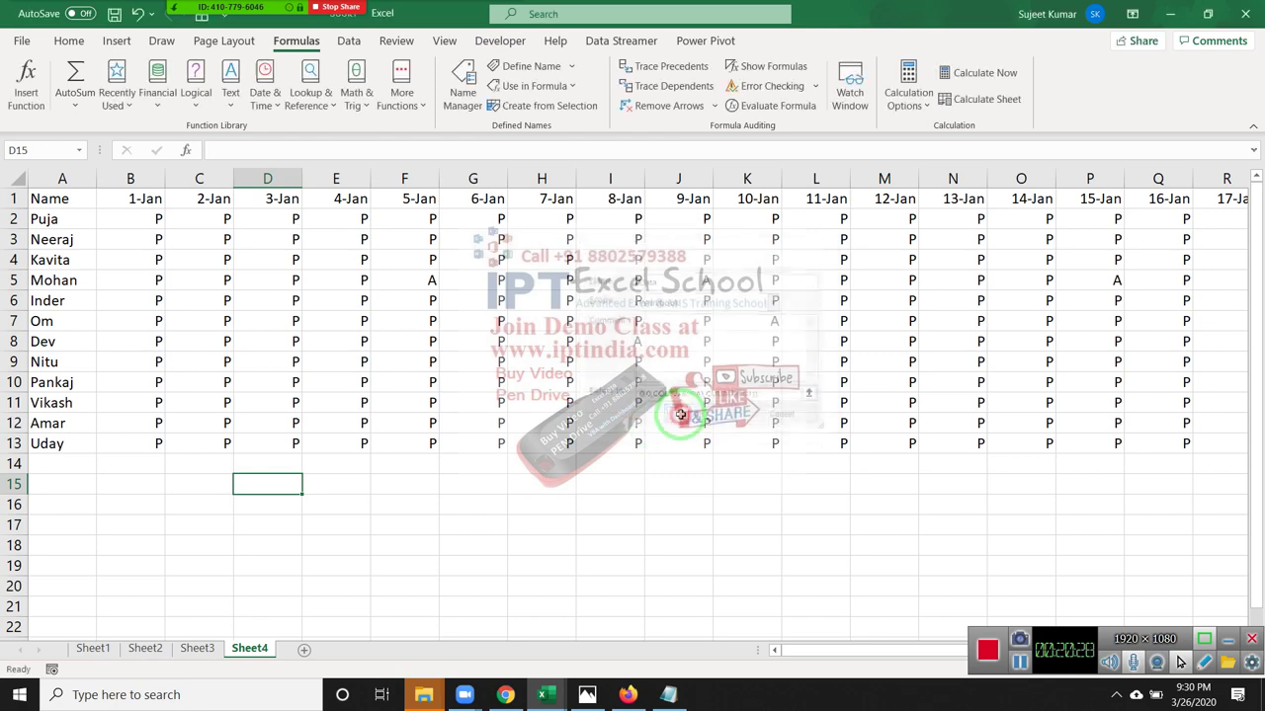
In Name Manager, make Data's references absolute: Sheet4!$A$1, $A:$A and $1:$1
left_click(461, 94)
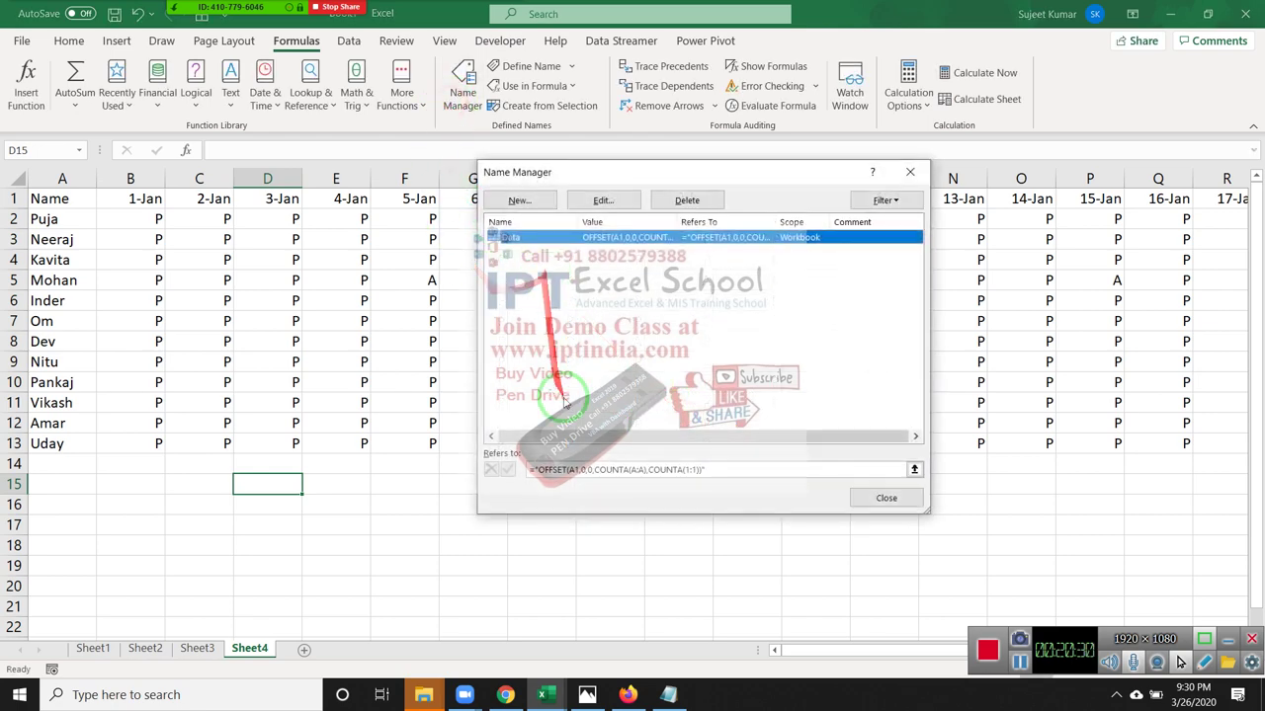
left_click(558, 469)
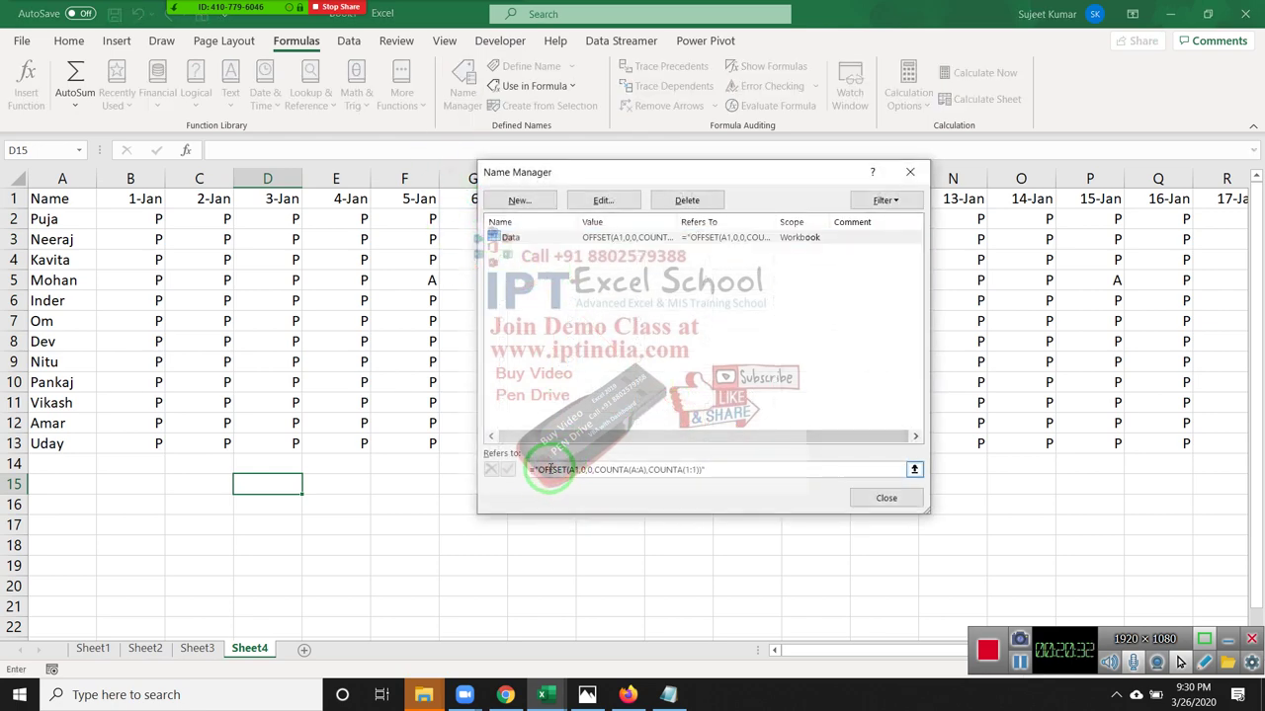
left_click(531, 471)
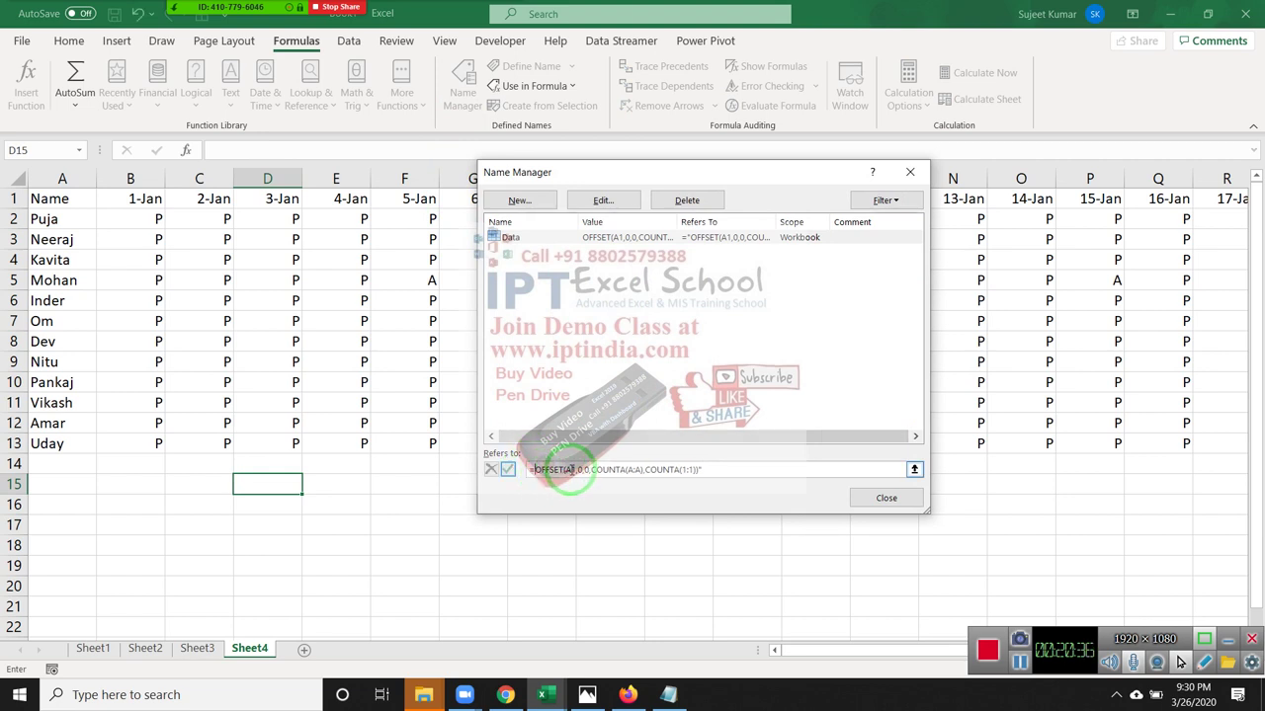
key("F4")
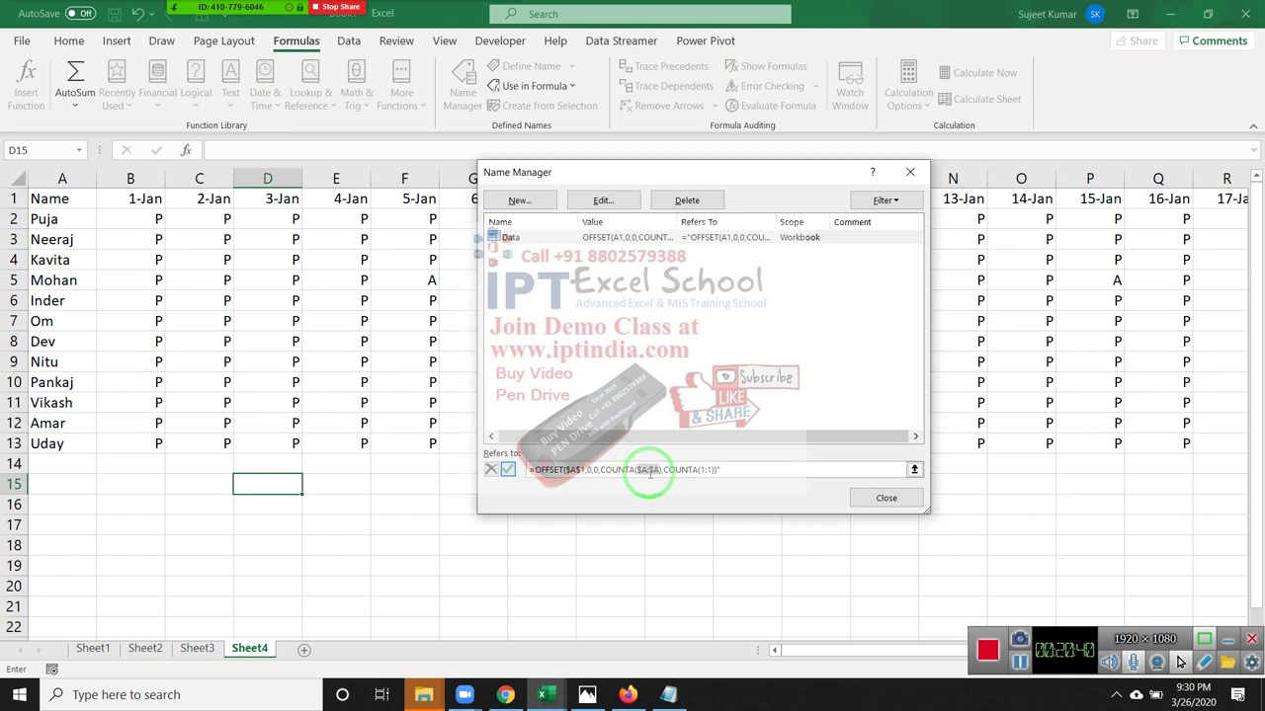
left_click(705, 469)
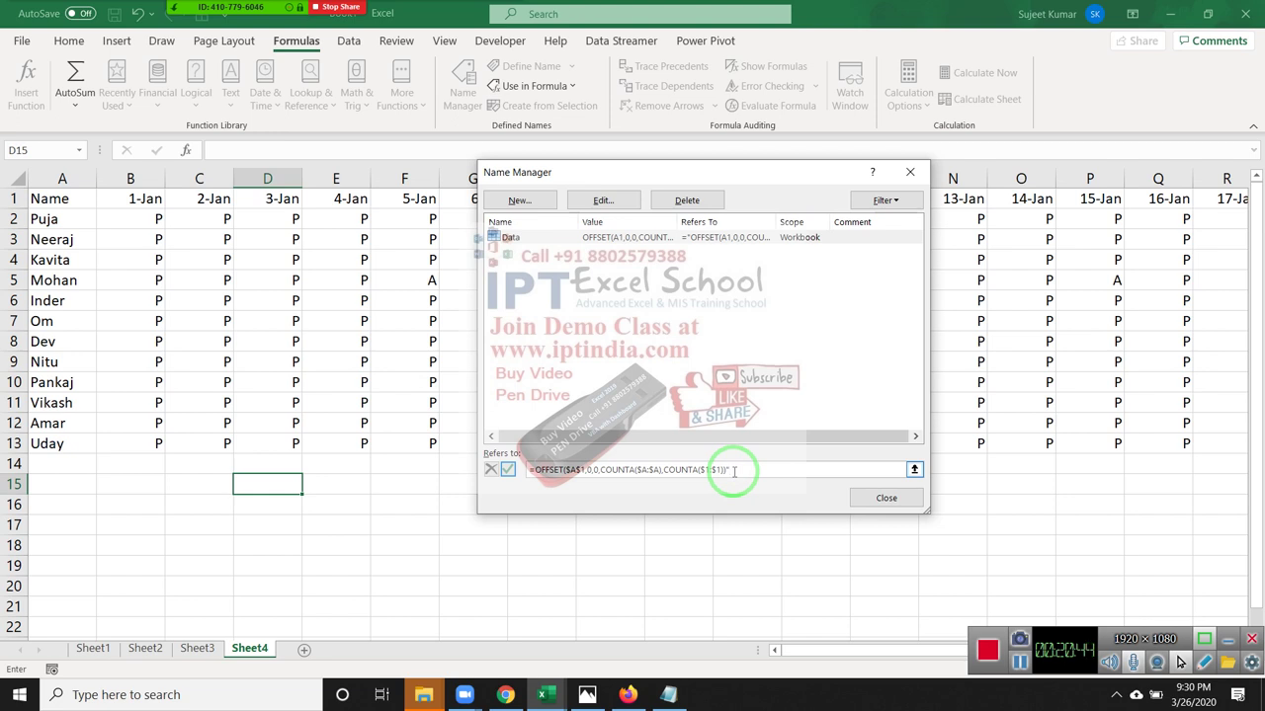
left_click_drag(724, 483, 528, 477)
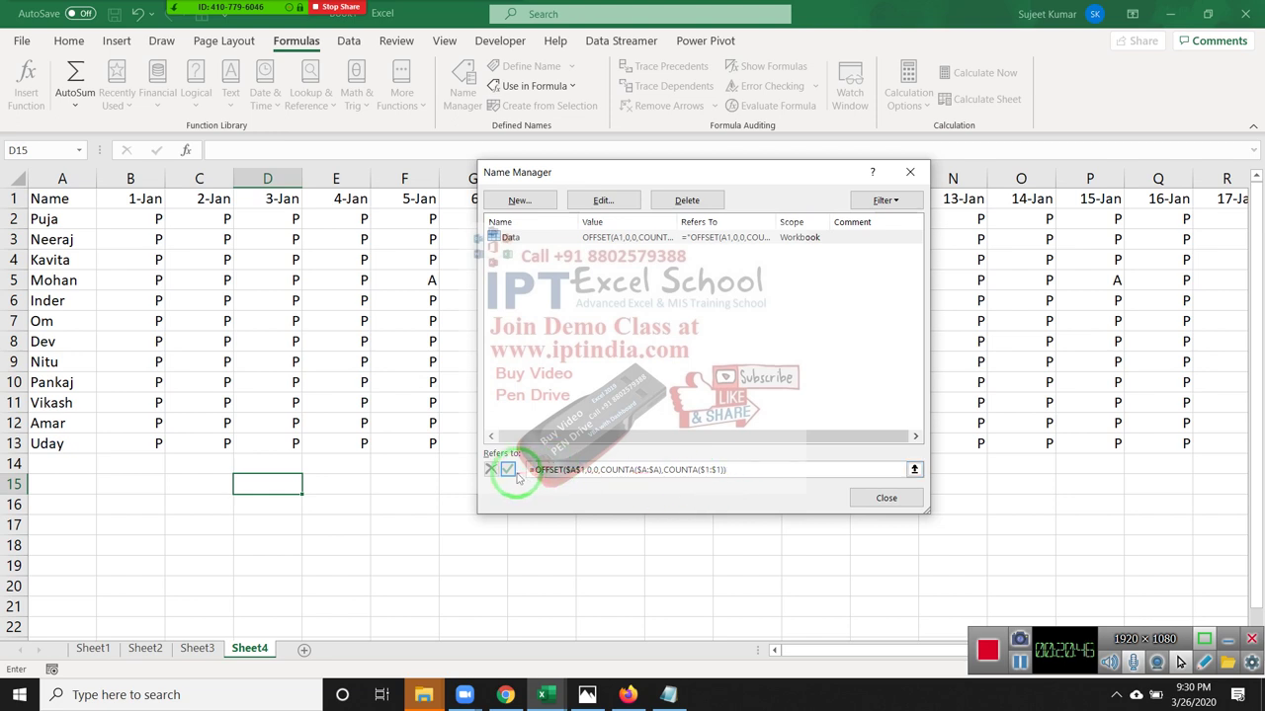
left_click(508, 470)
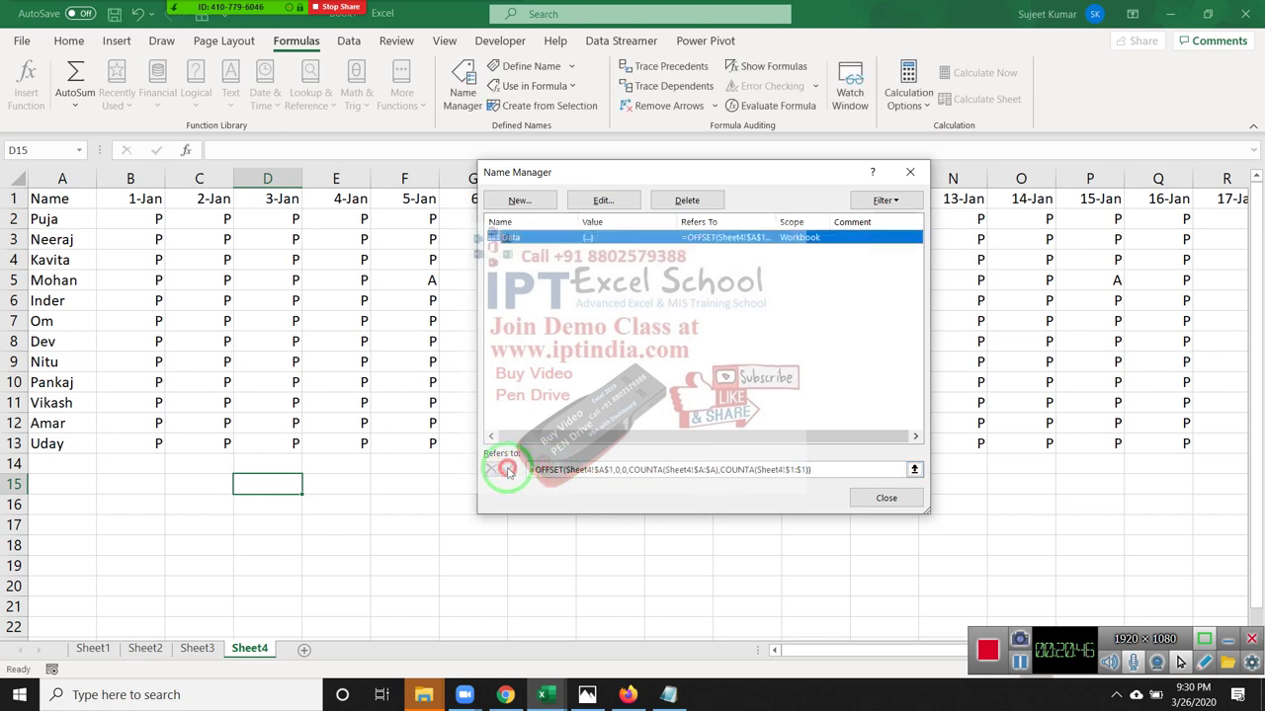
left_click(897, 508)
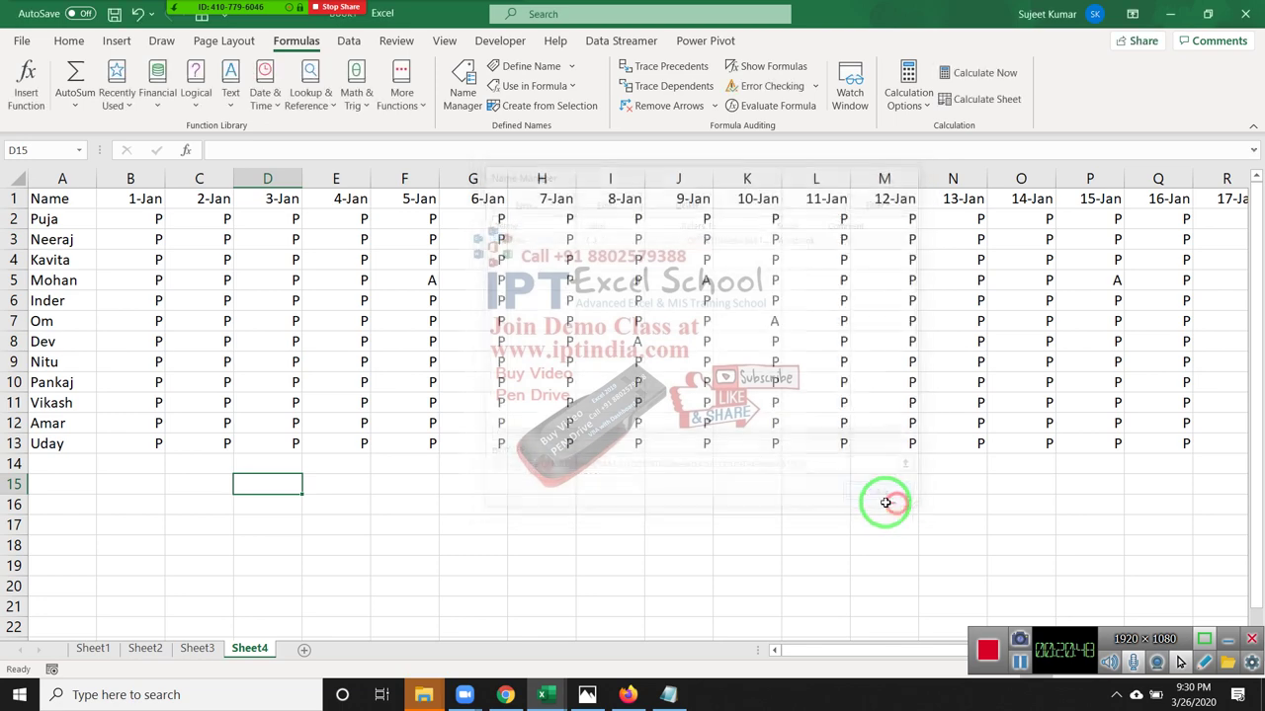
Add Sheet5 and insert an empty PivotTable at A1 sourced from the Data range
left_click(309, 643)
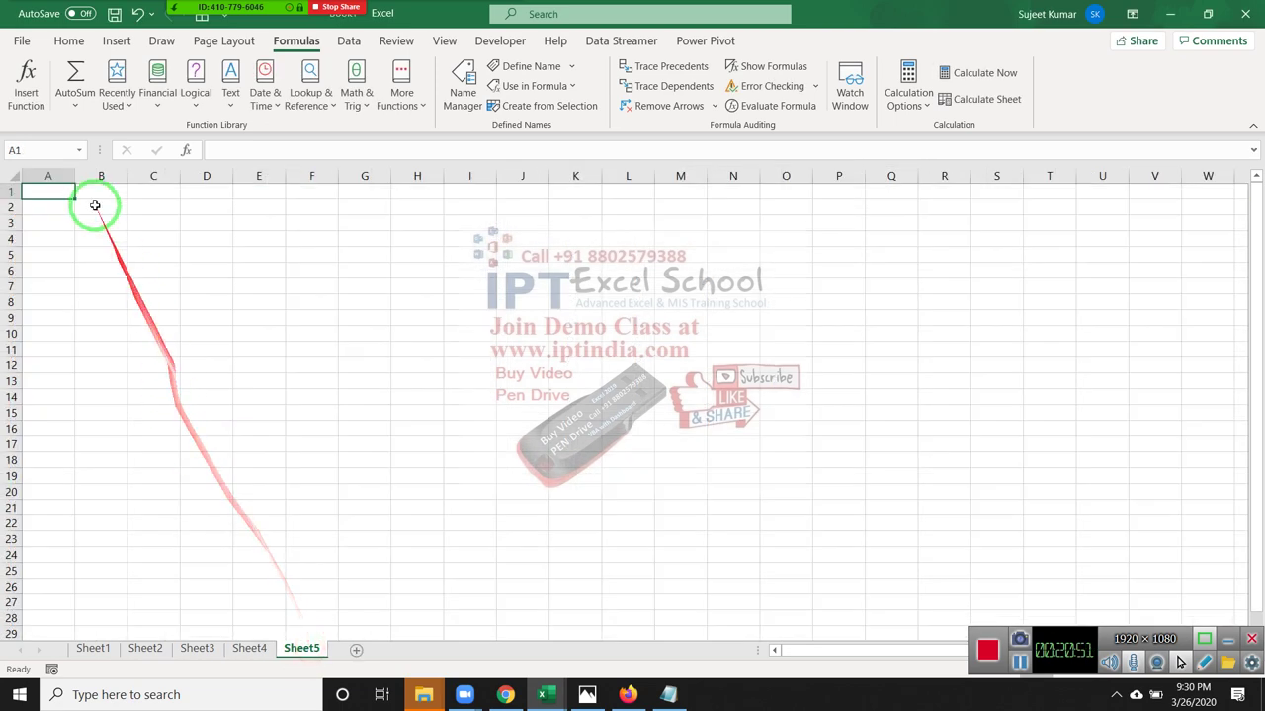
left_click(67, 41)
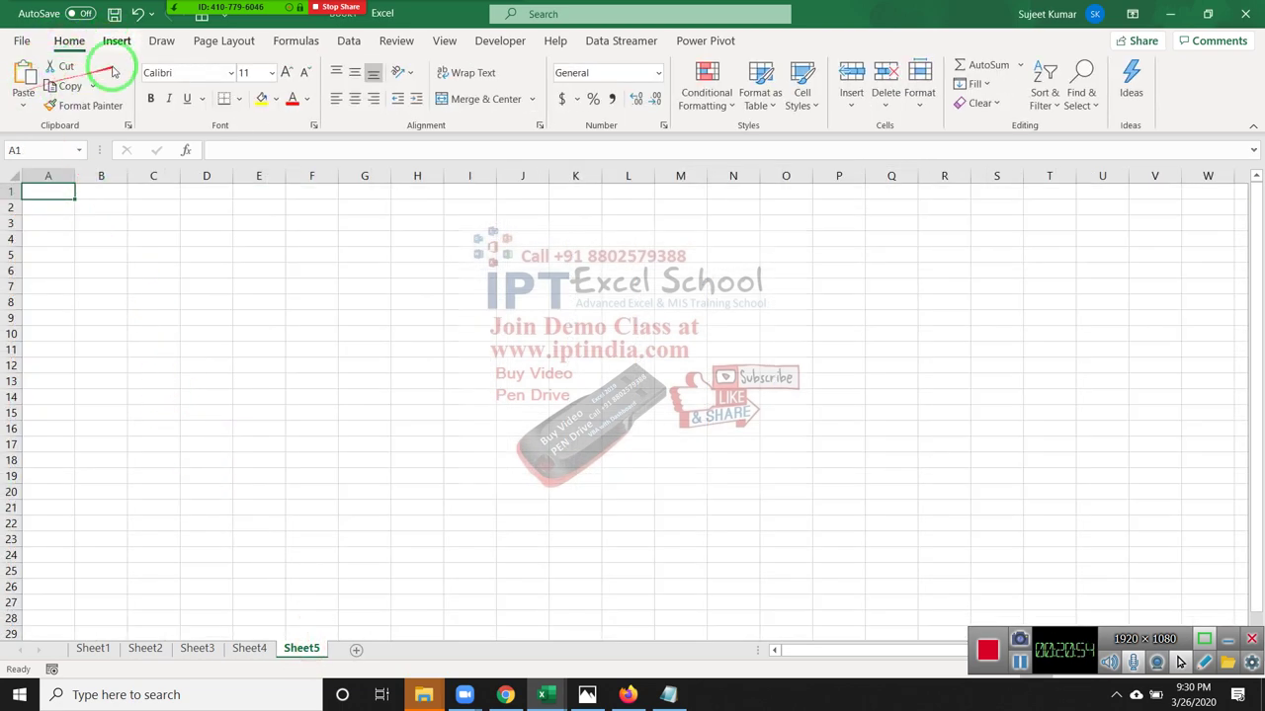
left_click(117, 40)
left_click(30, 79)
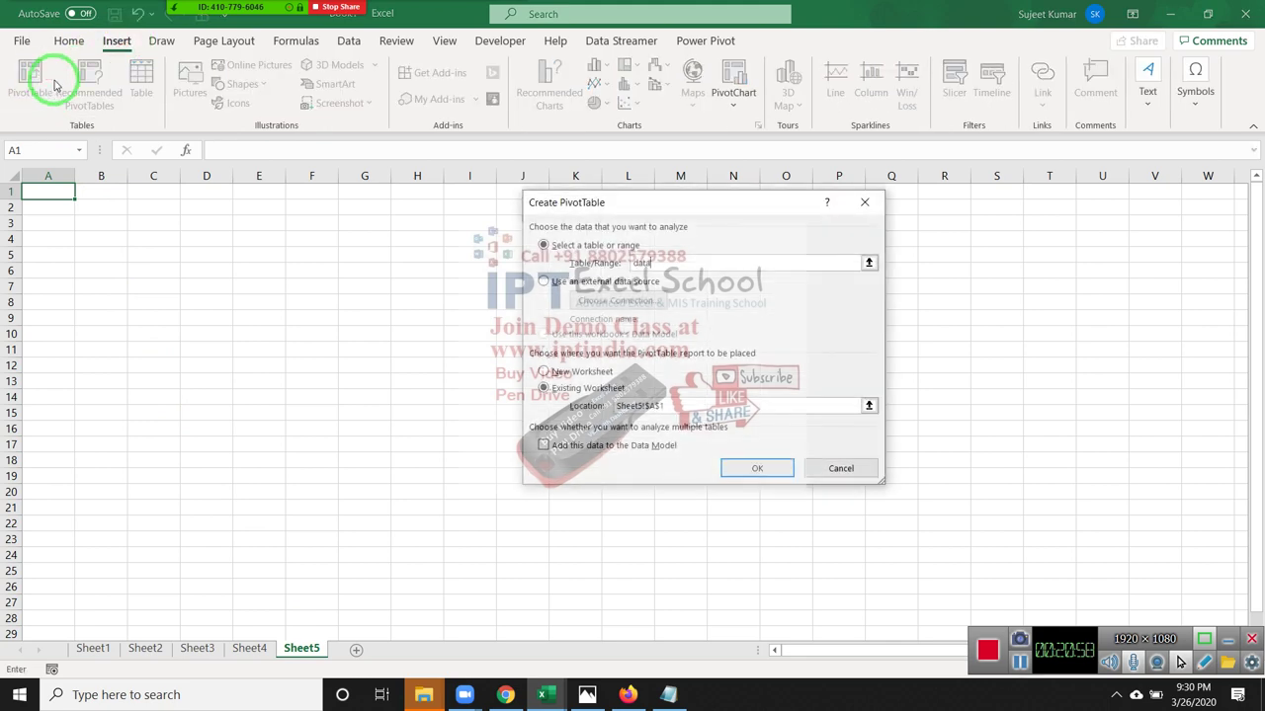
left_click(734, 473)
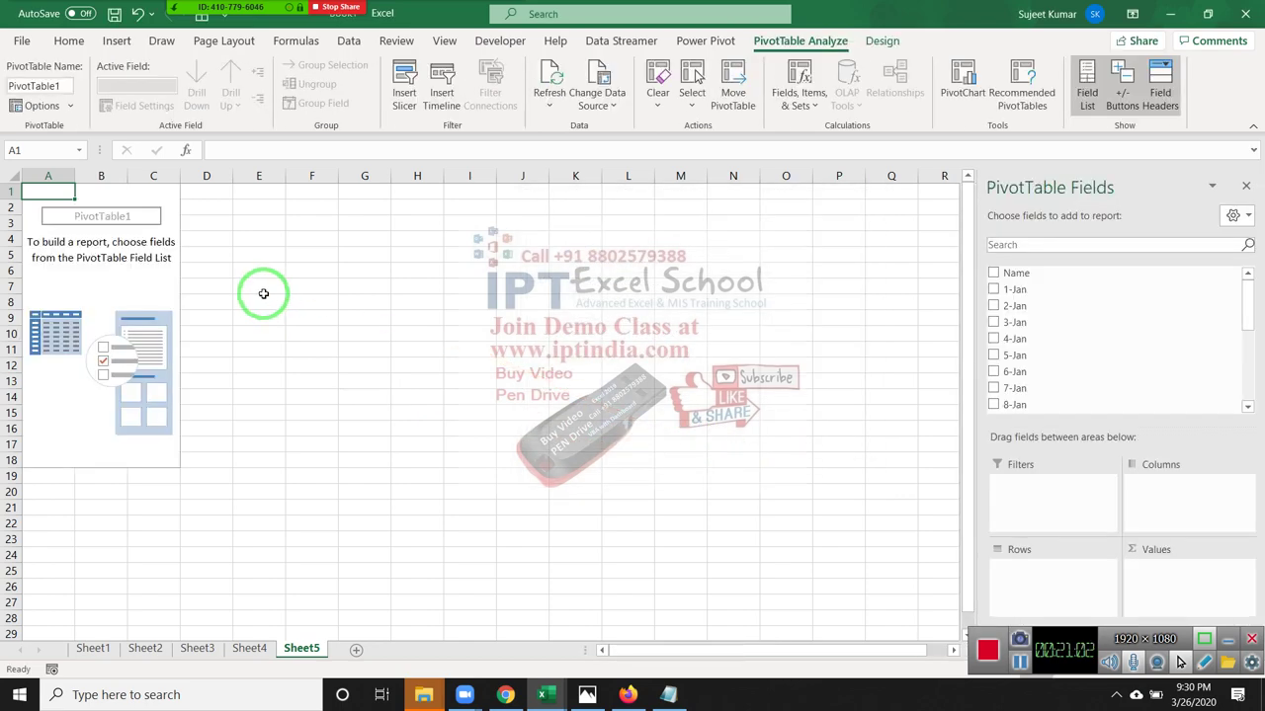
scroll(444, 326, "down", 3)
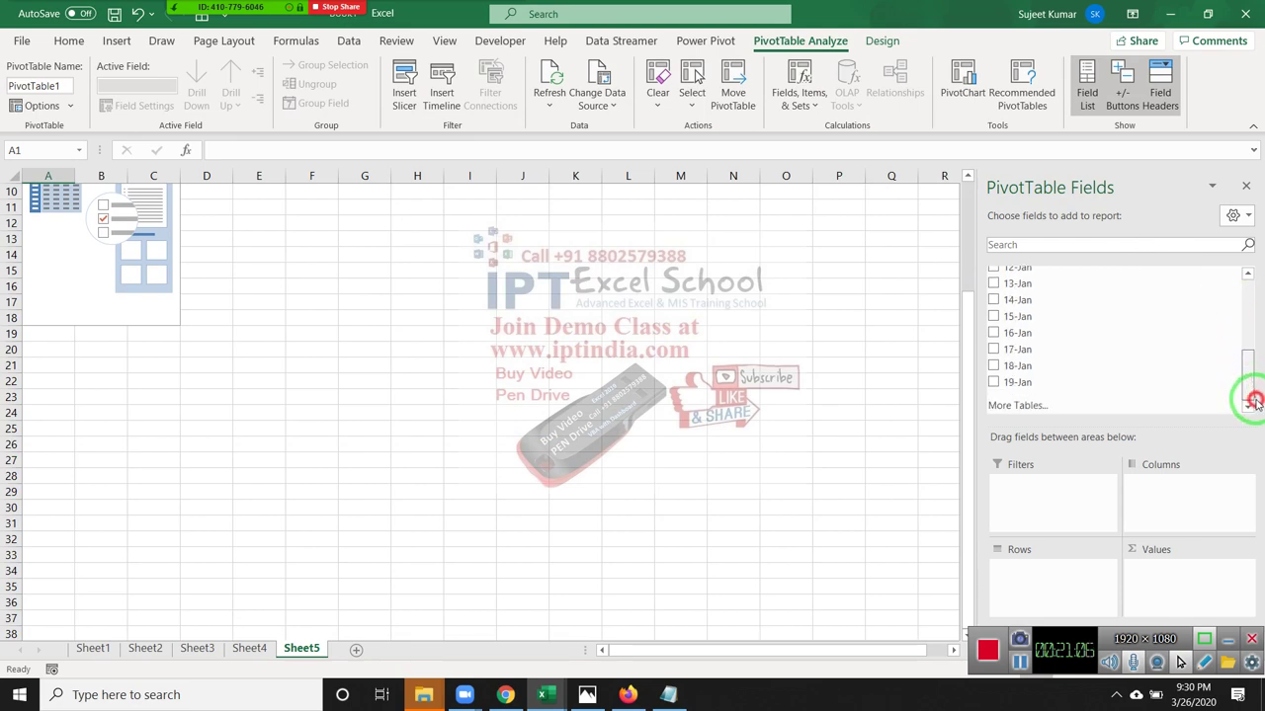
left_click_drag(1247, 312, 1247, 282)
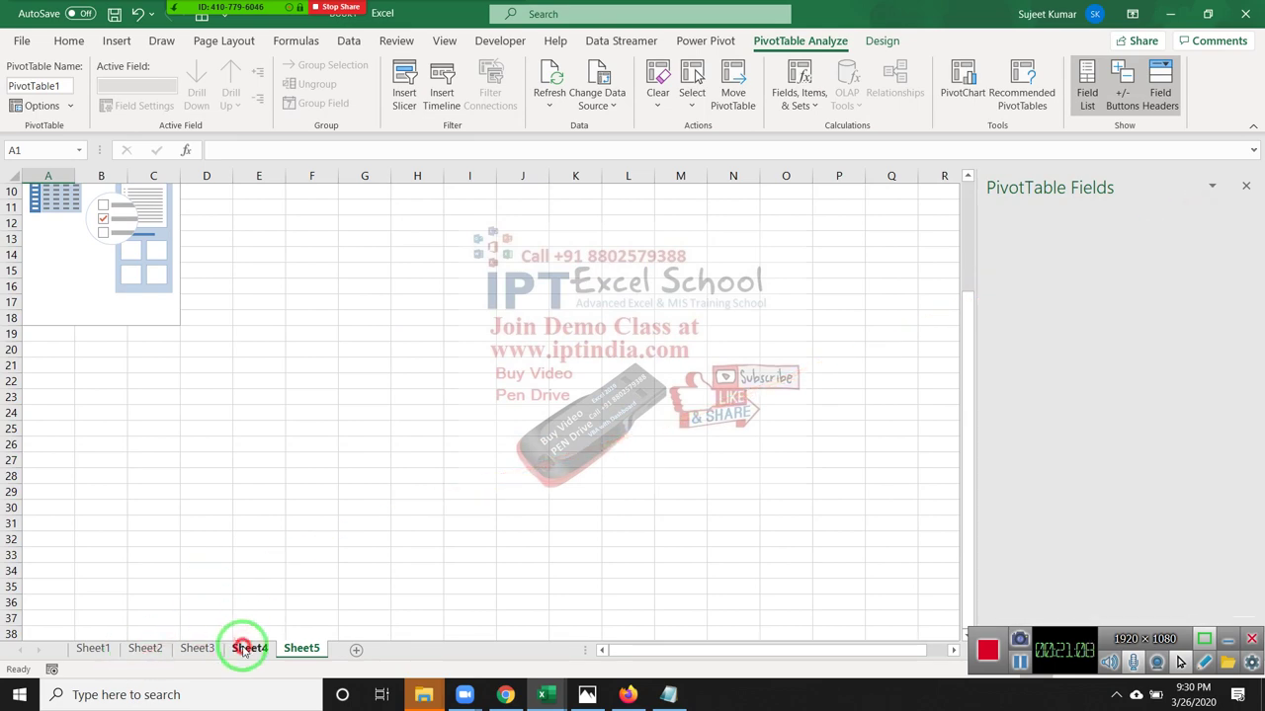
On Sheet4, add a 20-Jan date column after 19-Jan and fill it with P entries
left_click(248, 649)
left_click(883, 204)
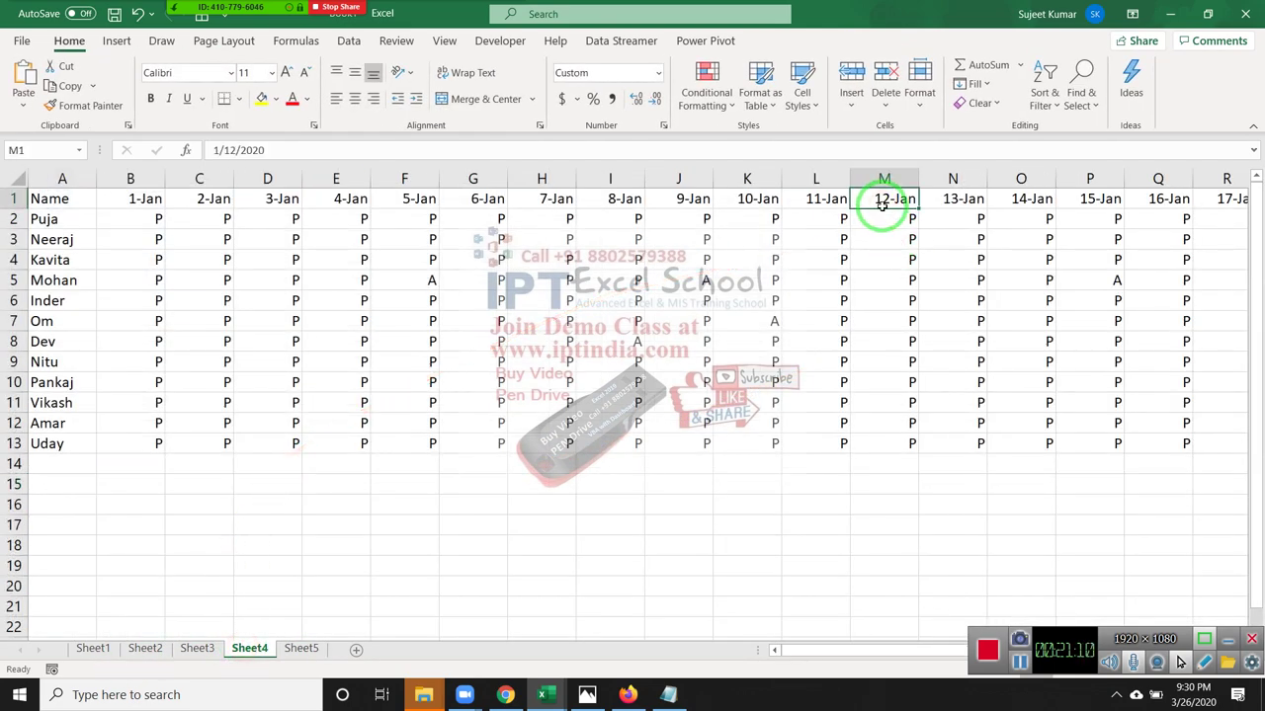
key("ctrl+Right")
key("Right")
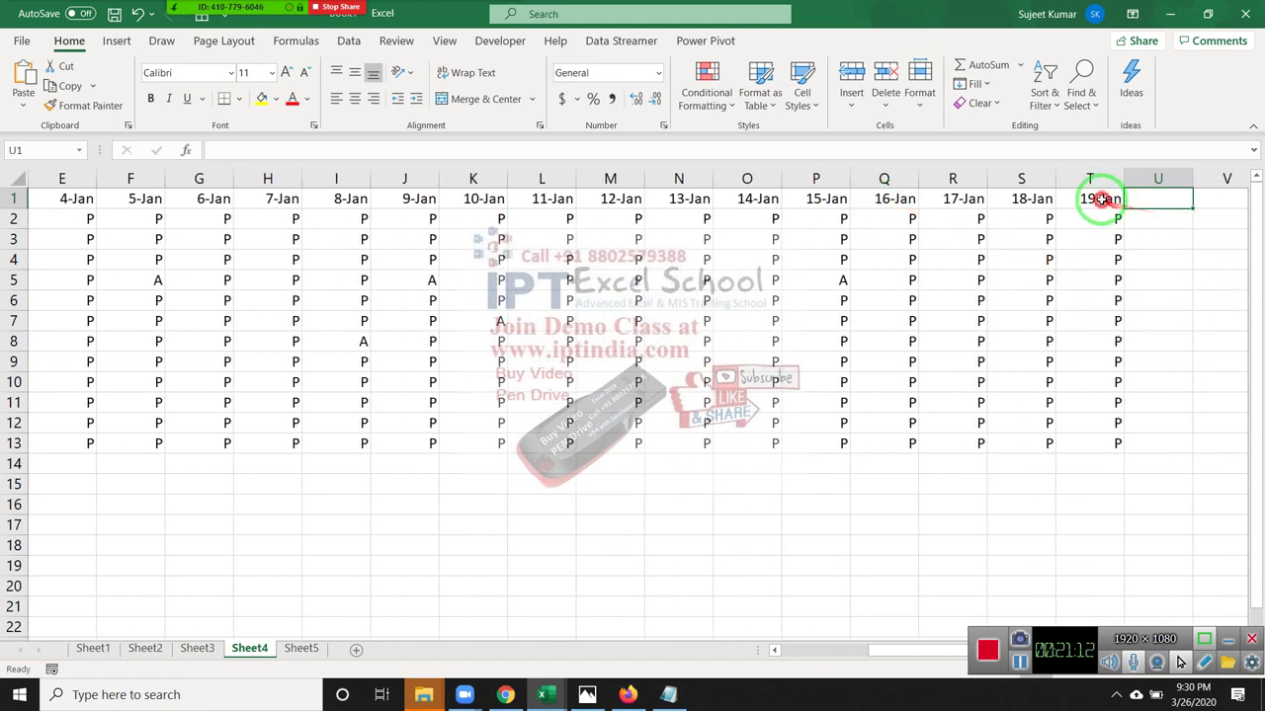
left_click(1113, 201)
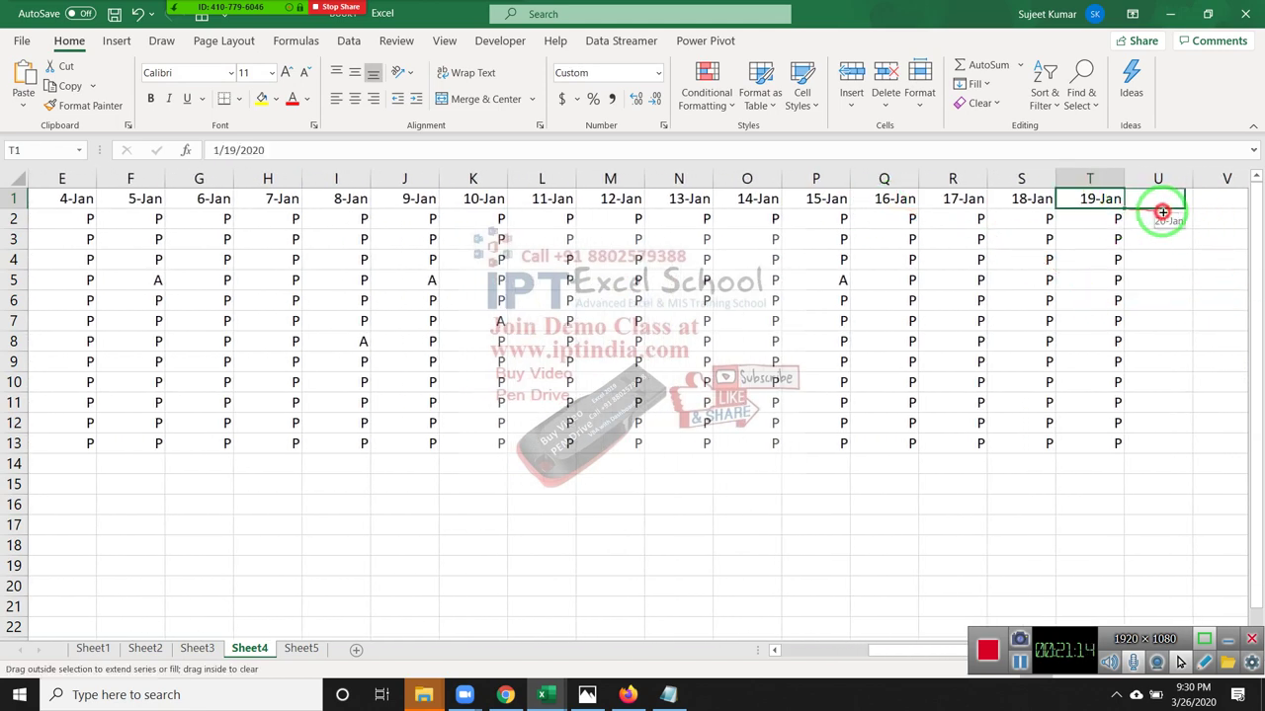
left_click_drag(1125, 211, 1158, 207)
left_click(1105, 219)
key("ctrl+shift+Down")
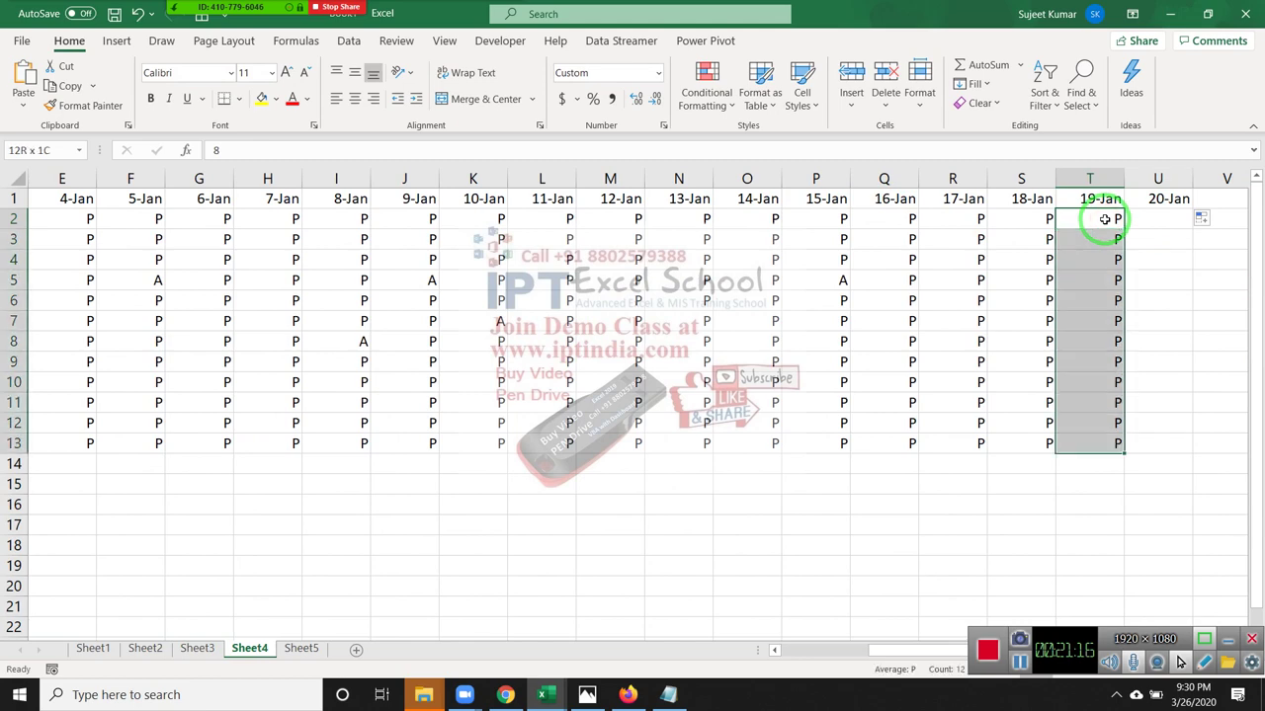
key("shift+Right")
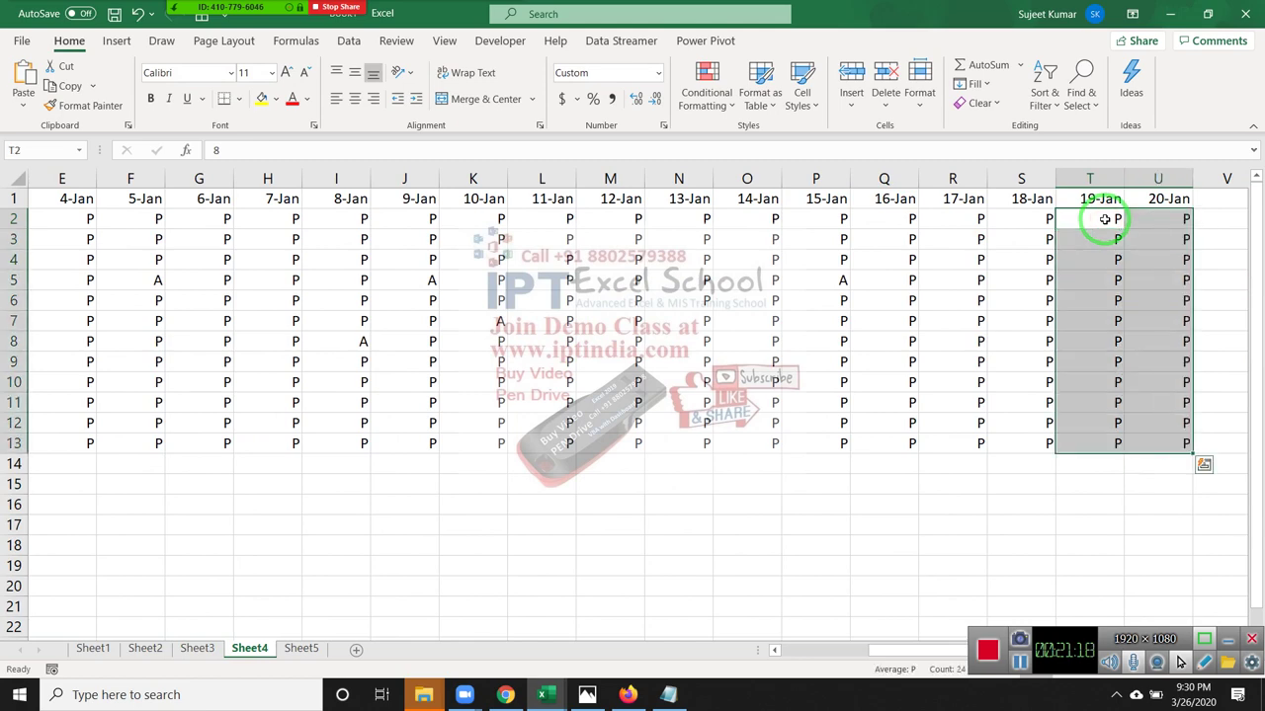
Refresh PivotTable1 on Sheet5 so 20-Jan appears as a field
left_click(301, 648)
scroll(1027, 393, "down", 4)
right_click(115, 254)
left_click(159, 309)
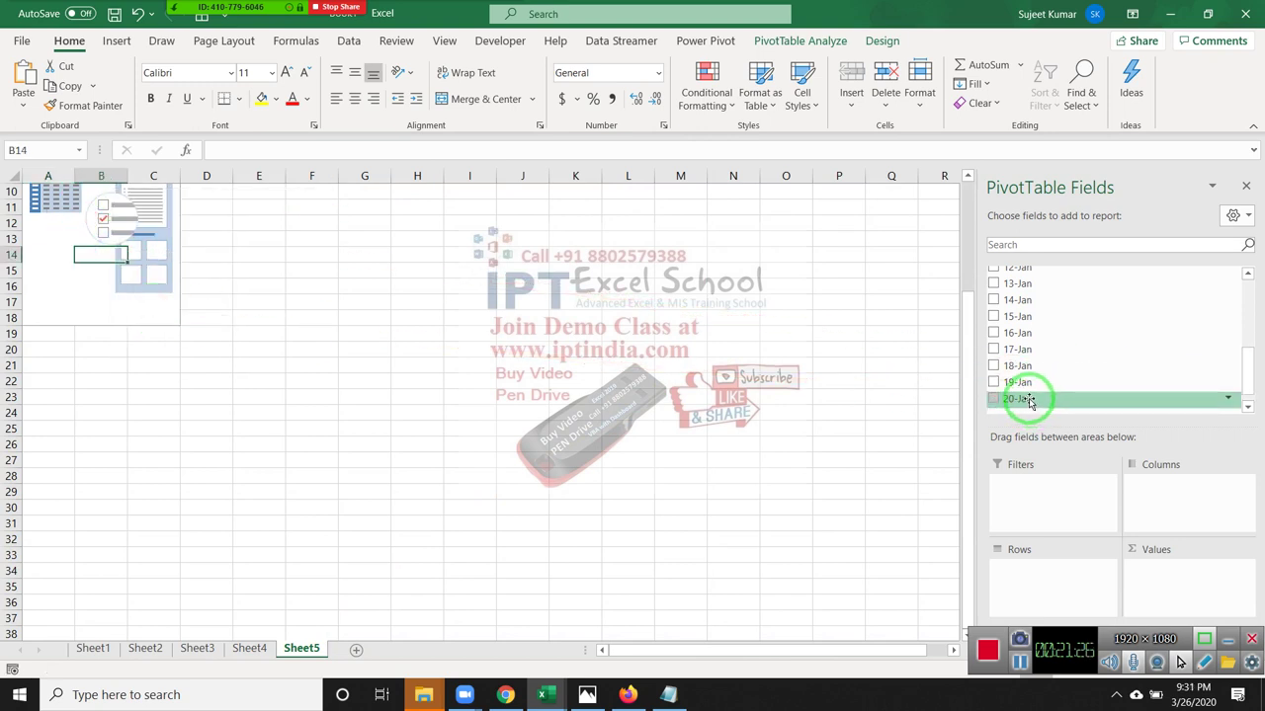
scroll(217, 474, "up", 3)
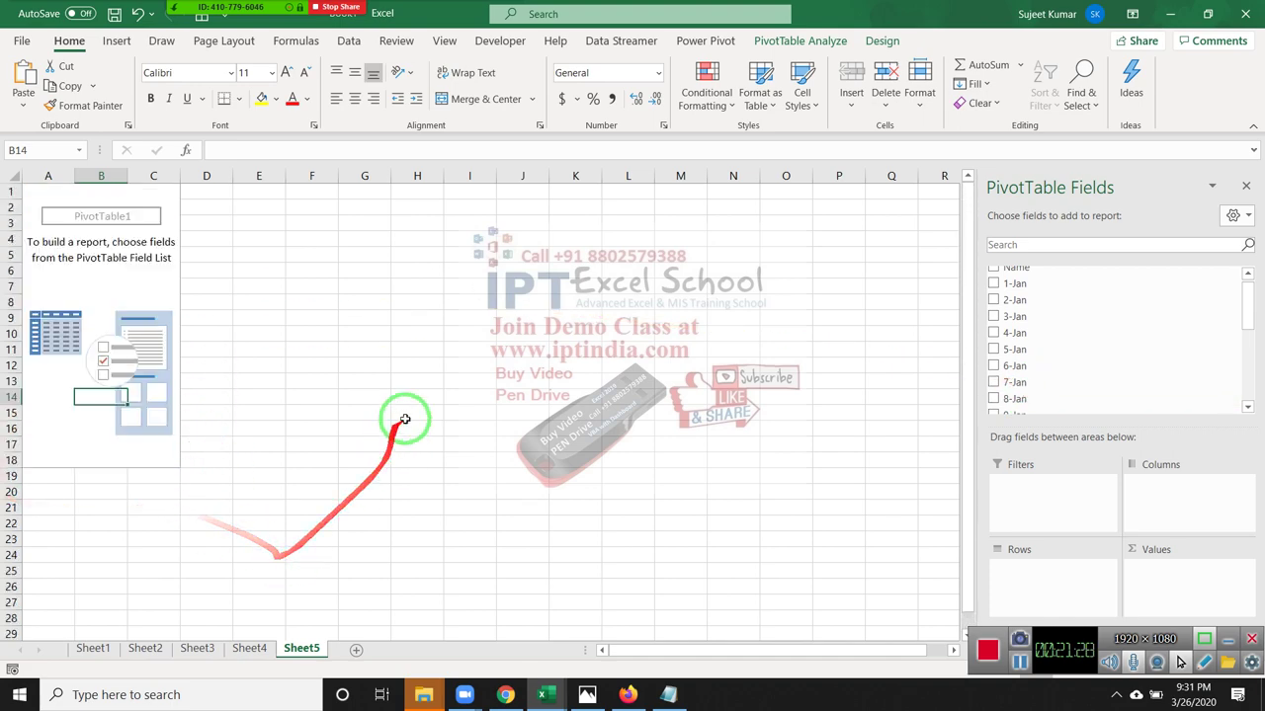
left_click(146, 649)
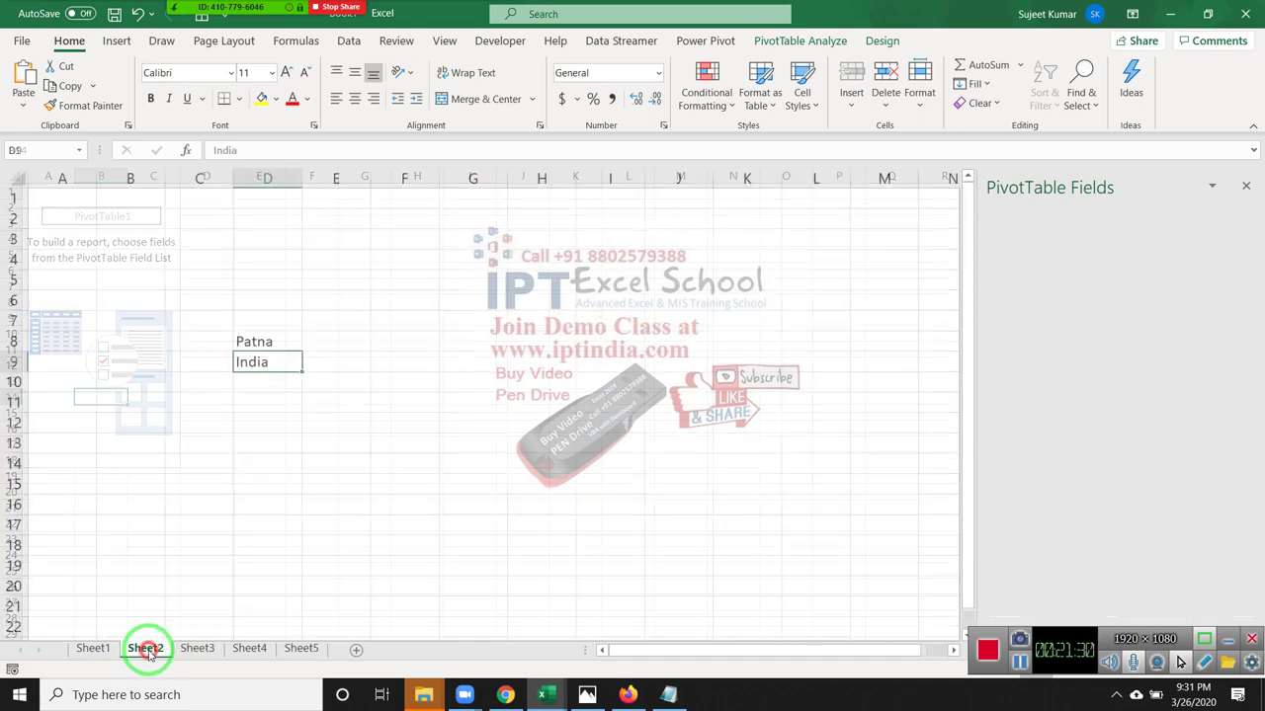
On Sheet1, enter an OFFSET formula in C8 anchored on A1
left_click(91, 648)
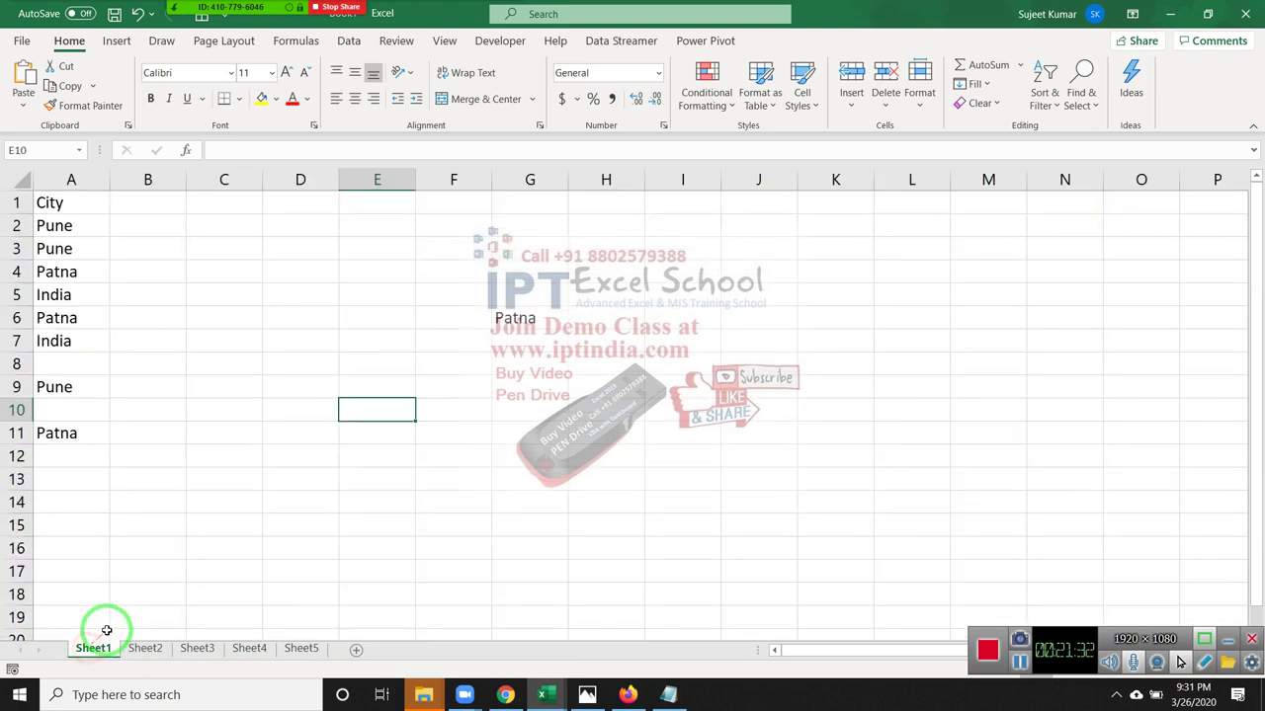
left_click(212, 362)
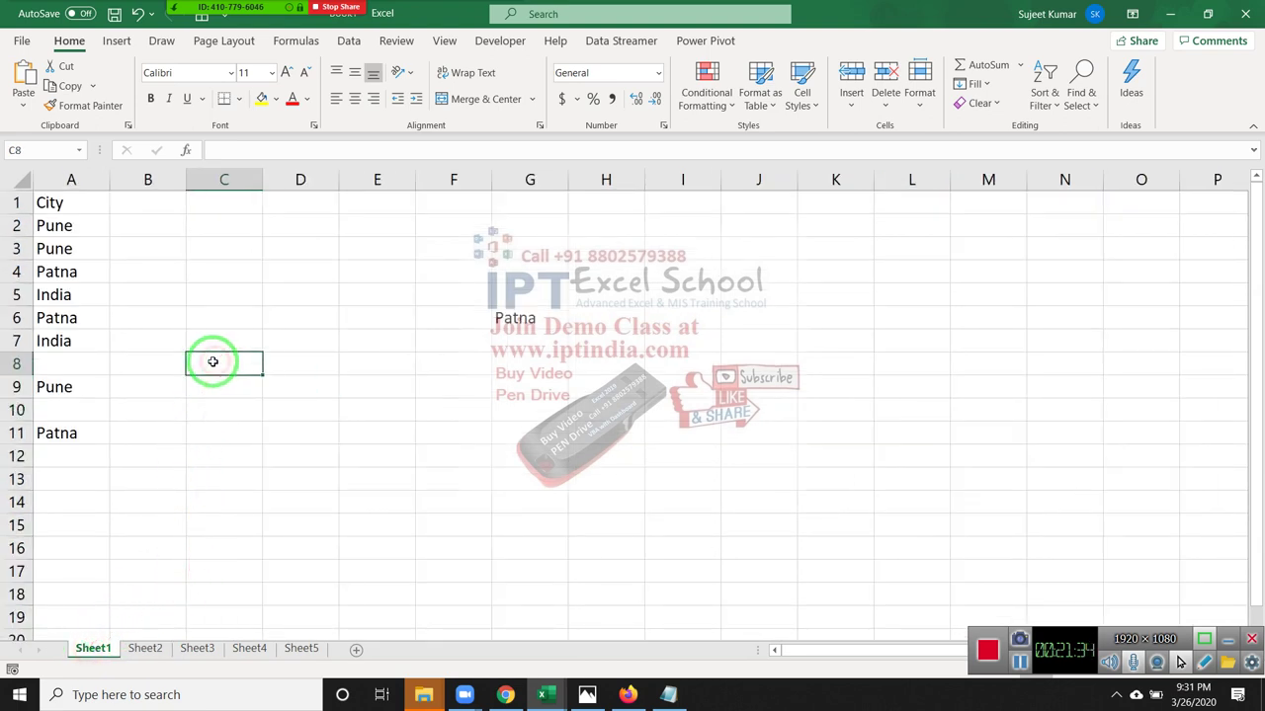
type("=off")
key("Tab")
left_click(51, 201)
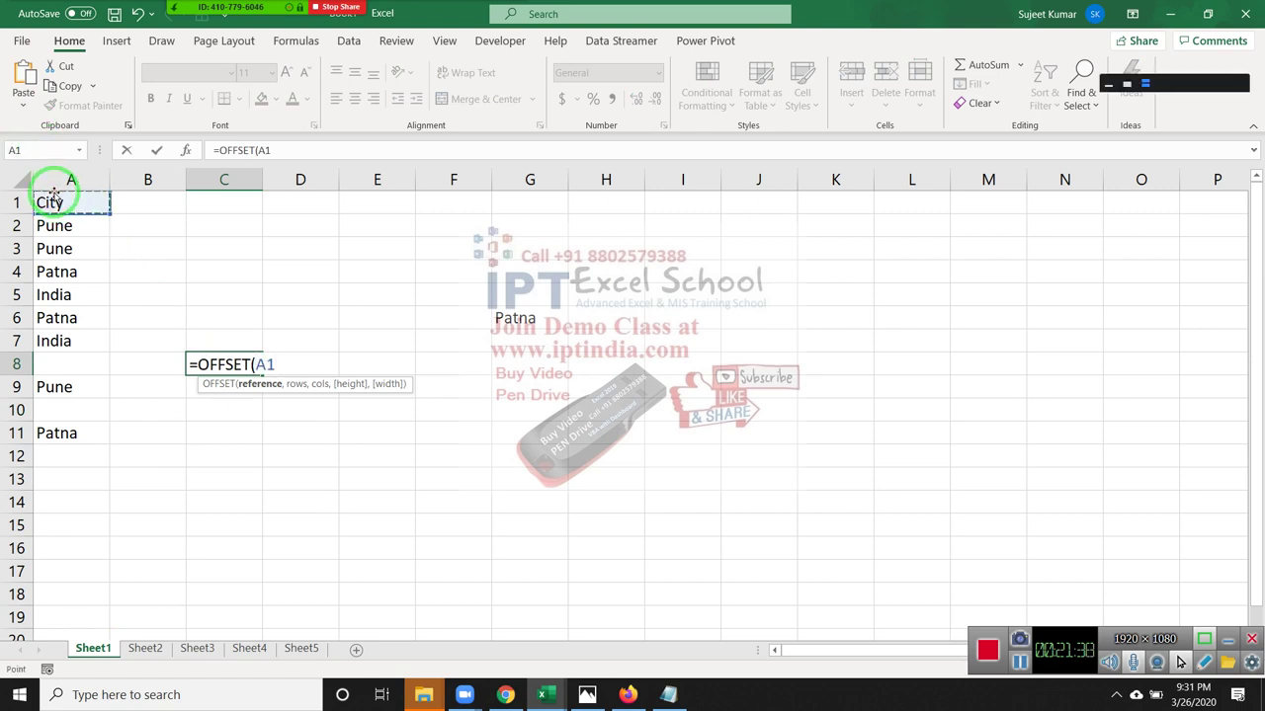
type(",1")
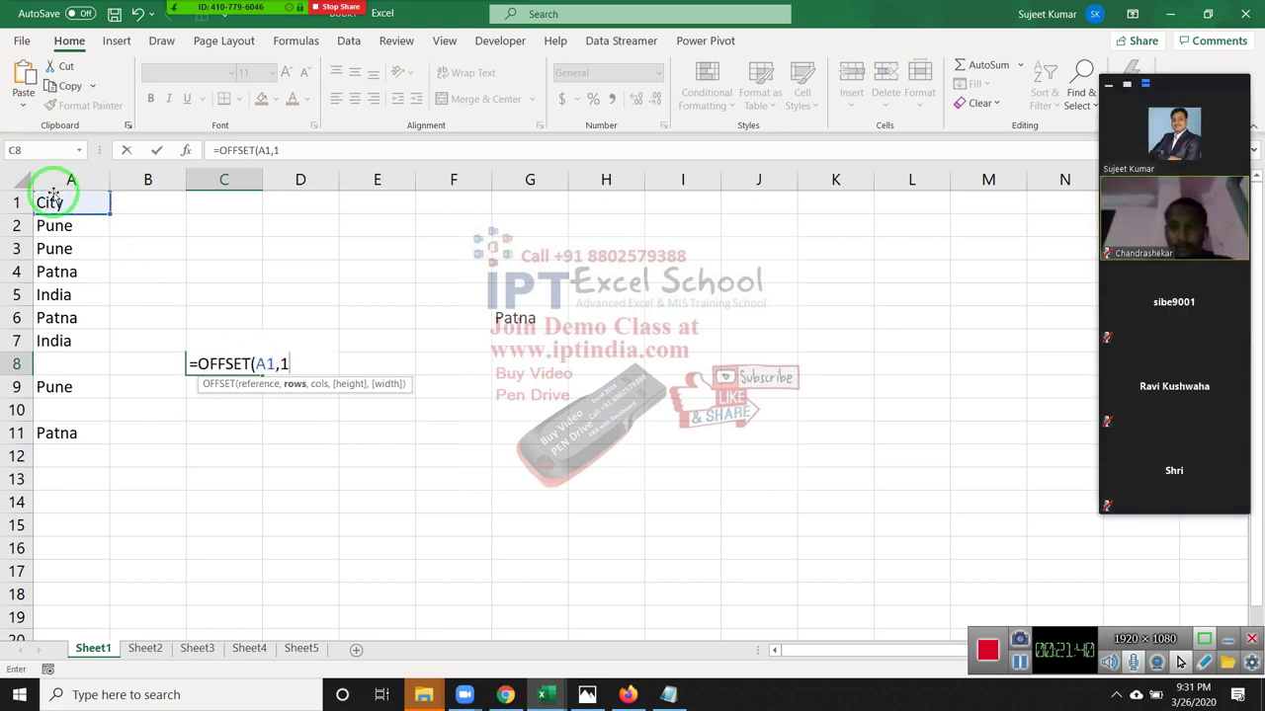
type(",1")
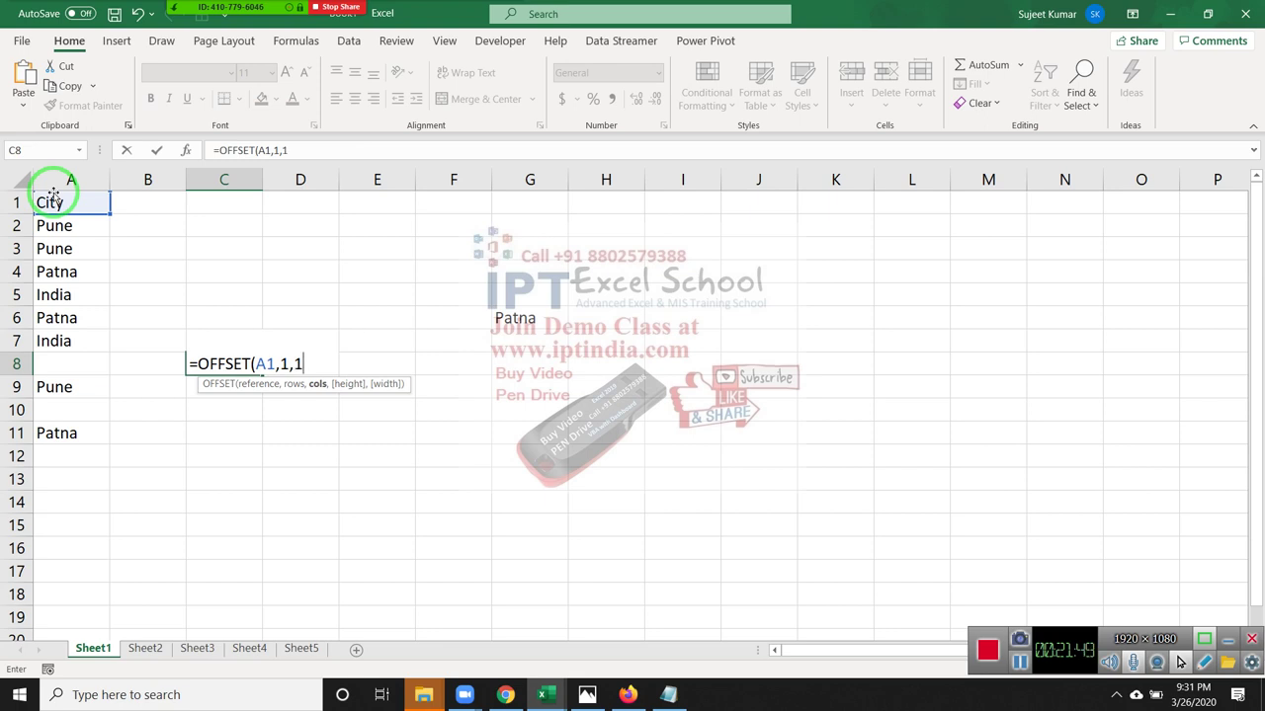
key("Return")
key("Up")
Enter the test value 25 in cell B2
left_click(132, 194)
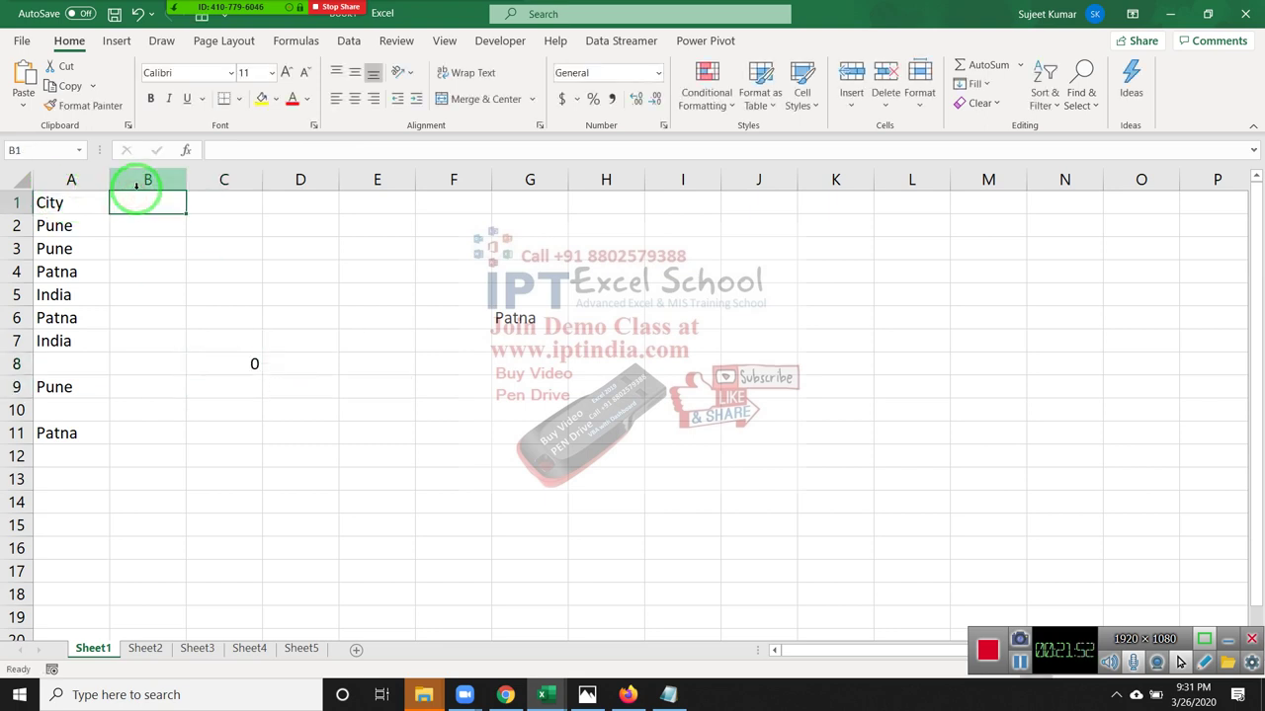
key("Down")
type("25")
key("Return")
key("Up")
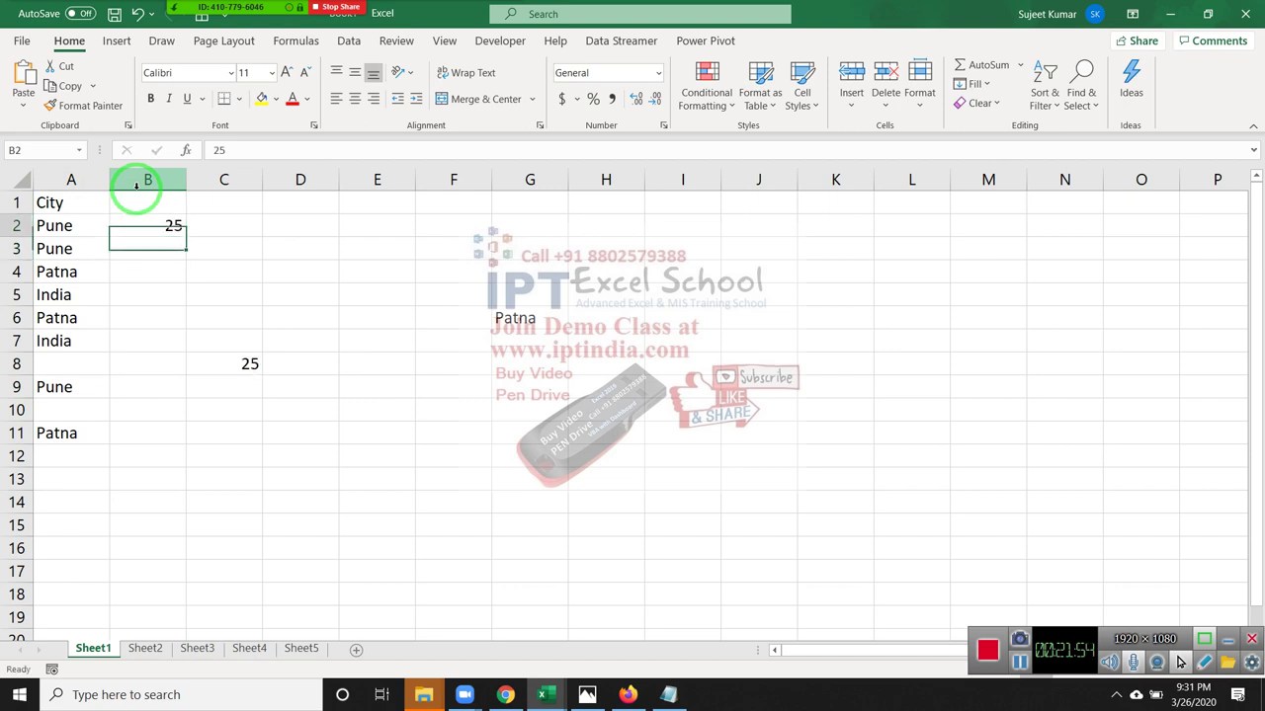
Edit C8's formula to =OFFSET(A1,1,1,5,3), a 5-row by 3-column block
left_click(227, 373)
double_click(227, 373)
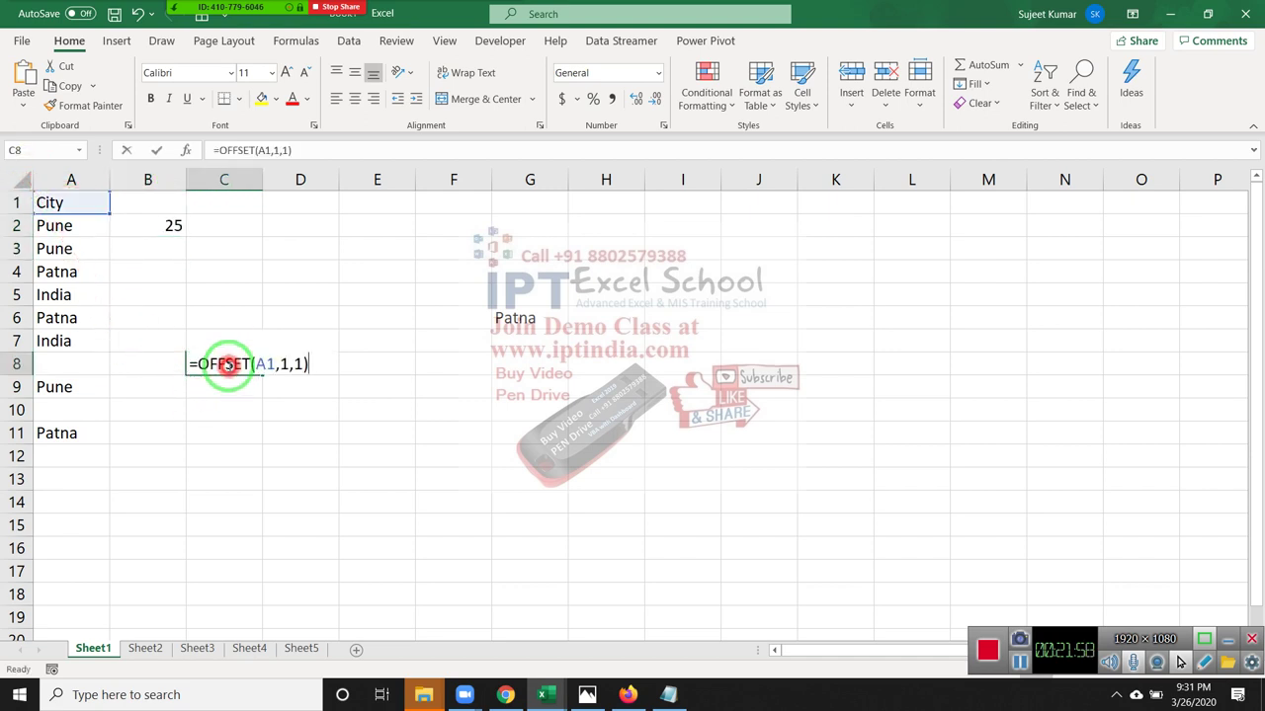
left_click(300, 363)
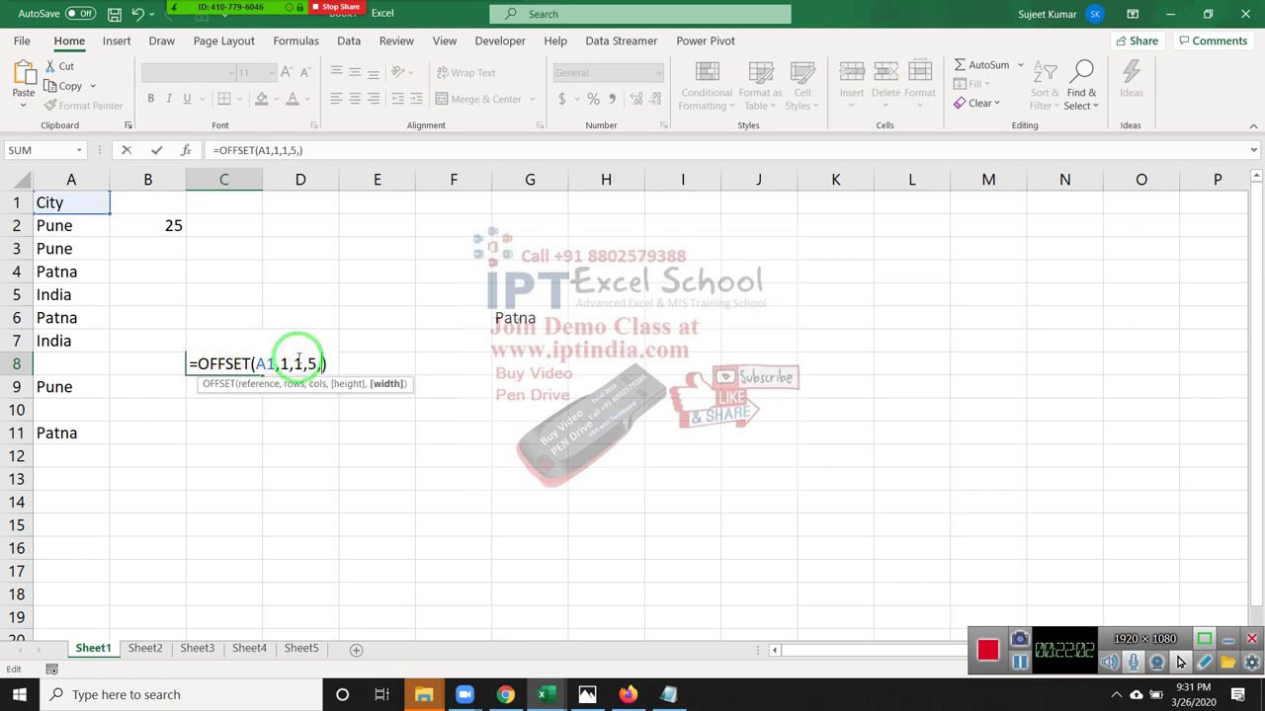
type("3")
key("ctrl+Return")
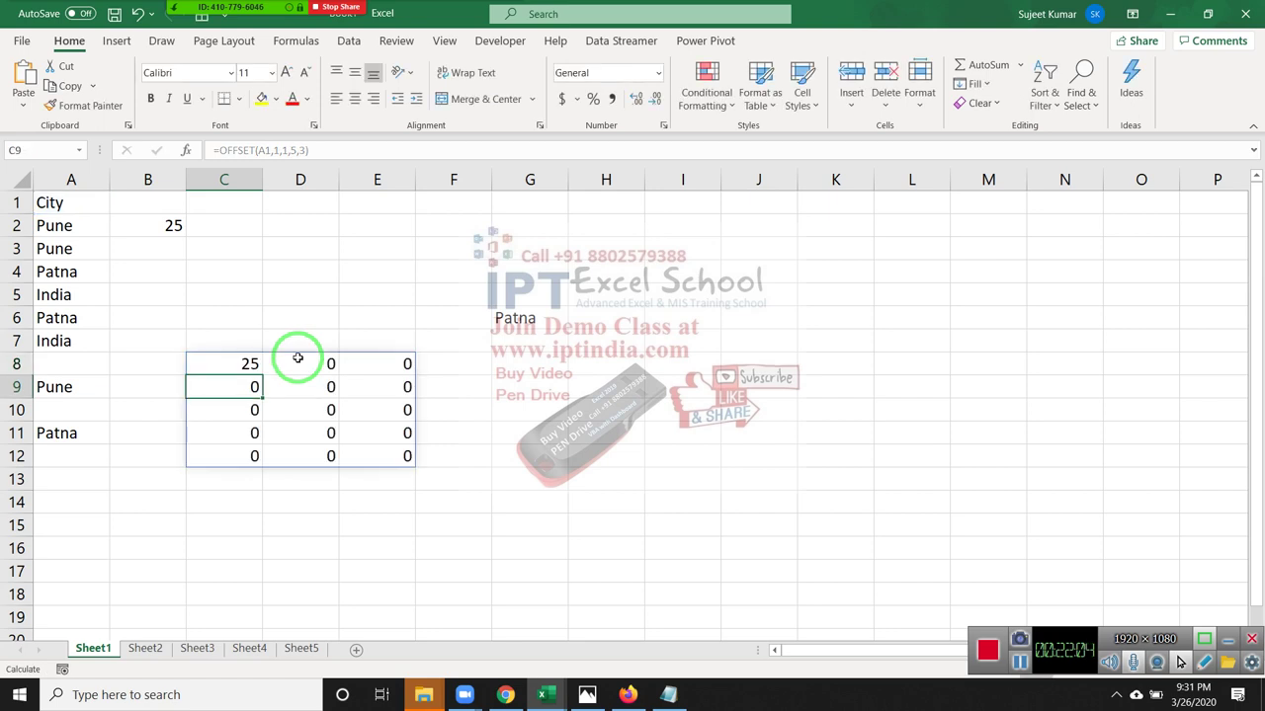
left_click(138, 226)
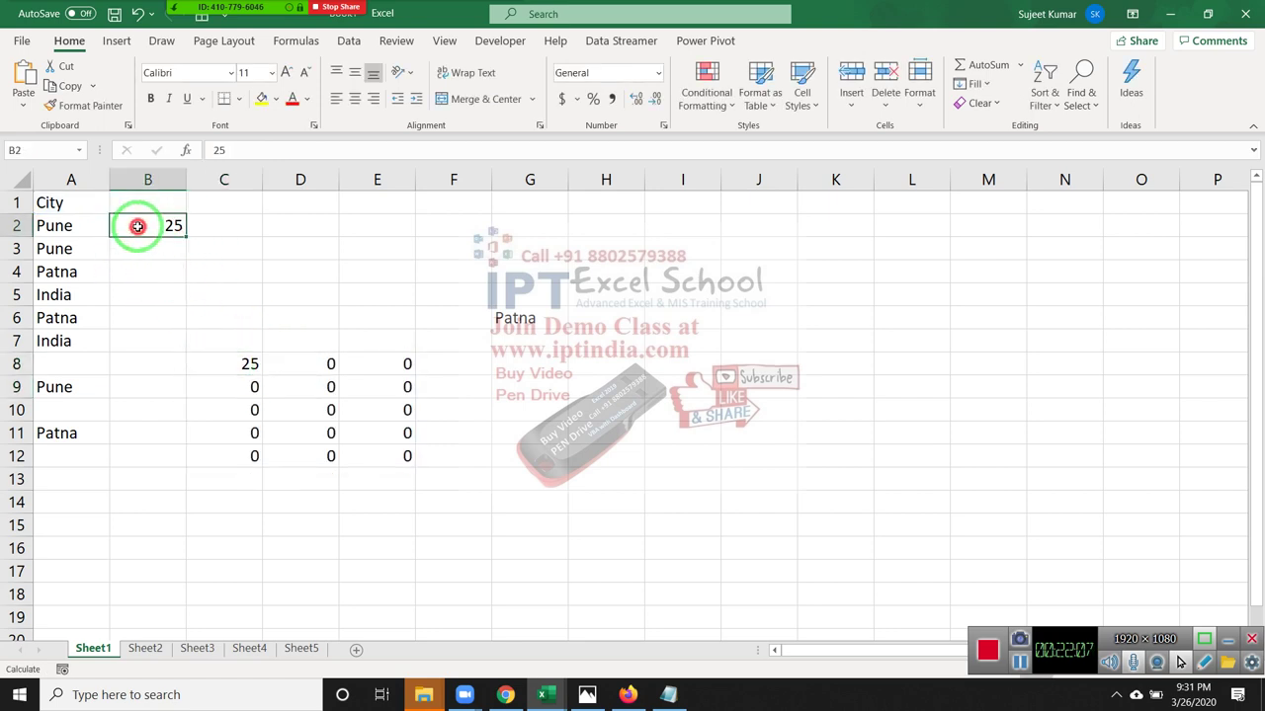
left_click(241, 361)
Wrap C8's formula as =SUM(OFFSET(A1,1,1,5,3)) so it returns 25
left_click(220, 150)
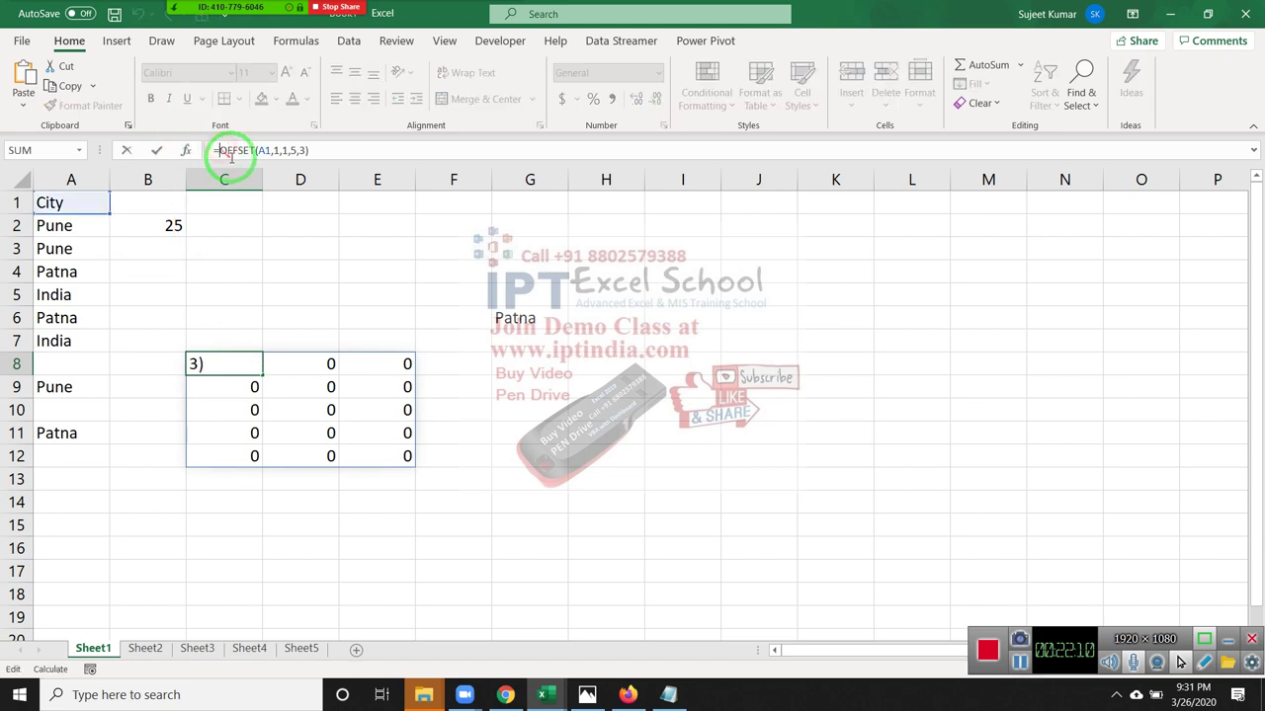
type("sum(")
key("Return")
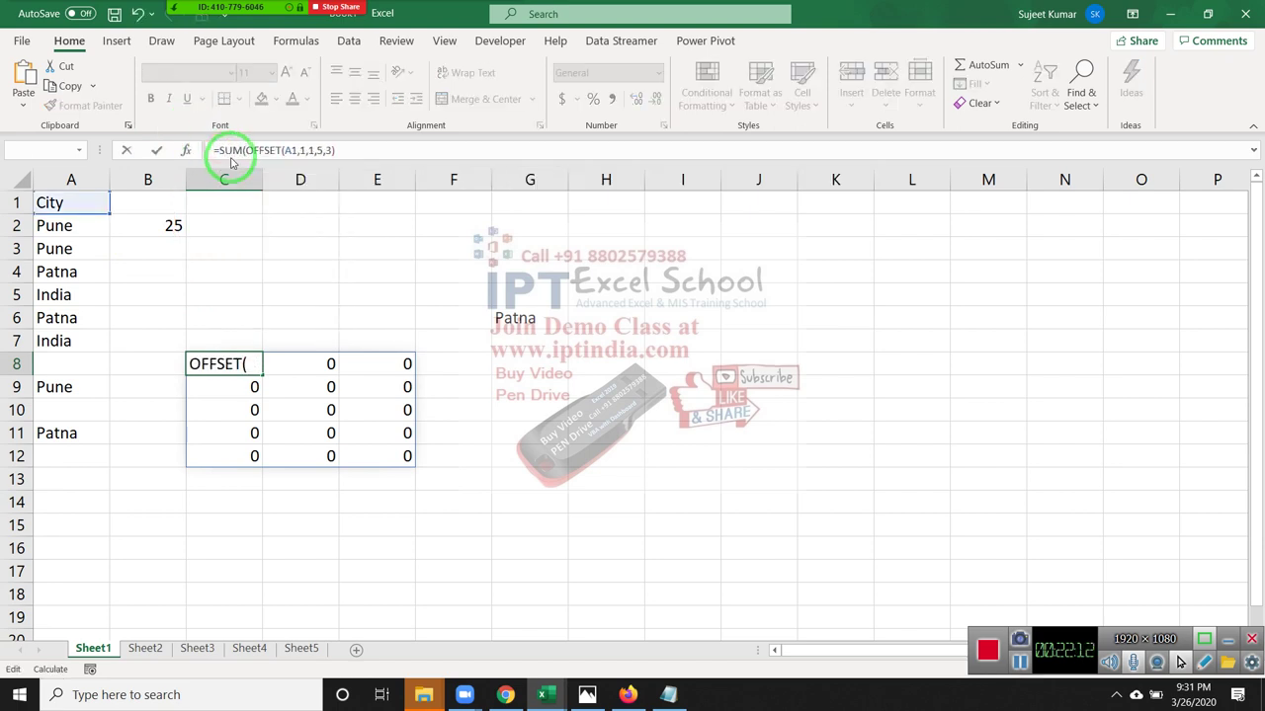
key("Return")
key("Up")
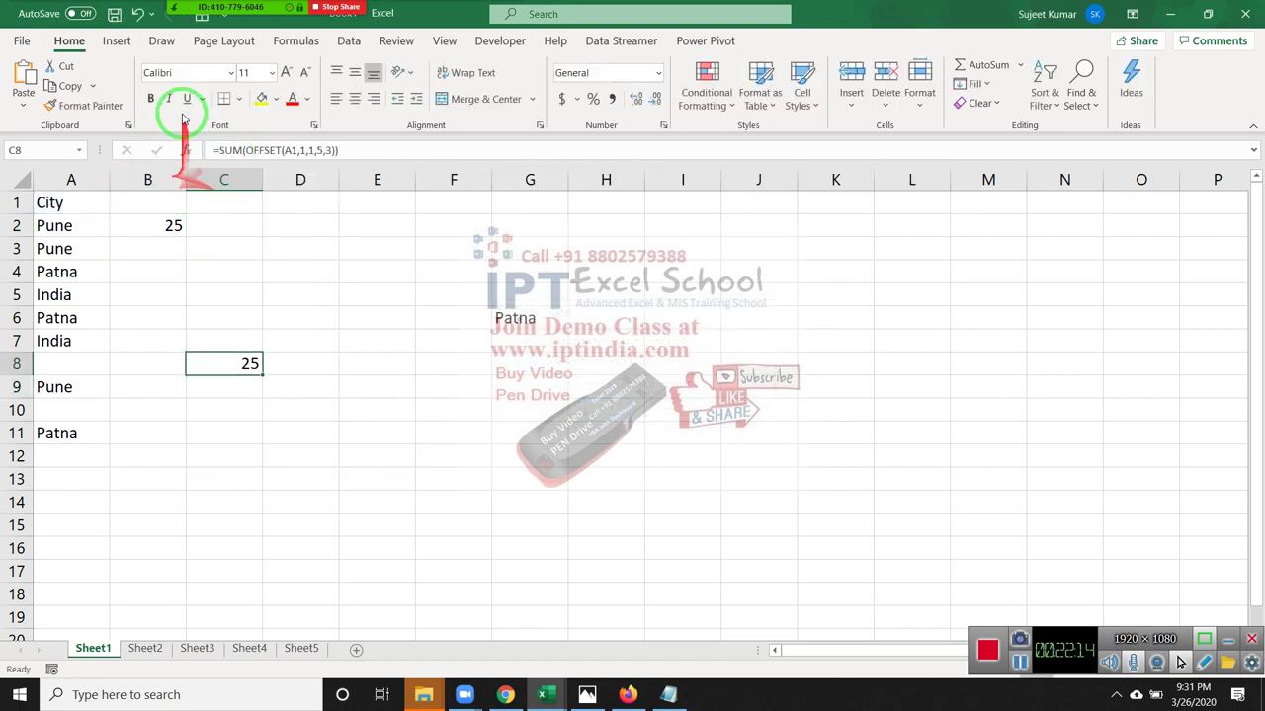
left_click(295, 40)
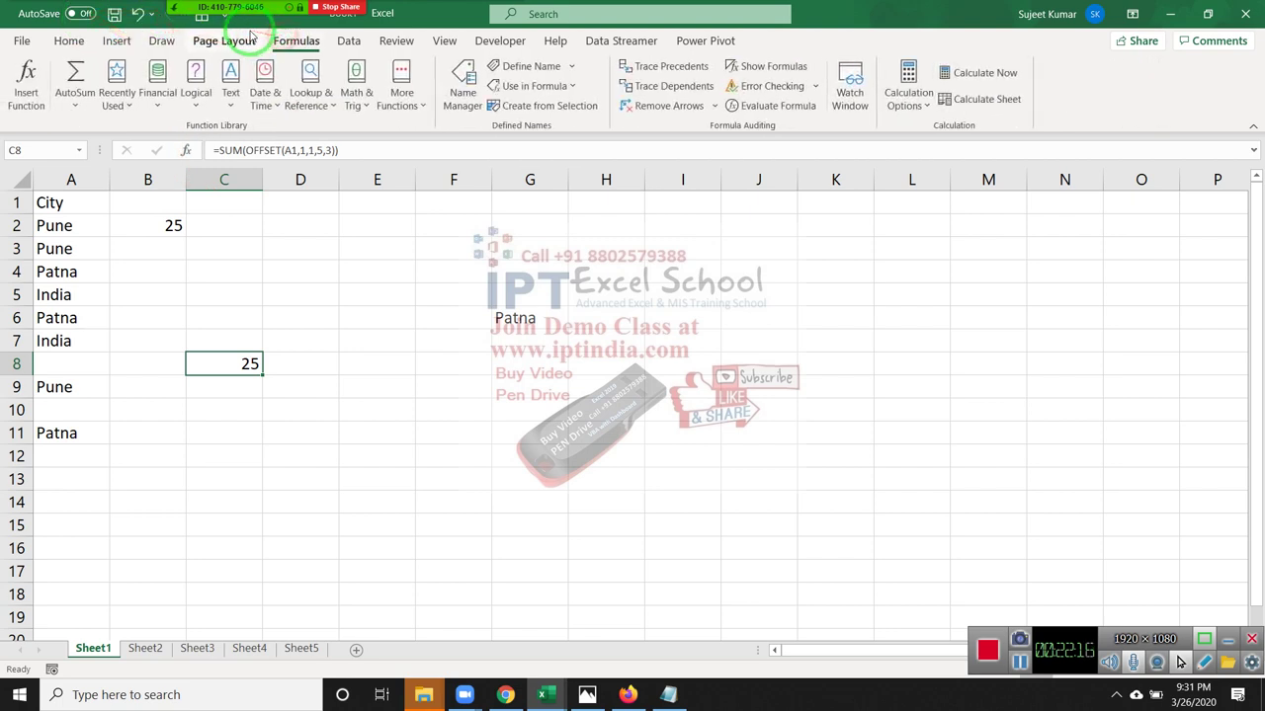
Run Error Checking and Evaluate Formula on C8, confirming it resolves to SUM($B$2:$D$6)
left_click(751, 86)
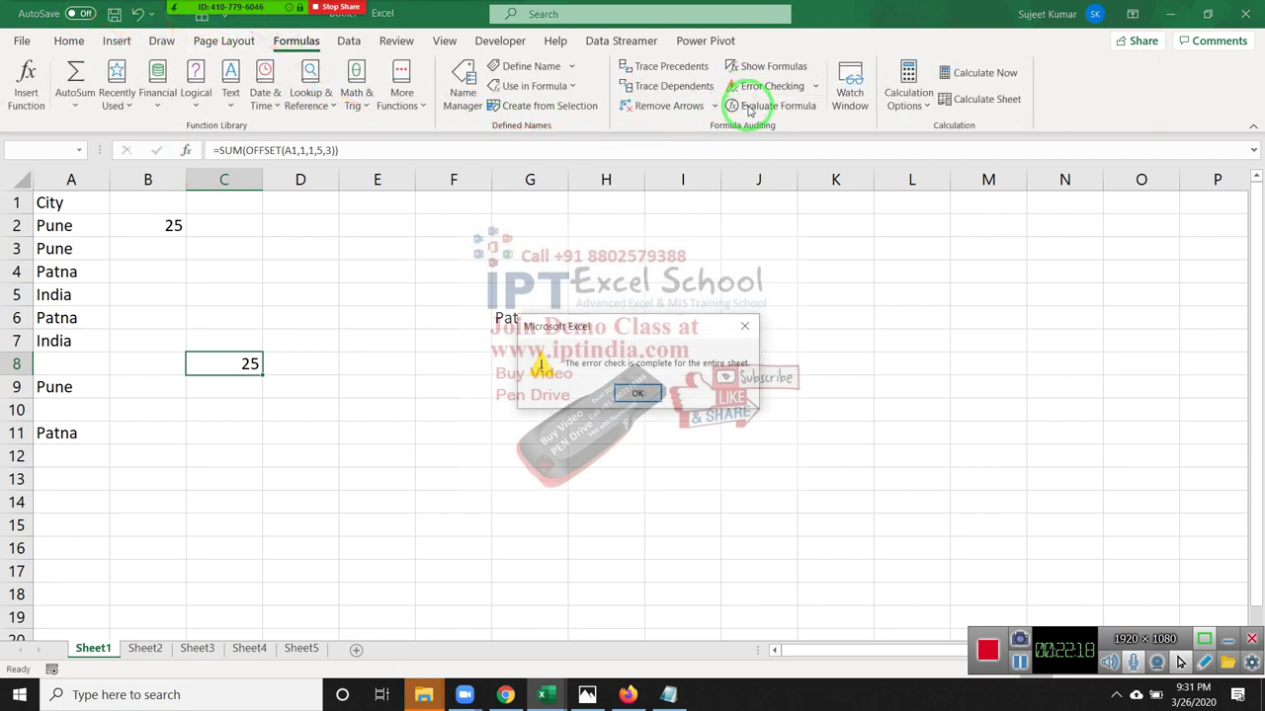
key("Return")
left_click(772, 105)
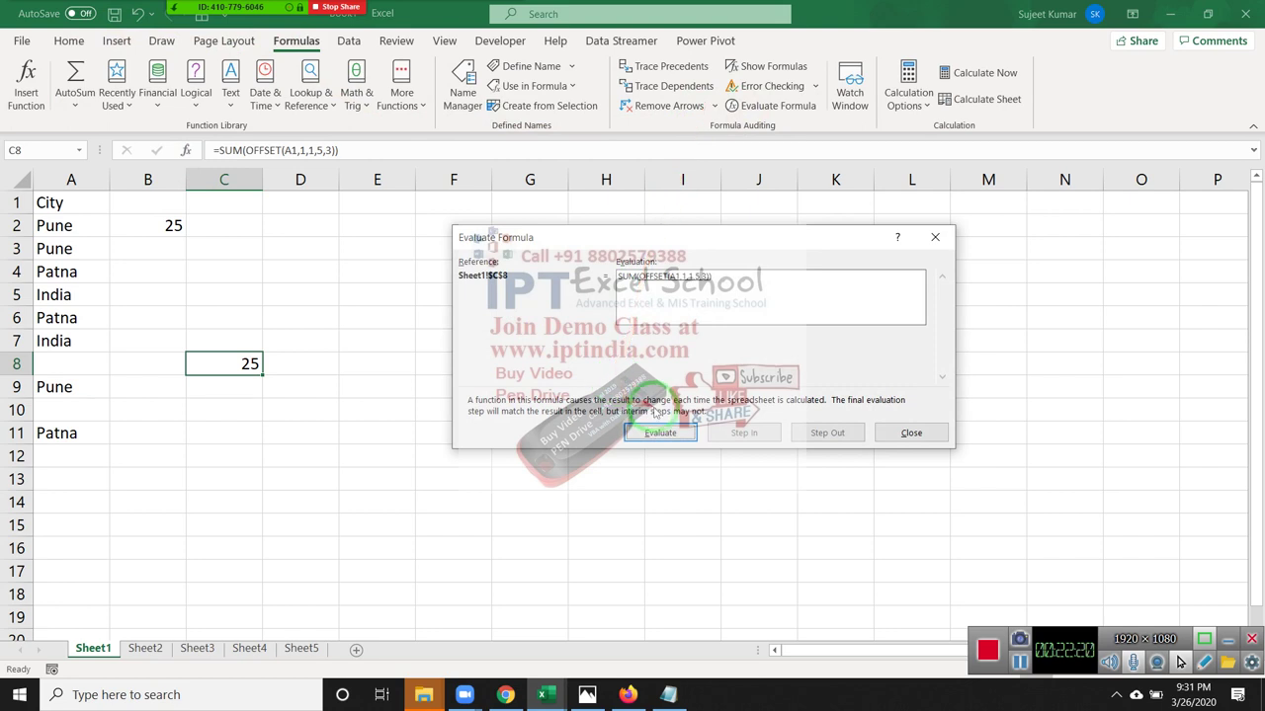
left_click(660, 433)
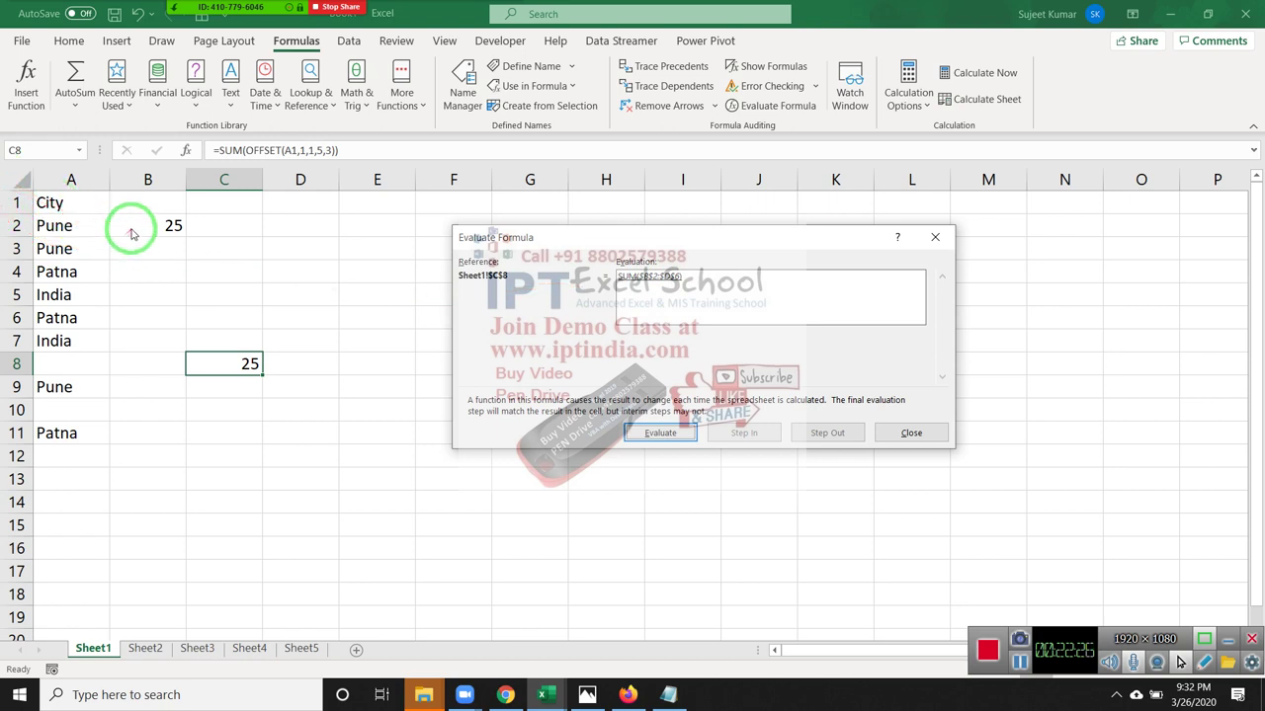
mouse_move(131, 233)
left_mouse_down()
mouse_move(136, 317)
mouse_move(333, 342)
left_mouse_up()
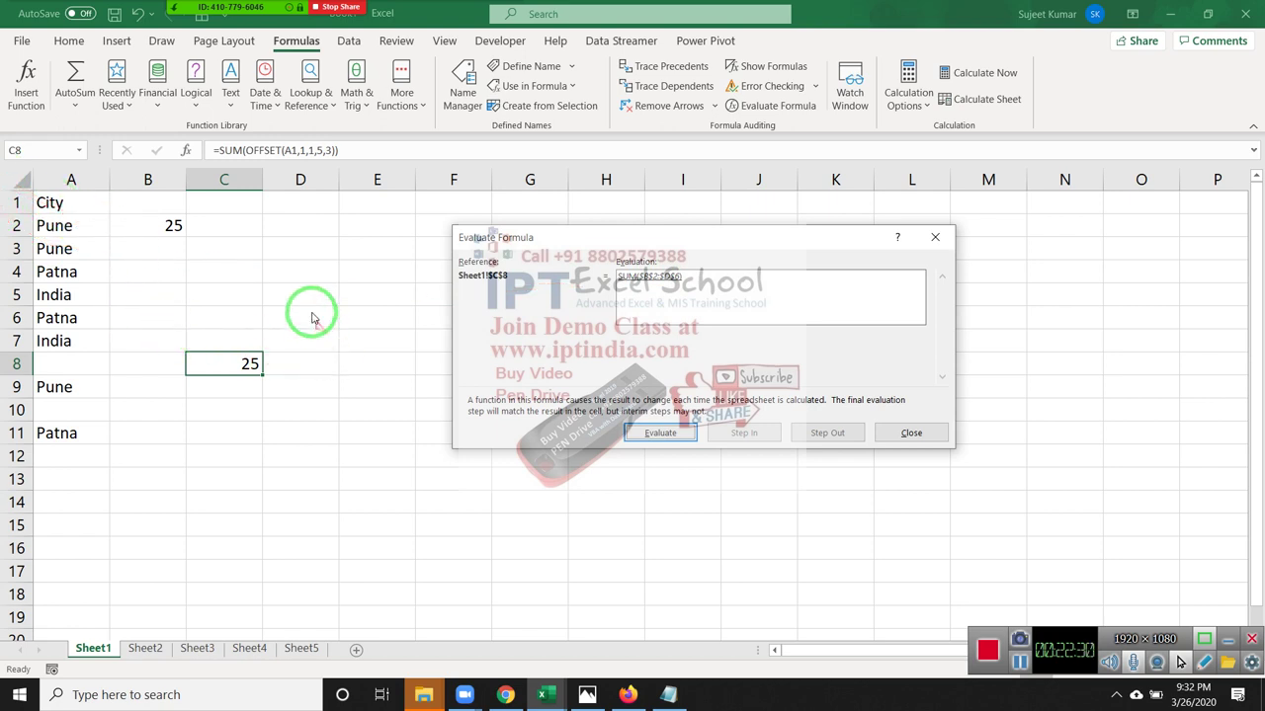
left_click_drag(312, 316, 206, 491)
key("Escape")
Go back to PivotTable1 on Sheet5 by way of Sheet4
left_click(251, 648)
mouse_move(253, 656)
left_mouse_down()
mouse_move(310, 592)
mouse_move(302, 656)
mouse_move(901, 668)
left_mouse_up()
left_click(302, 650)
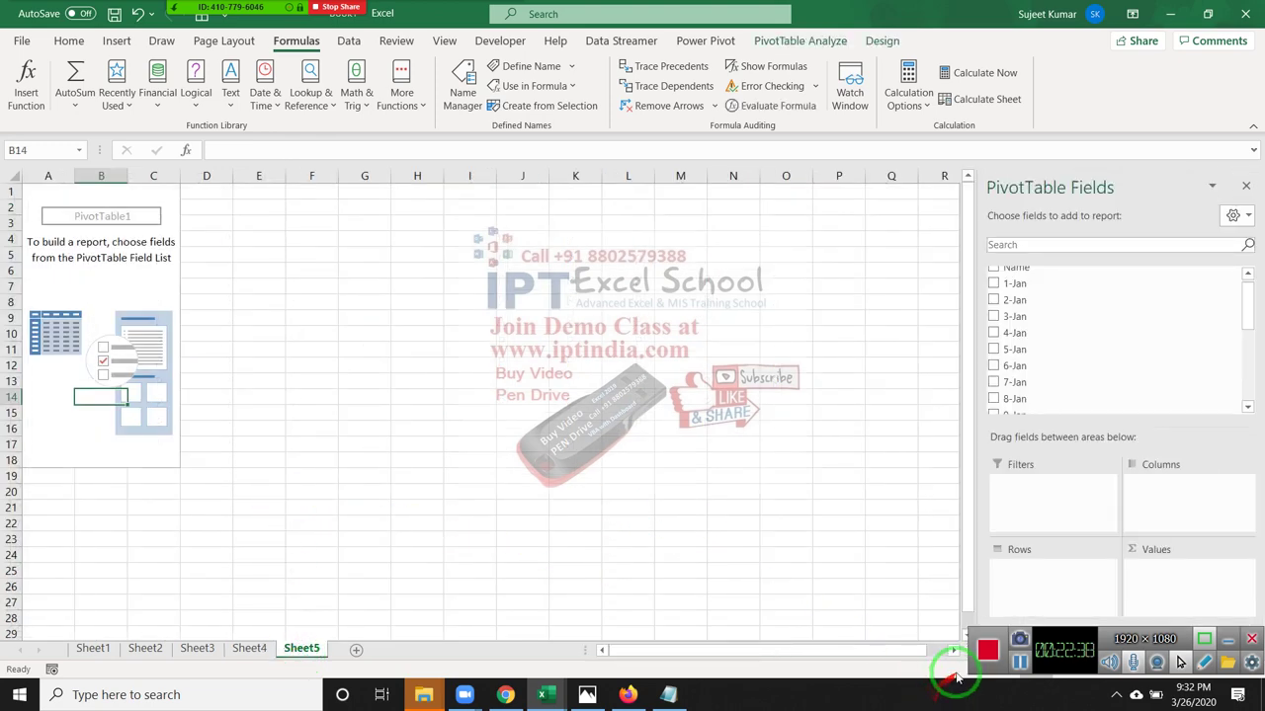
Select cell N18 to hide the PivotTable Fields pane, and briefly check the meeting participants list
left_click(732, 460)
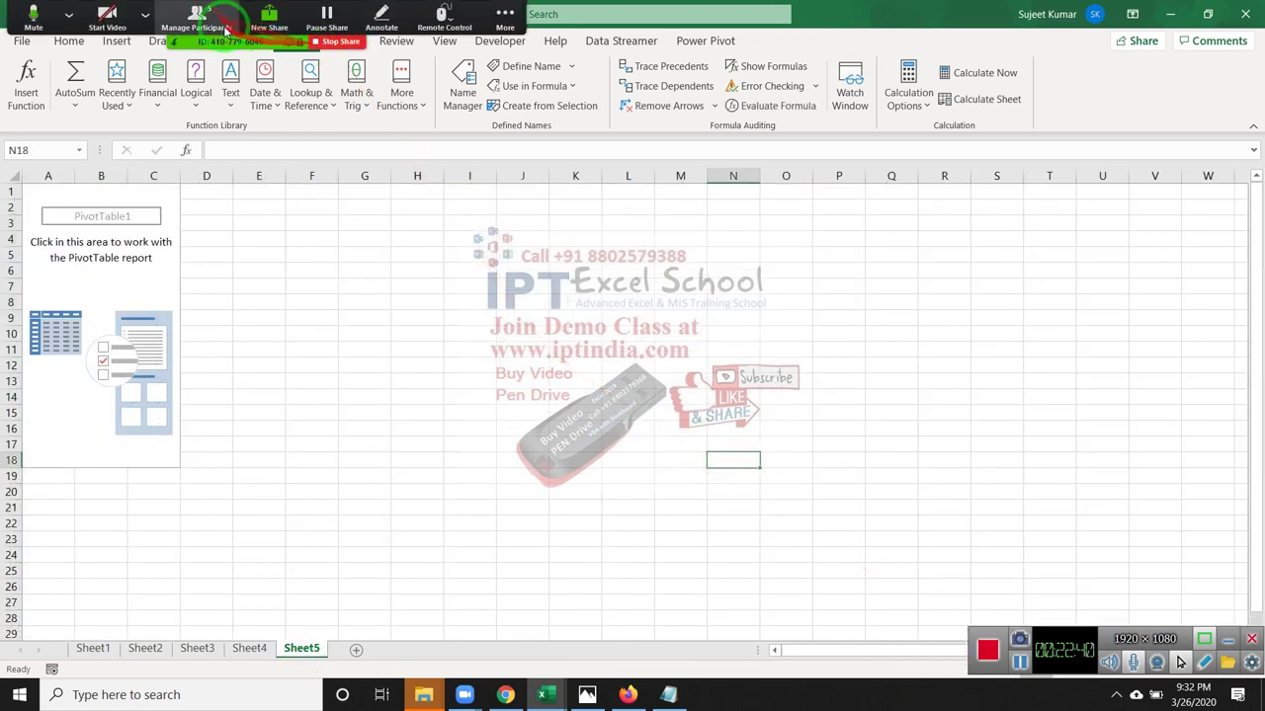
left_click(217, 12)
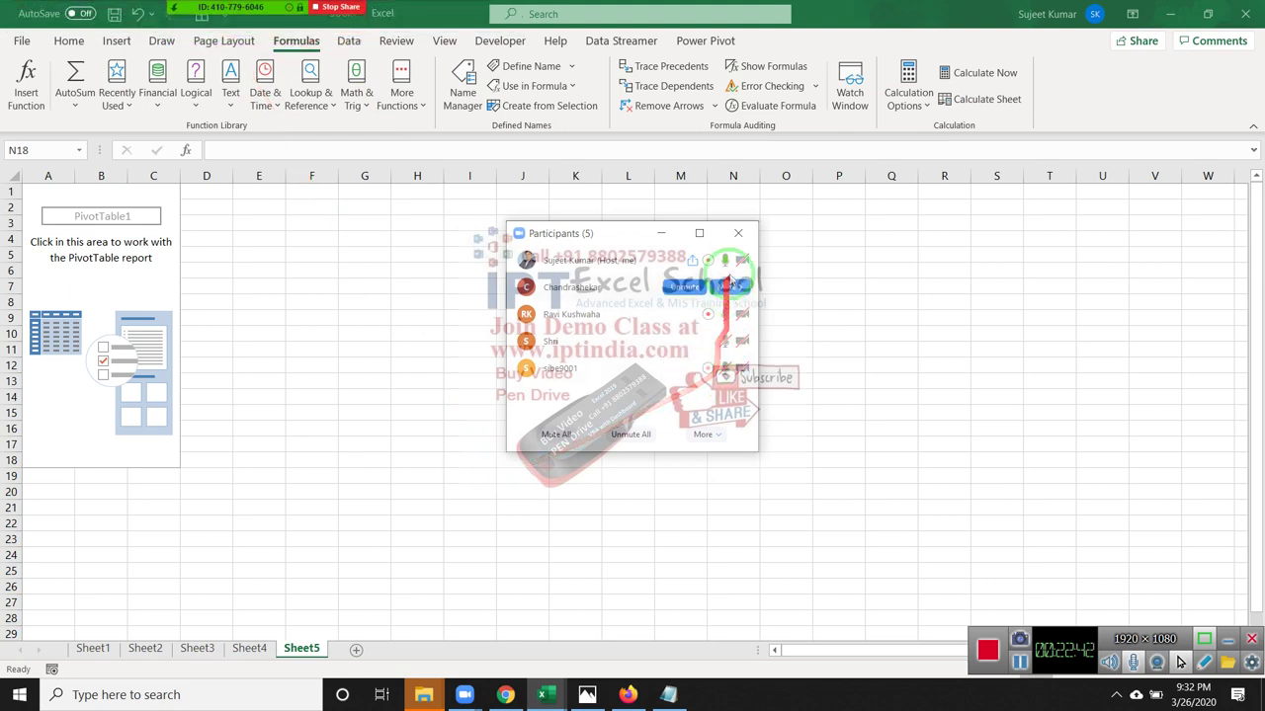
left_click(738, 233)
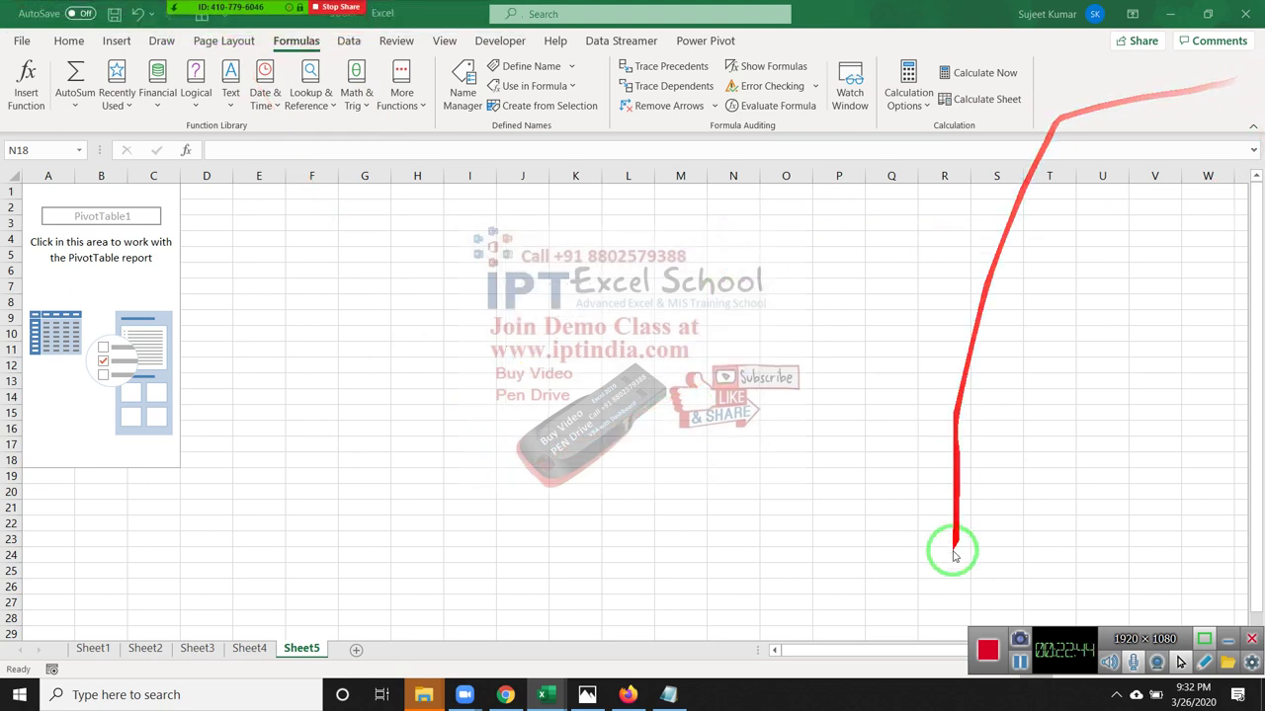
left_click(249, 650)
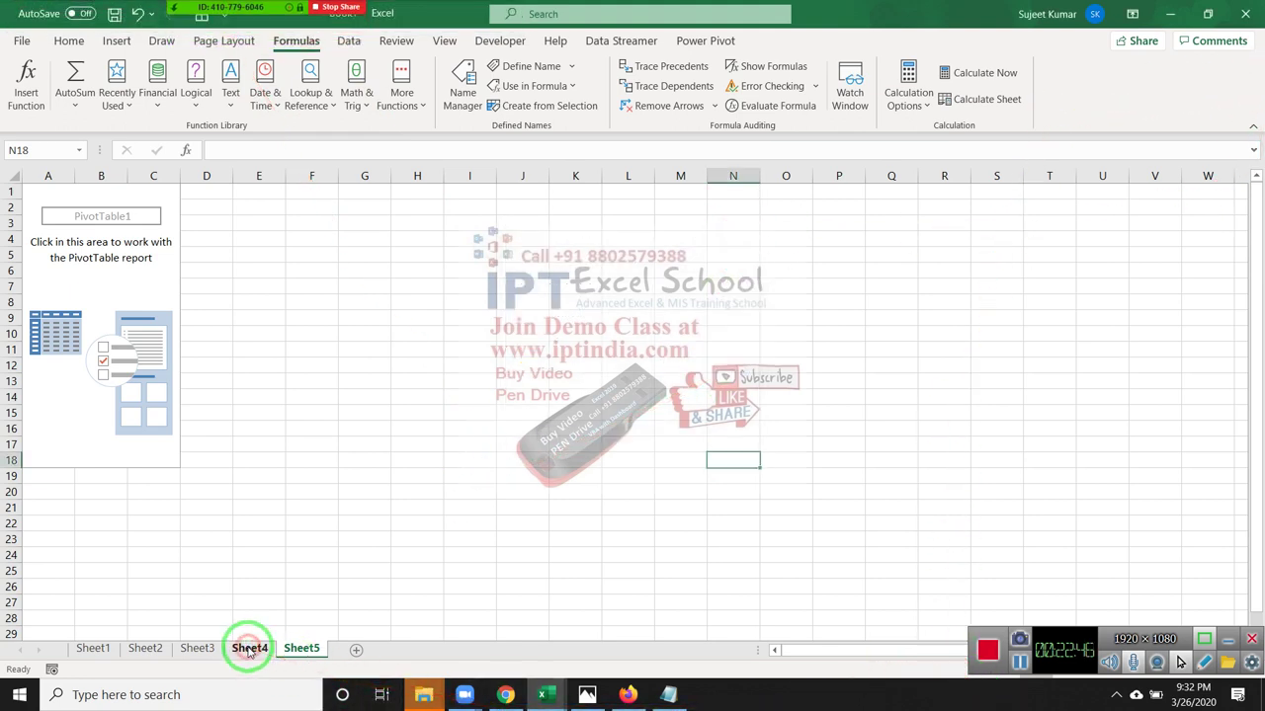